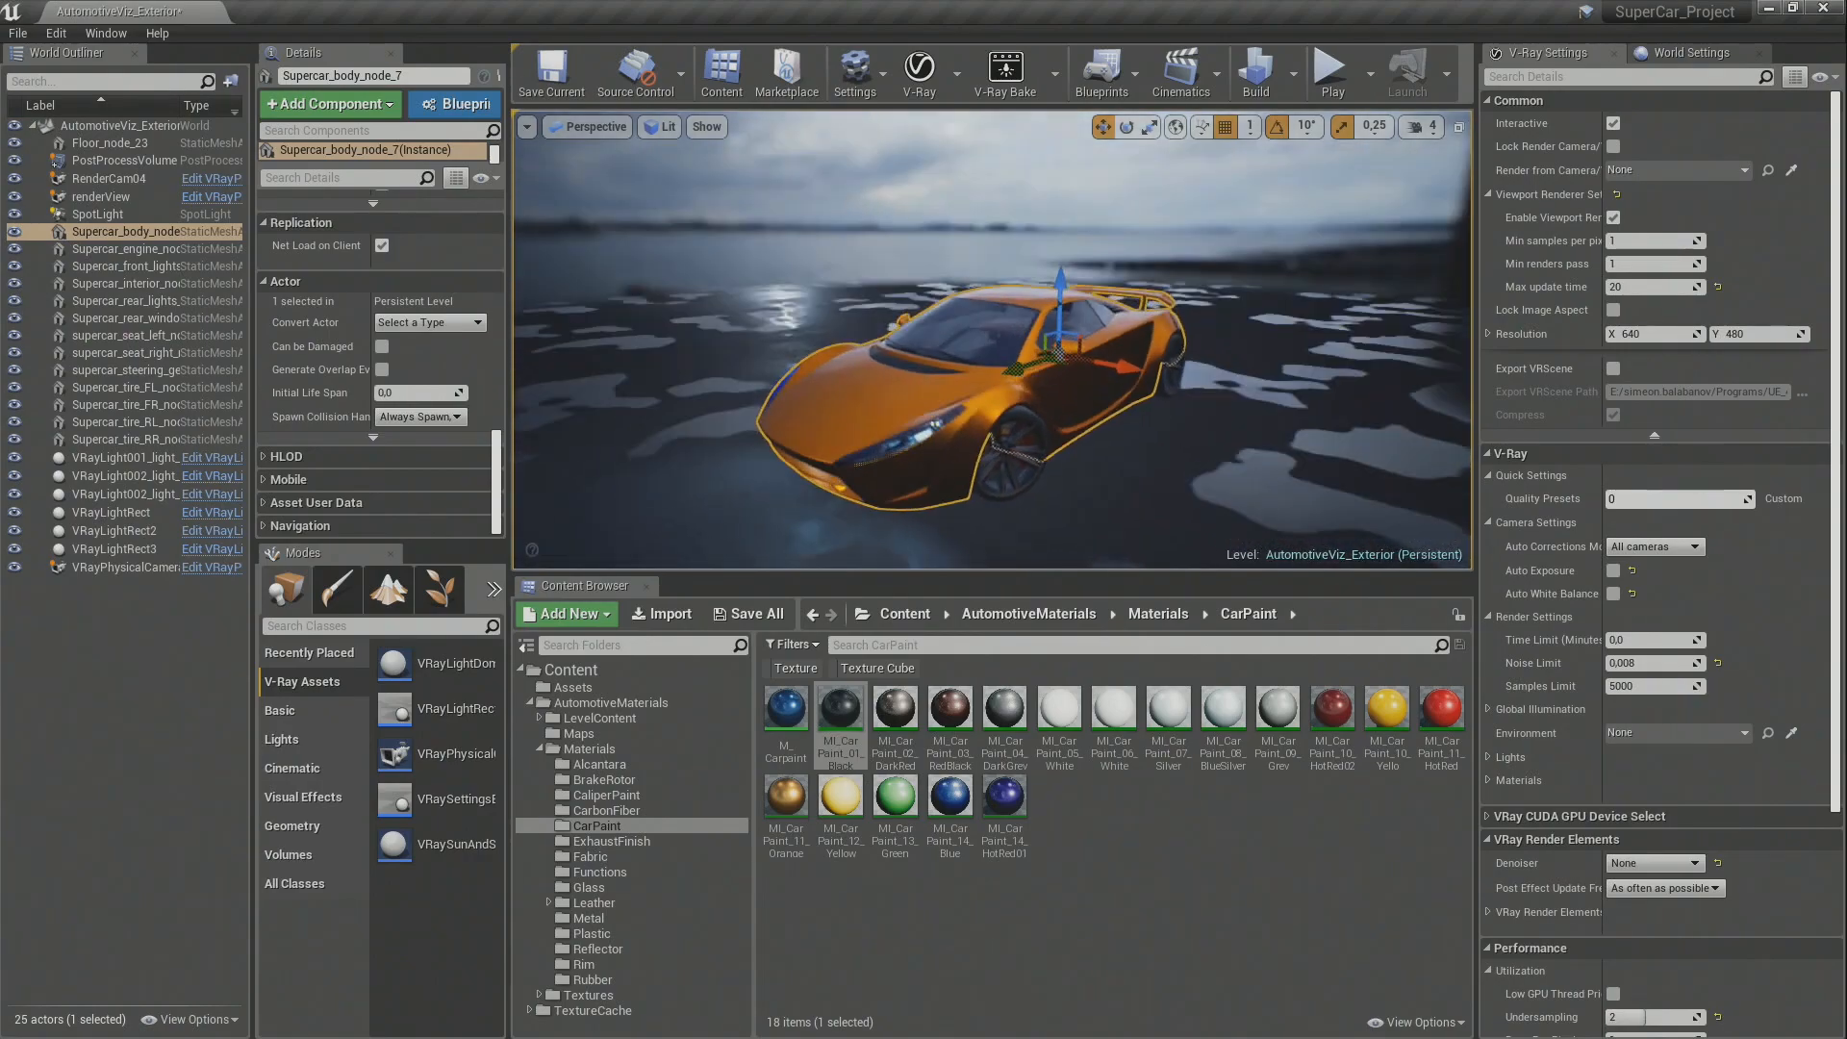
# Step: Select the VRayLight001 dome light in the scene and review its dome texture, rotation, intensity and resolution settings
pyautogui.moveTo(1121, 361)
pyautogui.keyDown('alt'); pyautogui.mouseDown(button='right')
pyautogui.moveTo(1217, 375)
pyautogui.moveTo(1149, 370)
pyautogui.mouseUp(button='right'); pyautogui.keyUp('alt')
pyautogui.keyDown('alt'); pyautogui.moveTo(1149, 370); pyautogui.dragTo(1299, 402); pyautogui.keyUp('alt')
pyautogui.keyDown('alt'); pyautogui.moveTo(1300, 402); pyautogui.dragTo(1299, 383, button='right'); pyautogui.keyUp('alt')
pyautogui.click(1297, 275)
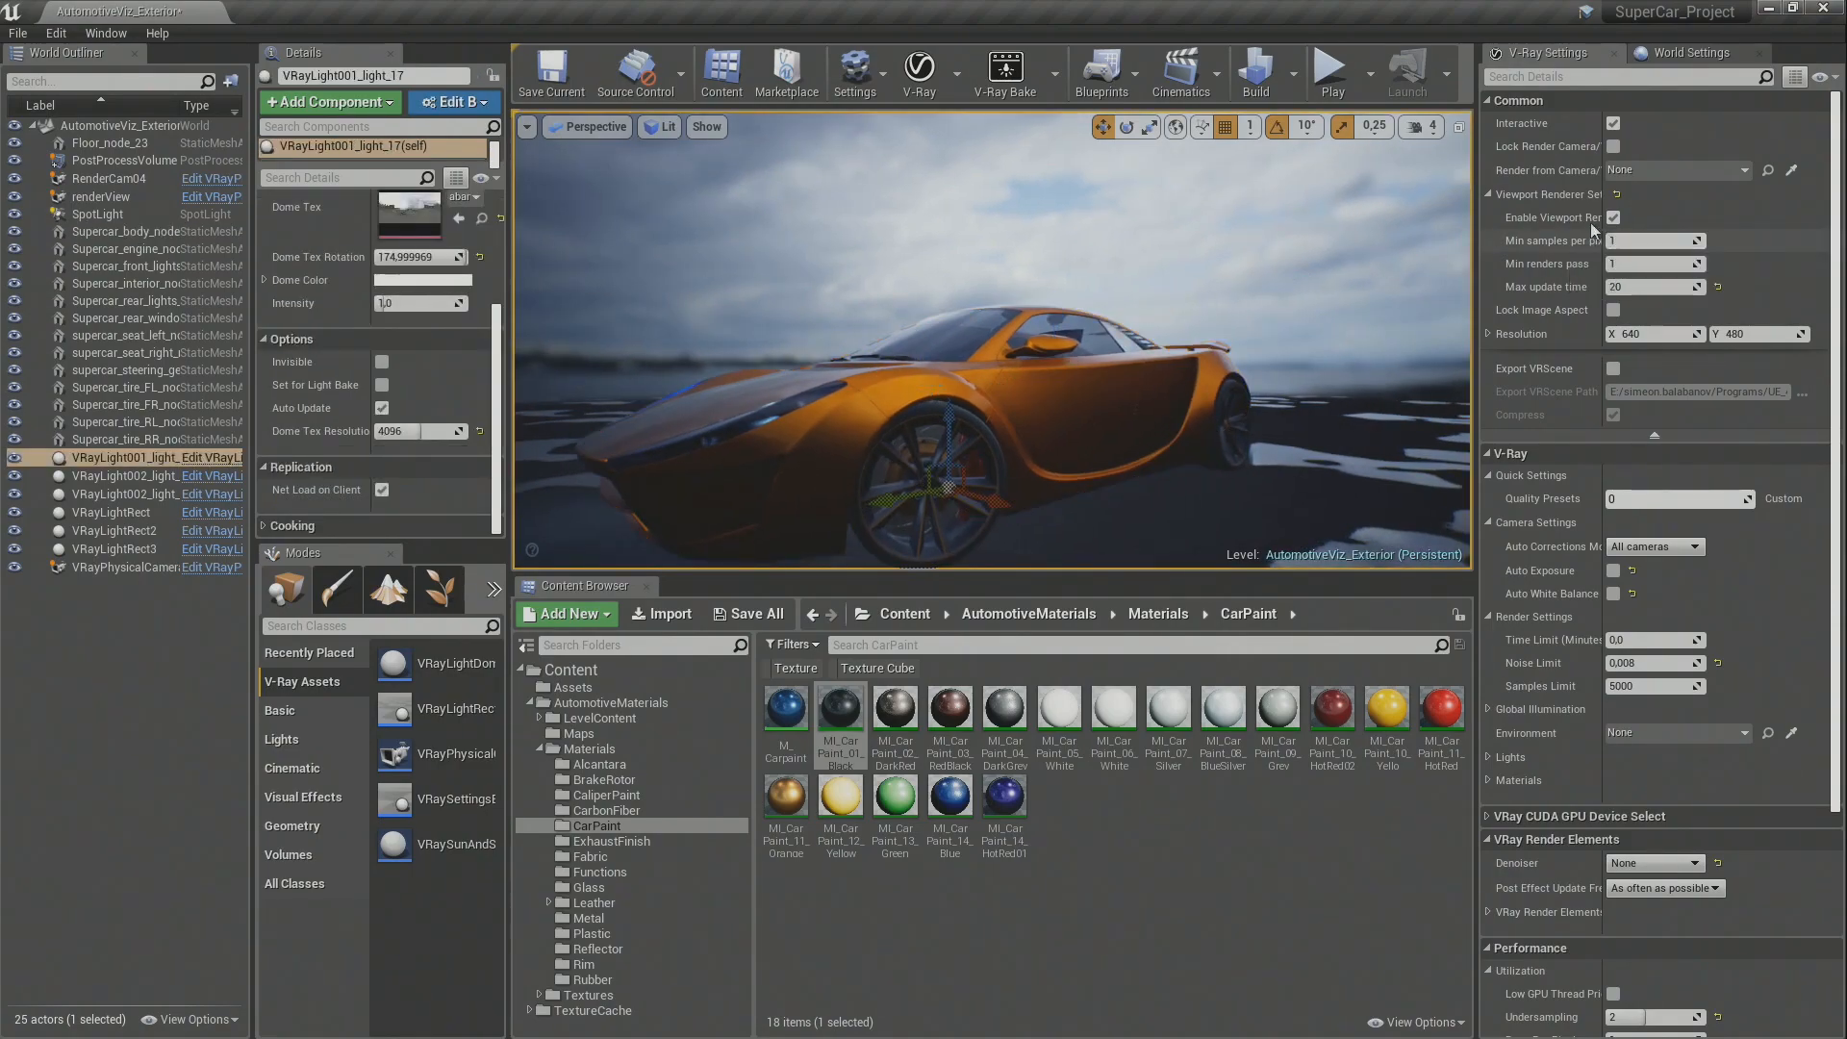
pyautogui.scroll(1, 346, 263)
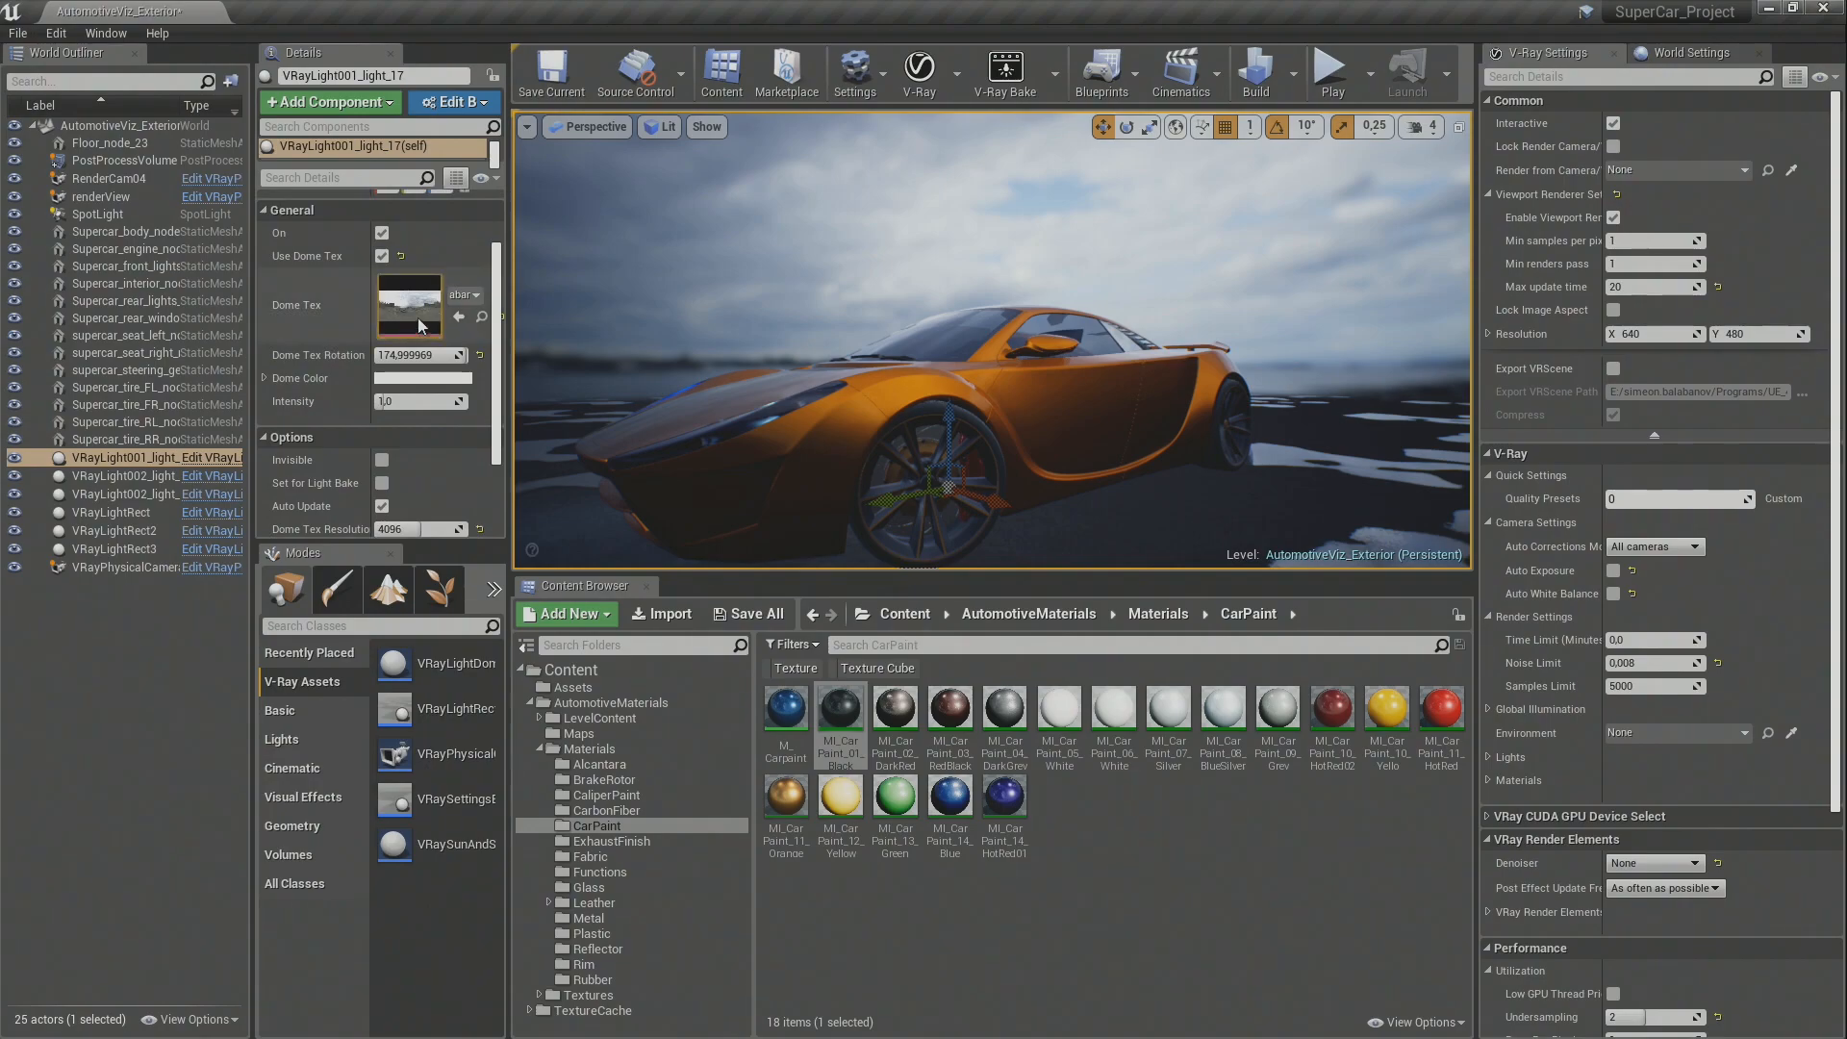
pyautogui.scroll(1, 443, 447)
pyautogui.scroll(-3, 442, 448)
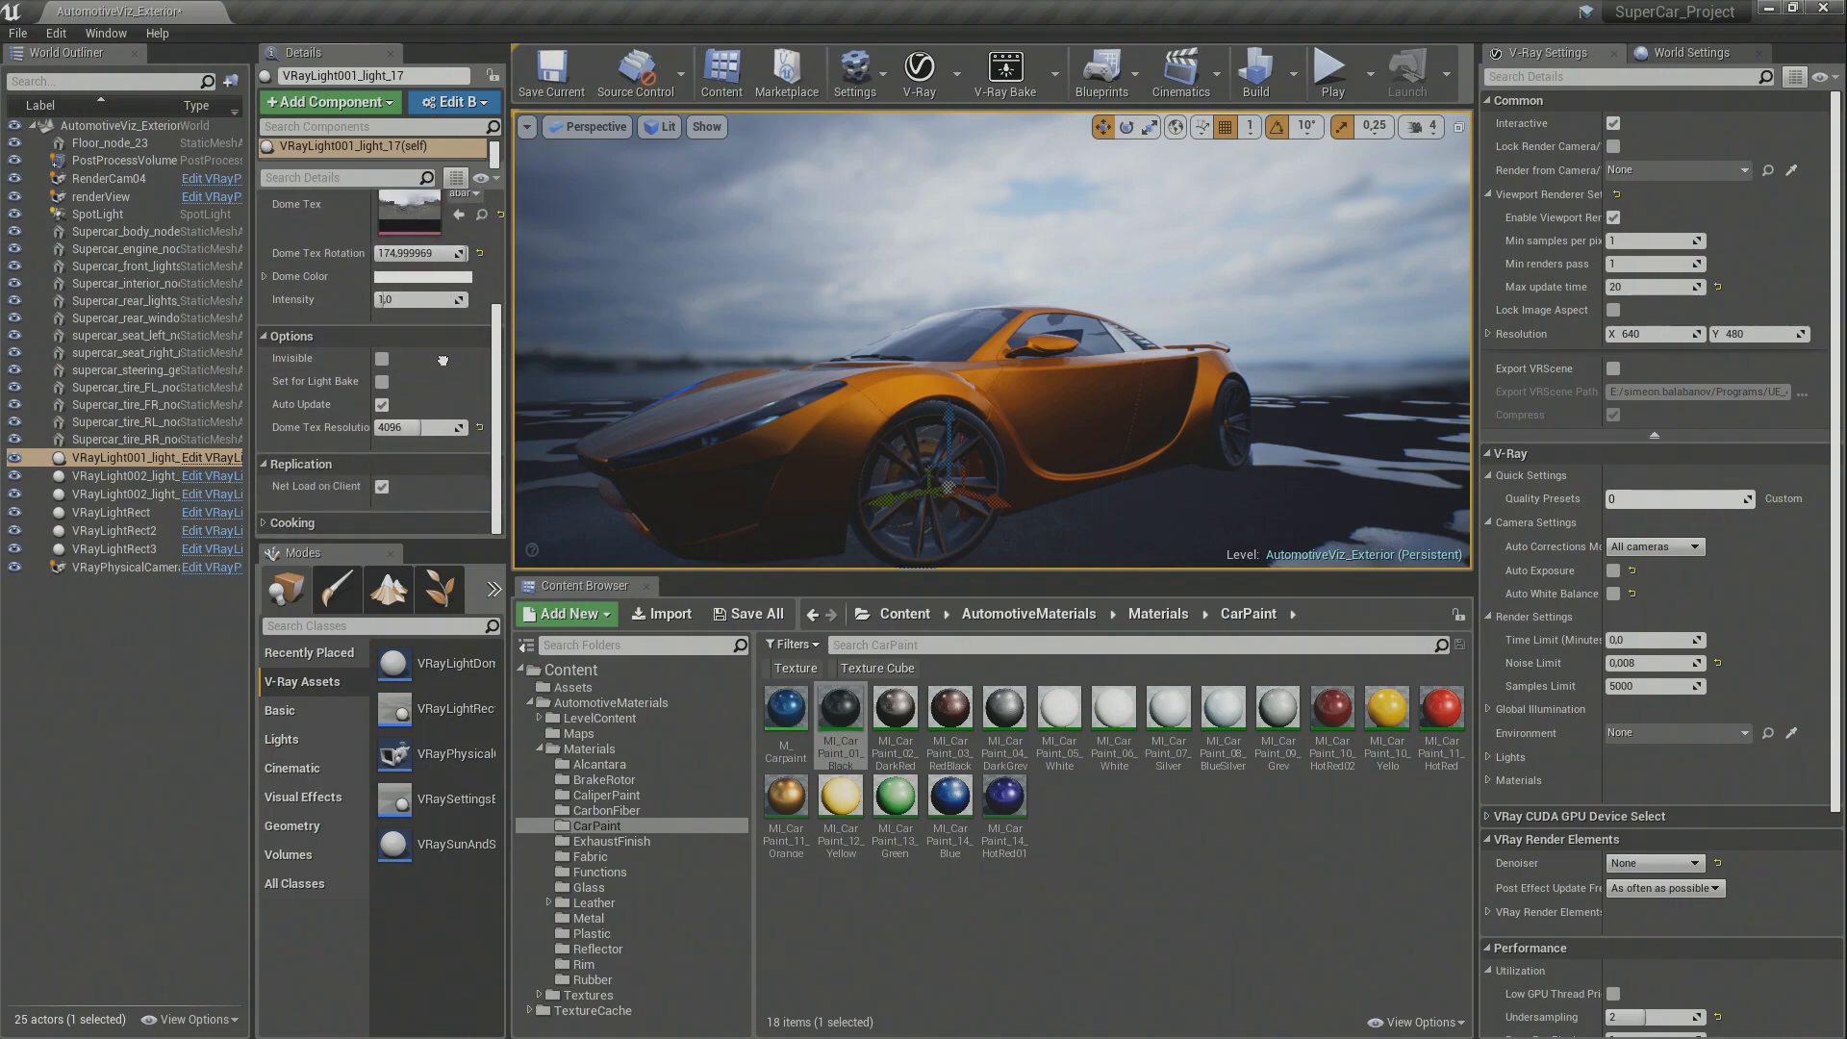
pyautogui.scroll(5, 271, 279)
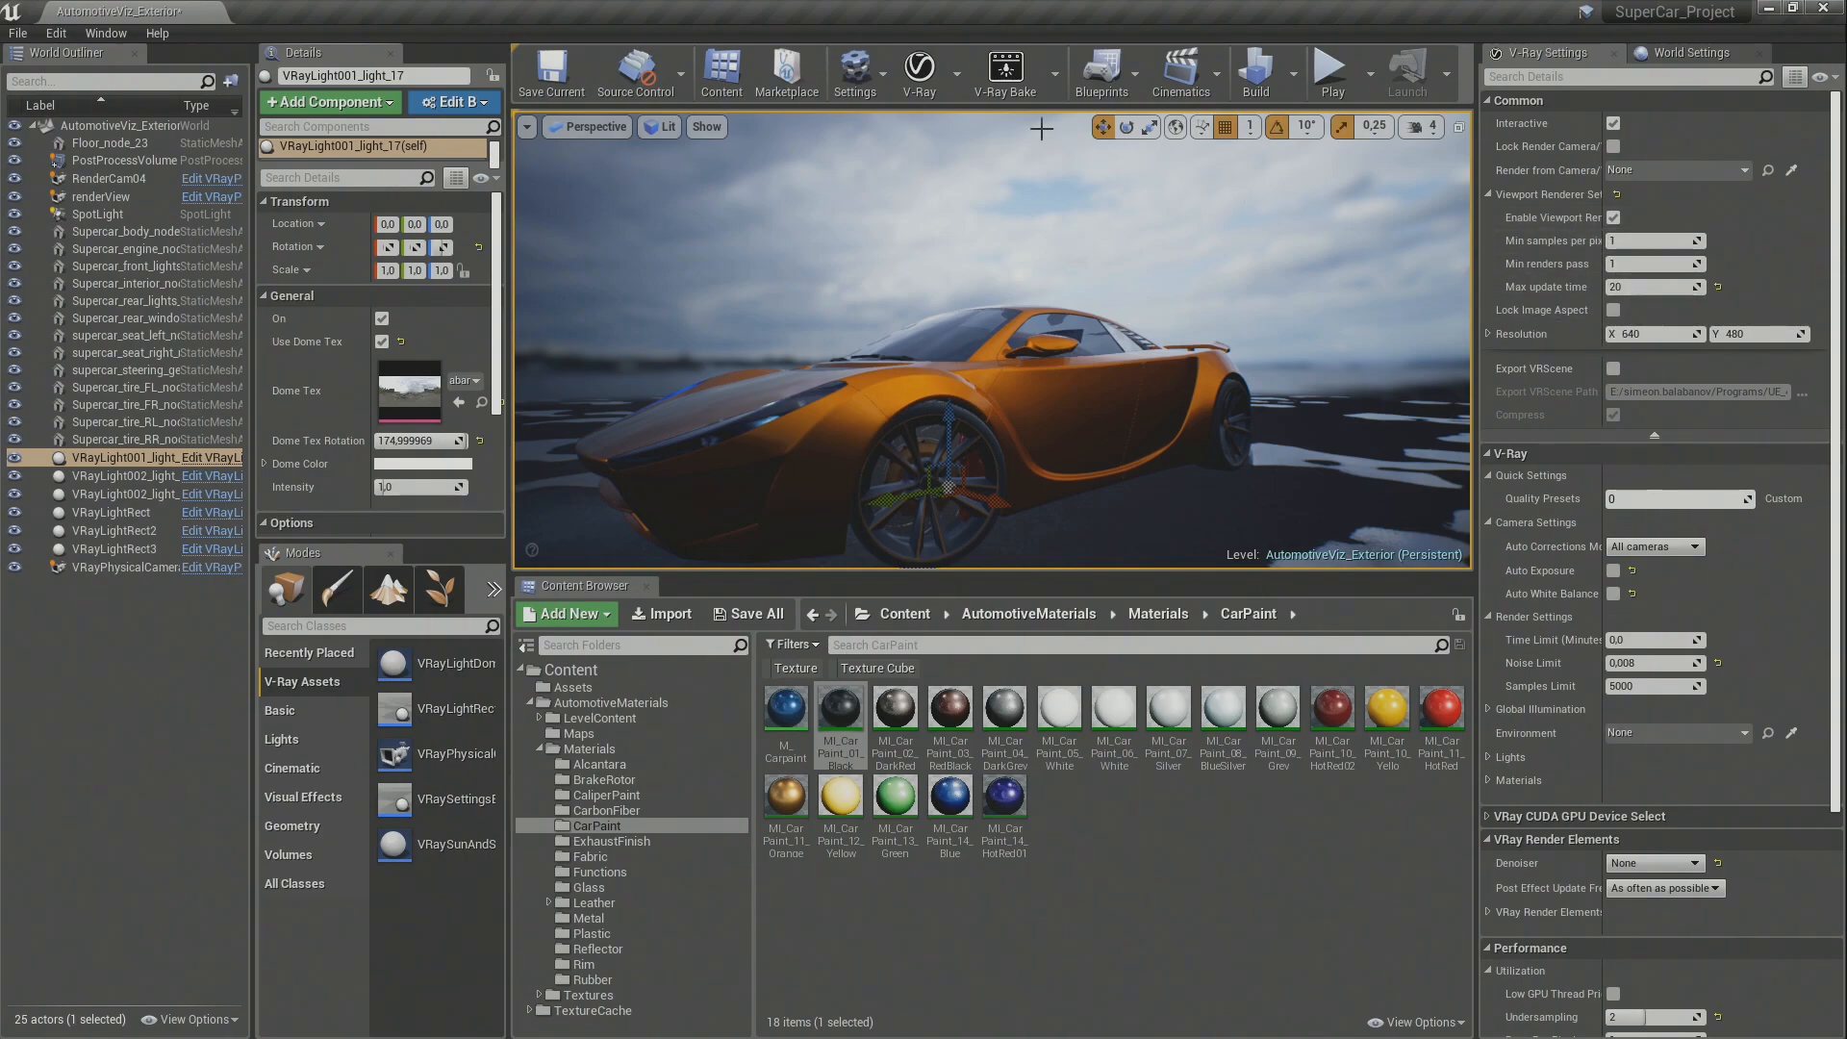
# Step: Start V-Ray interactive rendering in the viewport, review the V-Ray render settings, and inspect the car from several angles
pyautogui.click(927, 71)
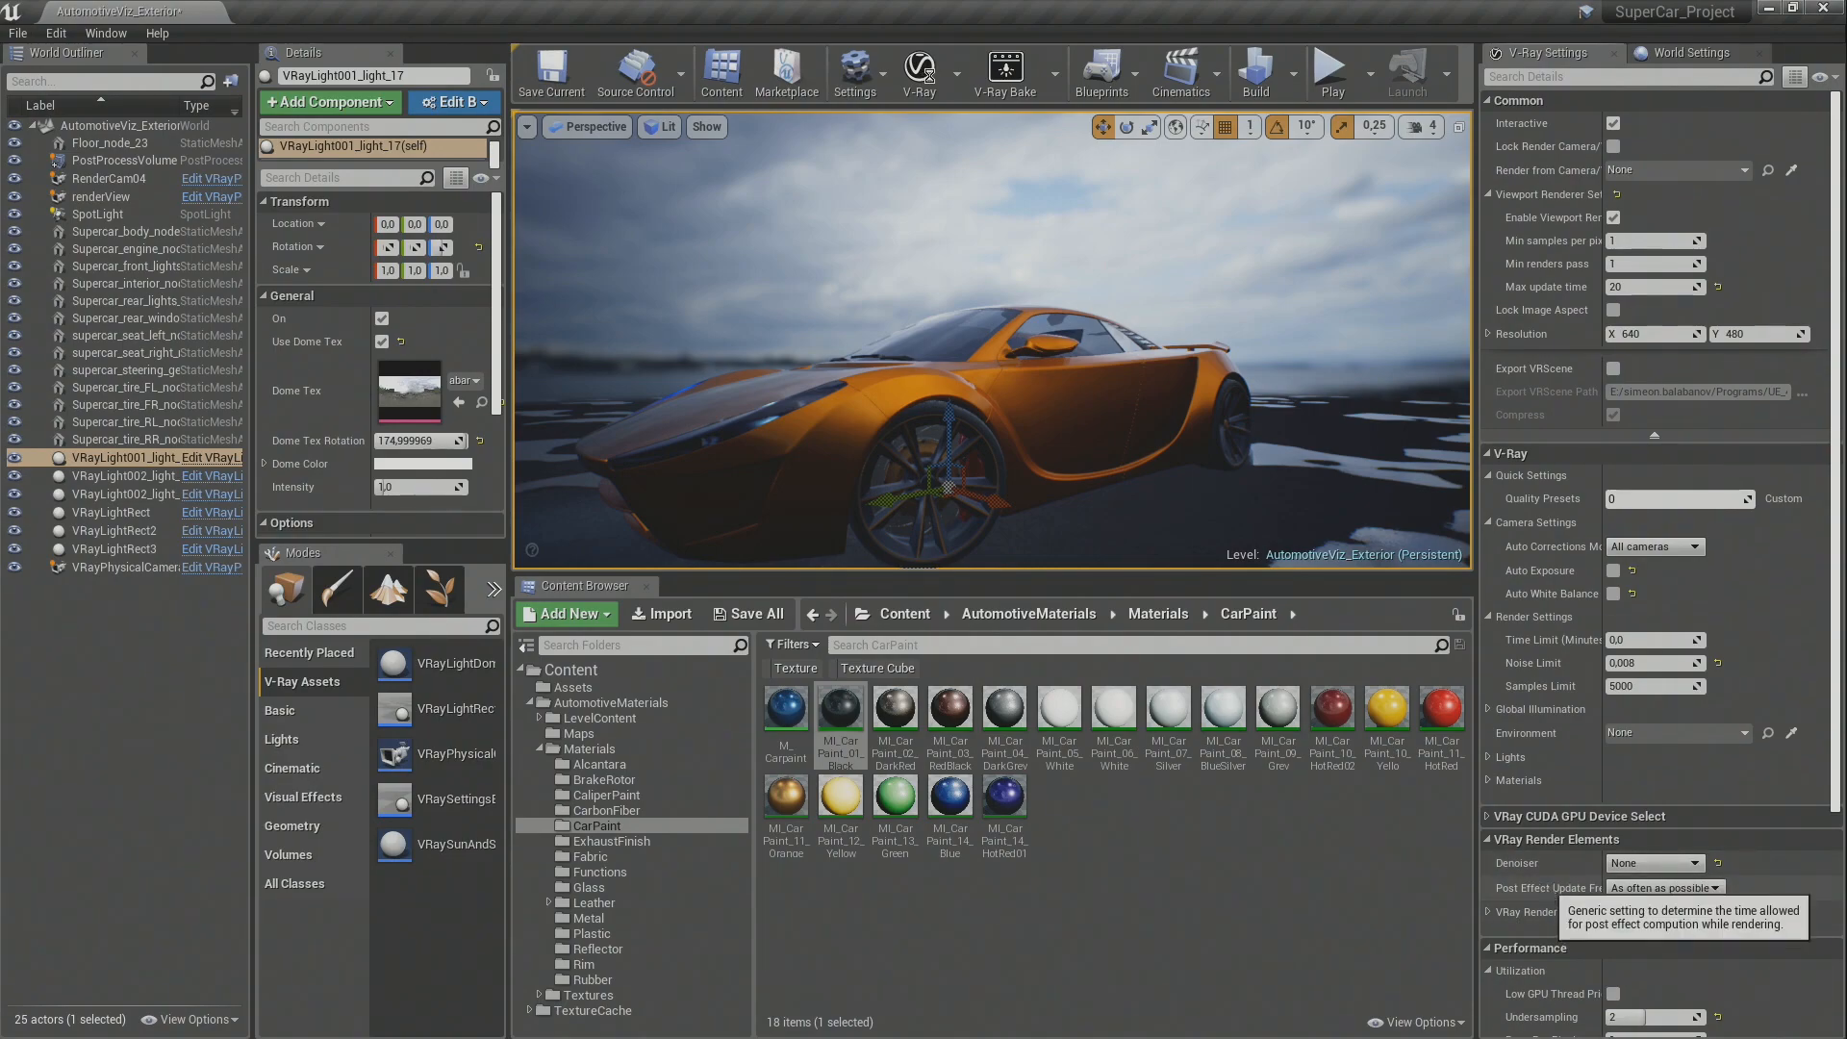
pyautogui.scroll(-5, 1545, 882)
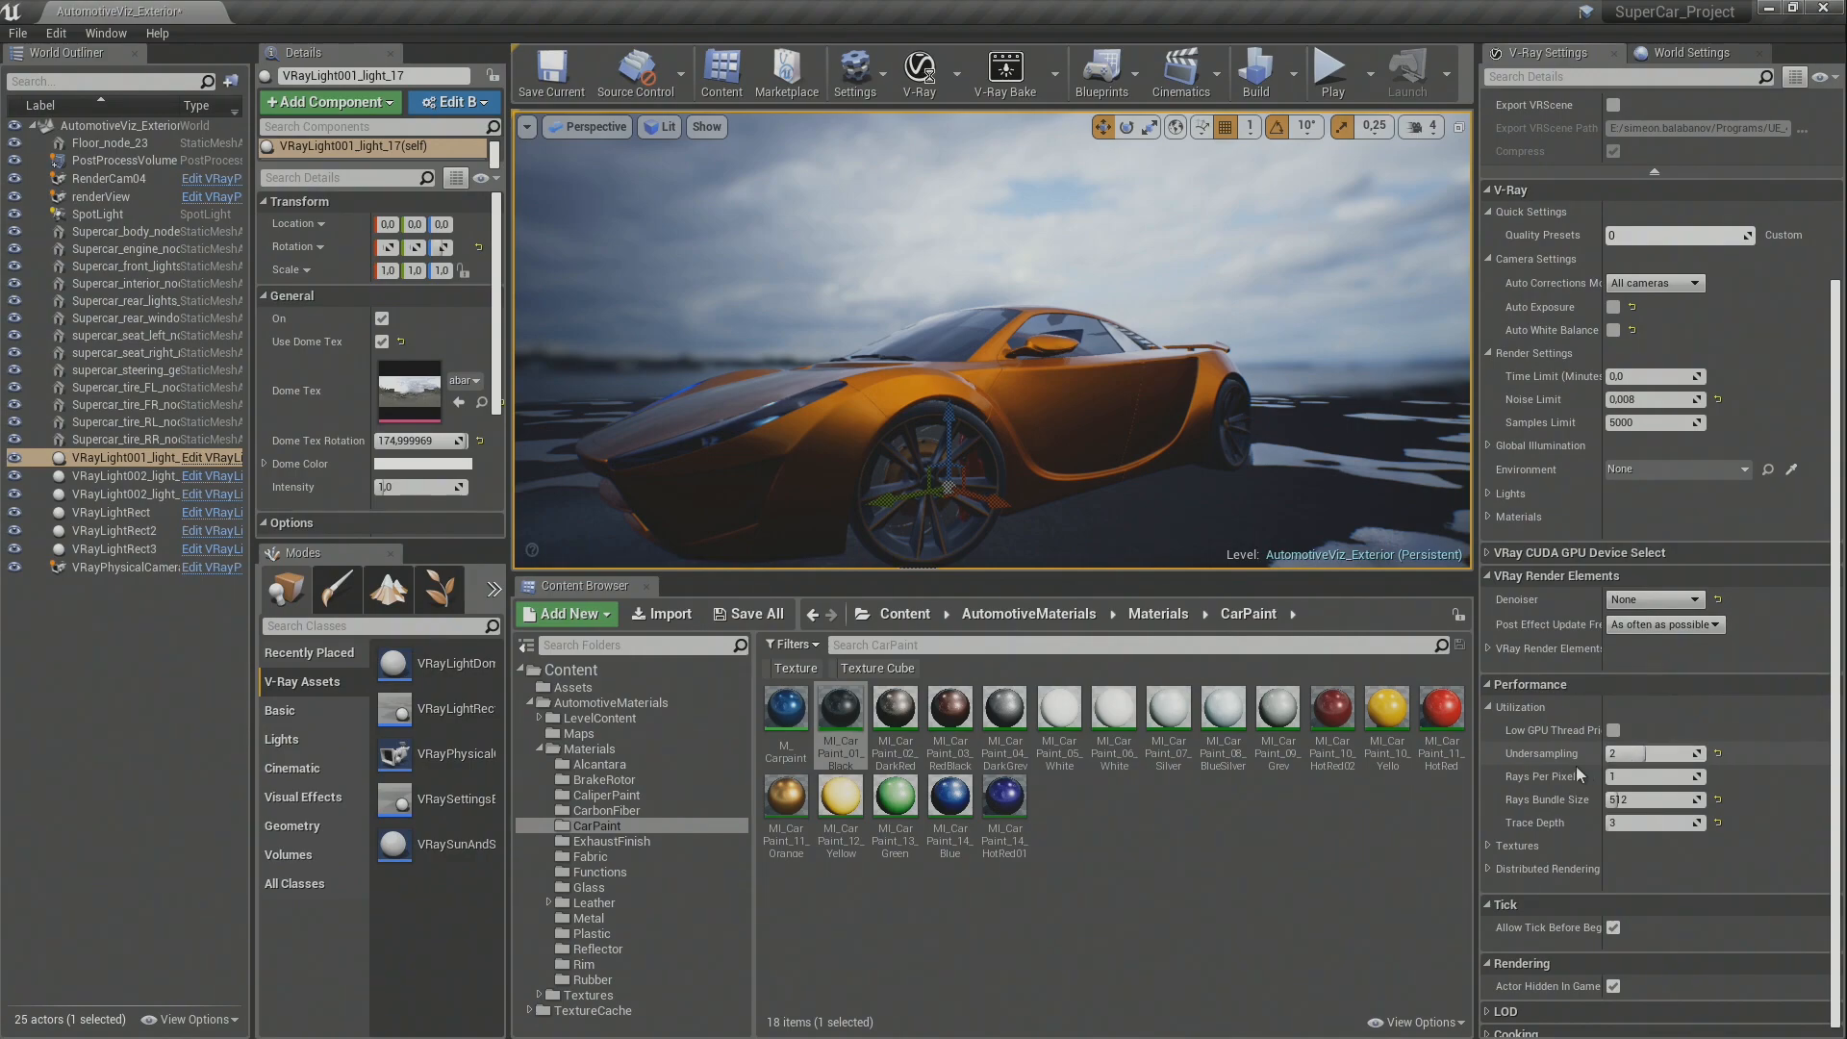
pyautogui.scroll(4, 1583, 765)
pyautogui.scroll(1, 1537, 1010)
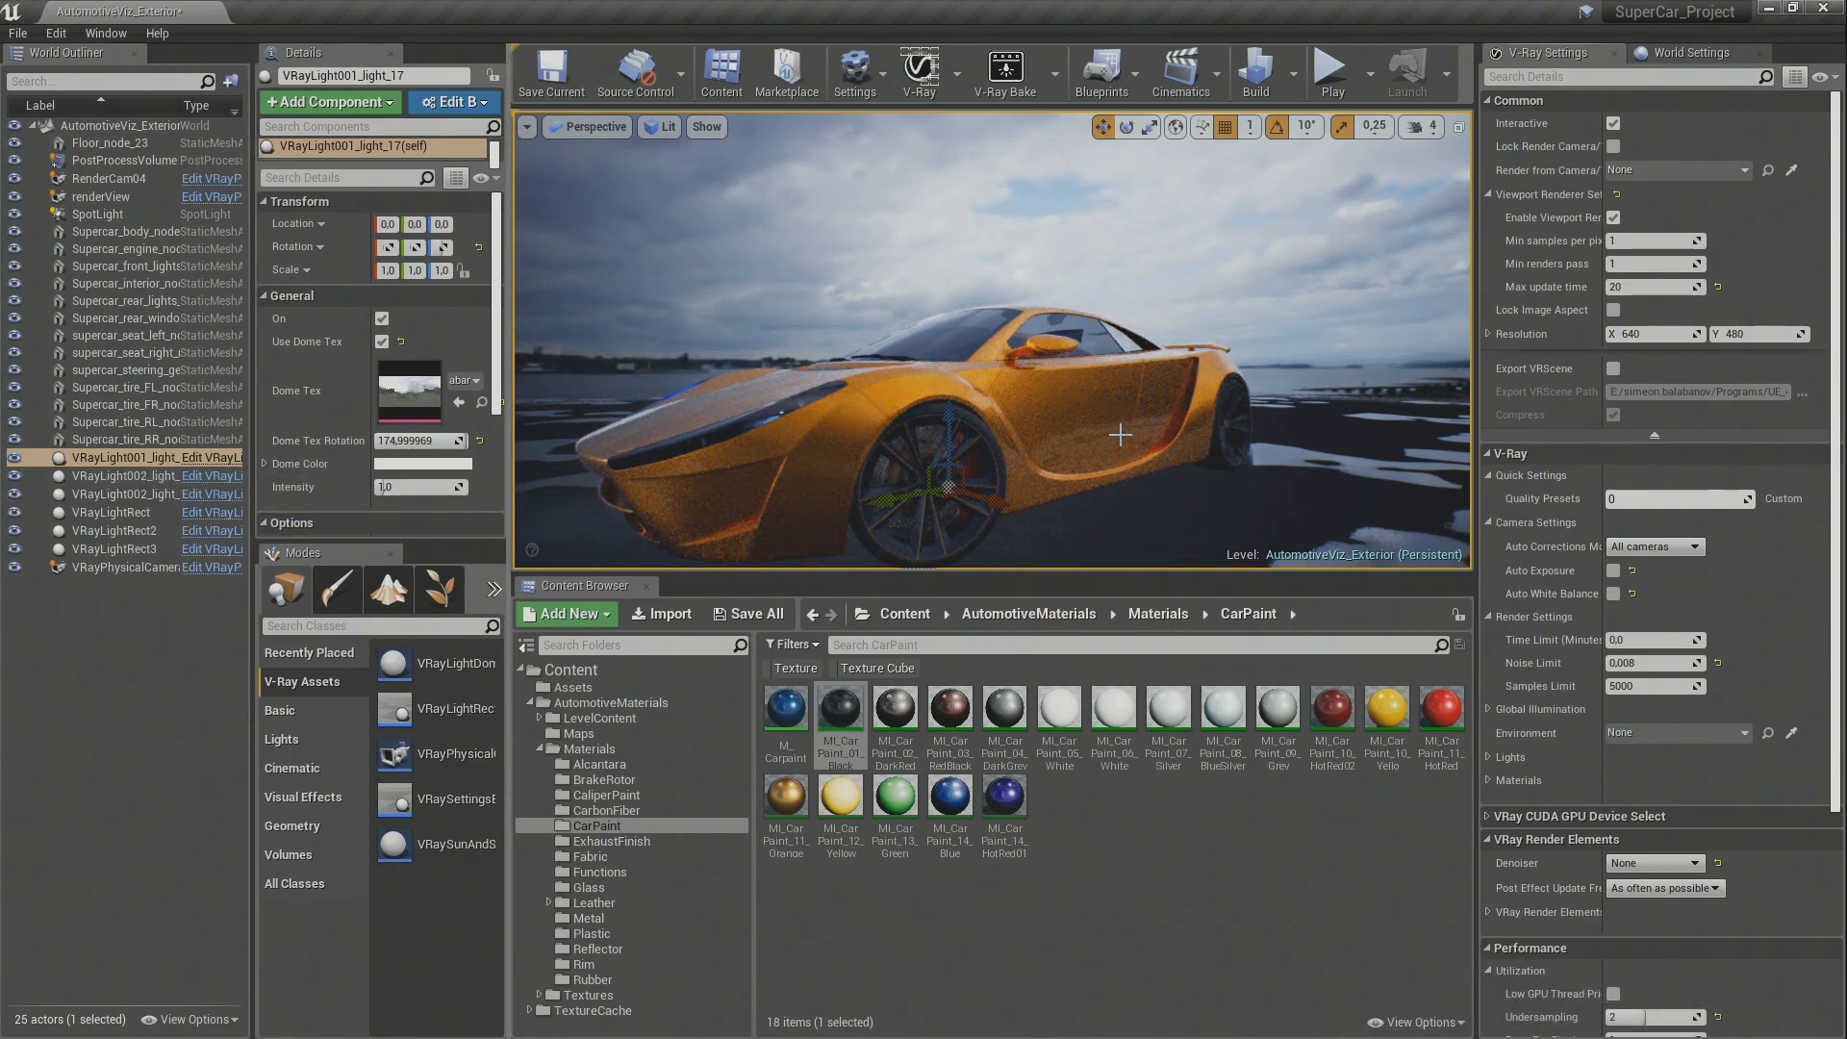
pyautogui.moveTo(1102, 386); pyautogui.dragTo(1154, 389, button='right')
pyautogui.moveTo(1076, 426); pyautogui.dragTo(1111, 380)
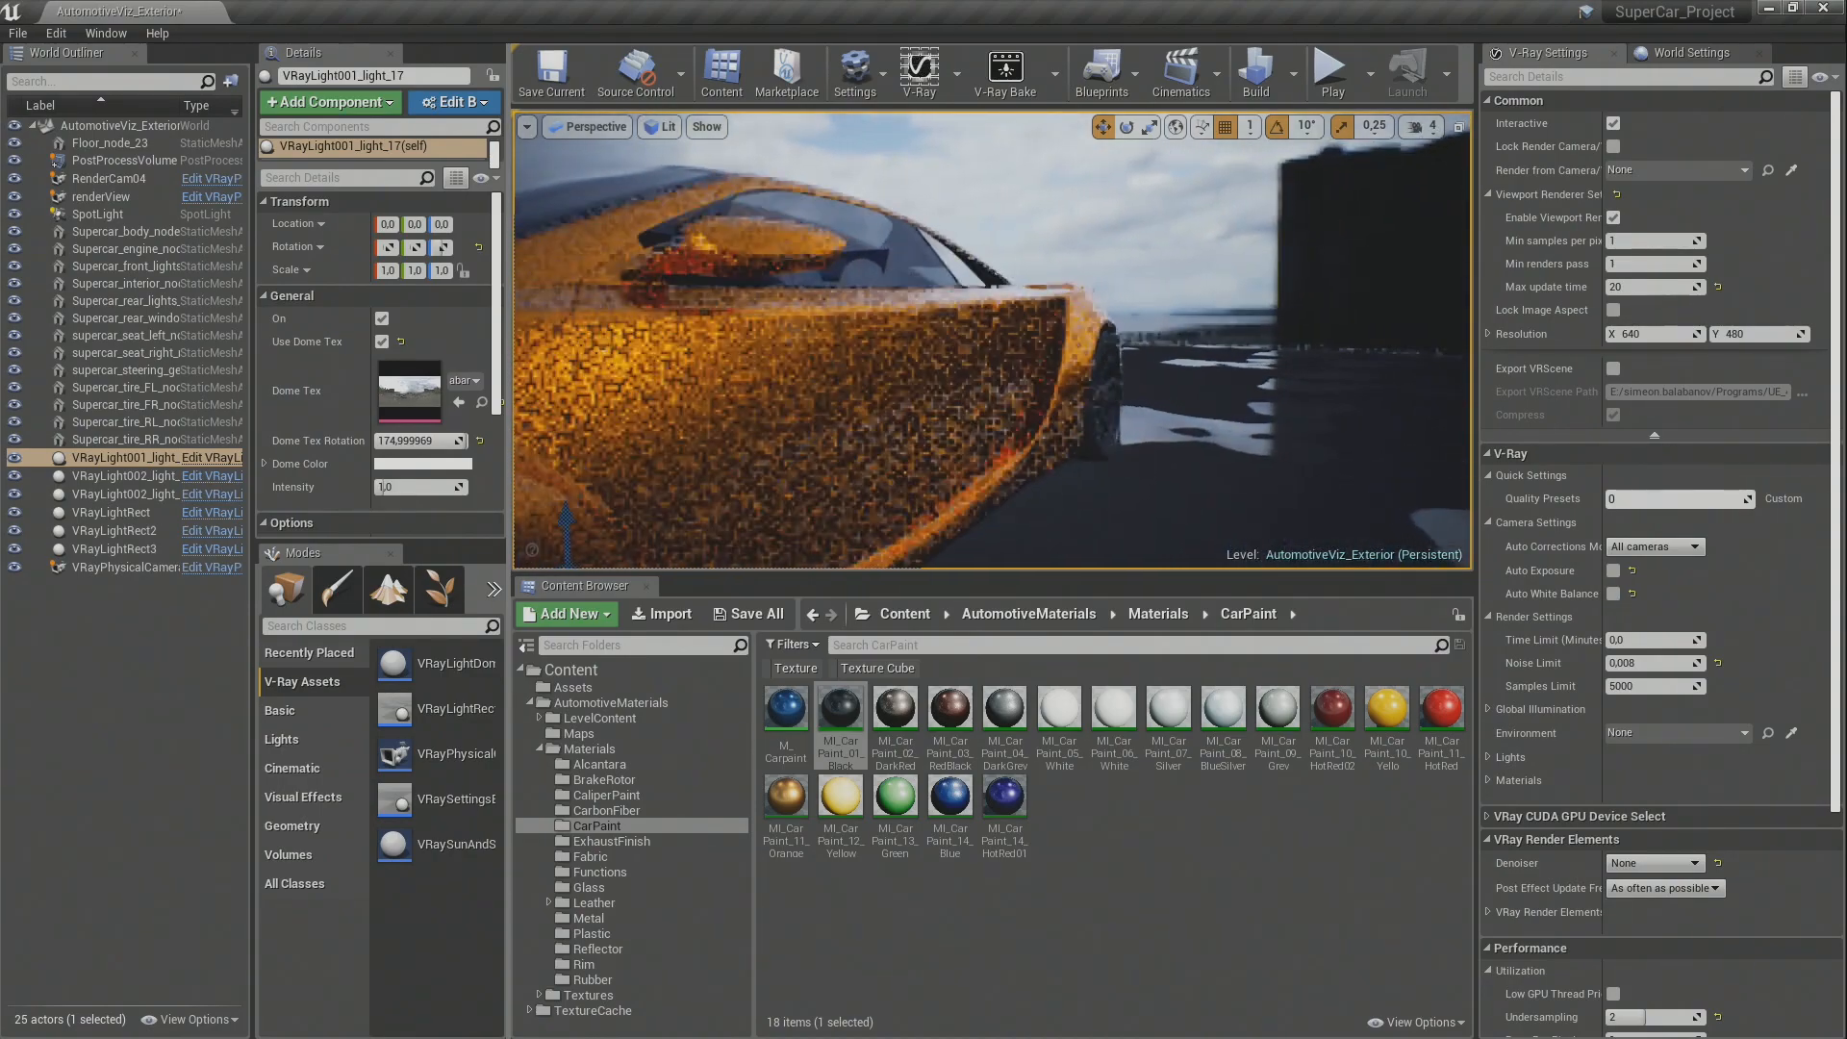
pyautogui.moveTo(1046, 431); pyautogui.dragTo(813, 444)
pyautogui.moveTo(1000, 385); pyautogui.dragTo(1067, 462)
pyautogui.moveTo(1049, 324); pyautogui.dragTo(1085, 338)
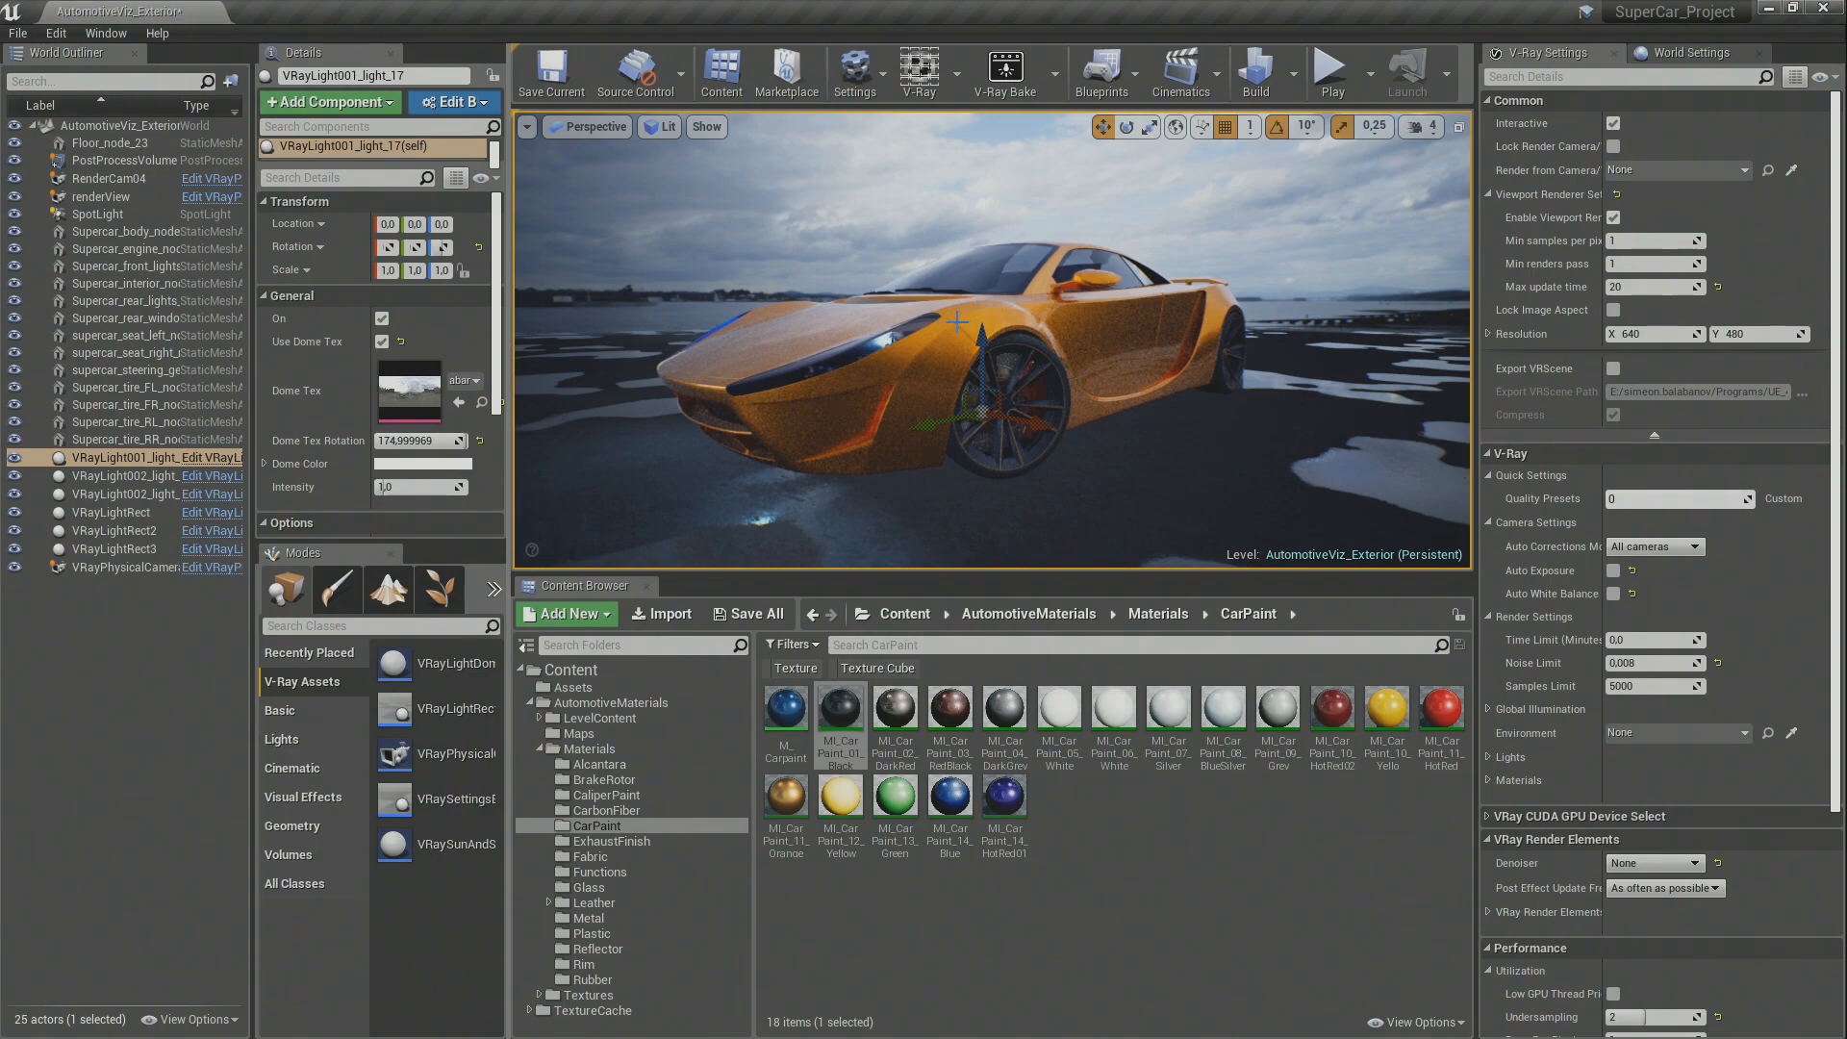
# Step: Switch the viewport to VRayPhysicalCamera and reframe it on the car's front
pyautogui.click(592, 127)
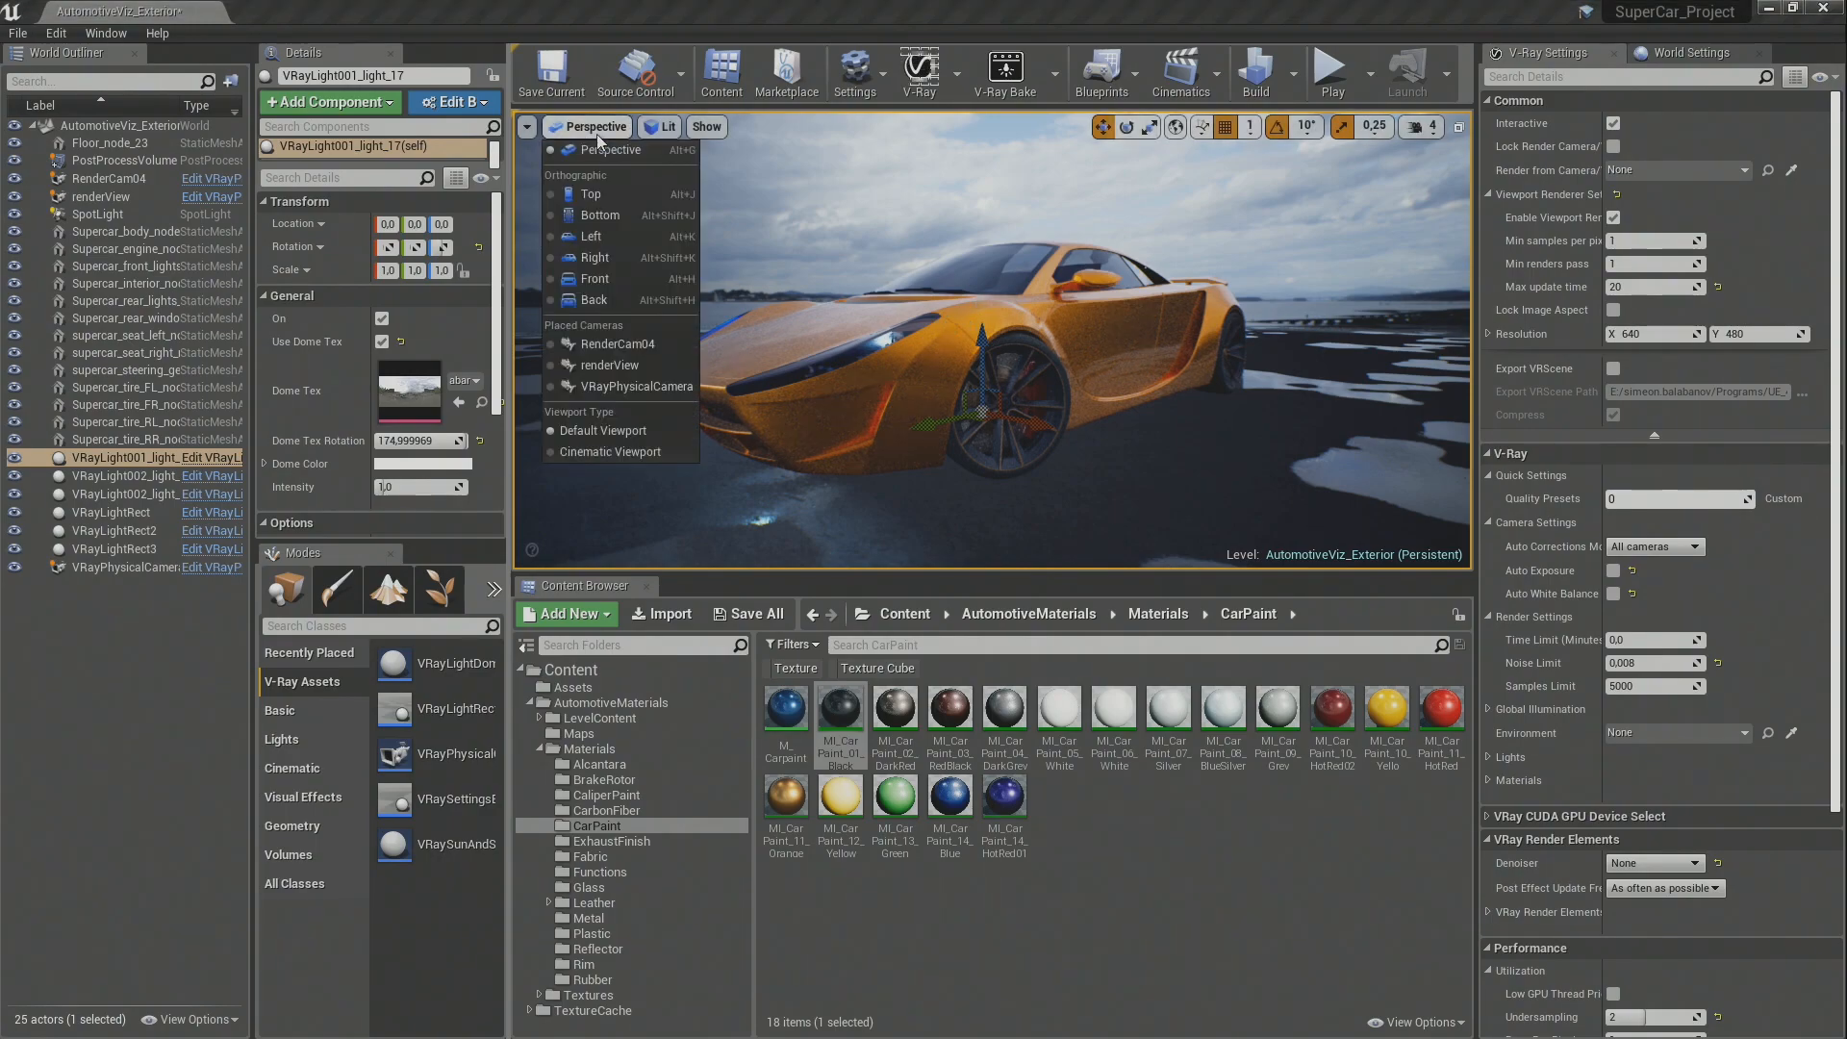
pyautogui.click(631, 383)
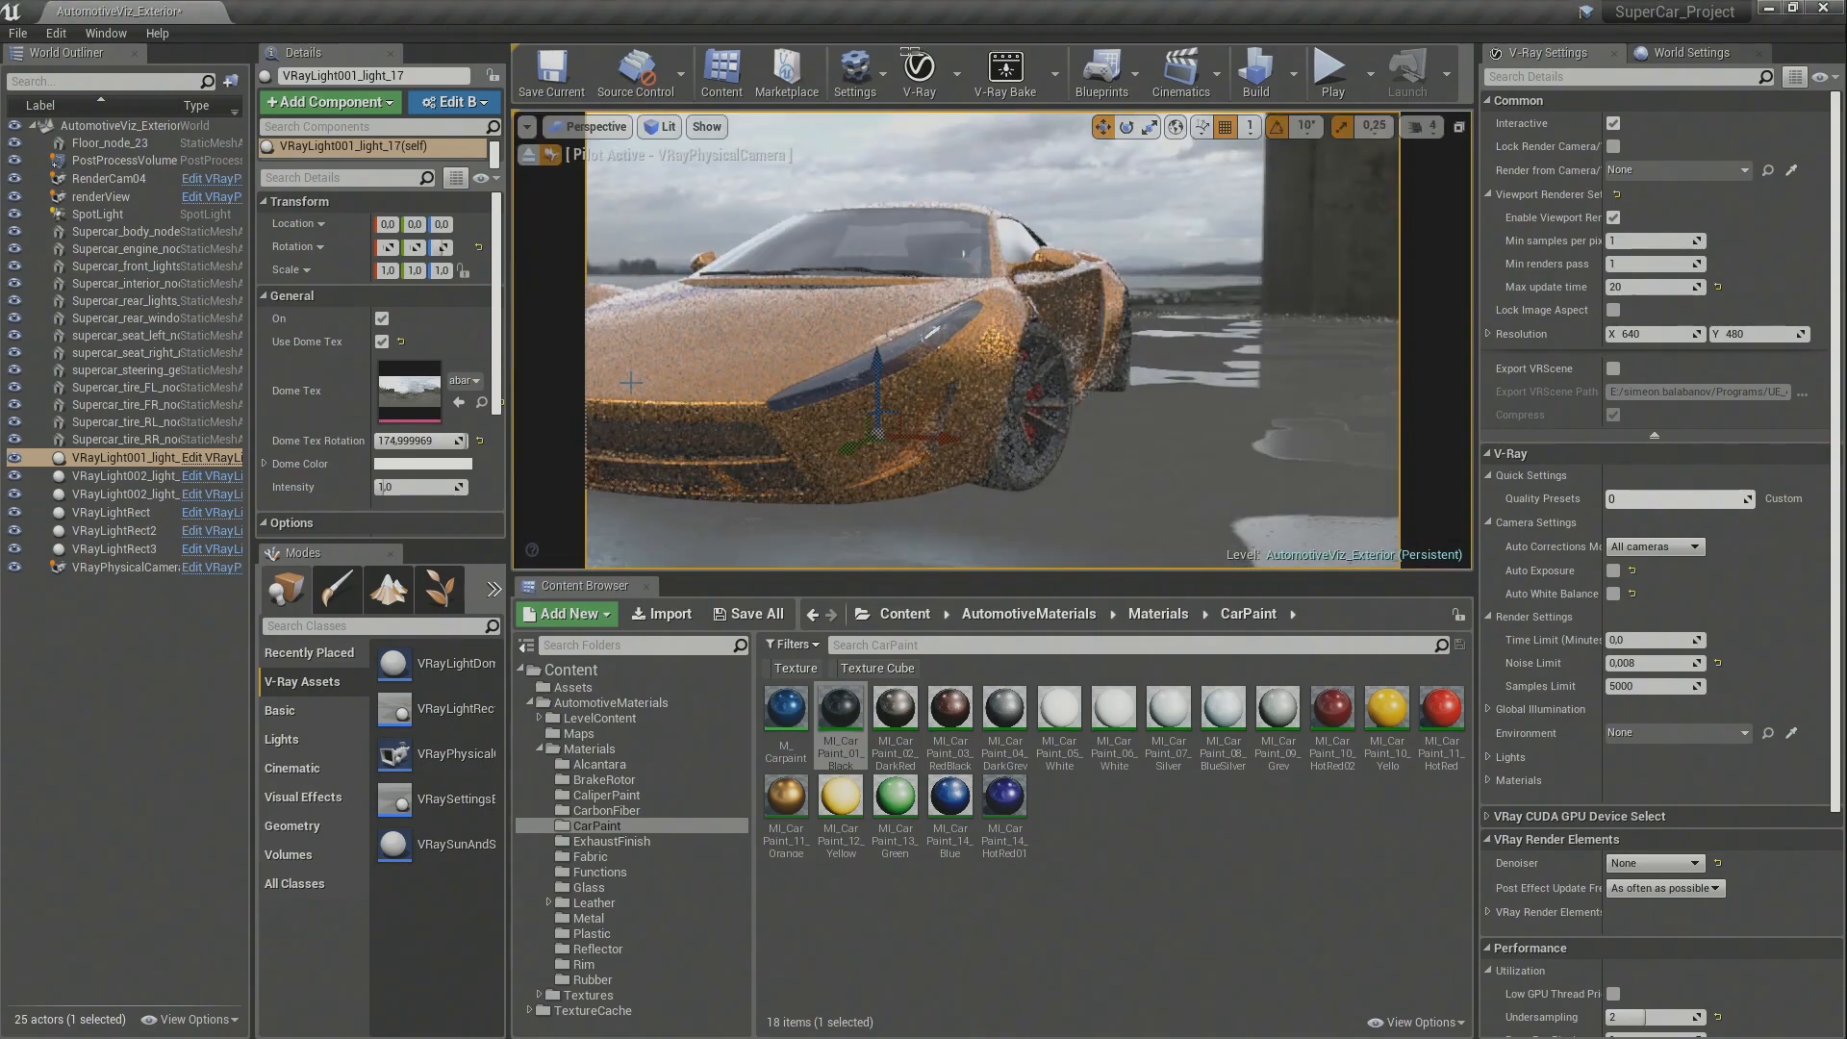
pyautogui.moveTo(1031, 351); pyautogui.dragTo(928, 349, button='right')
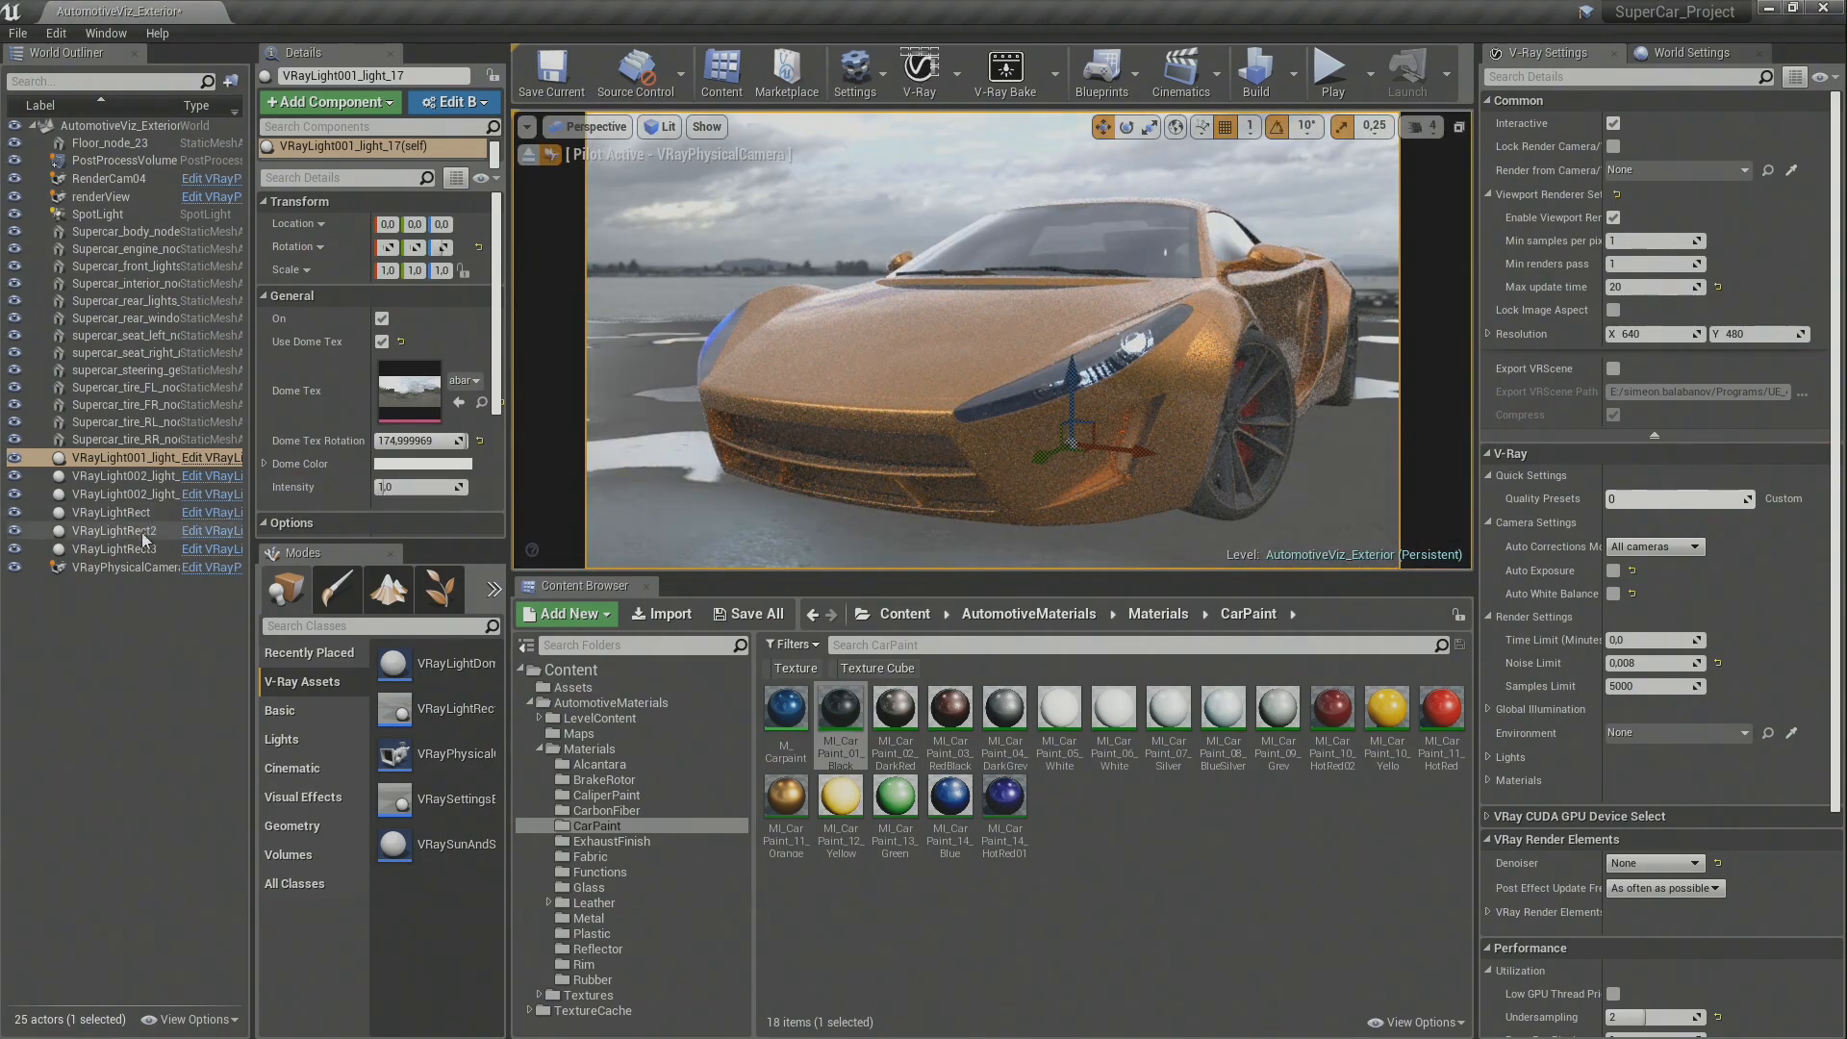
# Step: Try an F-number of 2 on VRayPhysicalCamera with exposure enabled, and settle on 1.4
pyautogui.click(107, 567)
pyautogui.scroll(-2, 330, 392)
pyautogui.scroll(-10, 330, 392)
pyautogui.scroll(-8, 291, 246)
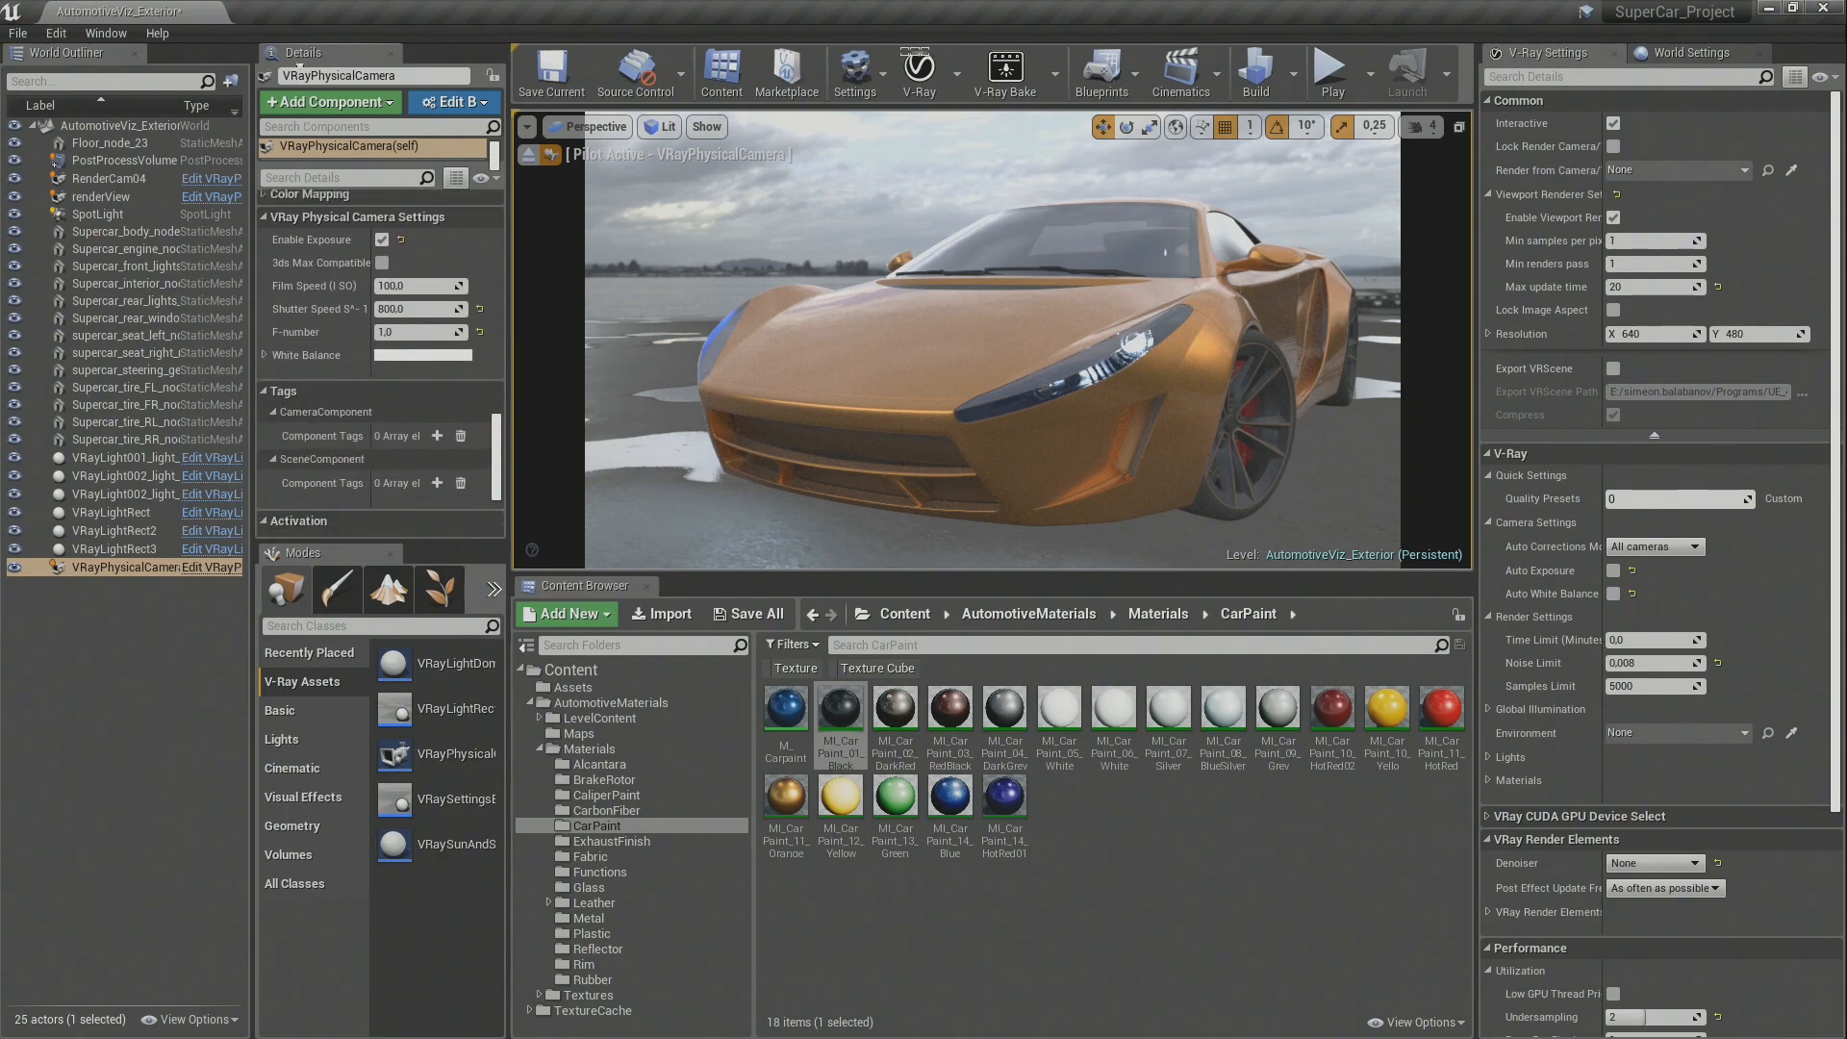
pyautogui.scroll(1, 321, 314)
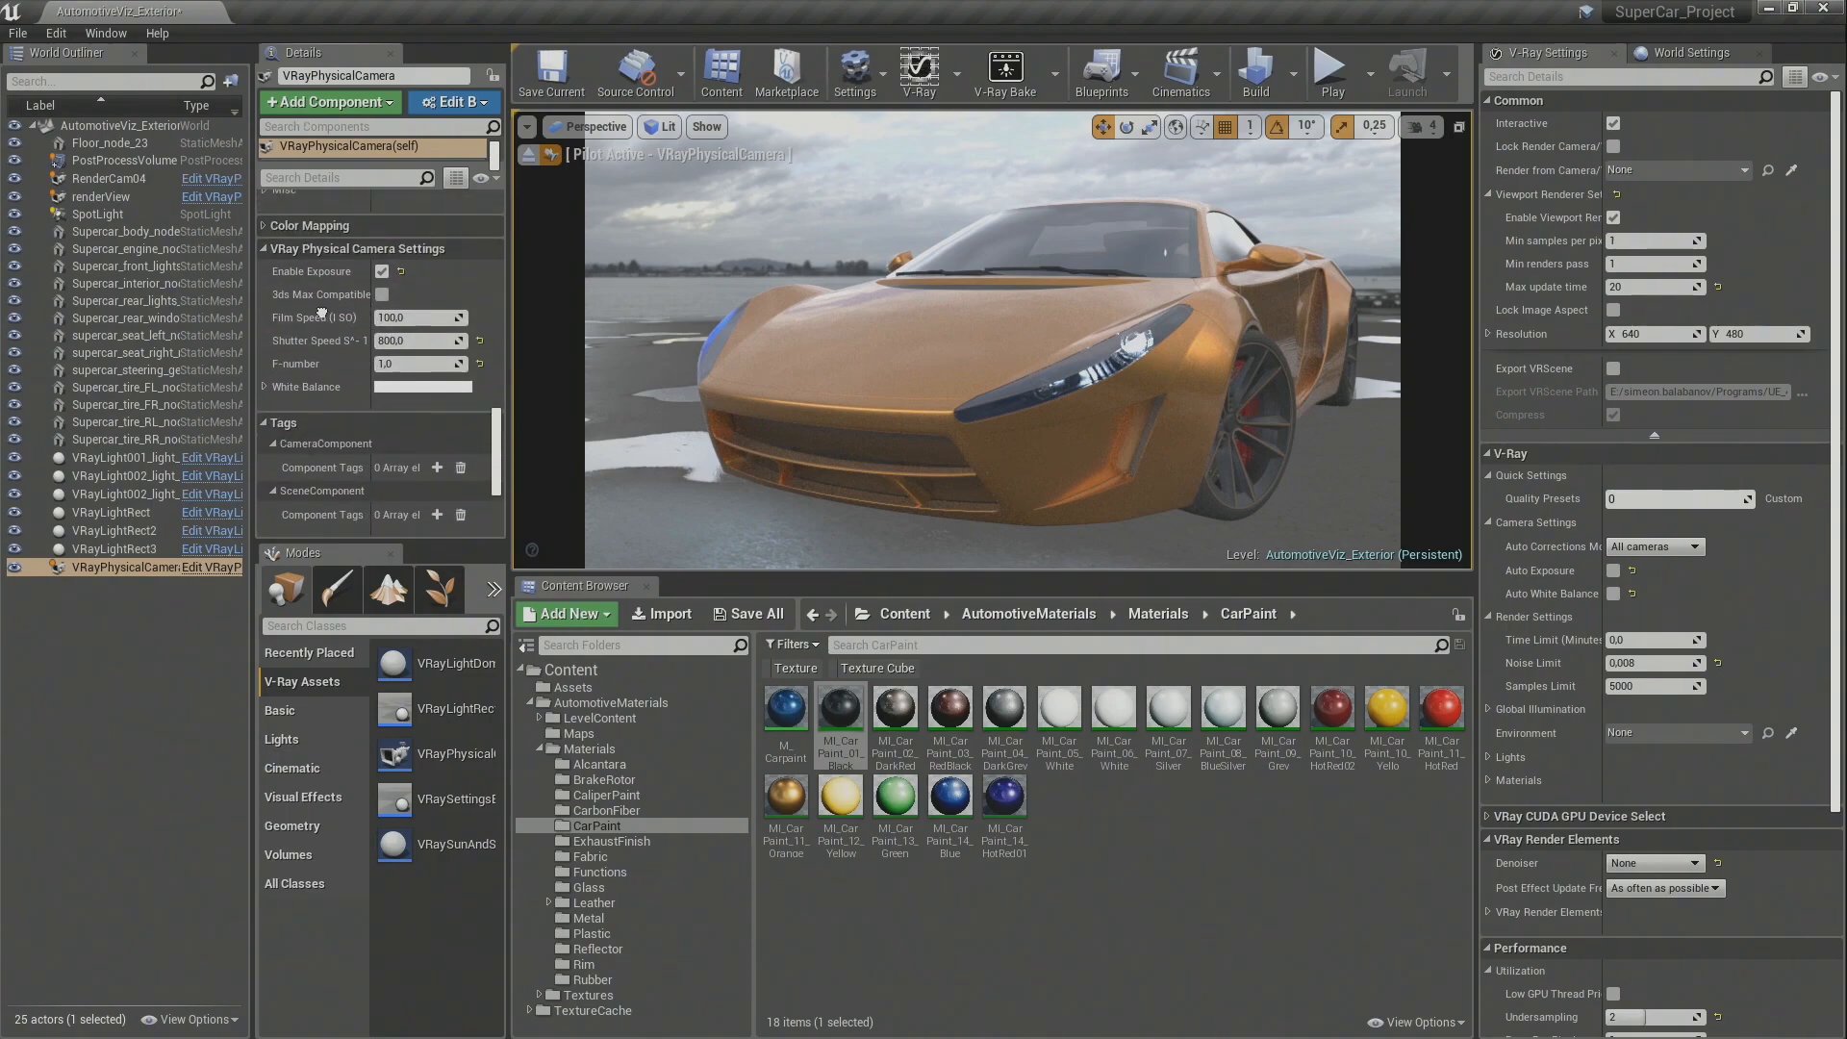
pyautogui.click(382, 272)
pyautogui.click(436, 343)
pyautogui.press('Return')
pyautogui.write('2')
pyautogui.press('Return')
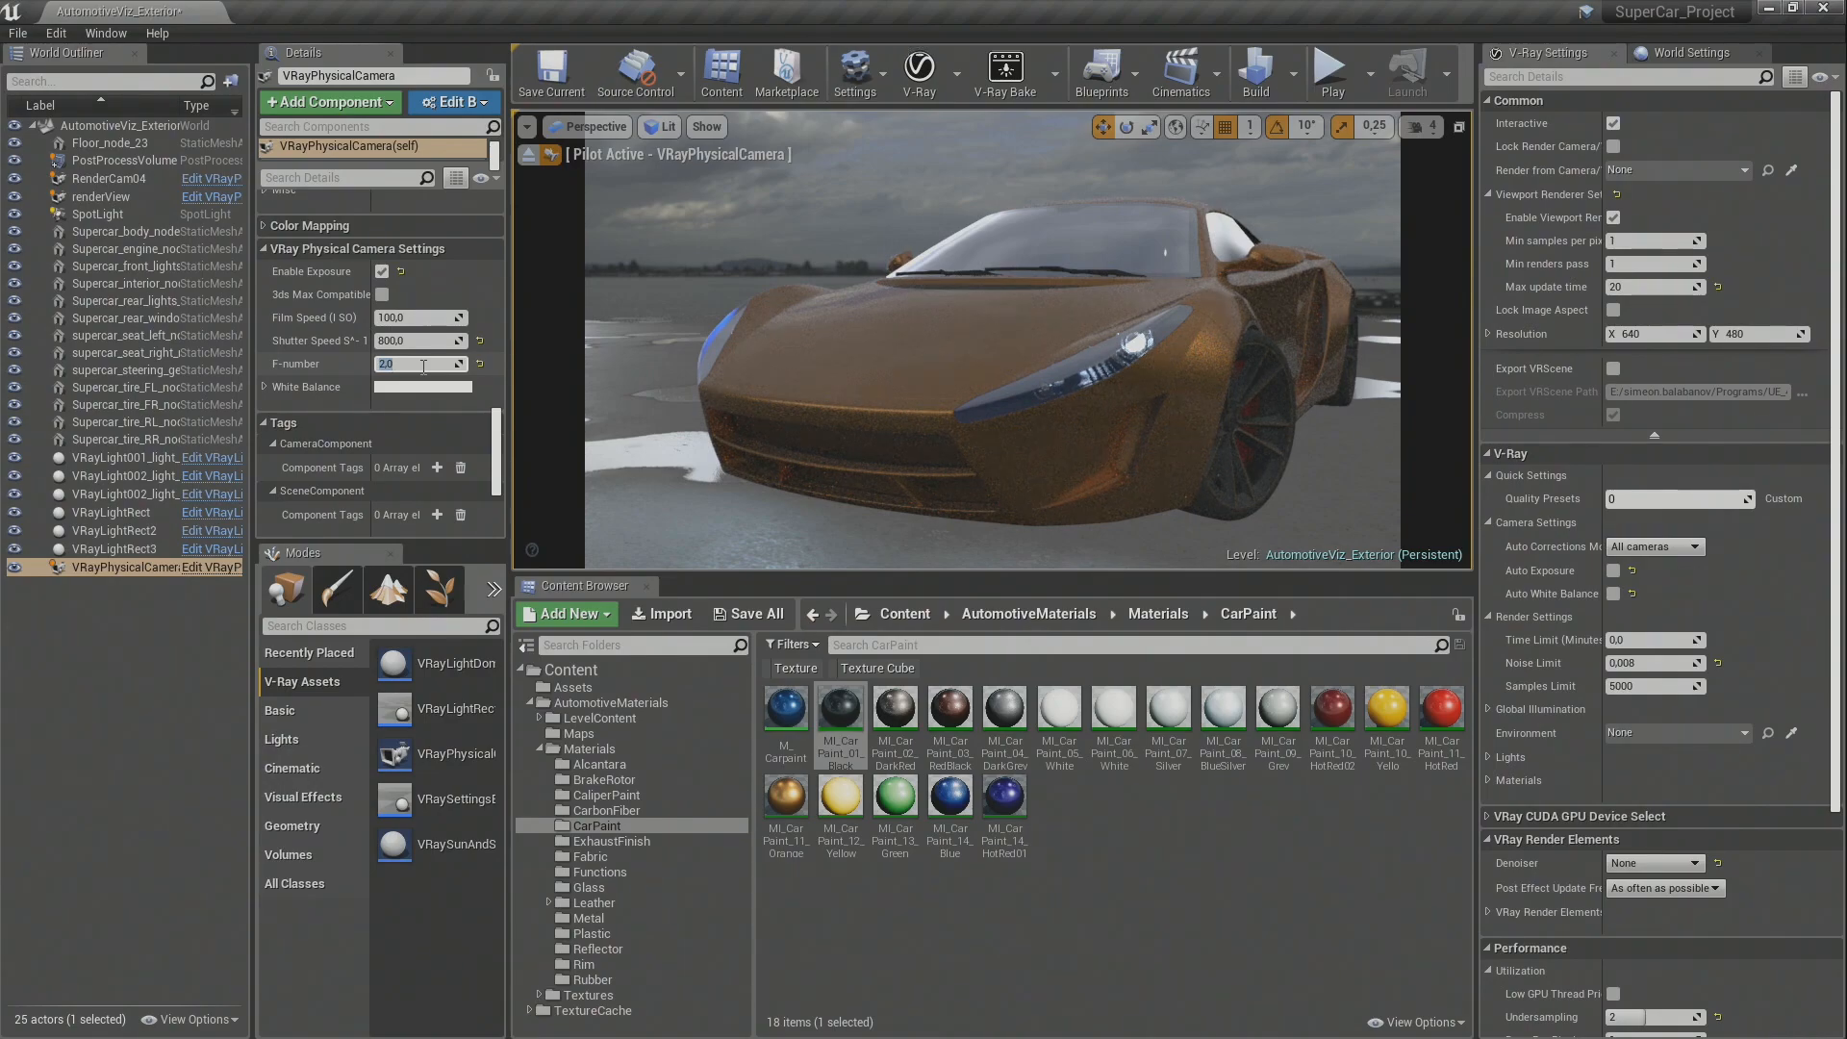
pyautogui.write('1,4')
pyautogui.press('Return')
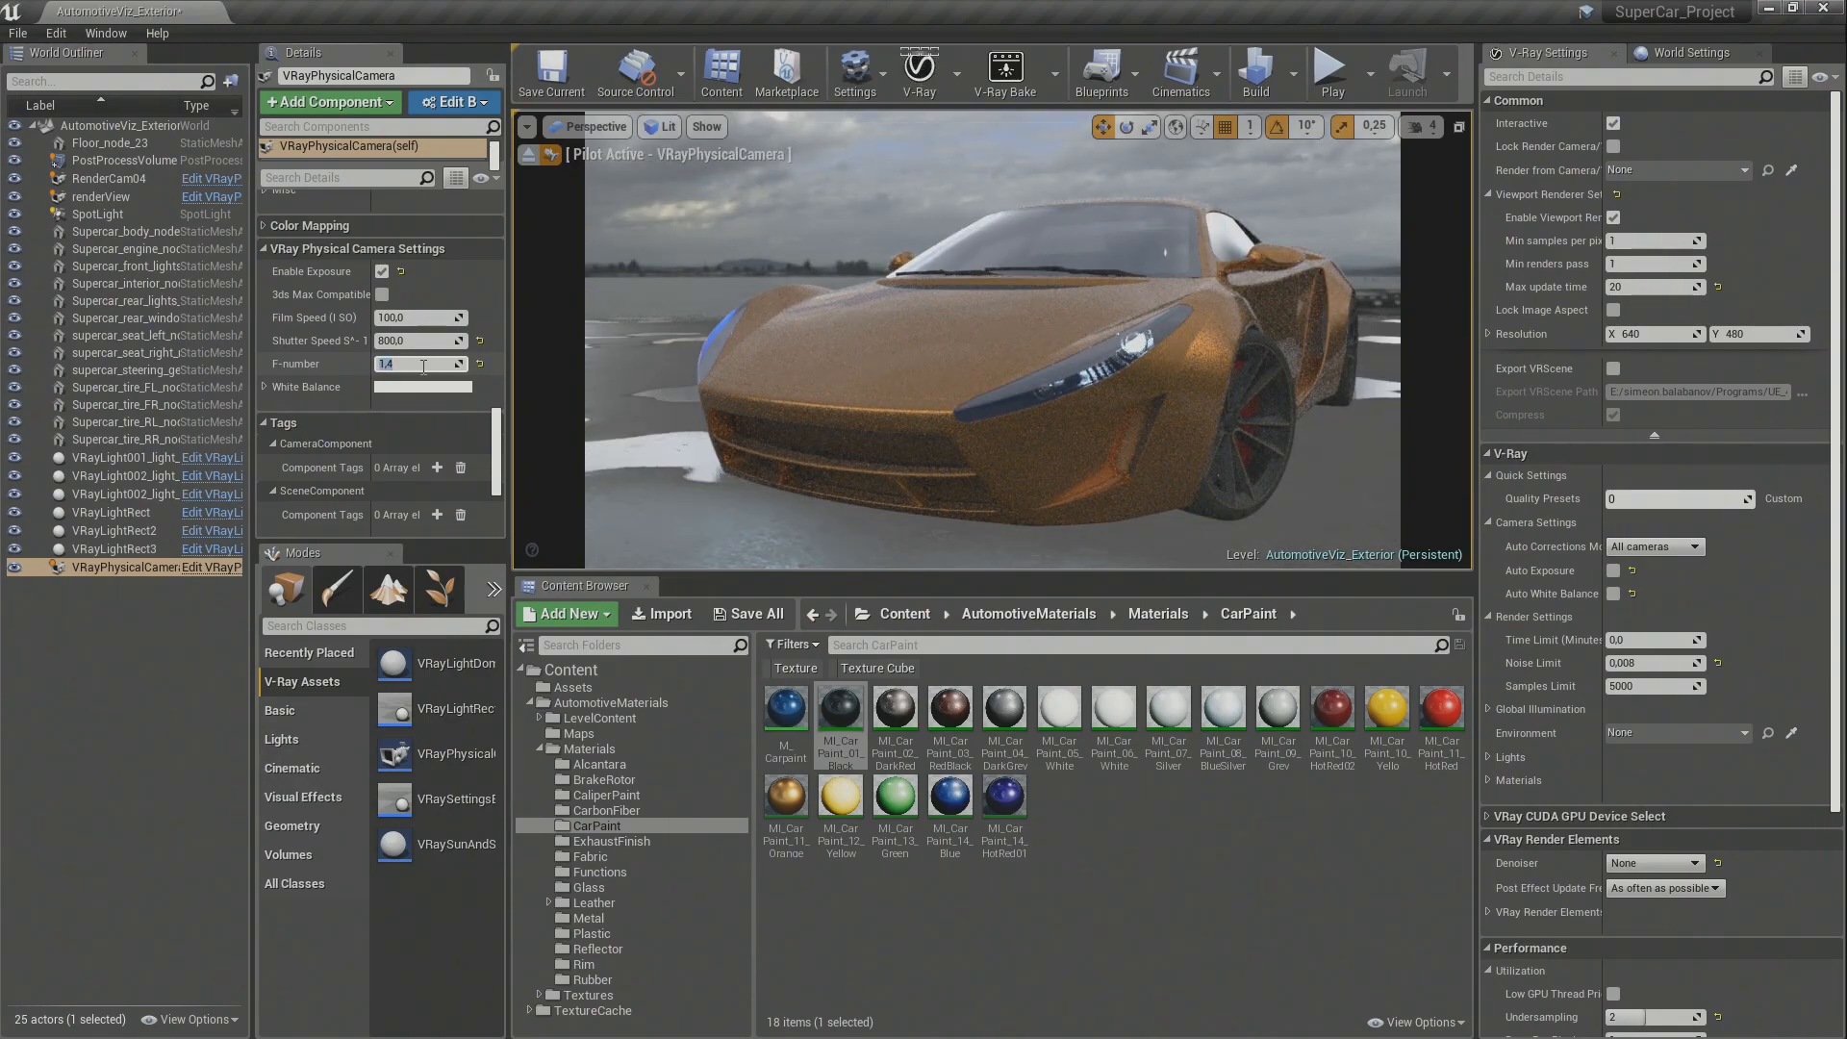
# Step: Try a pale blue white balance on the physical camera and reset it to its default
pyautogui.click(431, 388)
pyautogui.moveTo(564, 546); pyautogui.dragTo(535, 536)
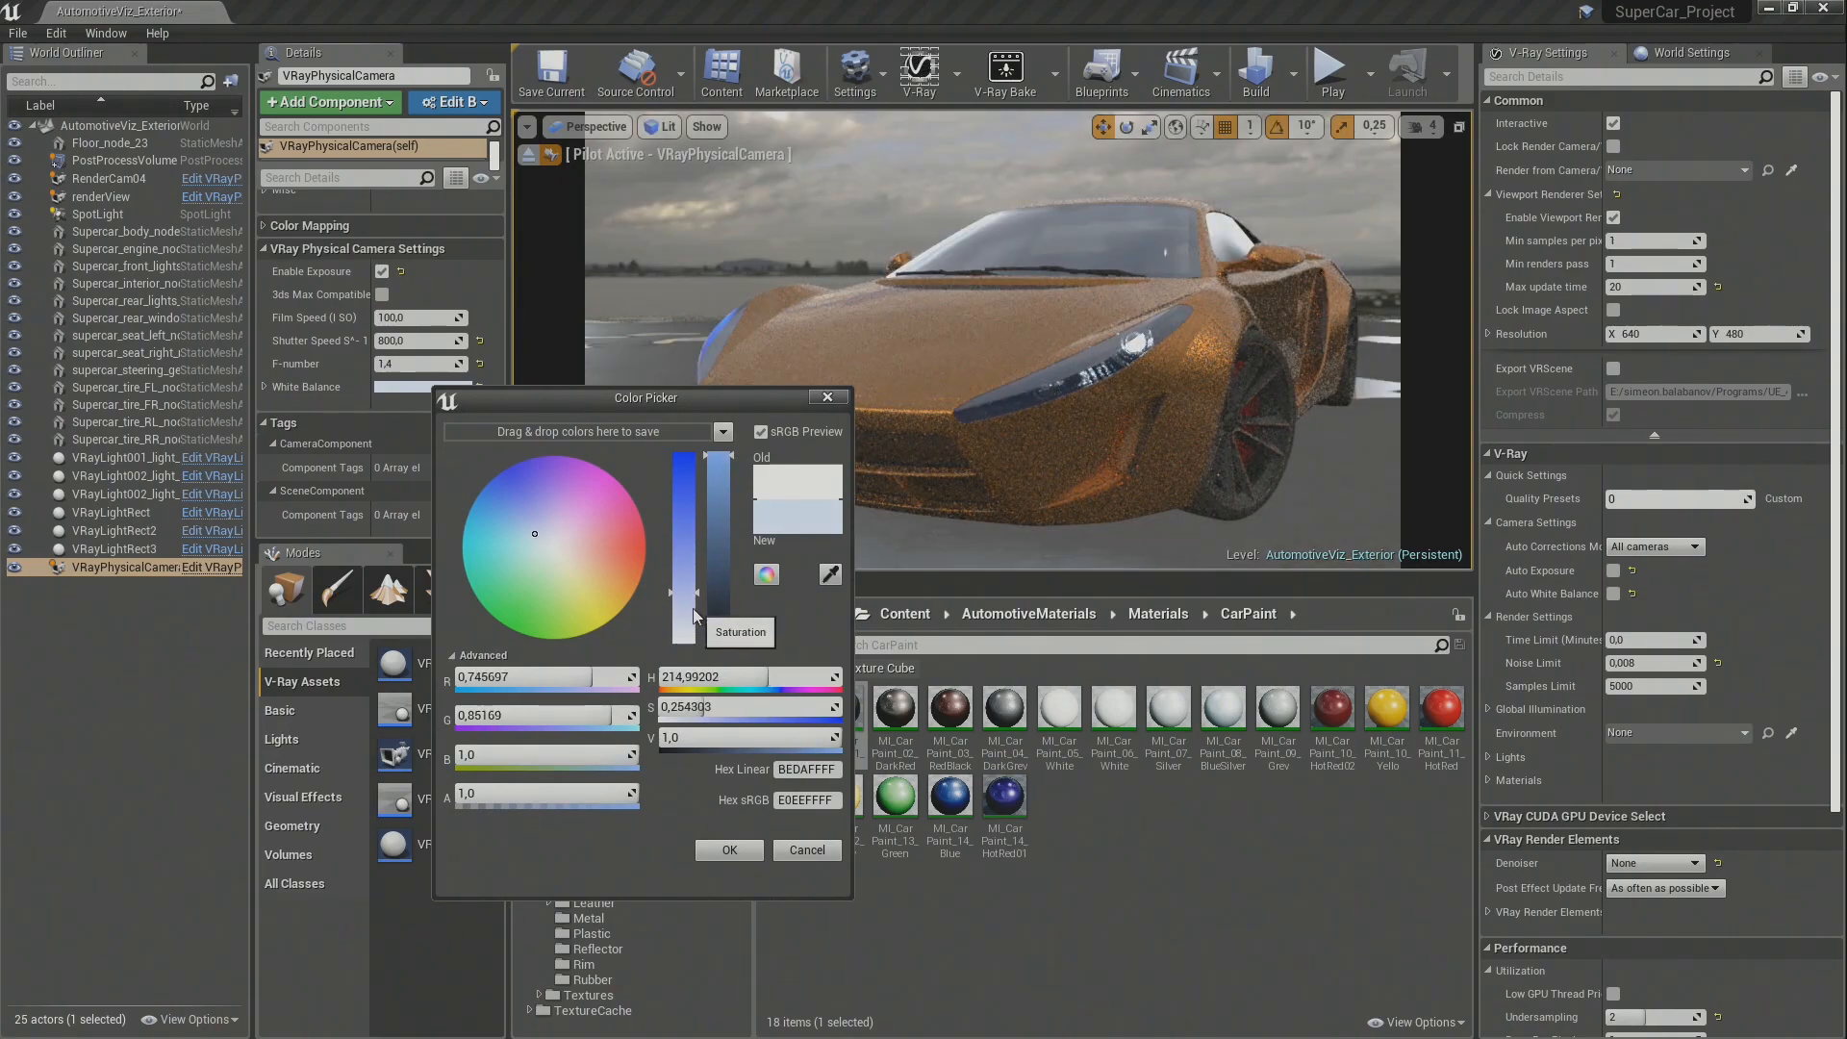
pyautogui.moveTo(693, 607); pyautogui.dragTo(688, 613)
pyautogui.click(716, 851)
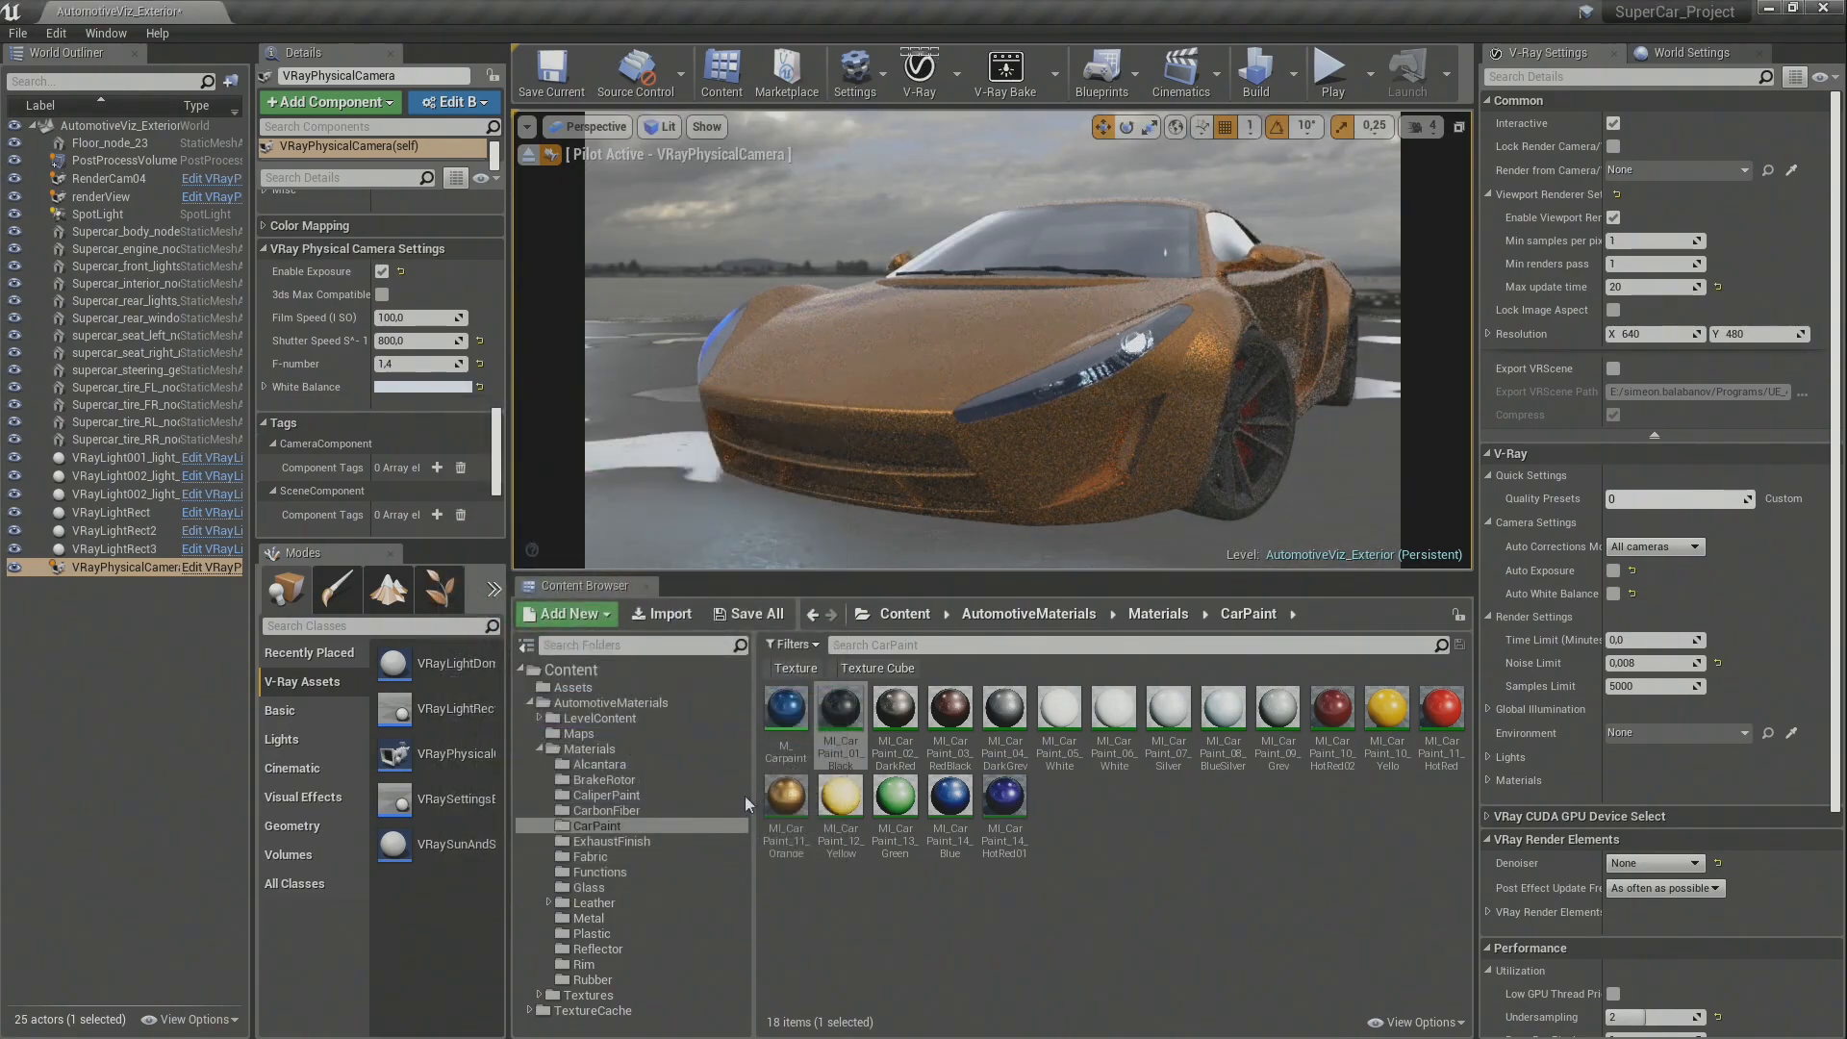
pyautogui.moveTo(1004, 371)
pyautogui.mouseDown(button='right')
pyautogui.moveTo(1049, 346)
pyautogui.moveTo(1001, 375)
pyautogui.mouseUp(button='right')
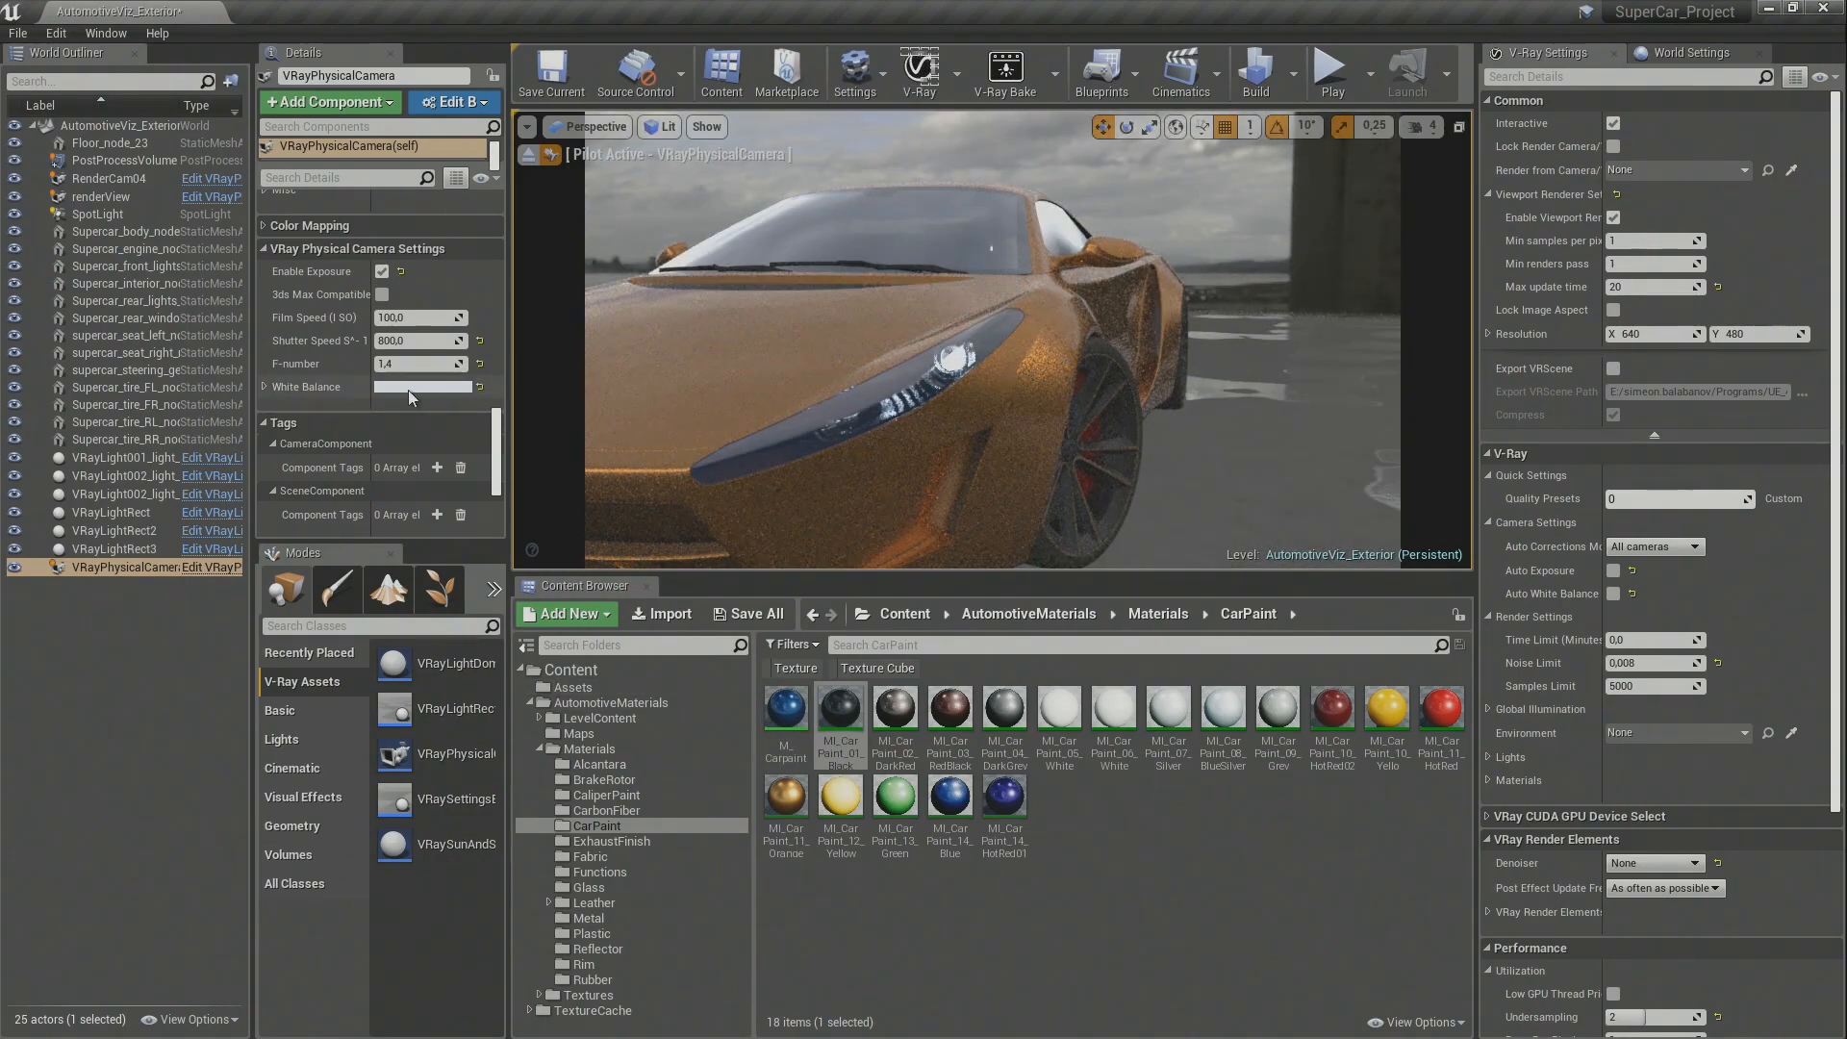
pyautogui.click(478, 386)
# Step: Examine the material of Floor_node_23, including its diffuse, reflection gloss and Translucent blend mode settings
pyautogui.moveTo(1086, 375); pyautogui.dragTo(1270, 385, button='right')
pyautogui.moveTo(1071, 334); pyautogui.dragTo(1029, 323, button='right')
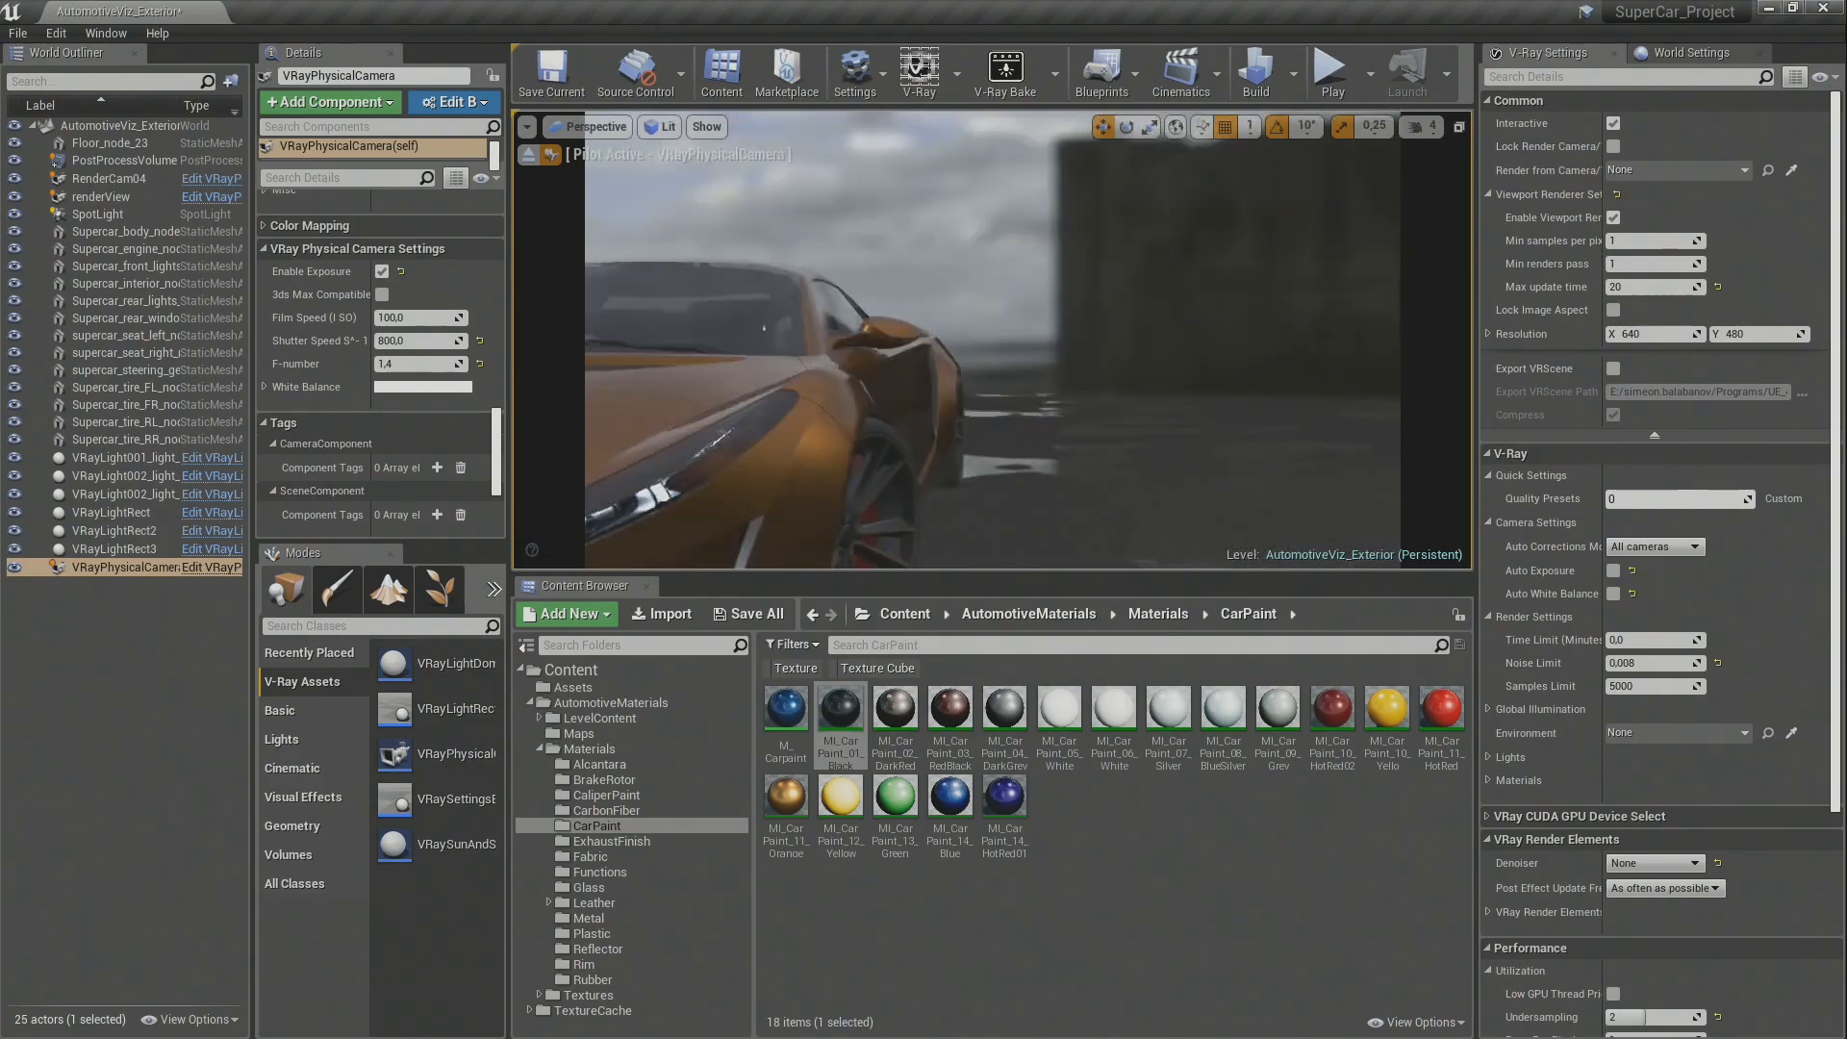
pyautogui.moveTo(1093, 421); pyautogui.dragTo(1048, 529, button='right')
pyautogui.click(1096, 424)
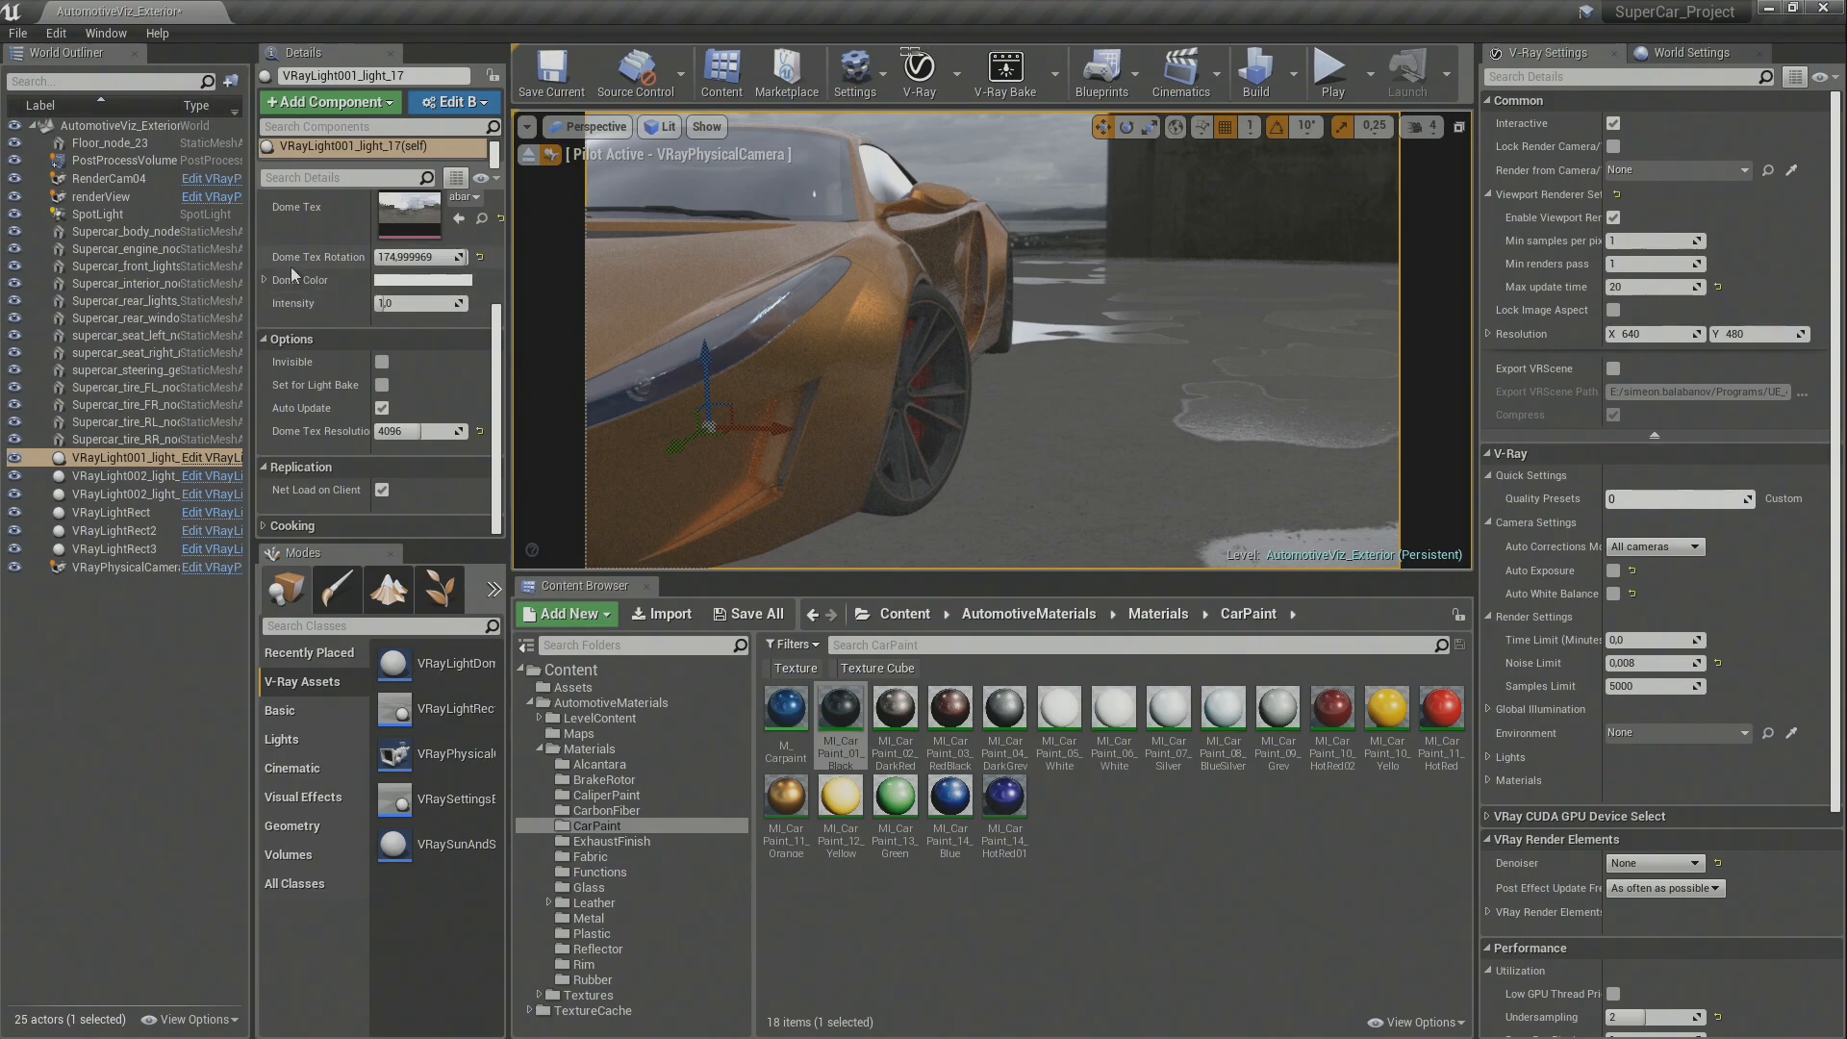
pyautogui.scroll(4, 296, 433)
pyautogui.scroll(1, 293, 434)
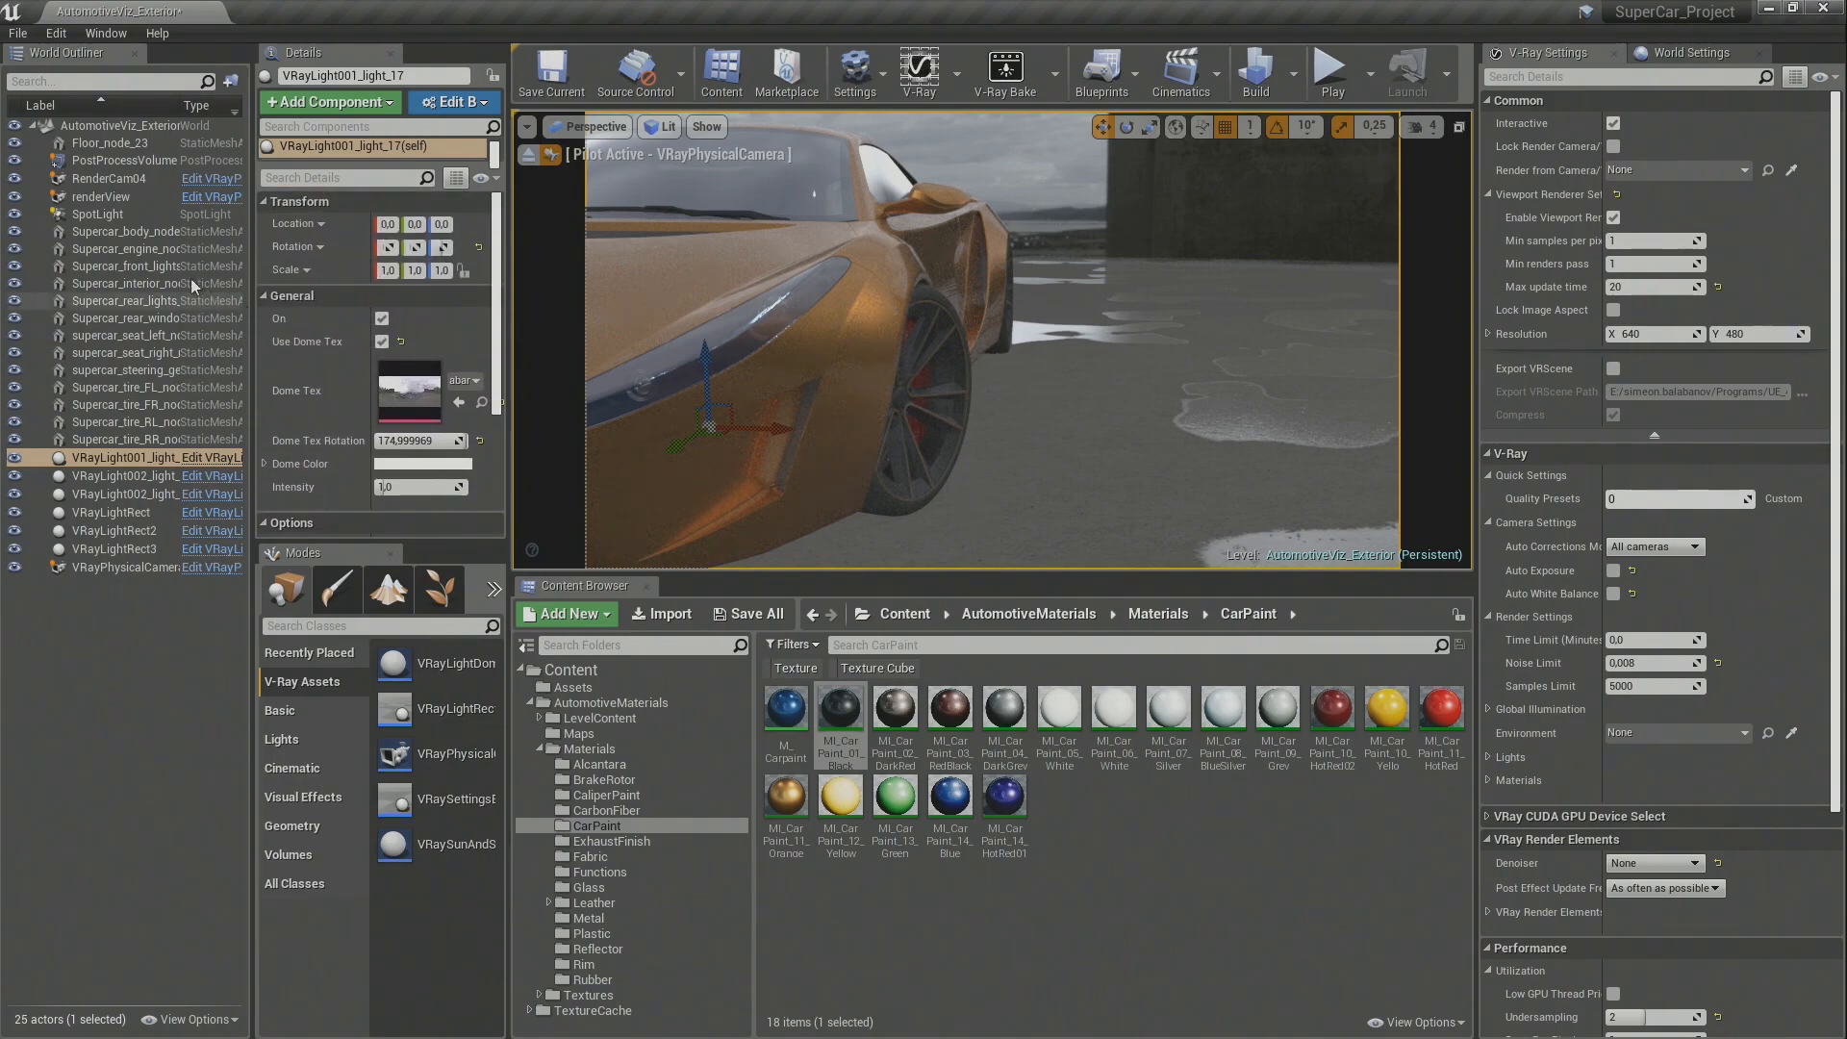
pyautogui.click(108, 142)
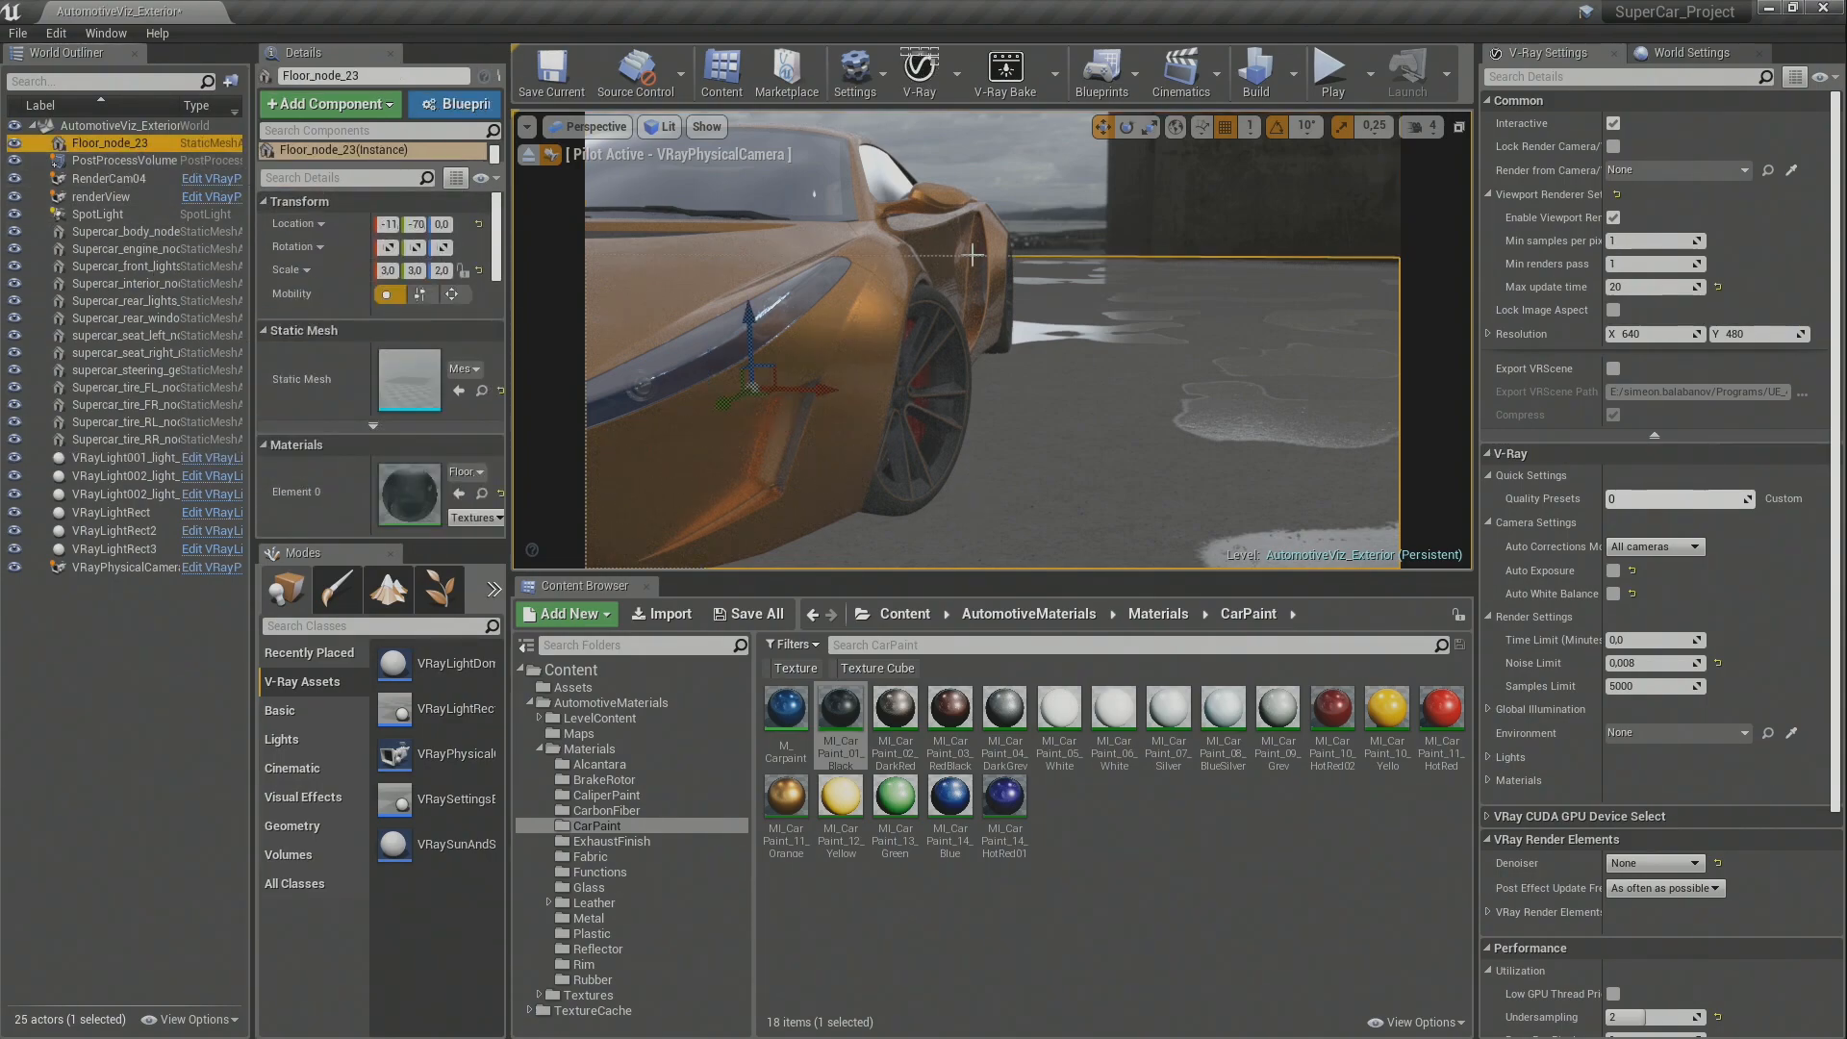
pyautogui.doubleClick(408, 494)
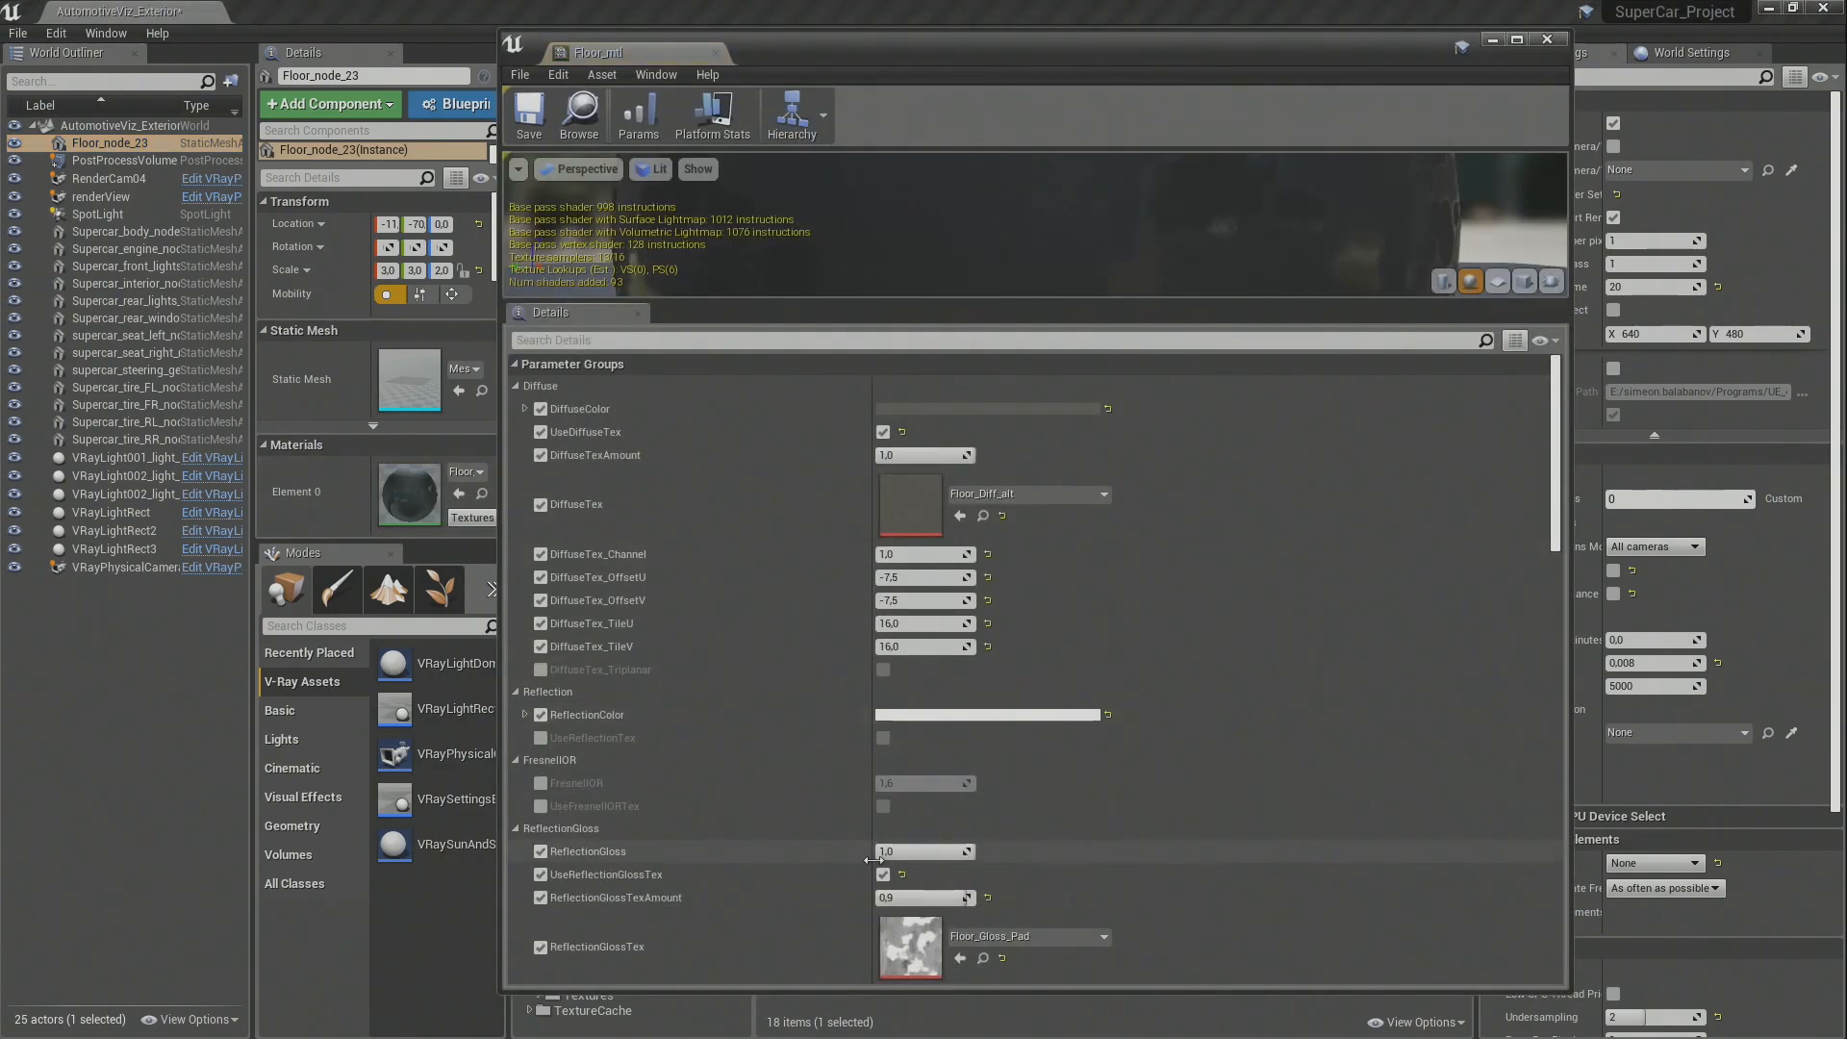
pyautogui.scroll(-10, 825, 653)
pyautogui.scroll(-10, 825, 653)
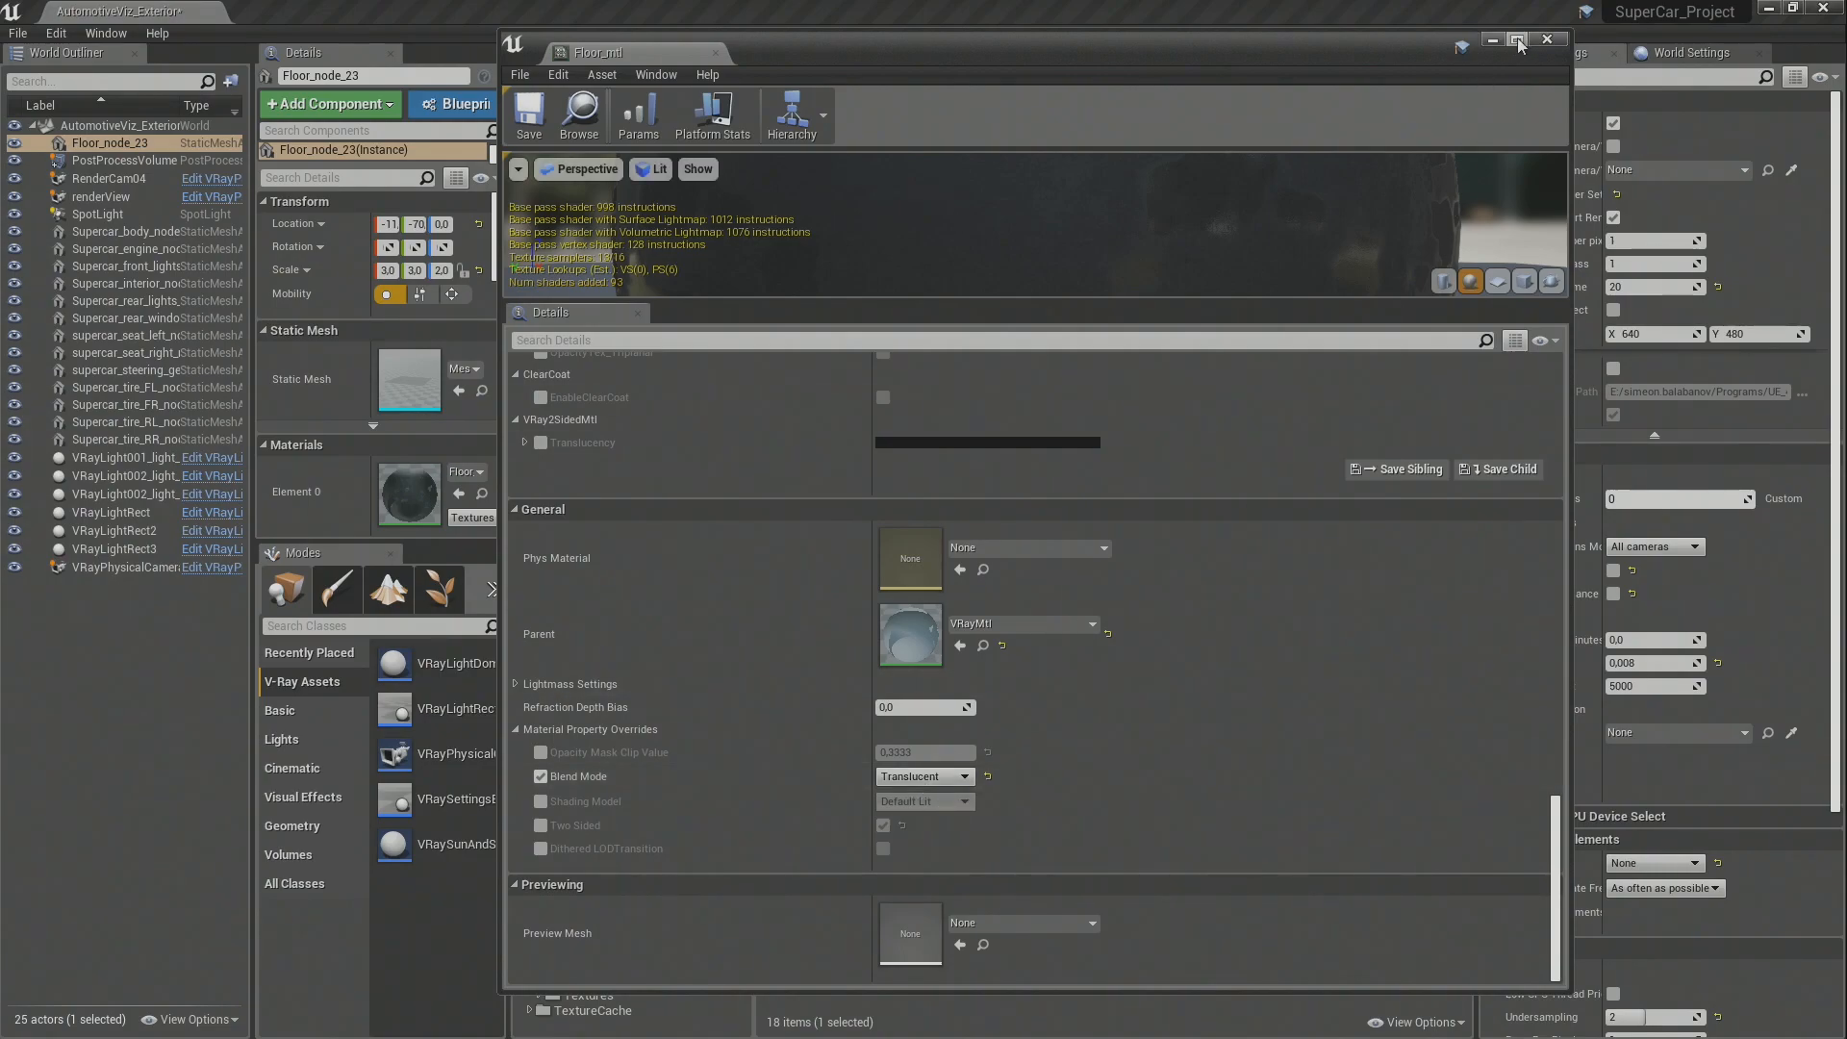
pyautogui.click(1546, 42)
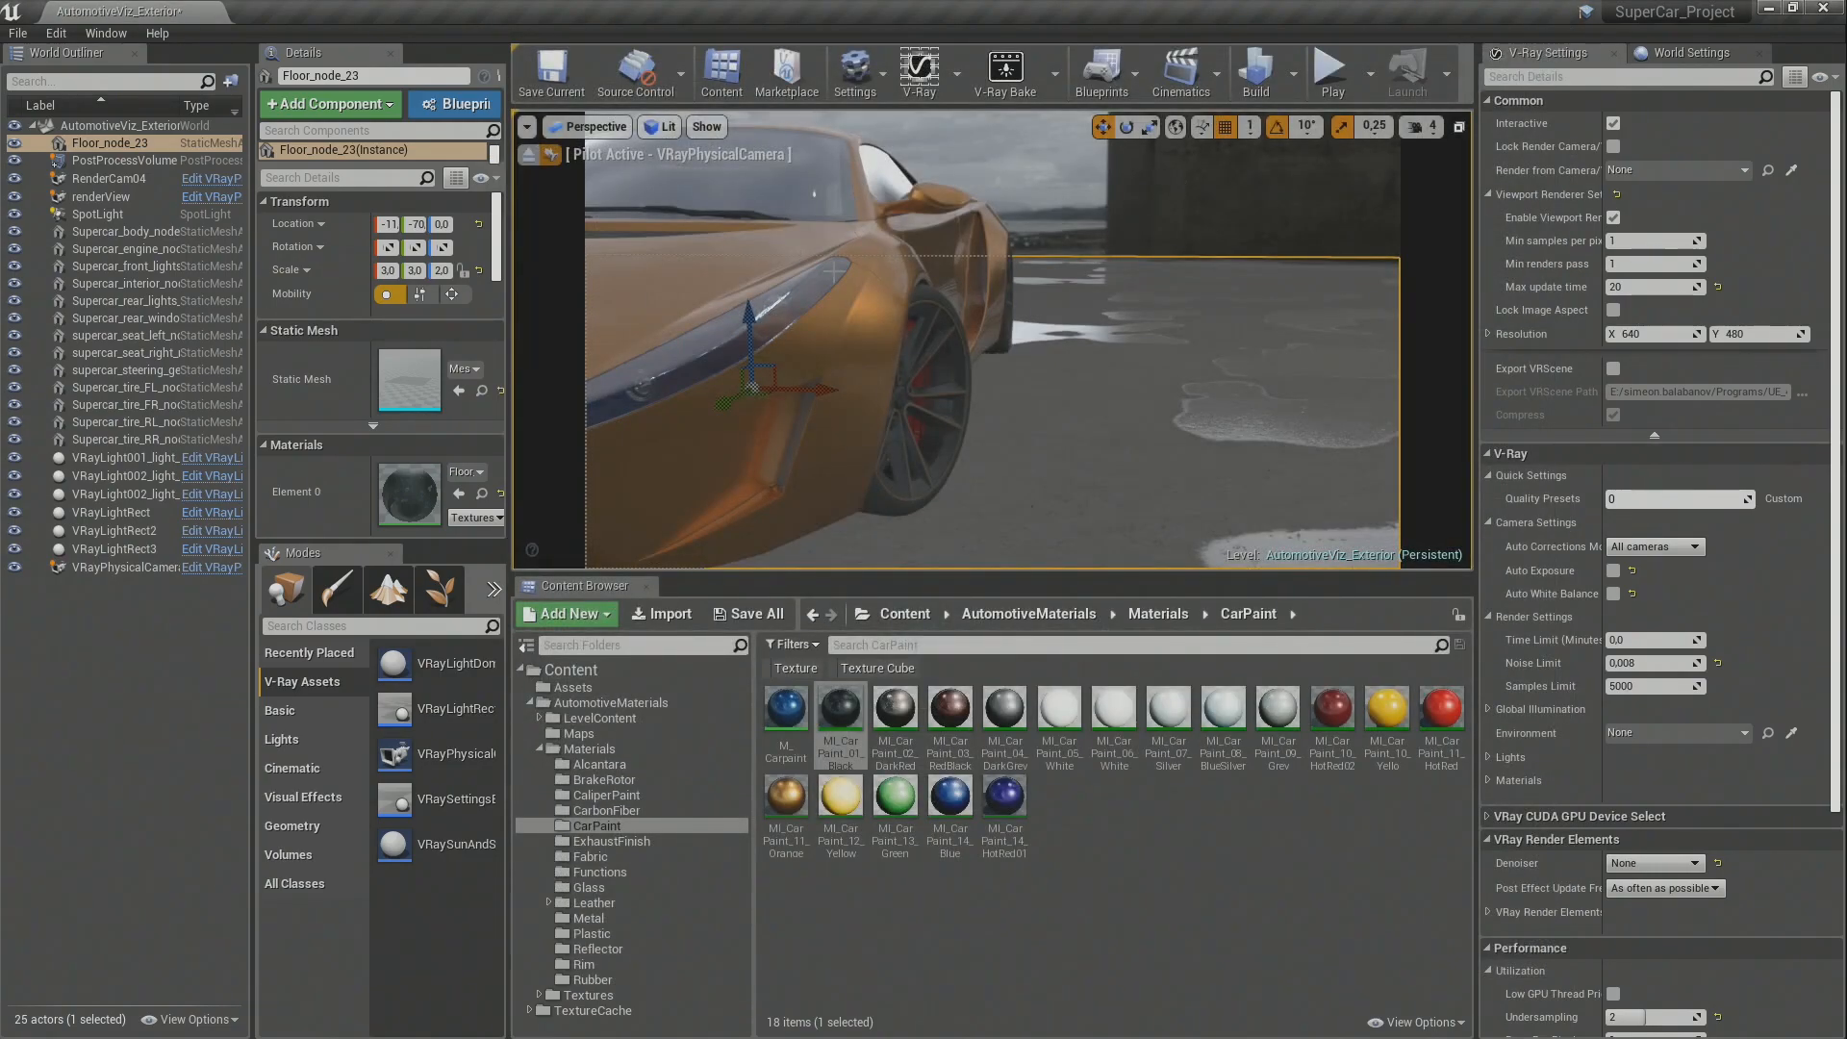
# Step: Disable the Translucency show flag in the viewport and reframe the camera on the car's whole front
pyautogui.click(703, 127)
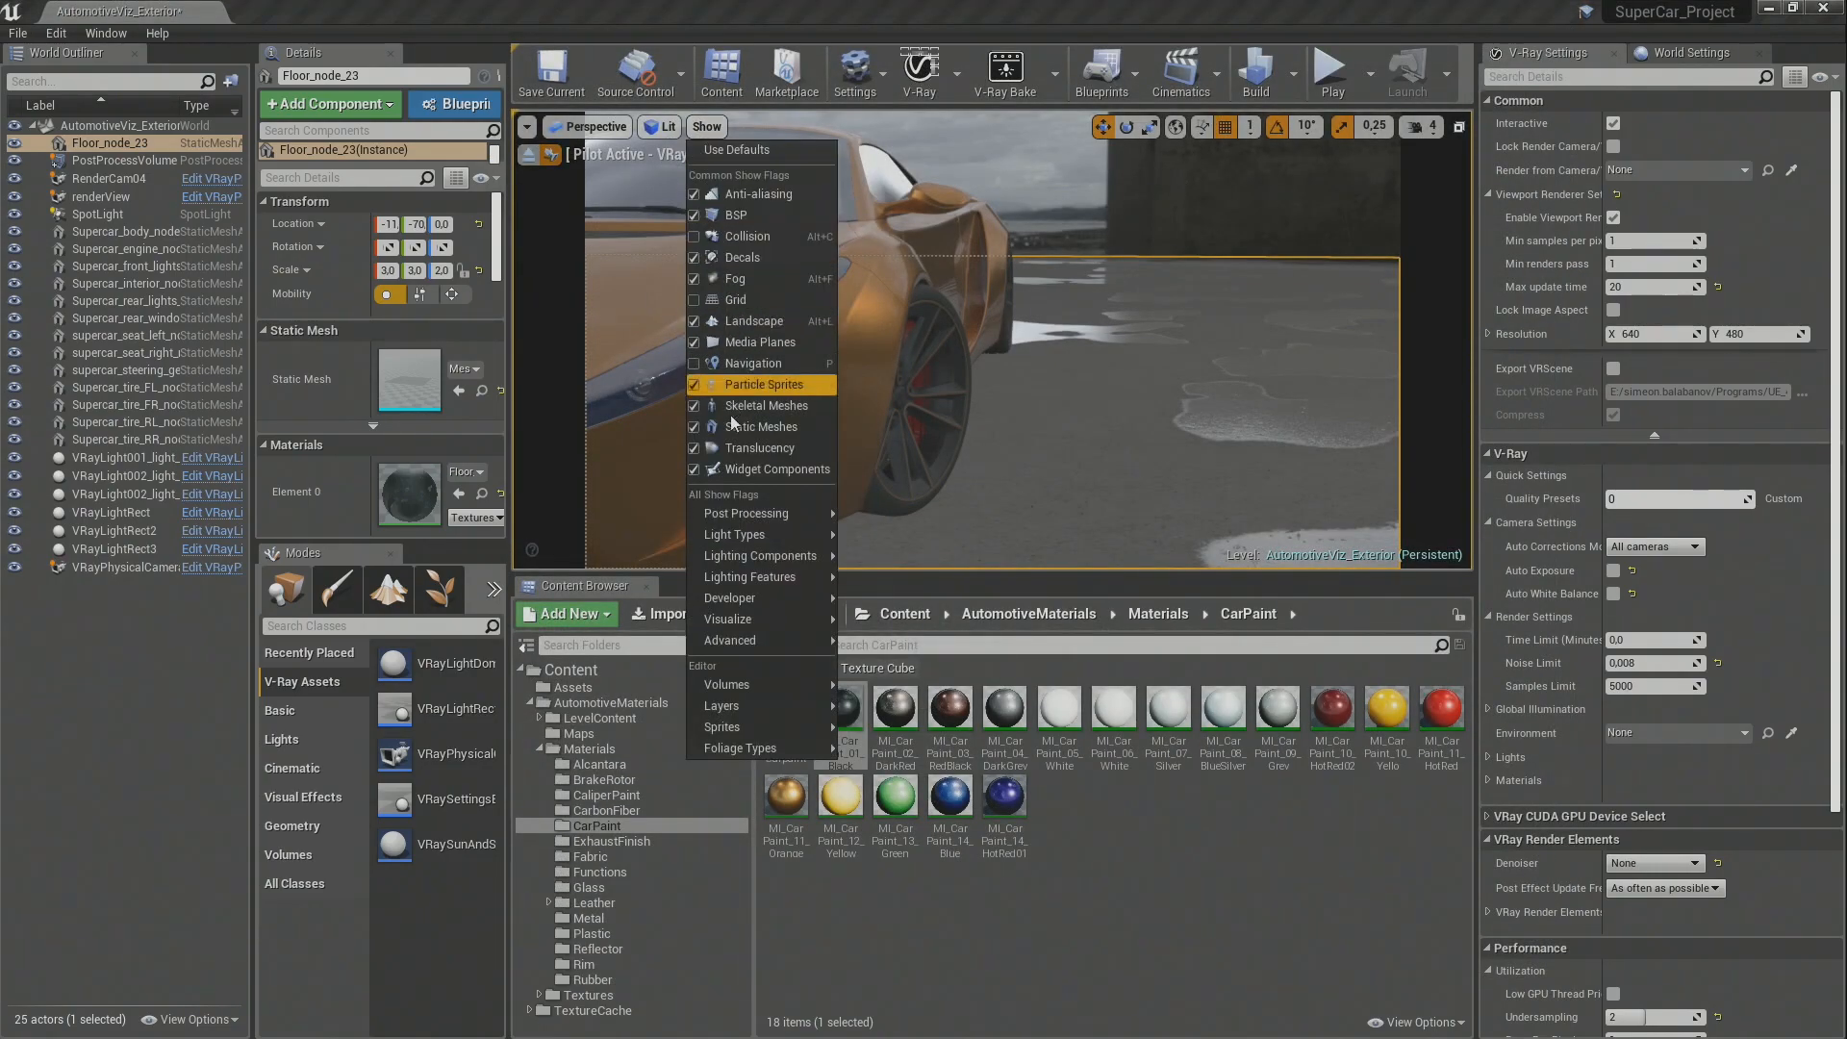
pyautogui.click(694, 449)
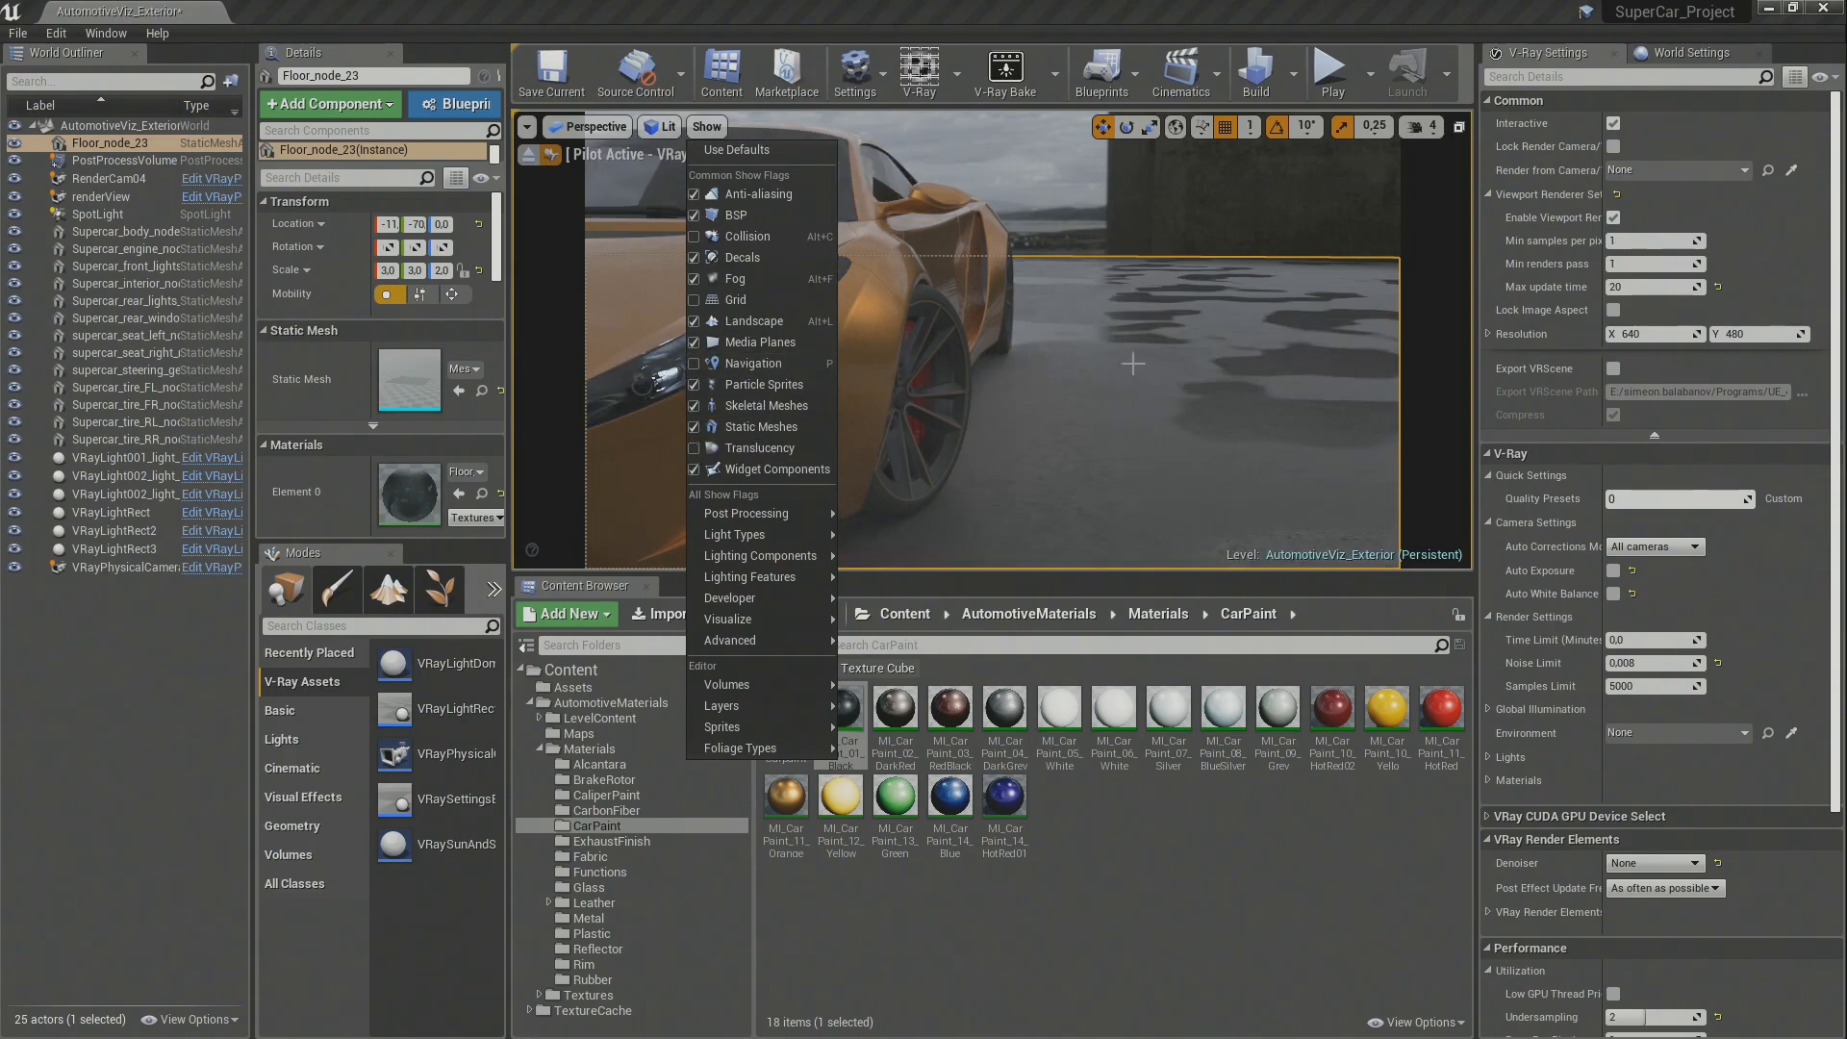
pyautogui.click(919, 69)
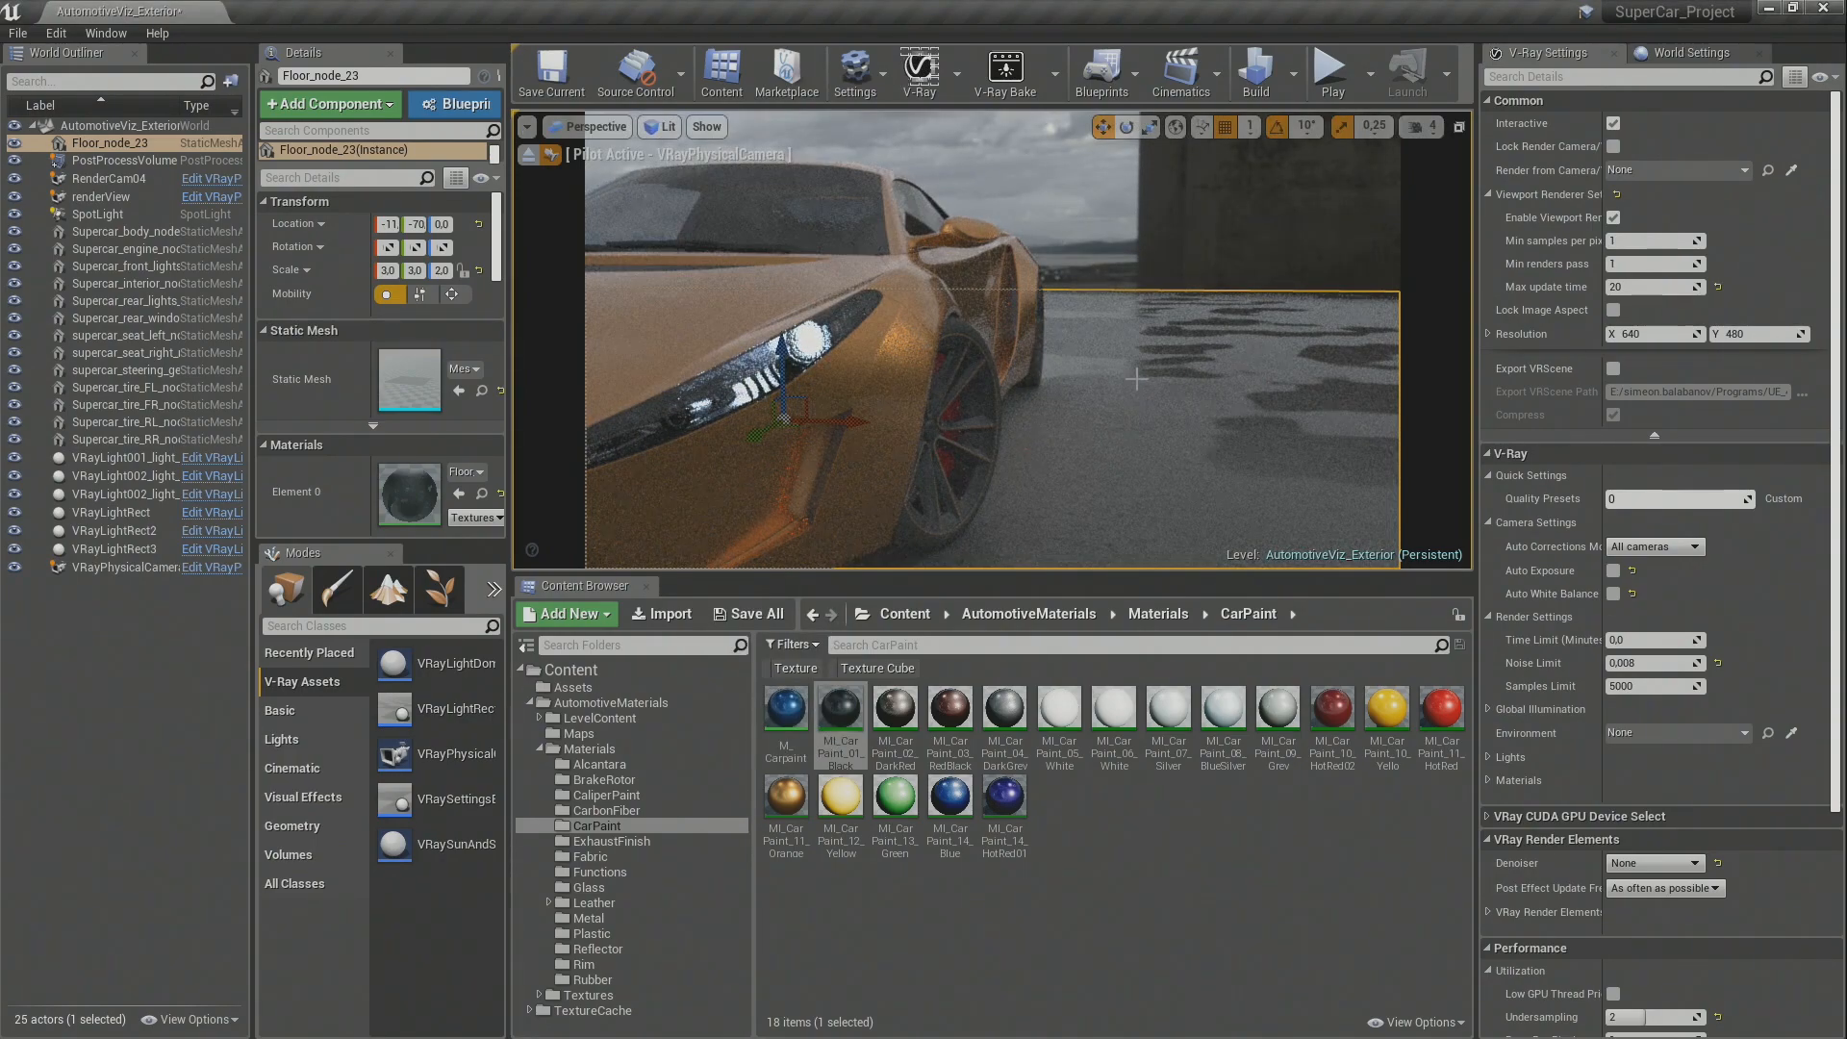
pyautogui.moveTo(1081, 387); pyautogui.dragTo(1287, 411)
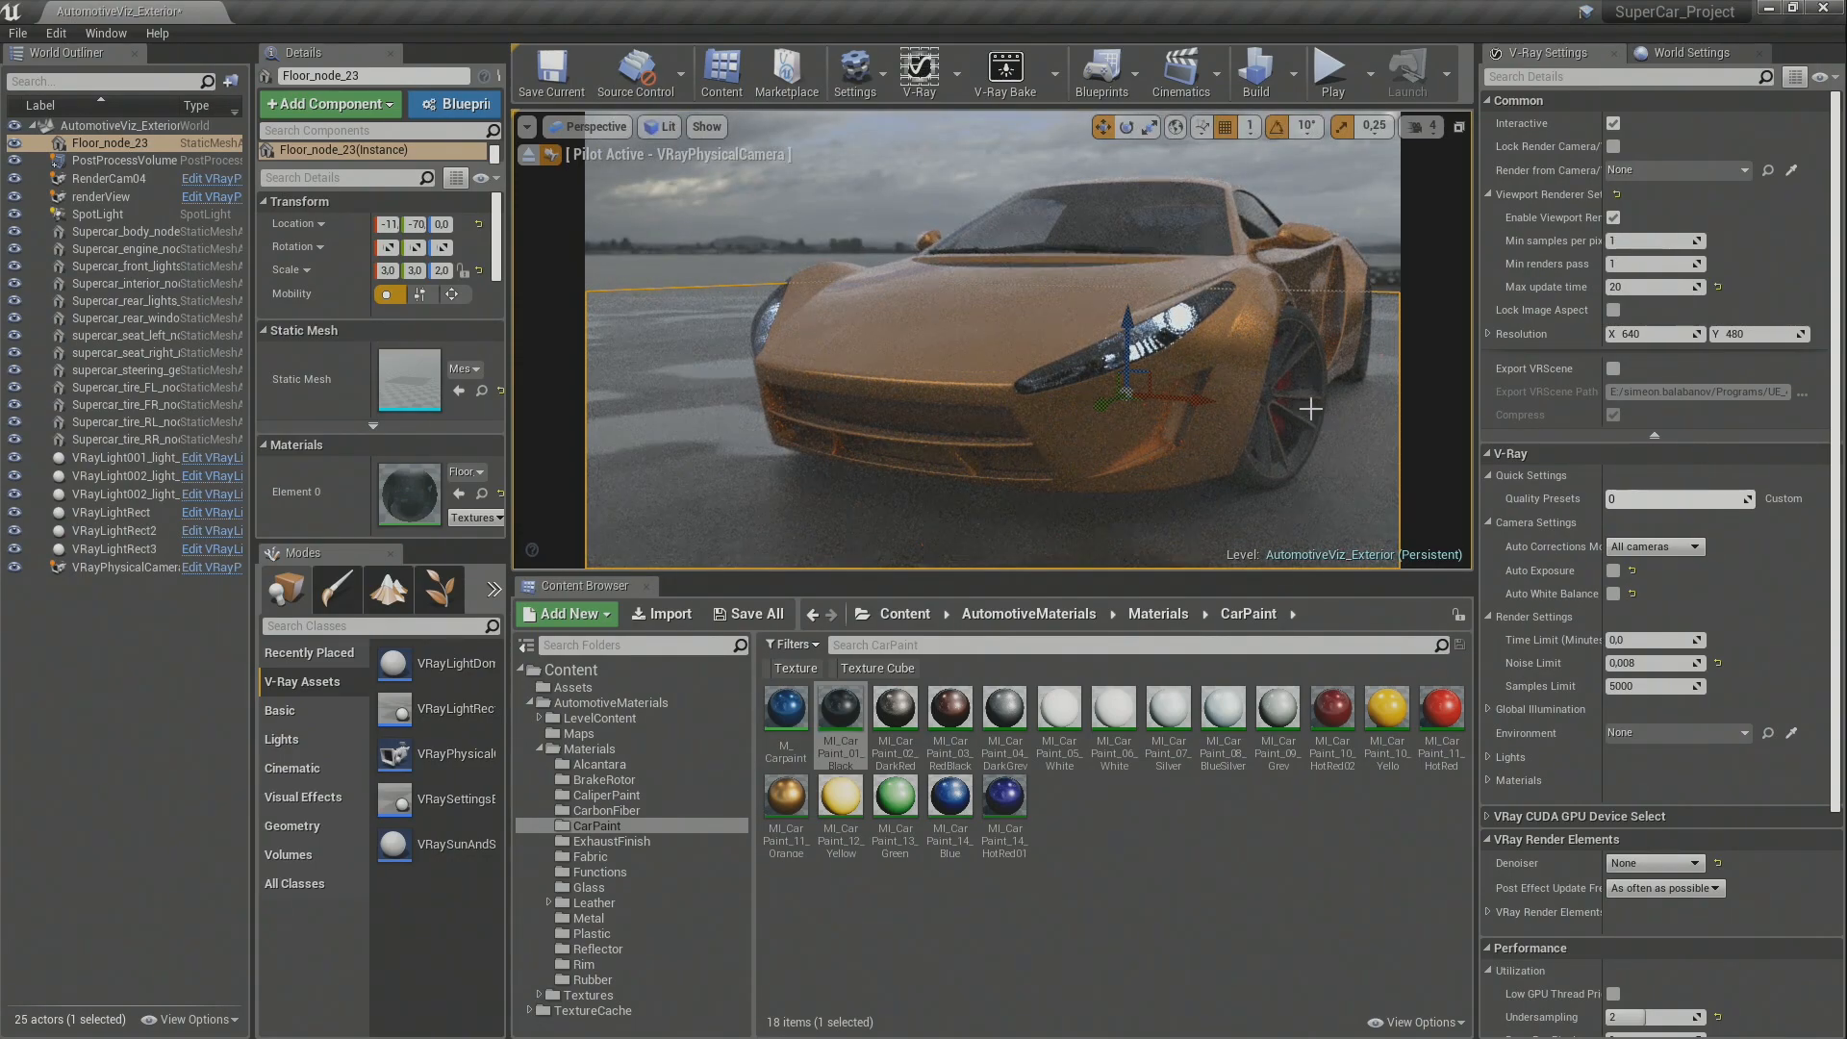
# Step: Disable exposure in the V-Ray physical camera settings of VRayPhysicalCamera
pyautogui.click(141, 568)
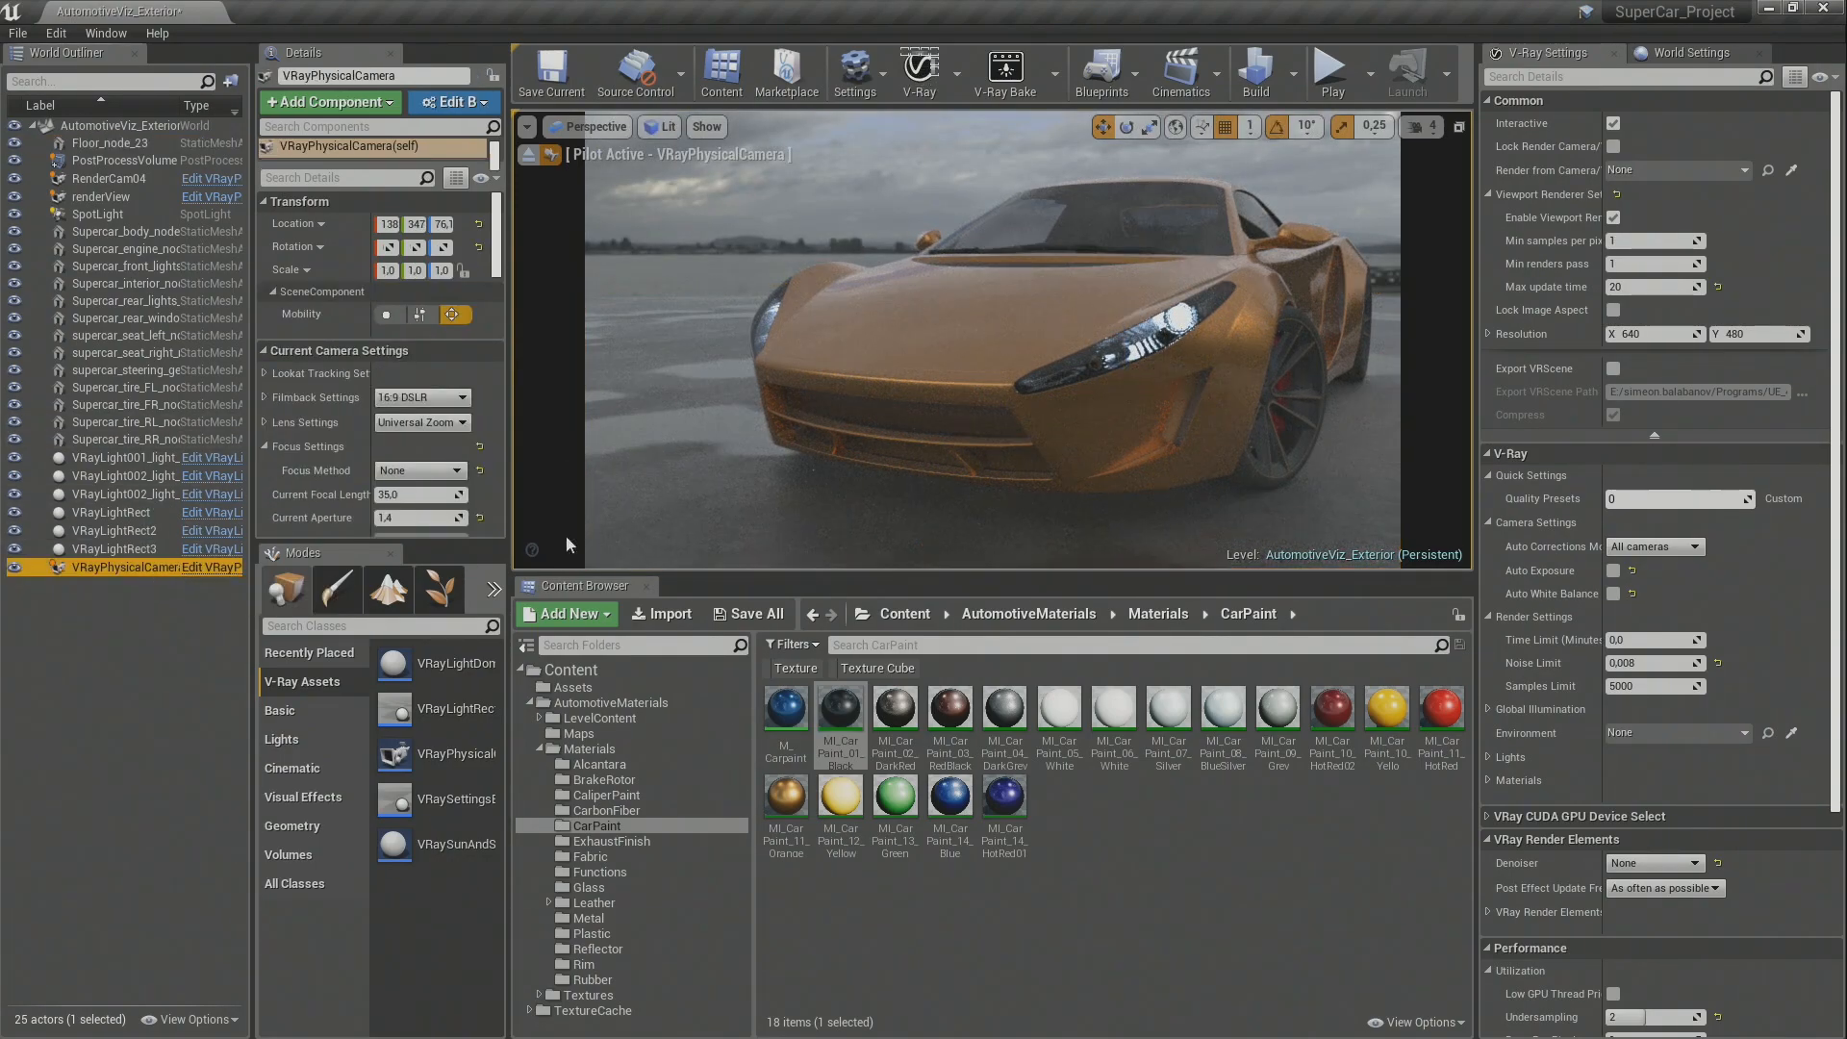
pyautogui.scroll(-10, 321, 368)
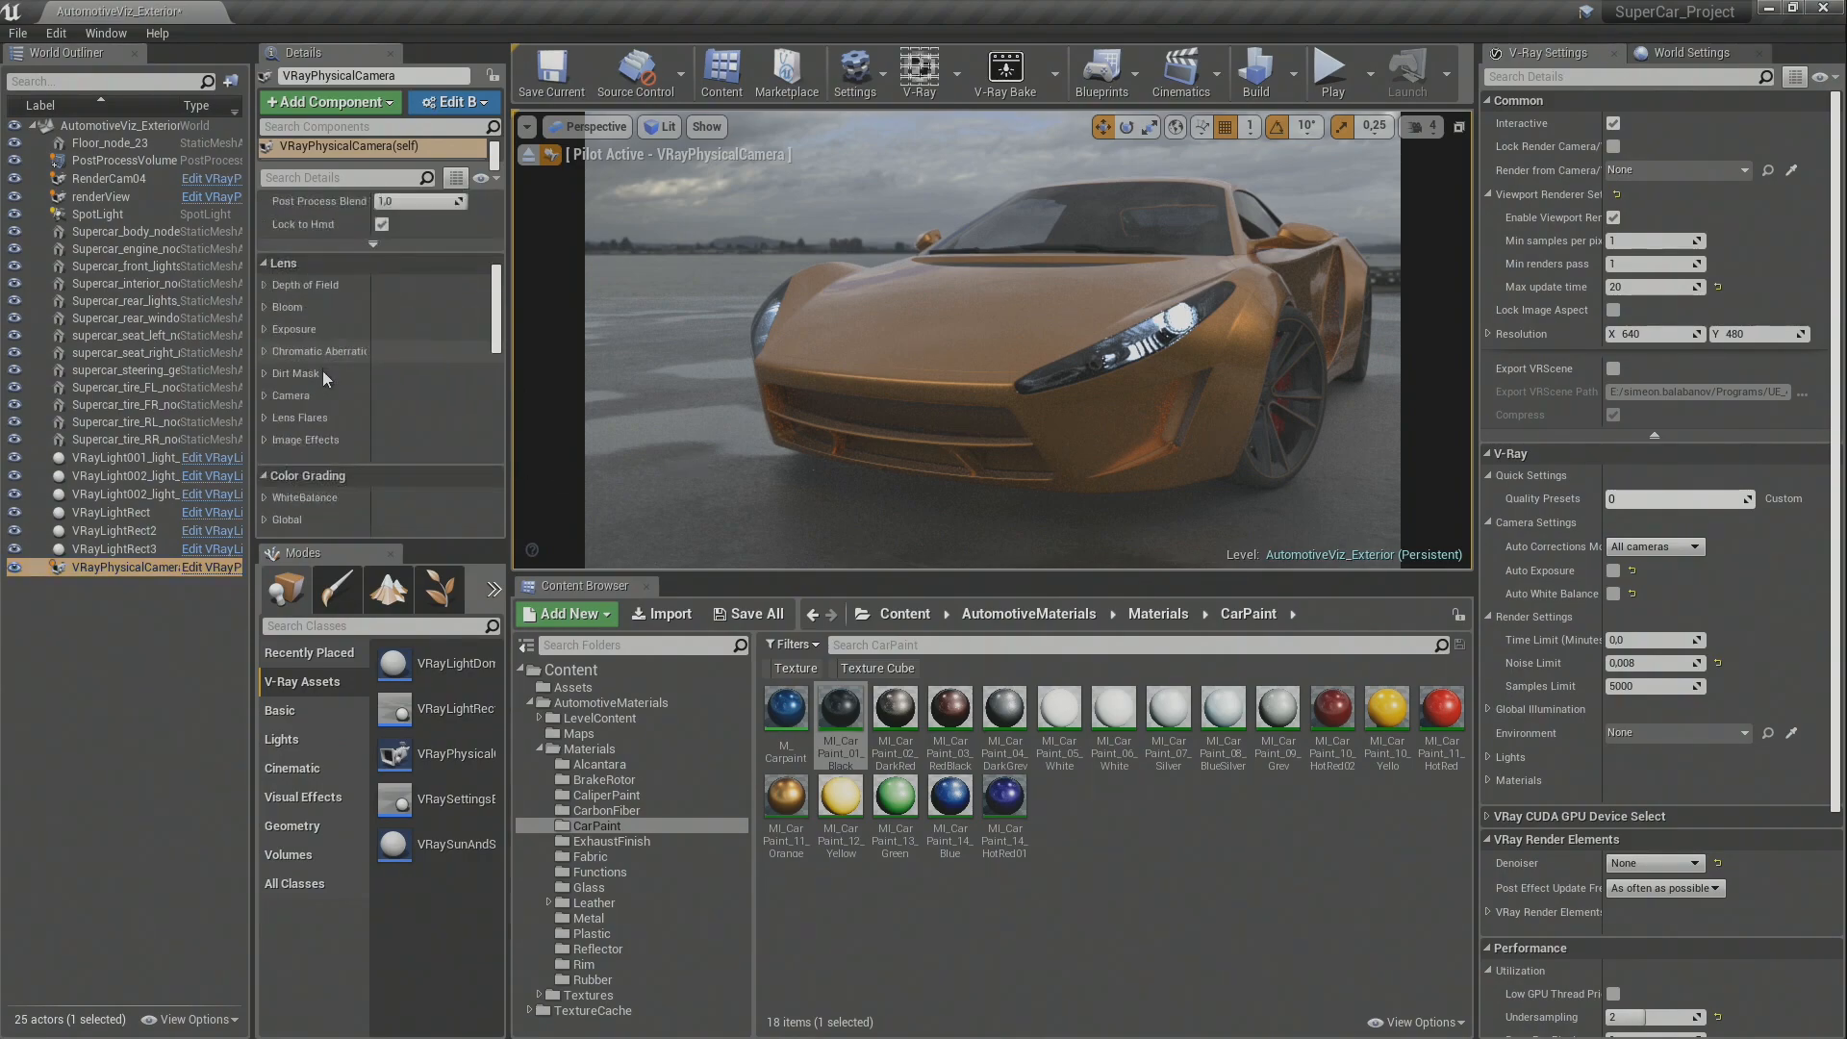
pyautogui.scroll(3, 311, 412)
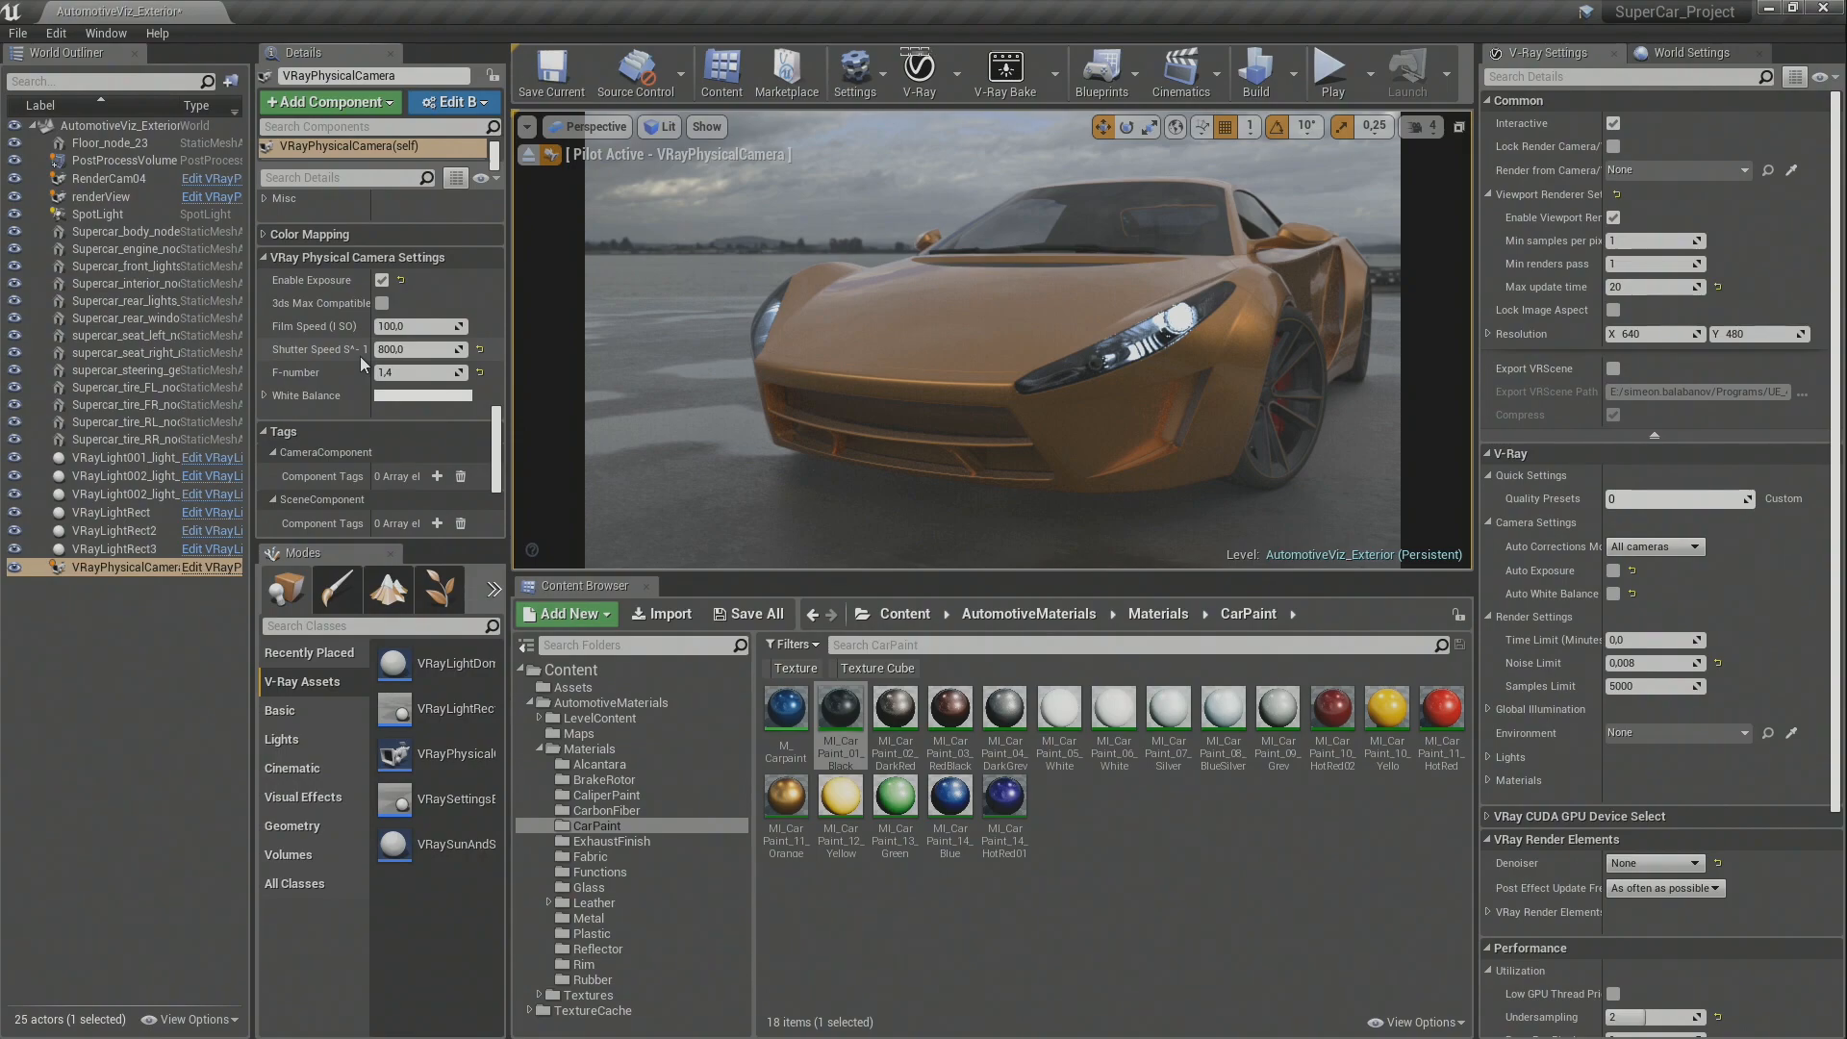
pyautogui.click(381, 285)
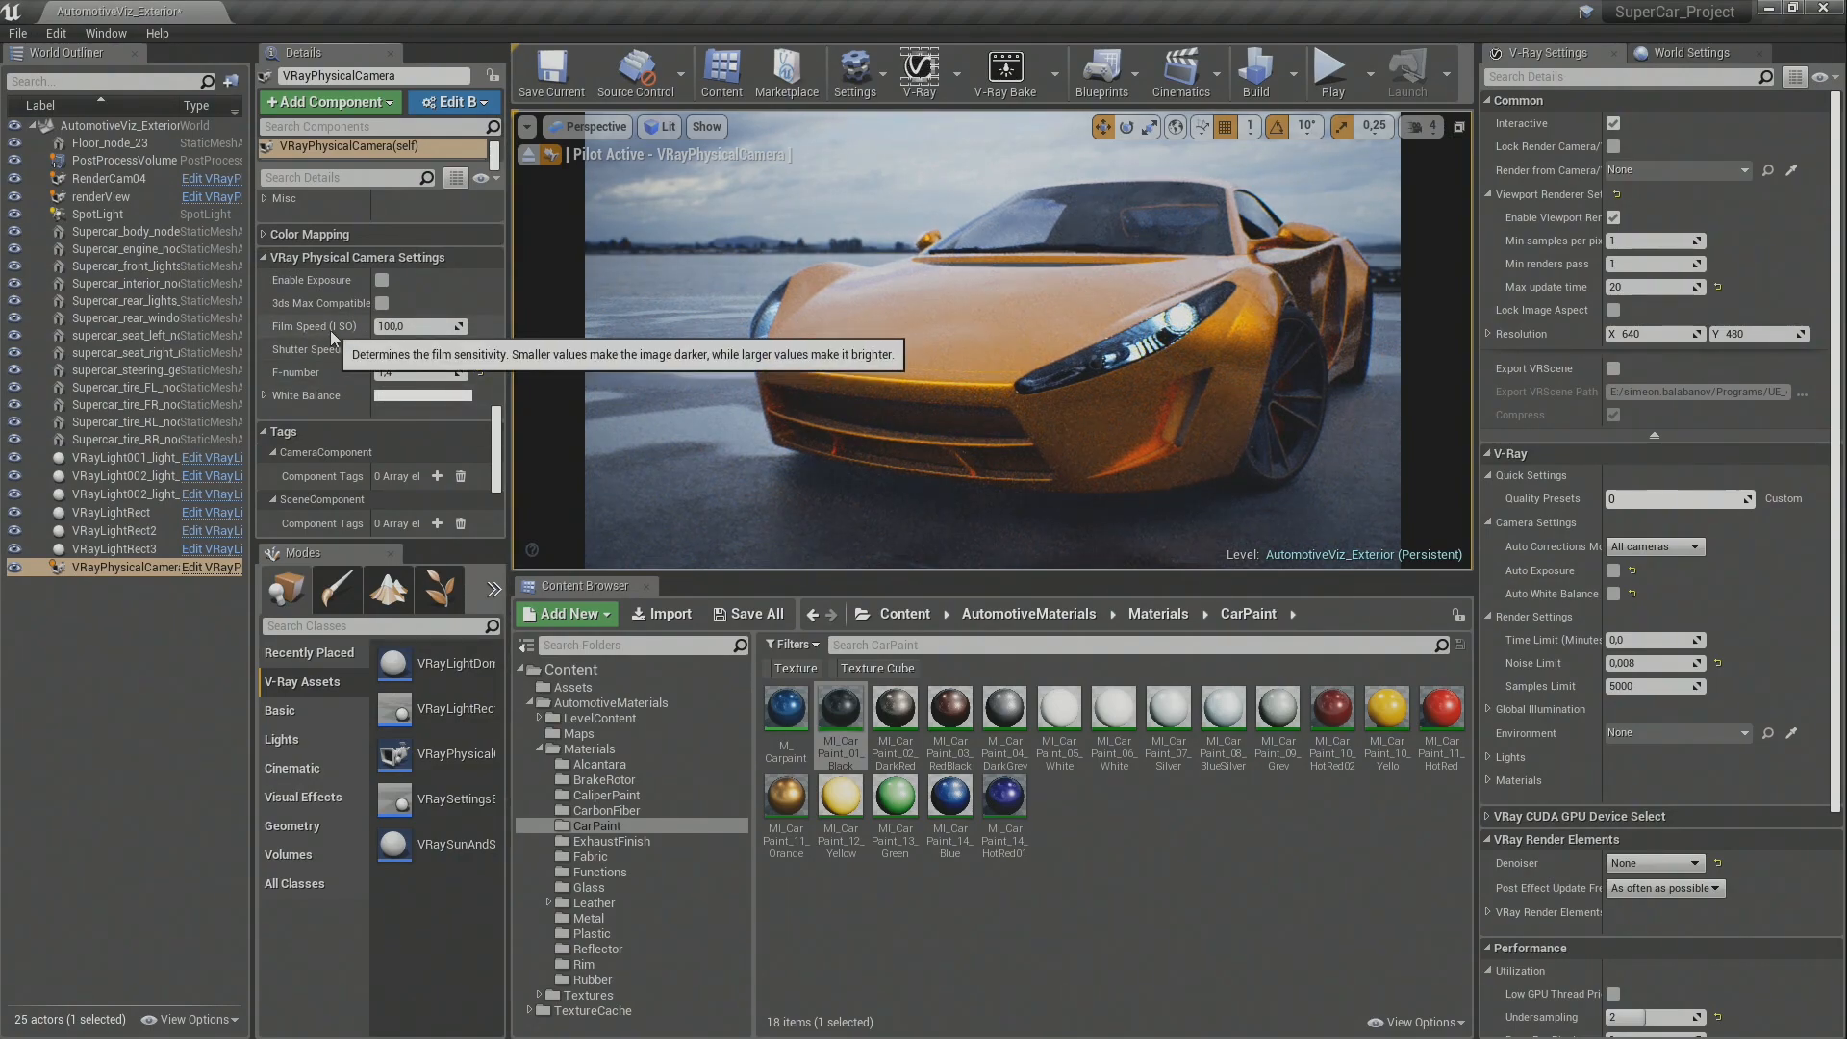
pyautogui.scroll(10, 331, 331)
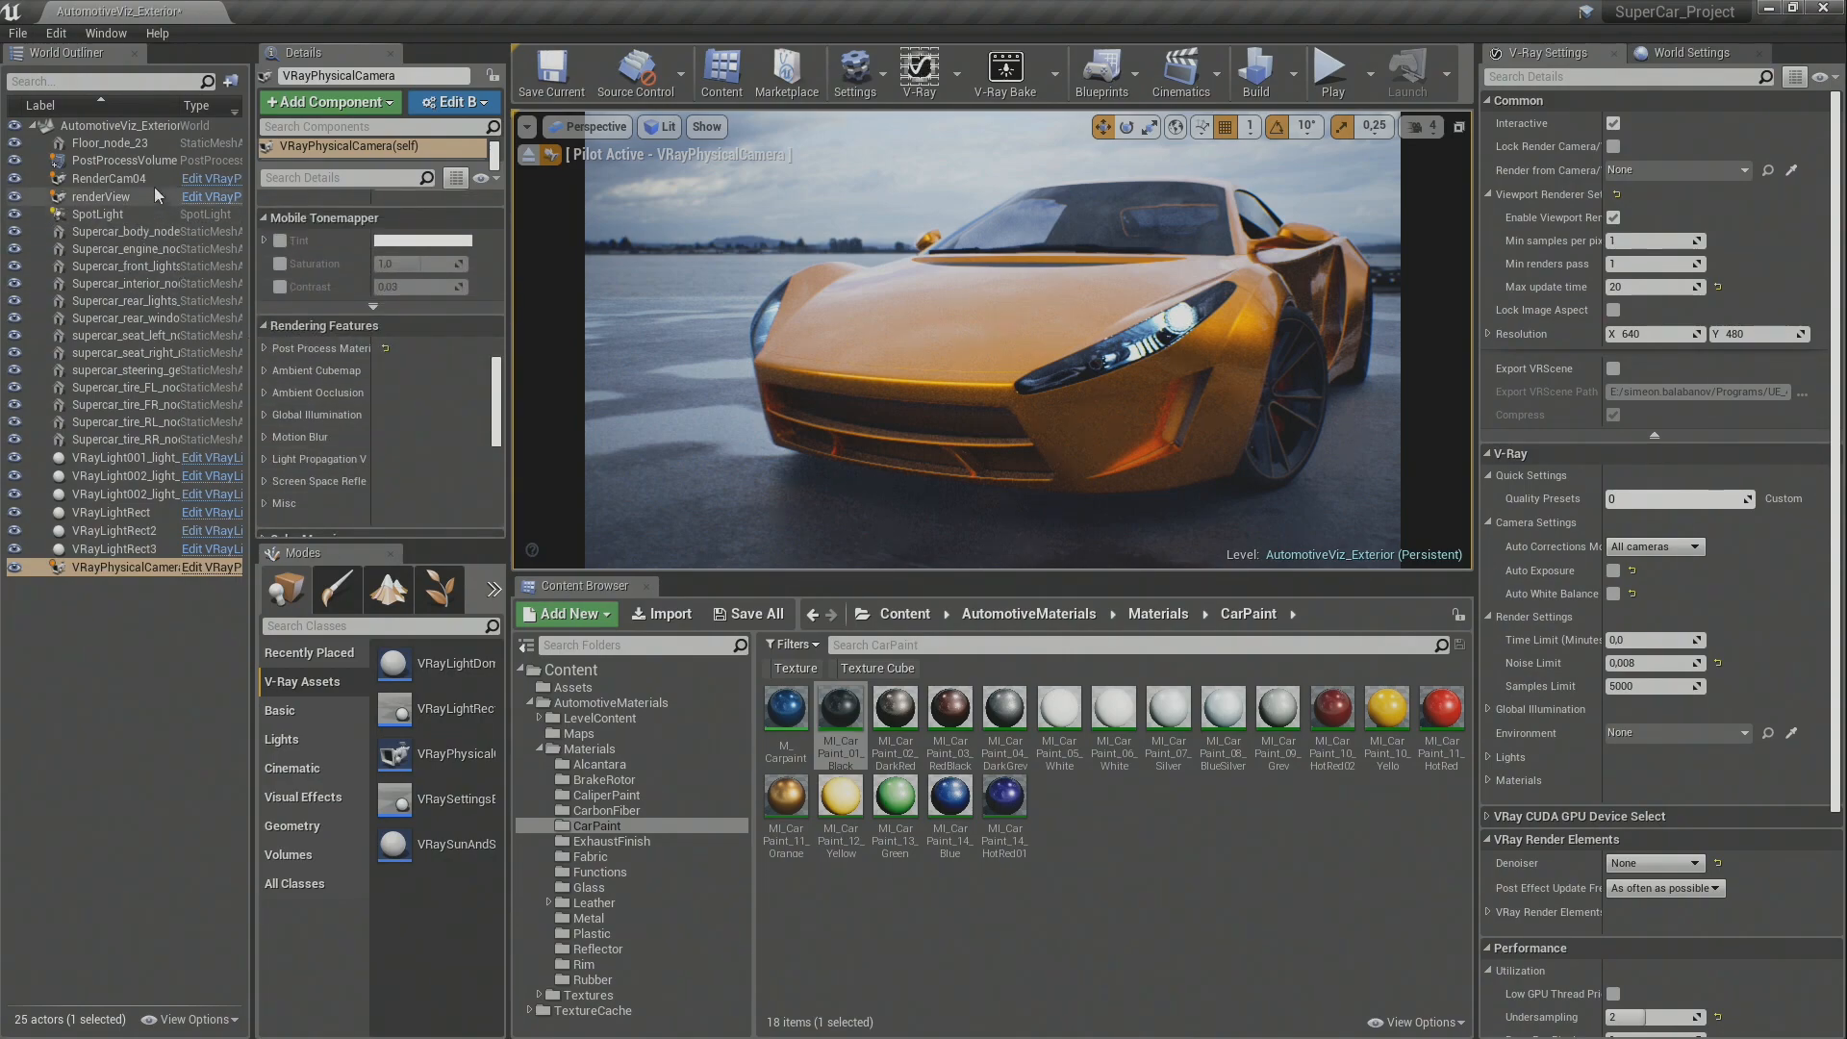
# Step: Try a film Slope override of 1.0 on VRayPhysicalCamera and disable the override
pyautogui.scroll(4, 302, 377)
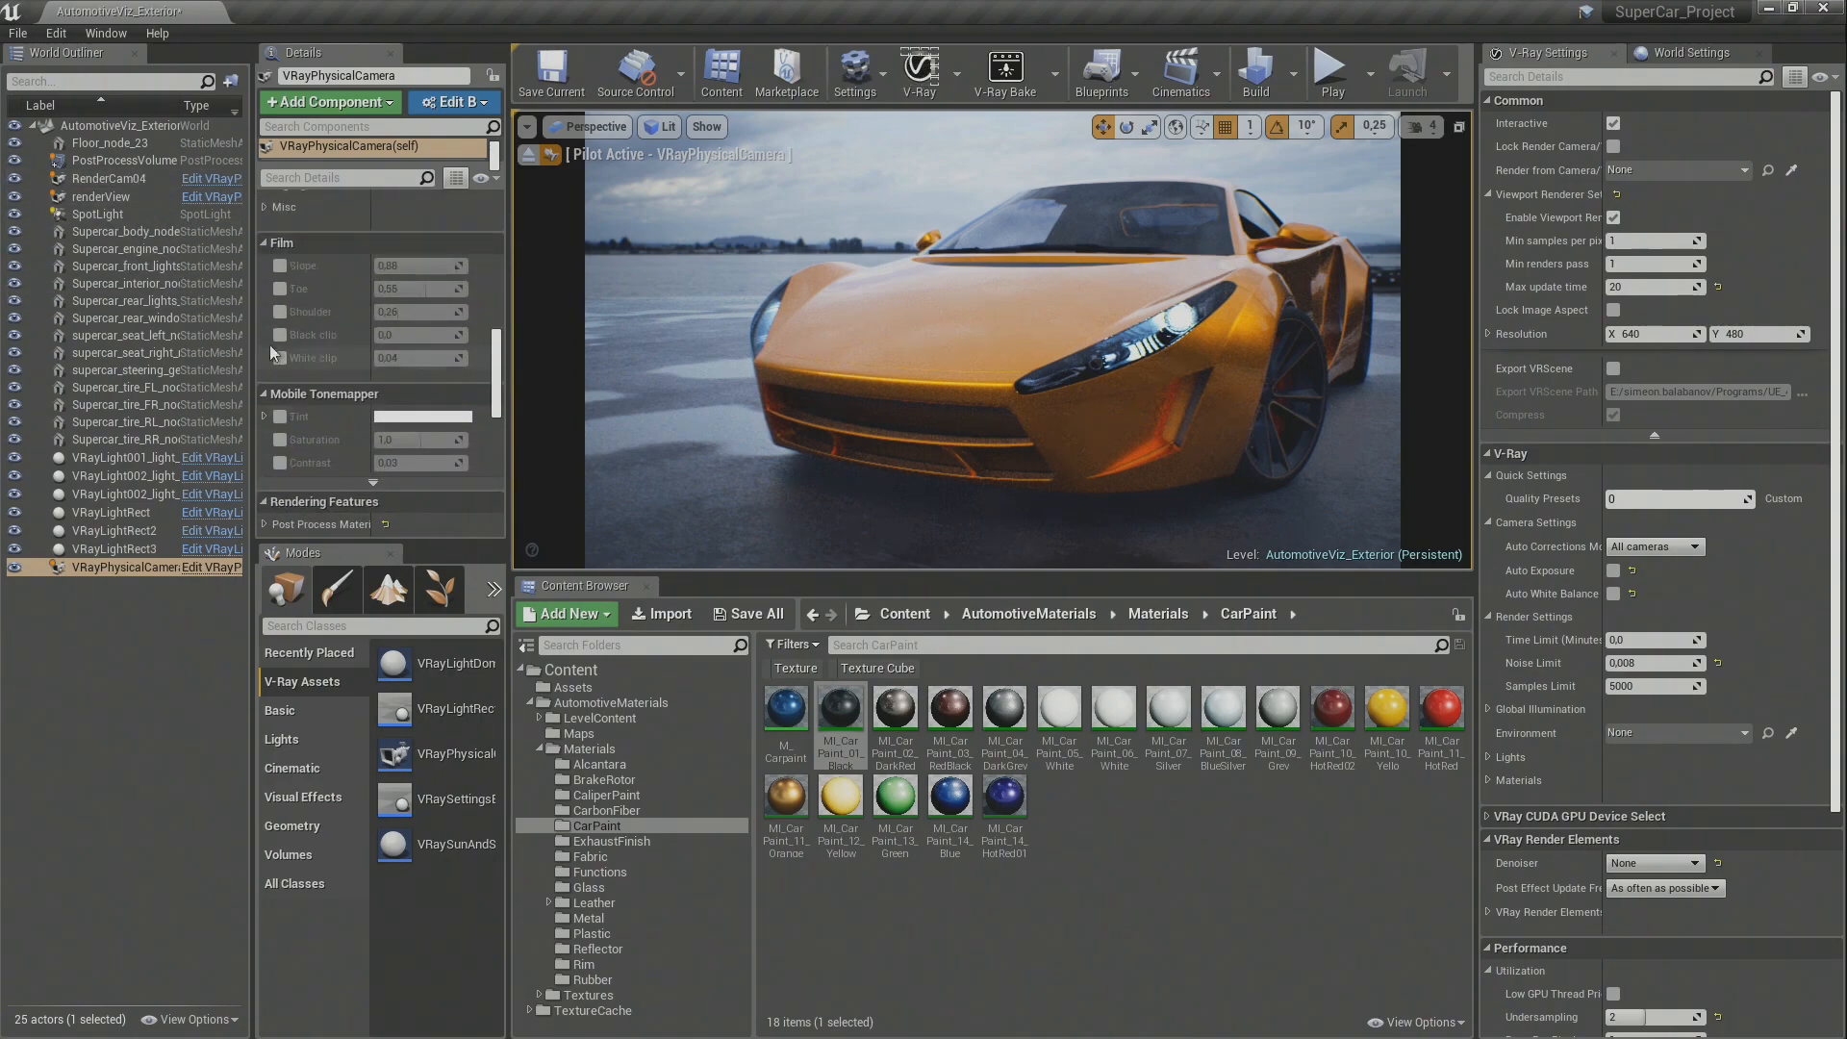
pyautogui.click(280, 266)
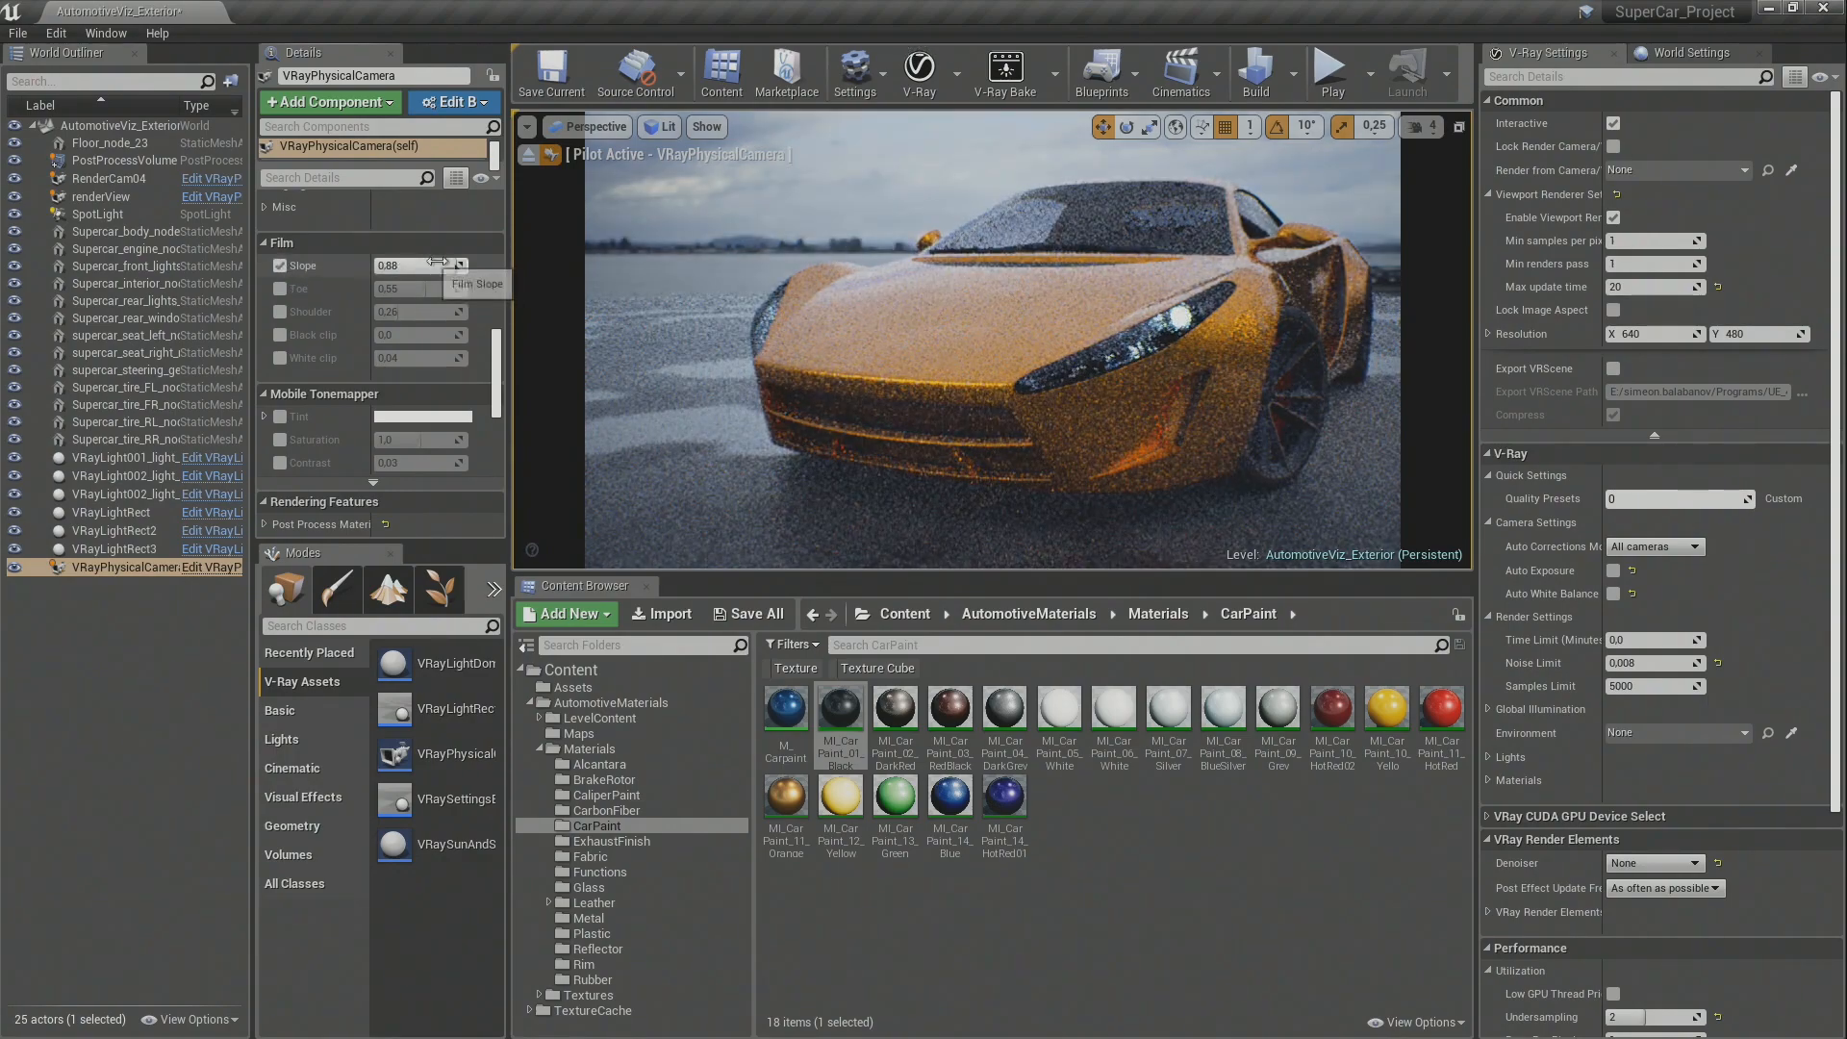
pyautogui.moveTo(458, 266)
pyautogui.mouseDown()
pyautogui.moveTo(387, 266)
pyautogui.moveTo(469, 266)
pyautogui.mouseUp()
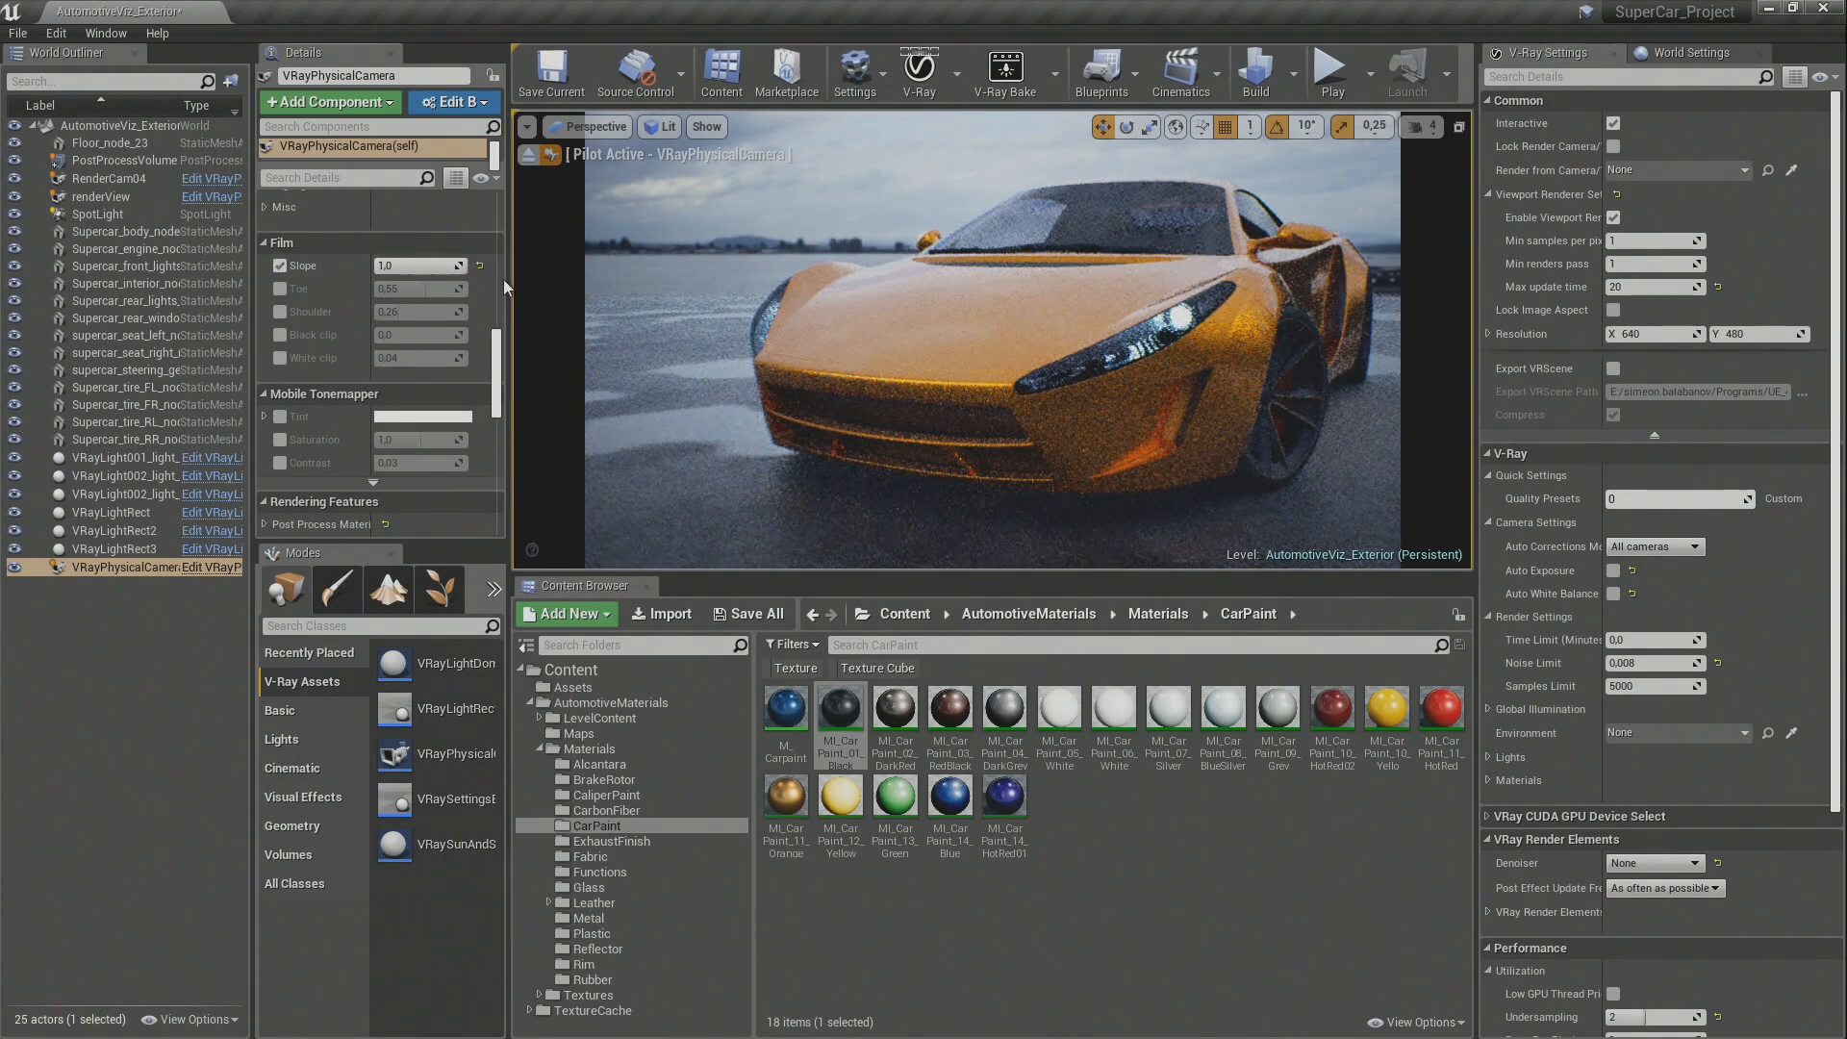
pyautogui.click(281, 266)
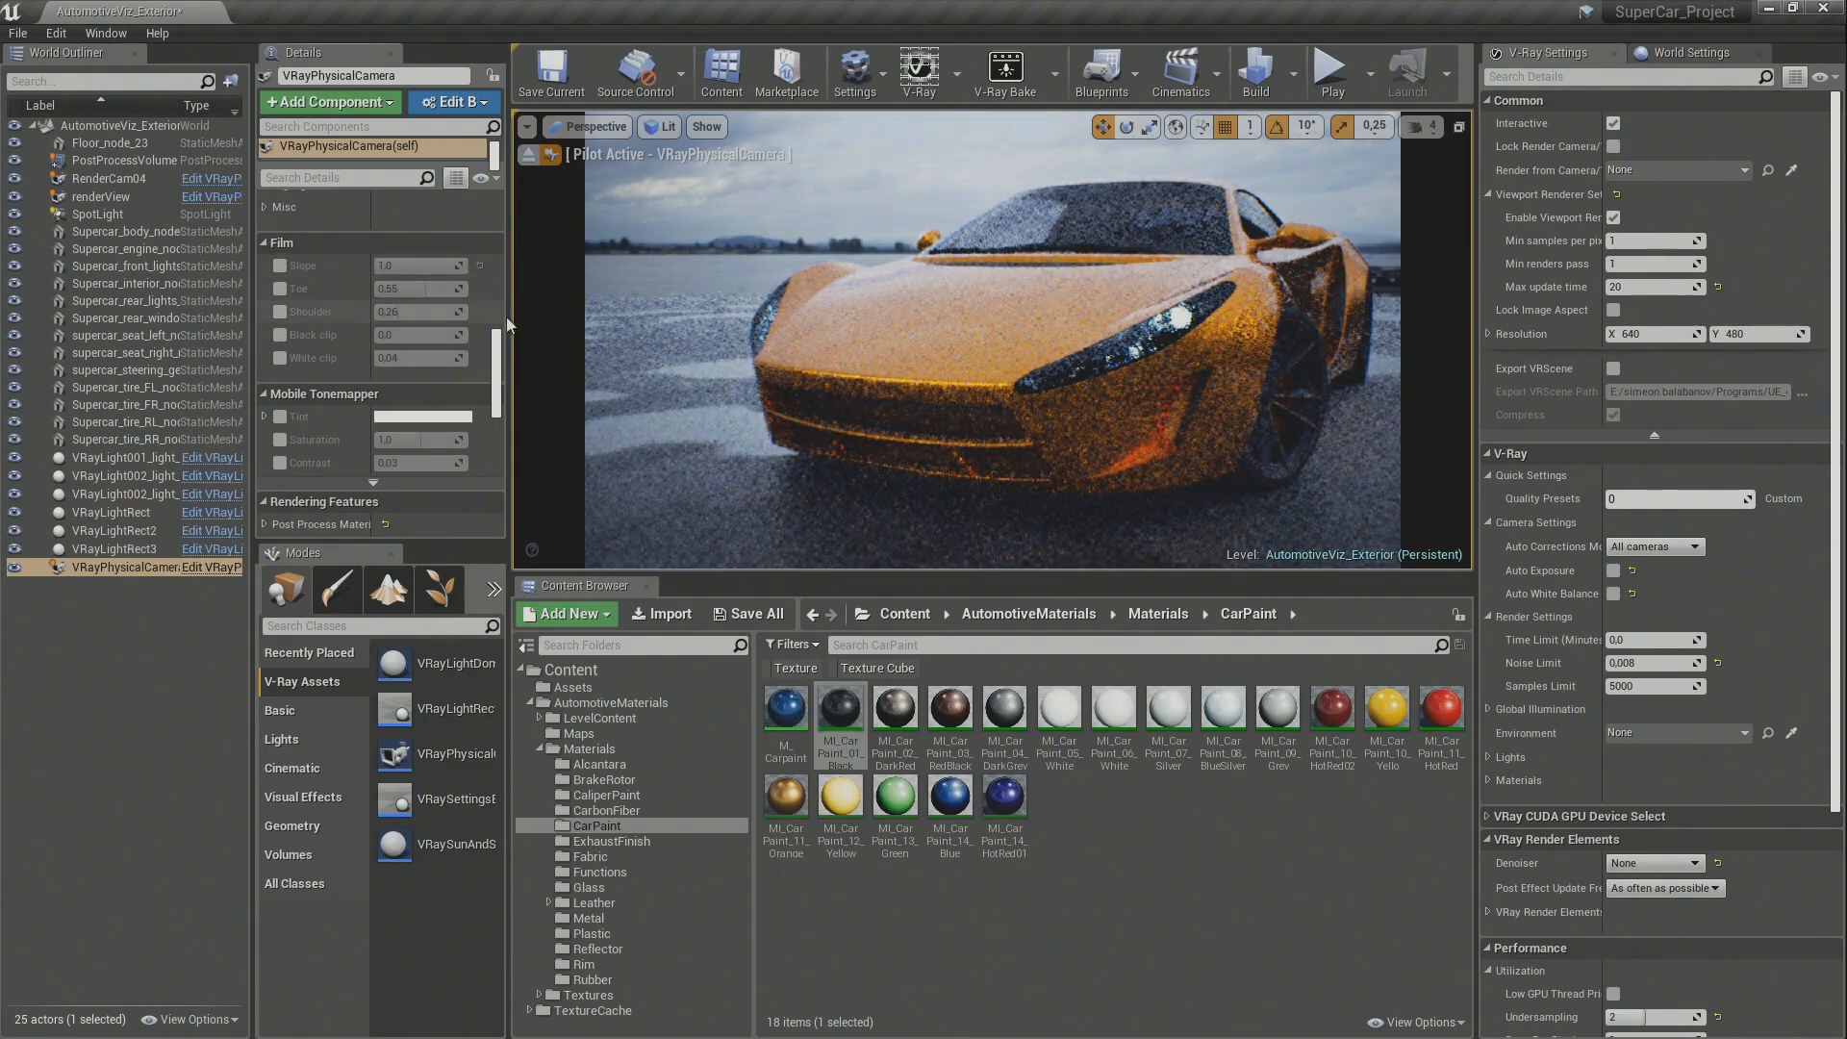
# Step: Set the film Toe of PostProcessVolume to 0.52
pyautogui.click(154, 160)
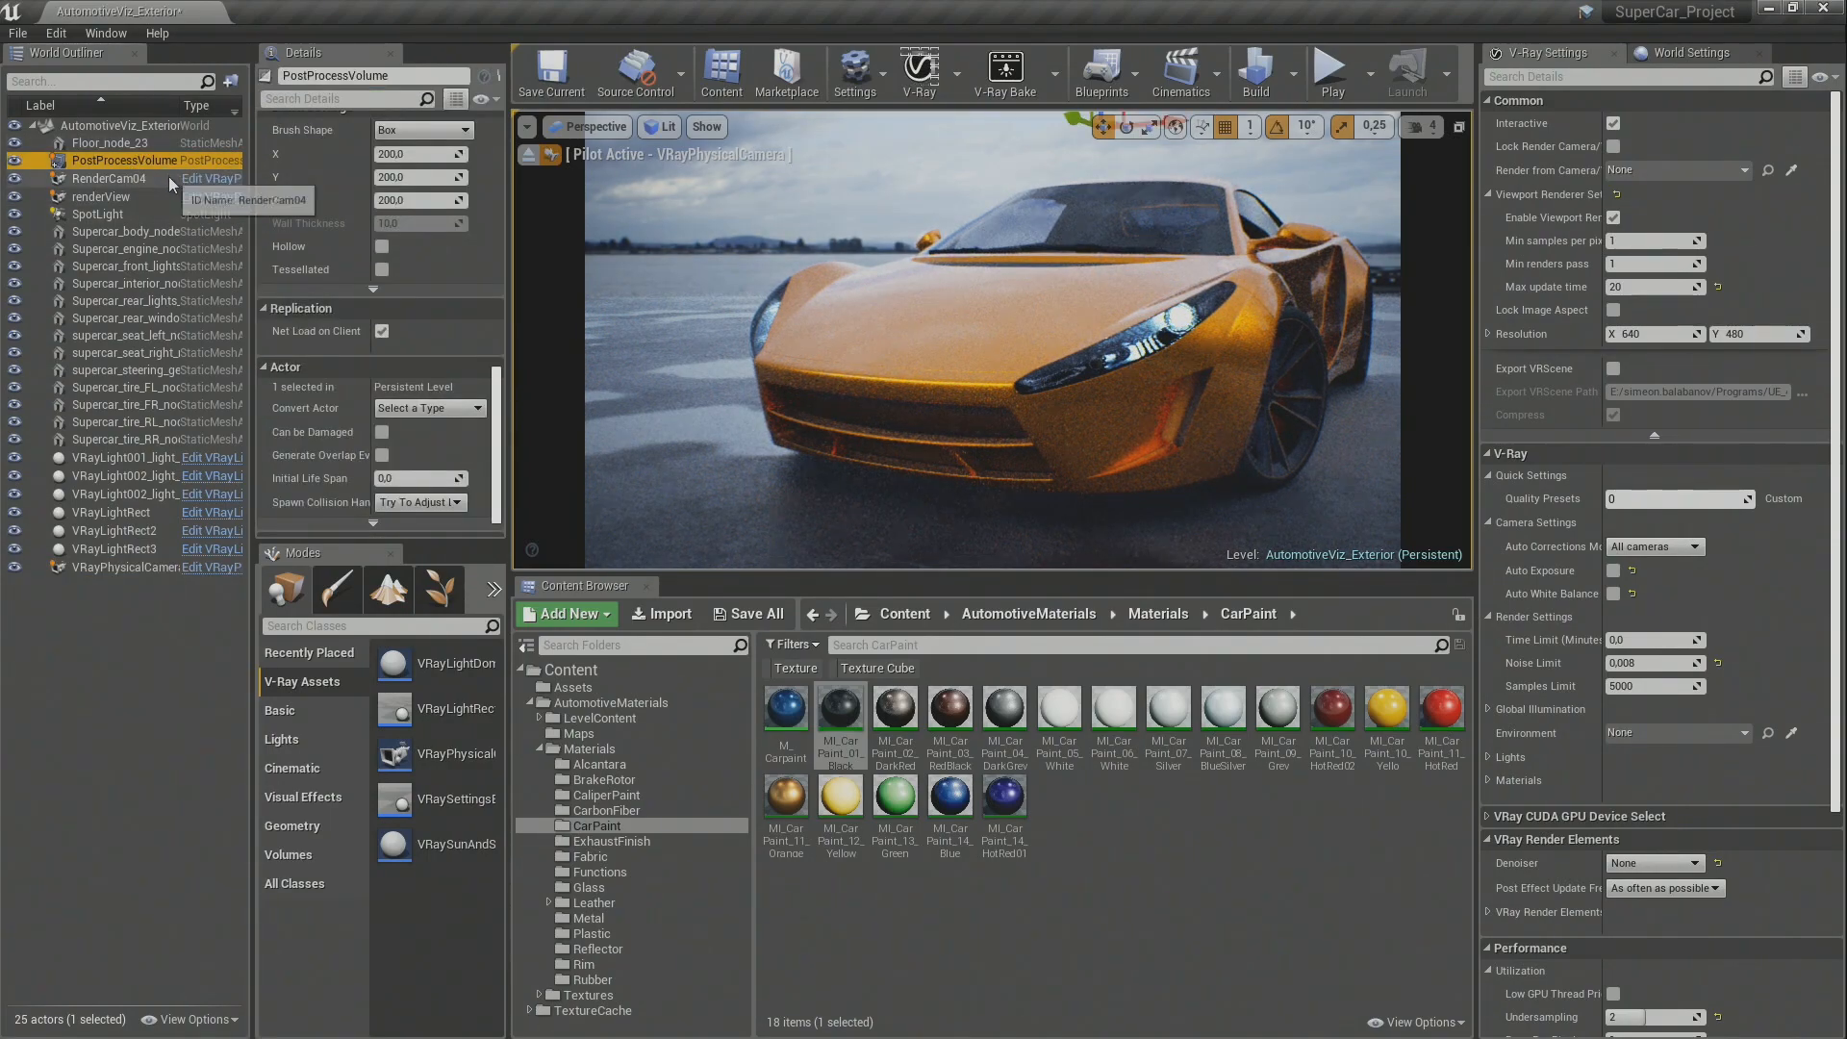
pyautogui.scroll(8, 319, 206)
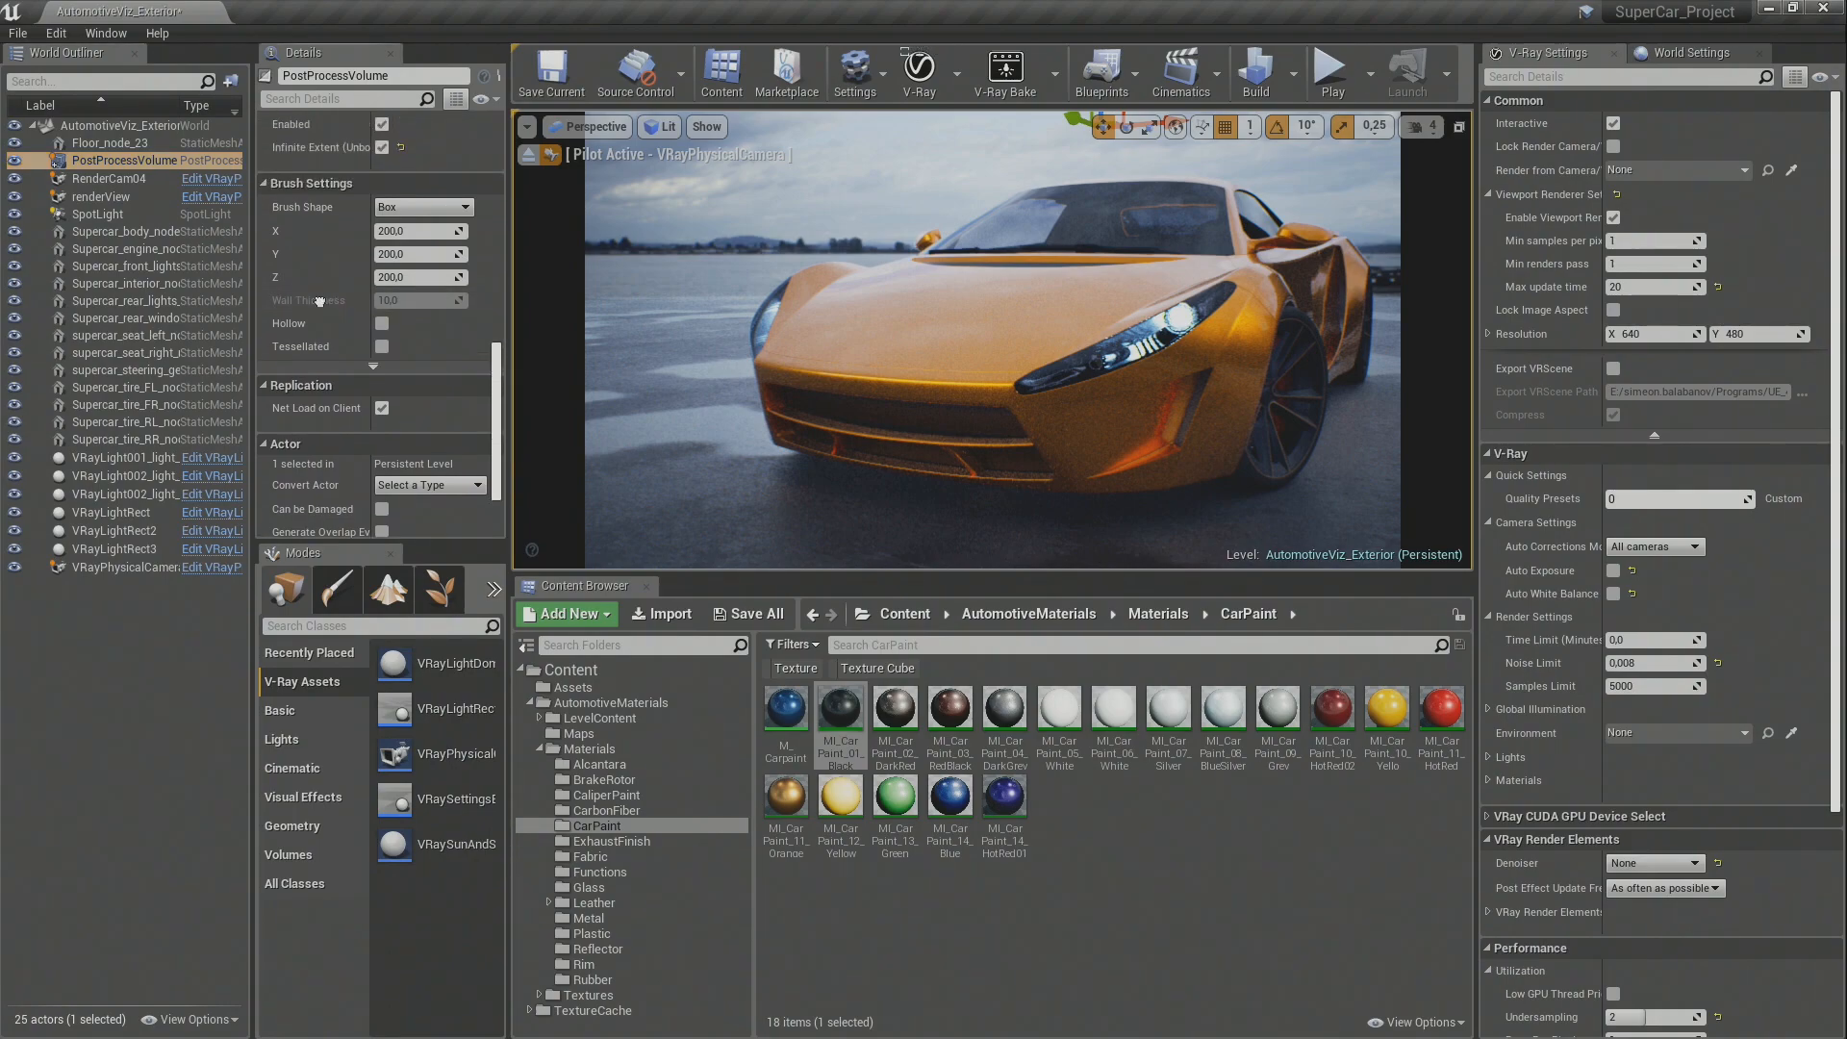
pyautogui.scroll(3, 380, 327)
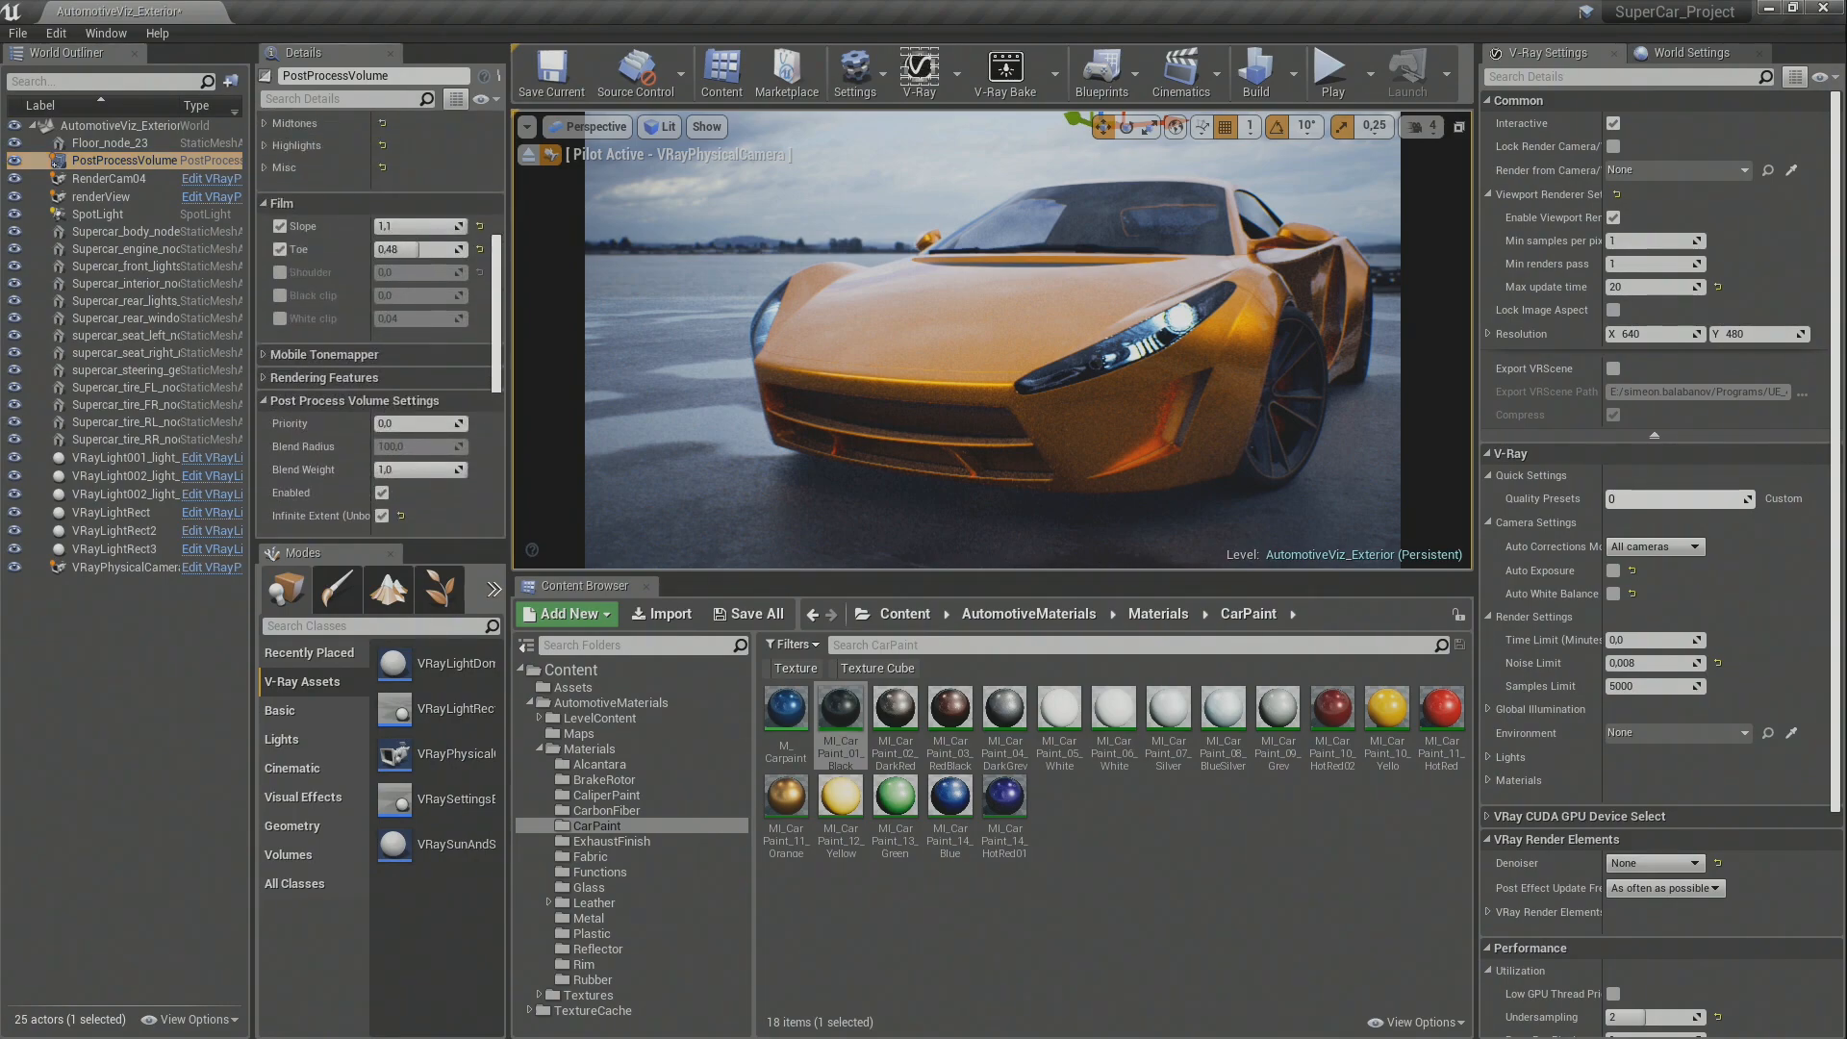
pyautogui.moveTo(418, 260); pyautogui.dragTo(439, 260)
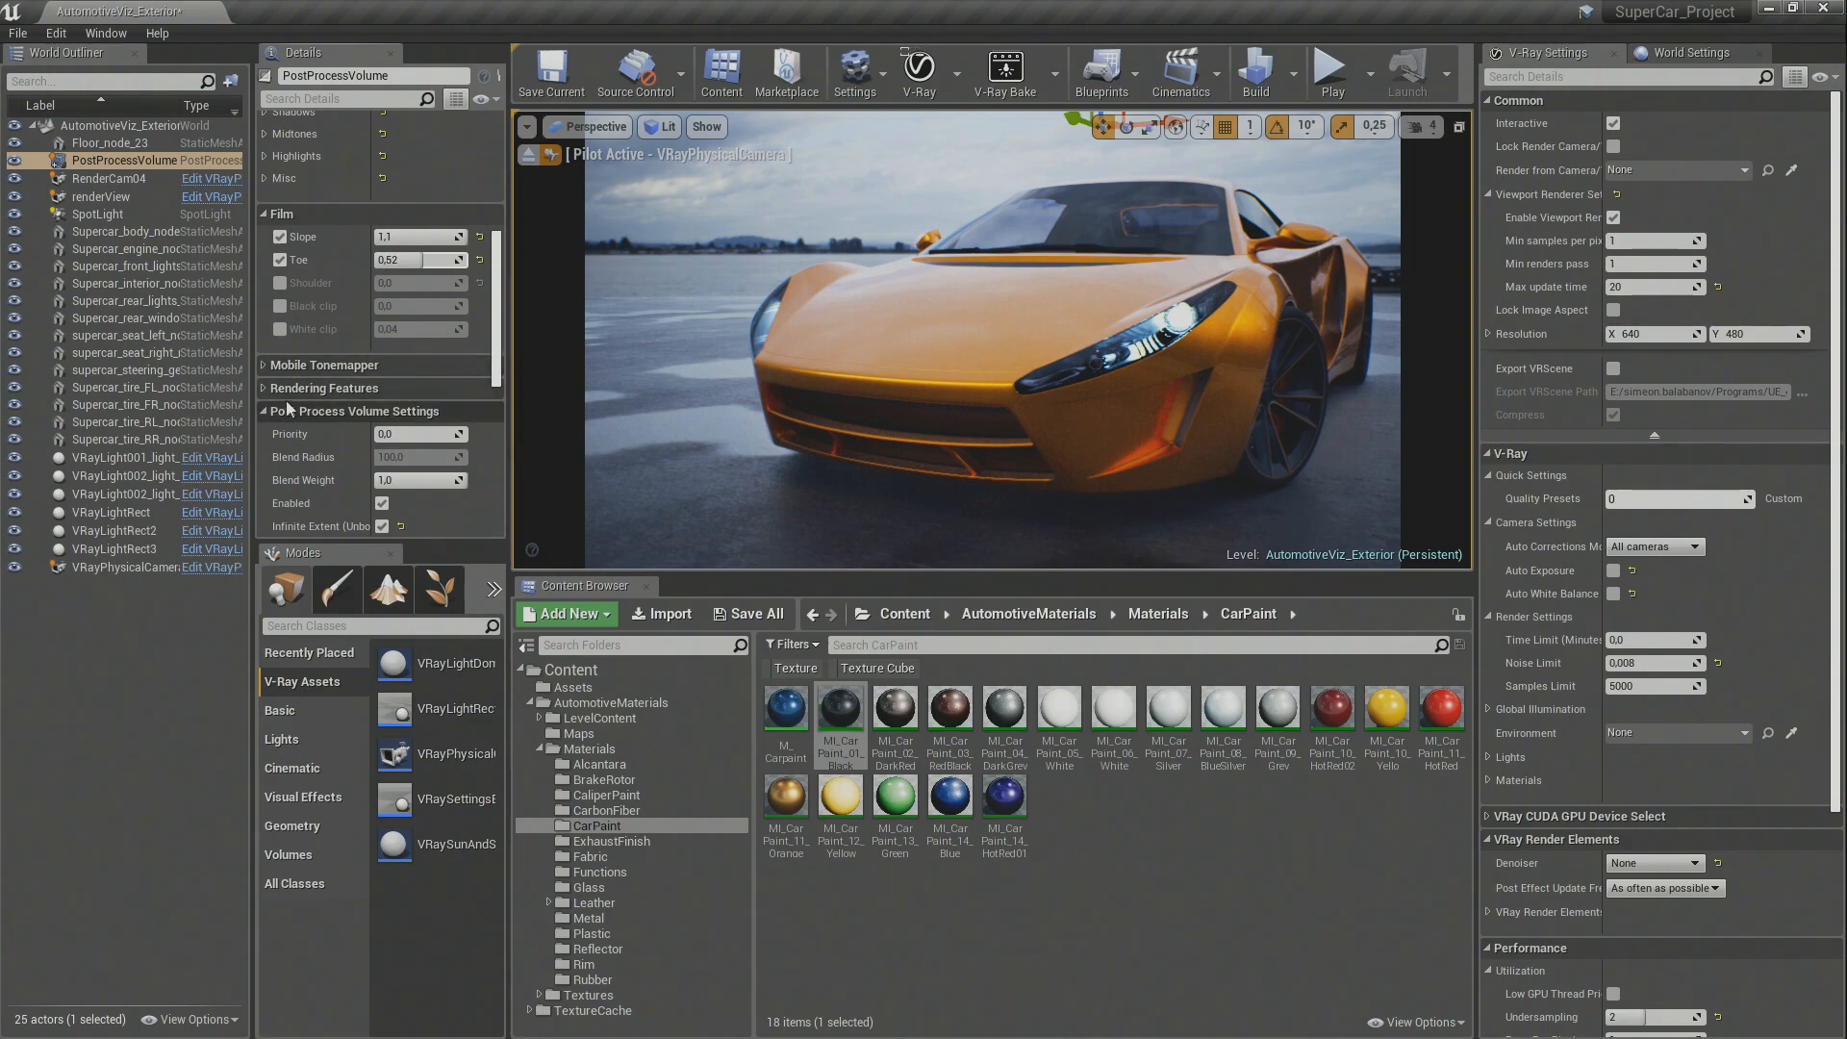
# Step: Enable the global Saturation override in the volume's color grading and lower it to 0.88
pyautogui.scroll(3, 297, 441)
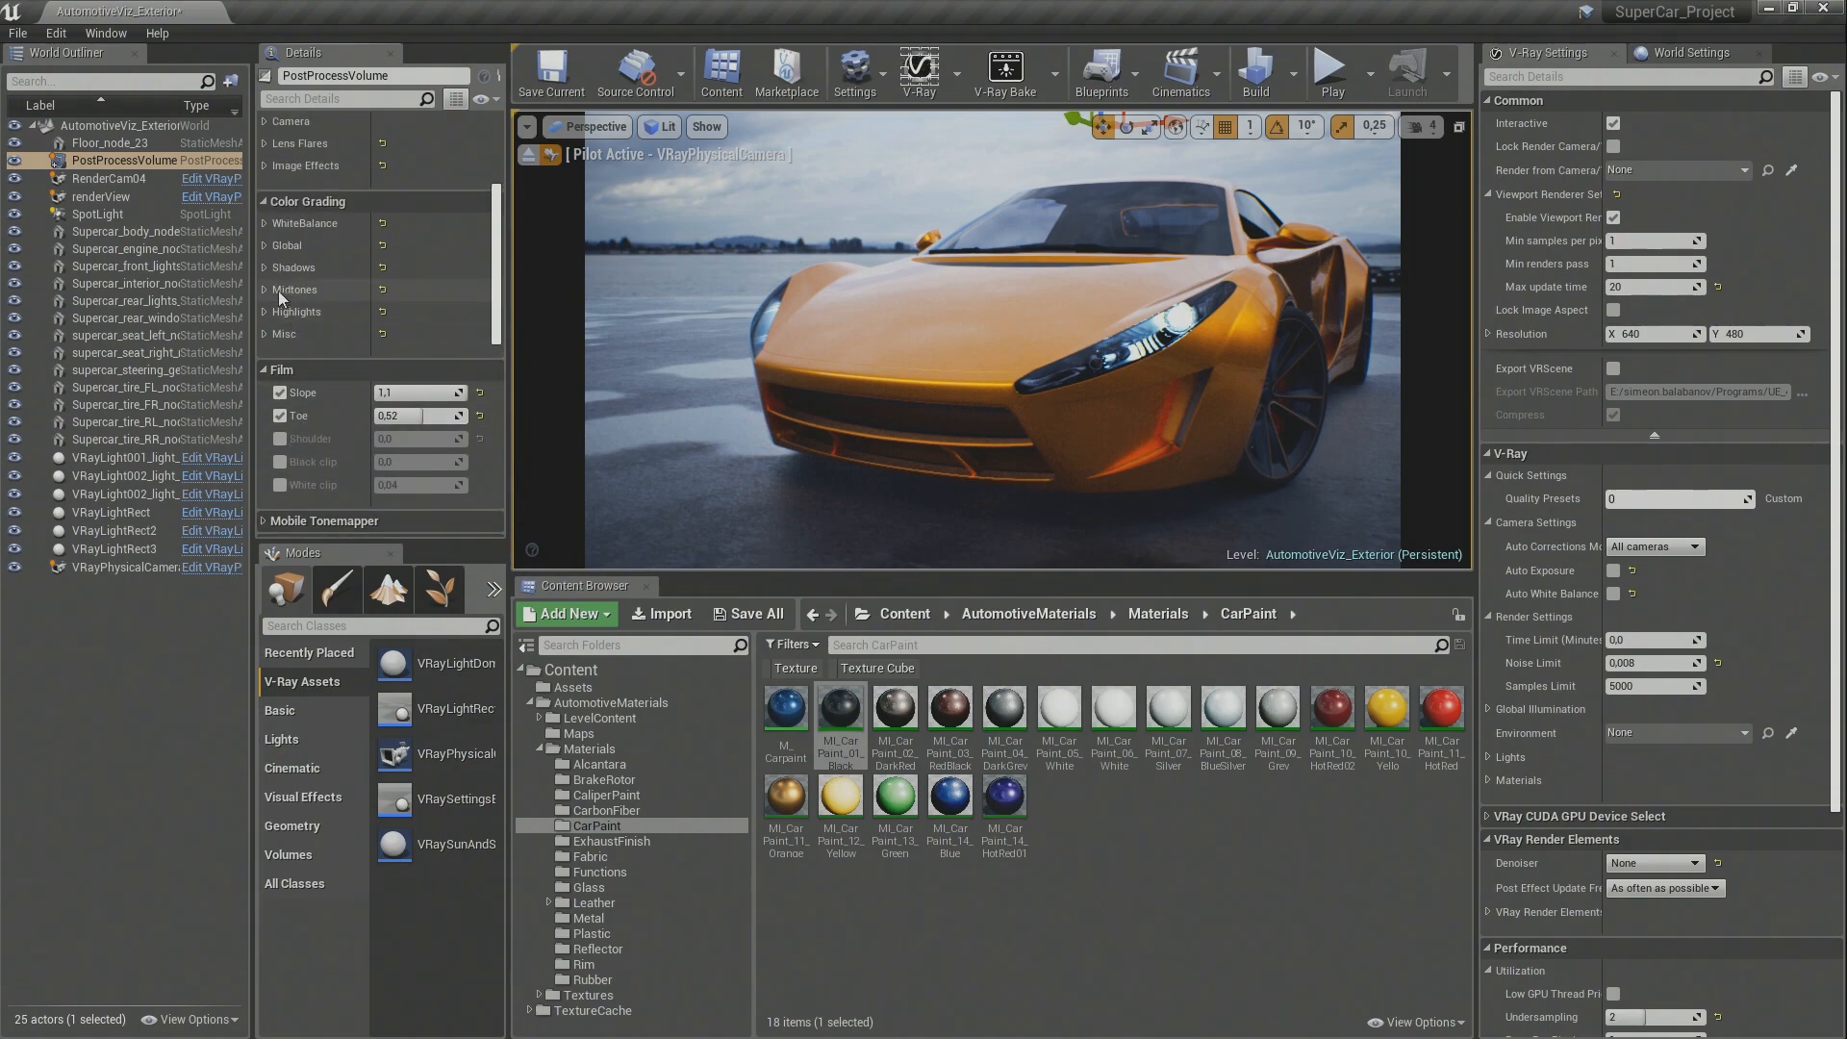
pyautogui.click(267, 245)
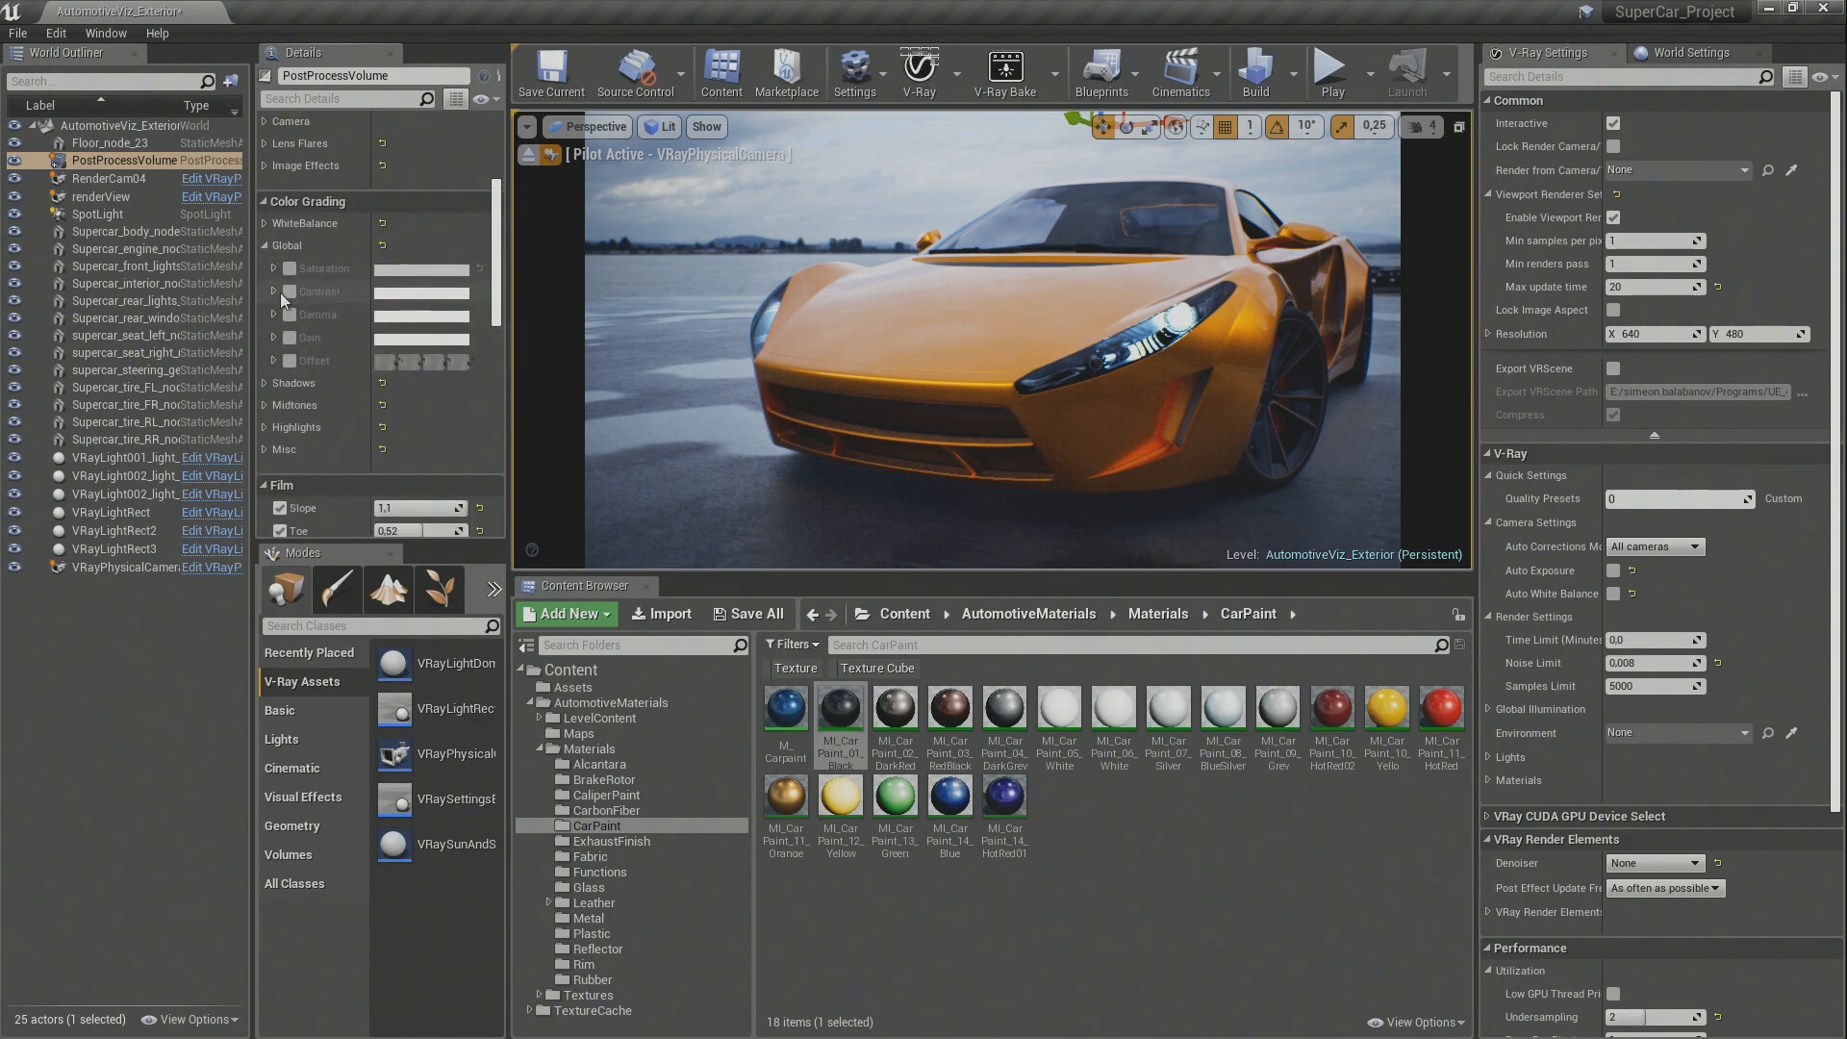
pyautogui.click(289, 269)
pyautogui.click(273, 269)
pyautogui.moveTo(325, 413); pyautogui.dragTo(371, 413)
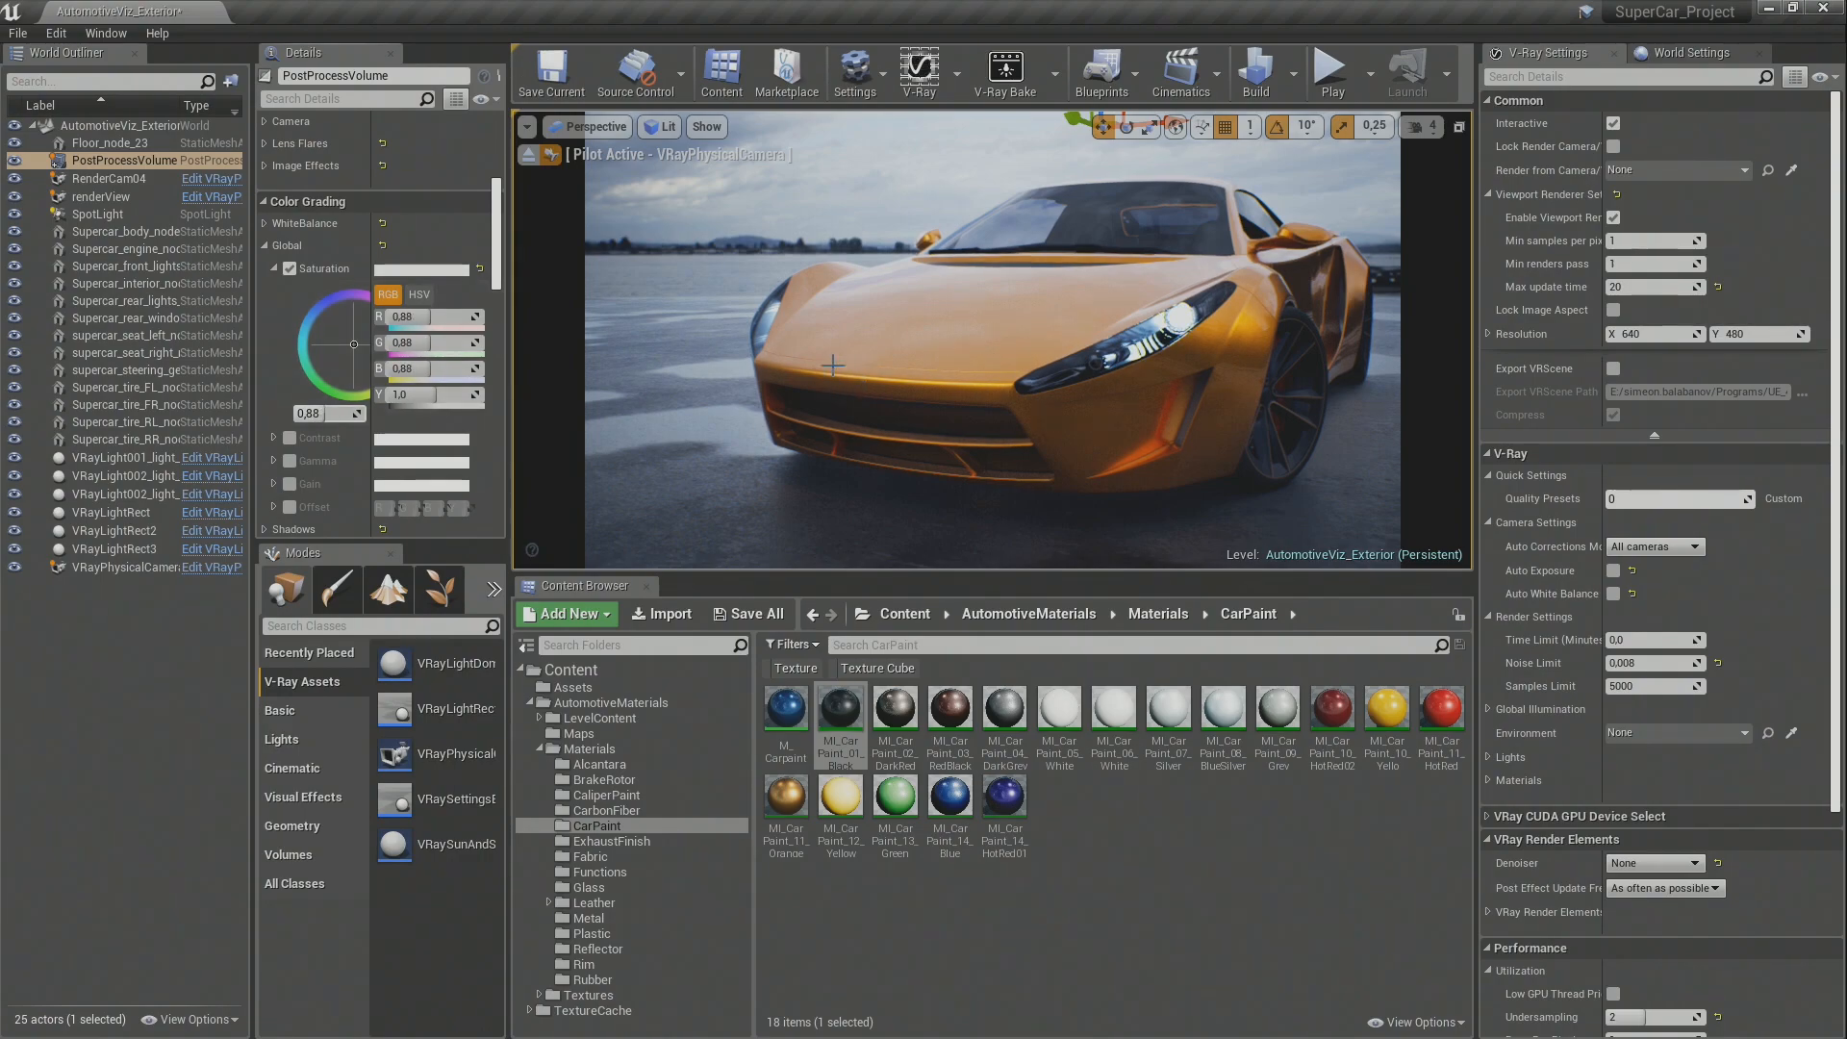
# Step: Review the car's headlight and side, including in the immersive viewport, and set the V-Ray viewport Max update time to 200
pyautogui.moveTo(1065, 414); pyautogui.dragTo(1121, 414, button='right')
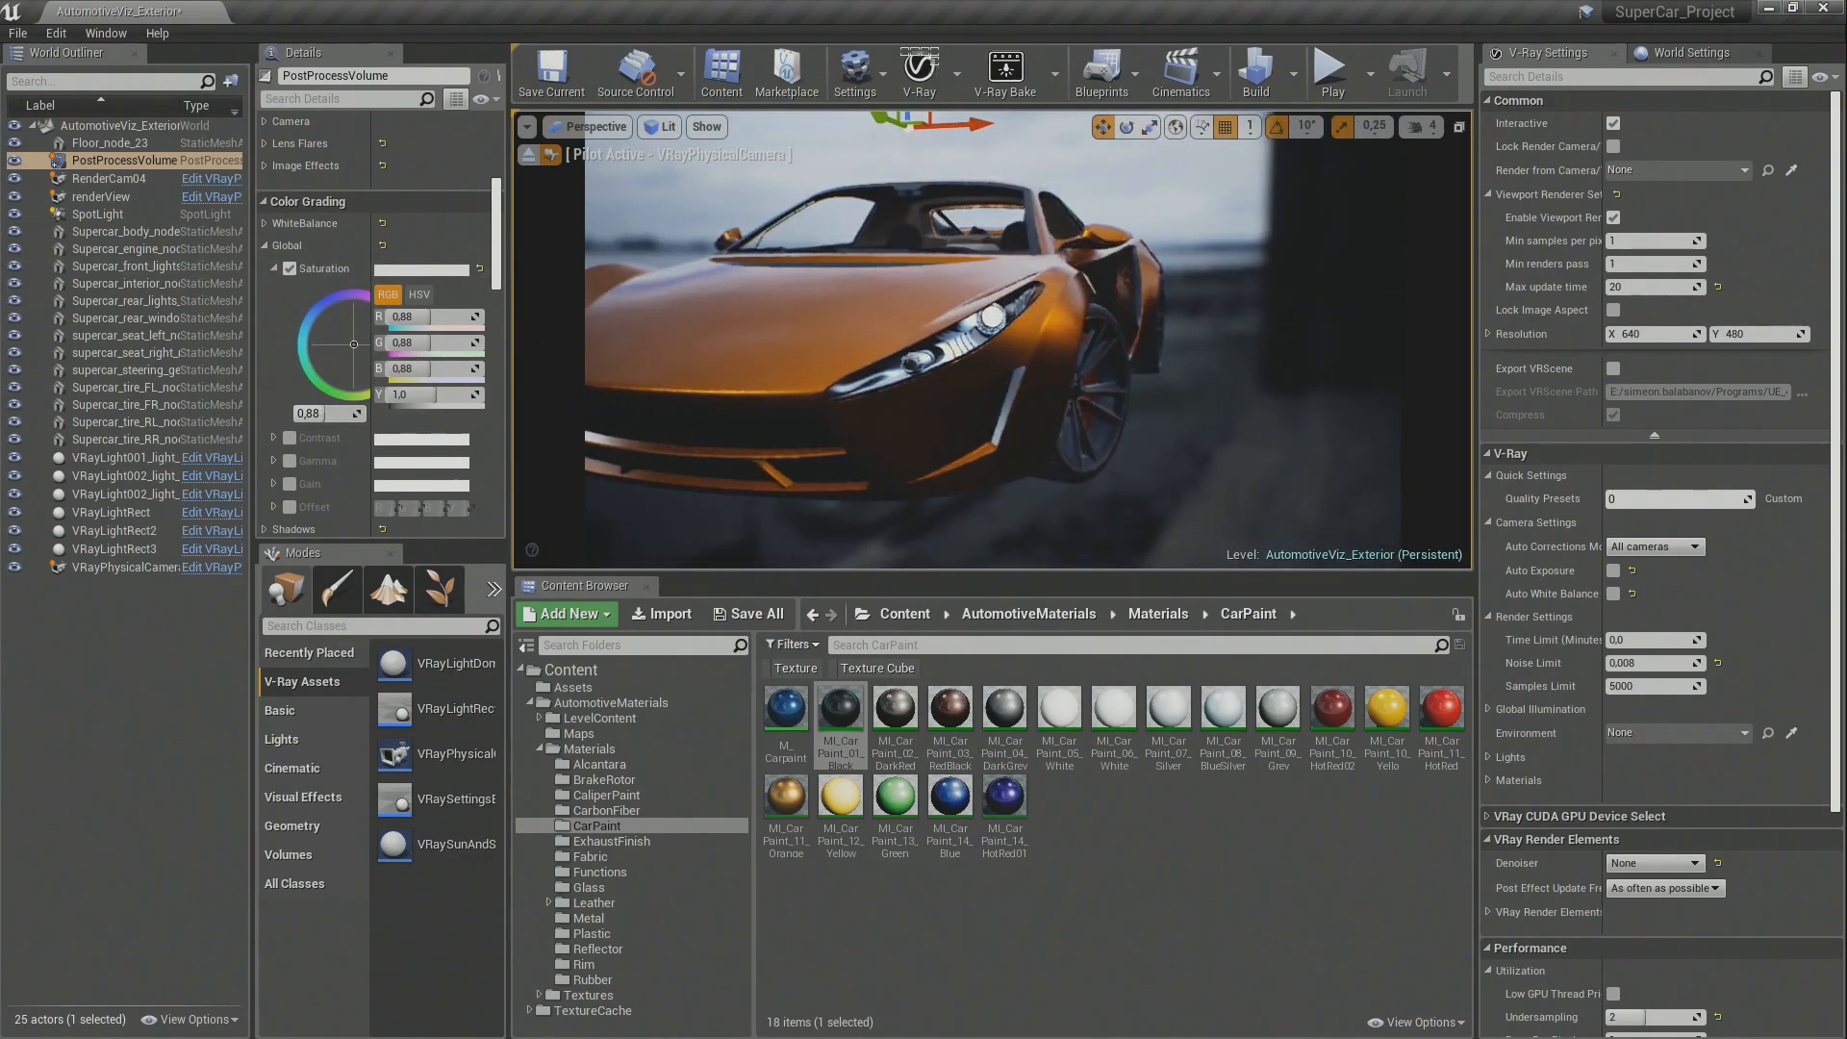
pyautogui.moveTo(1120, 413); pyautogui.dragTo(1124, 313)
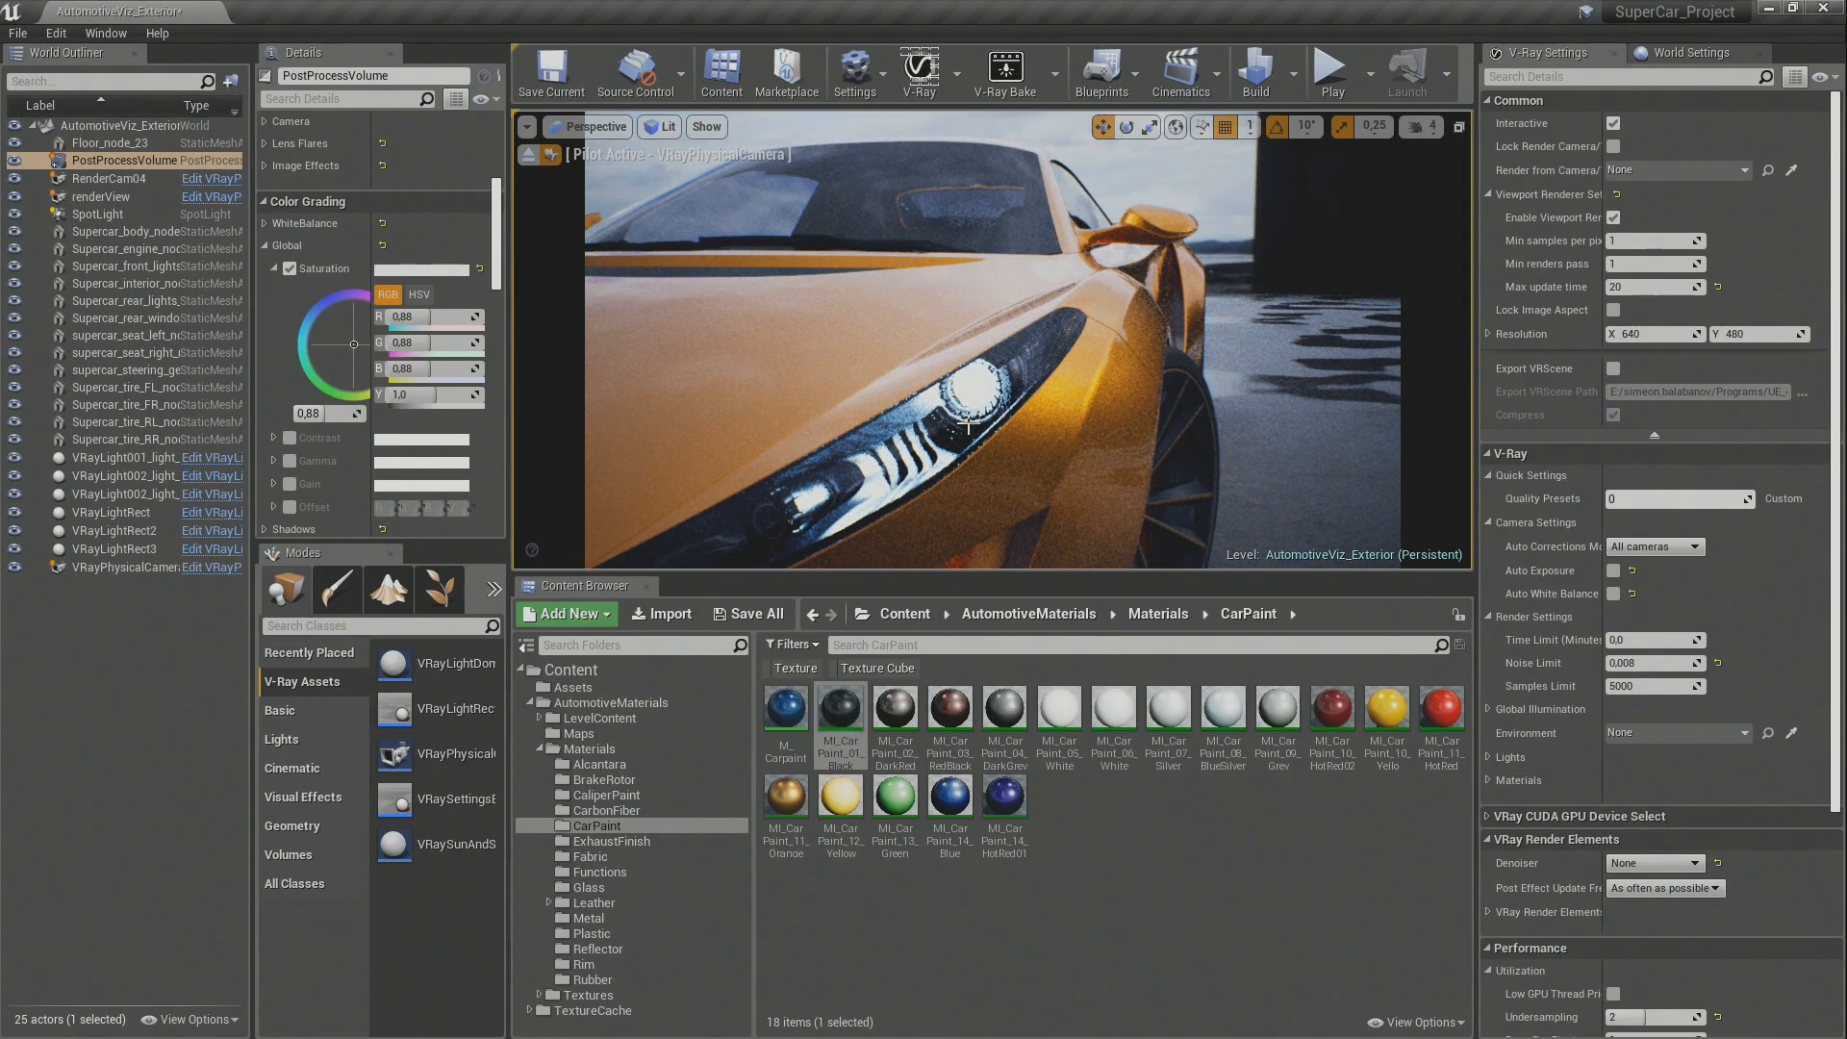
pyautogui.moveTo(1047, 436); pyautogui.dragTo(1089, 438, button='right')
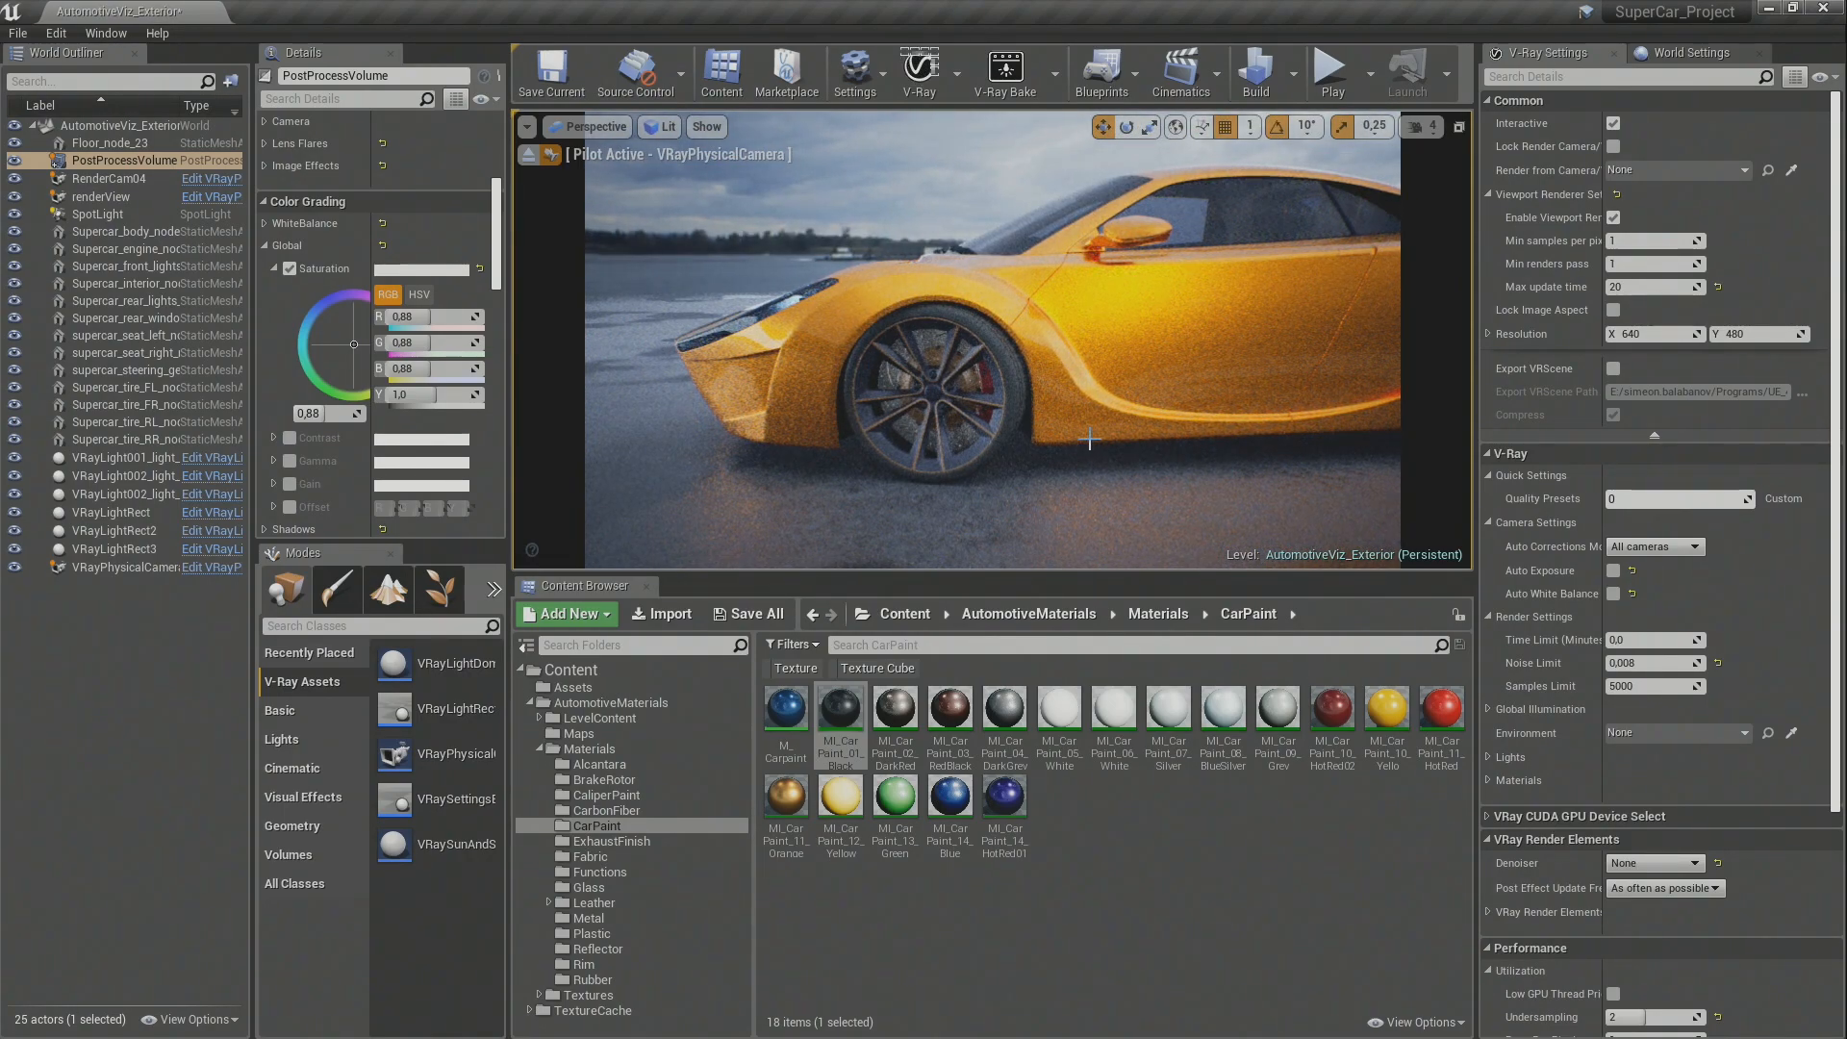
pyautogui.press('F11')
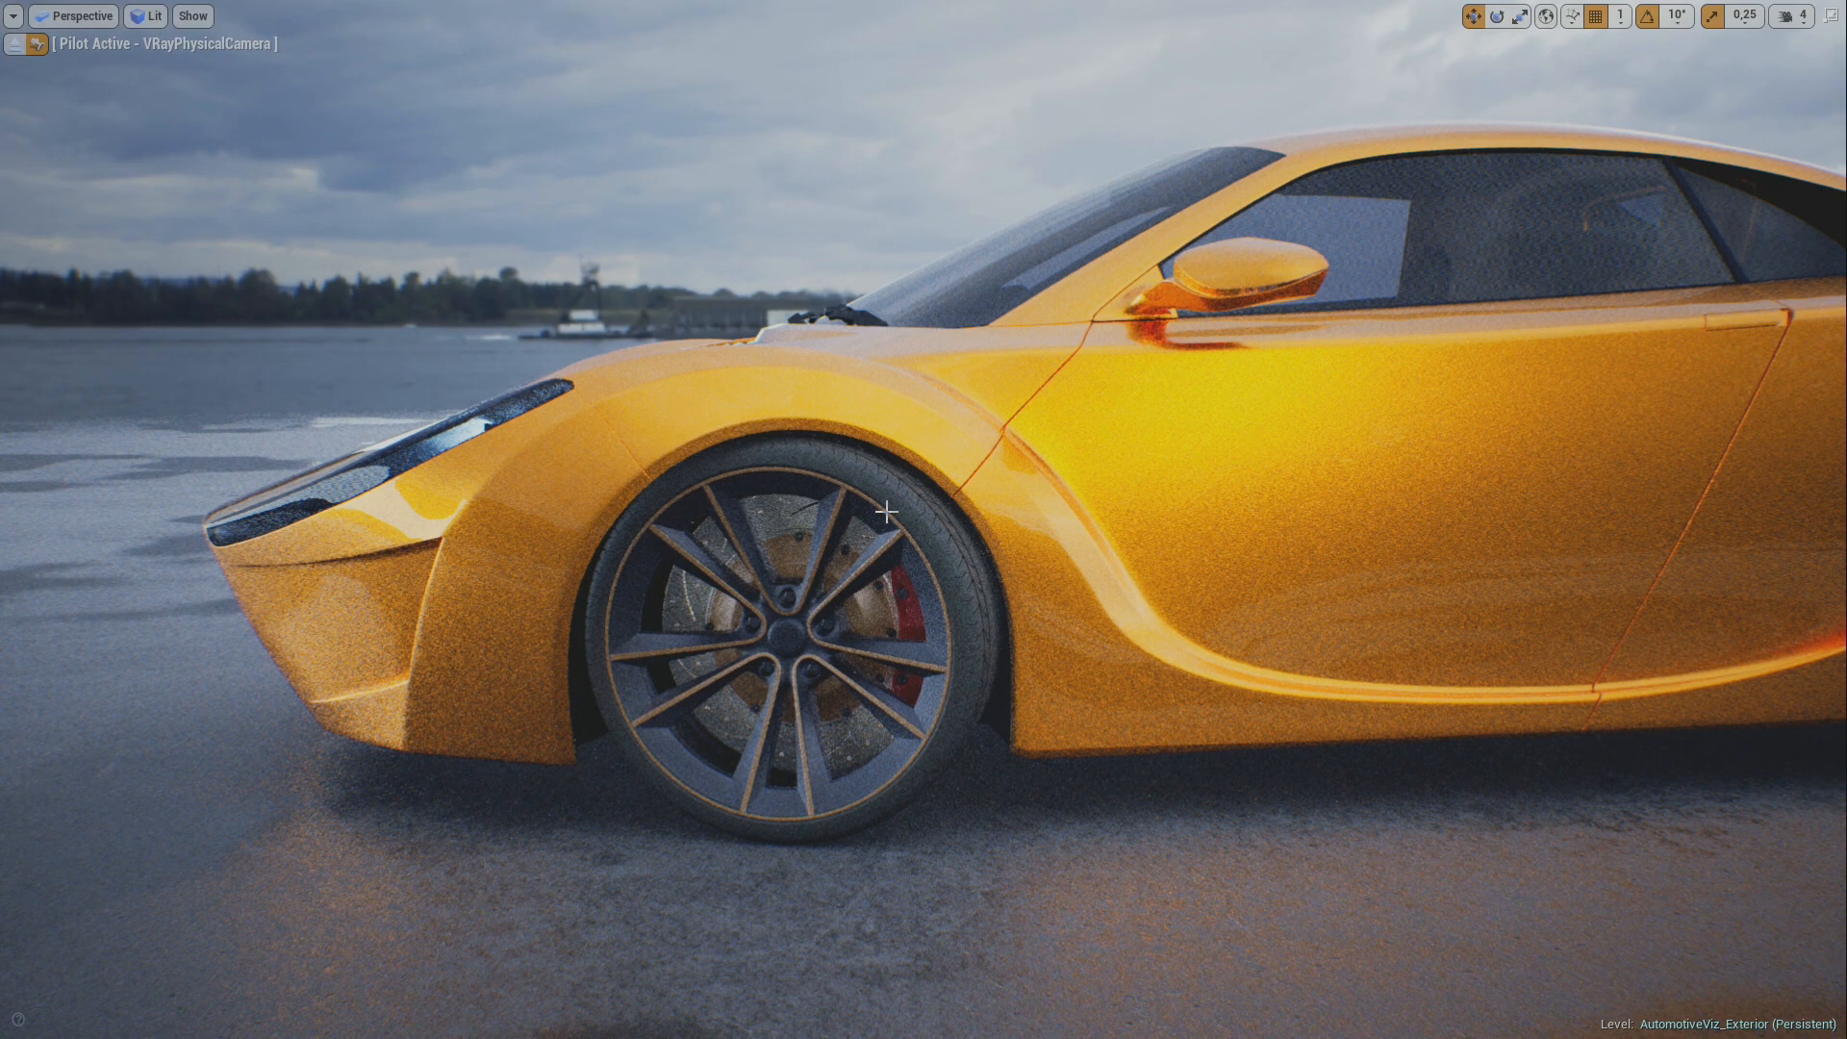
pyautogui.moveTo(886, 512); pyautogui.dragTo(953, 476)
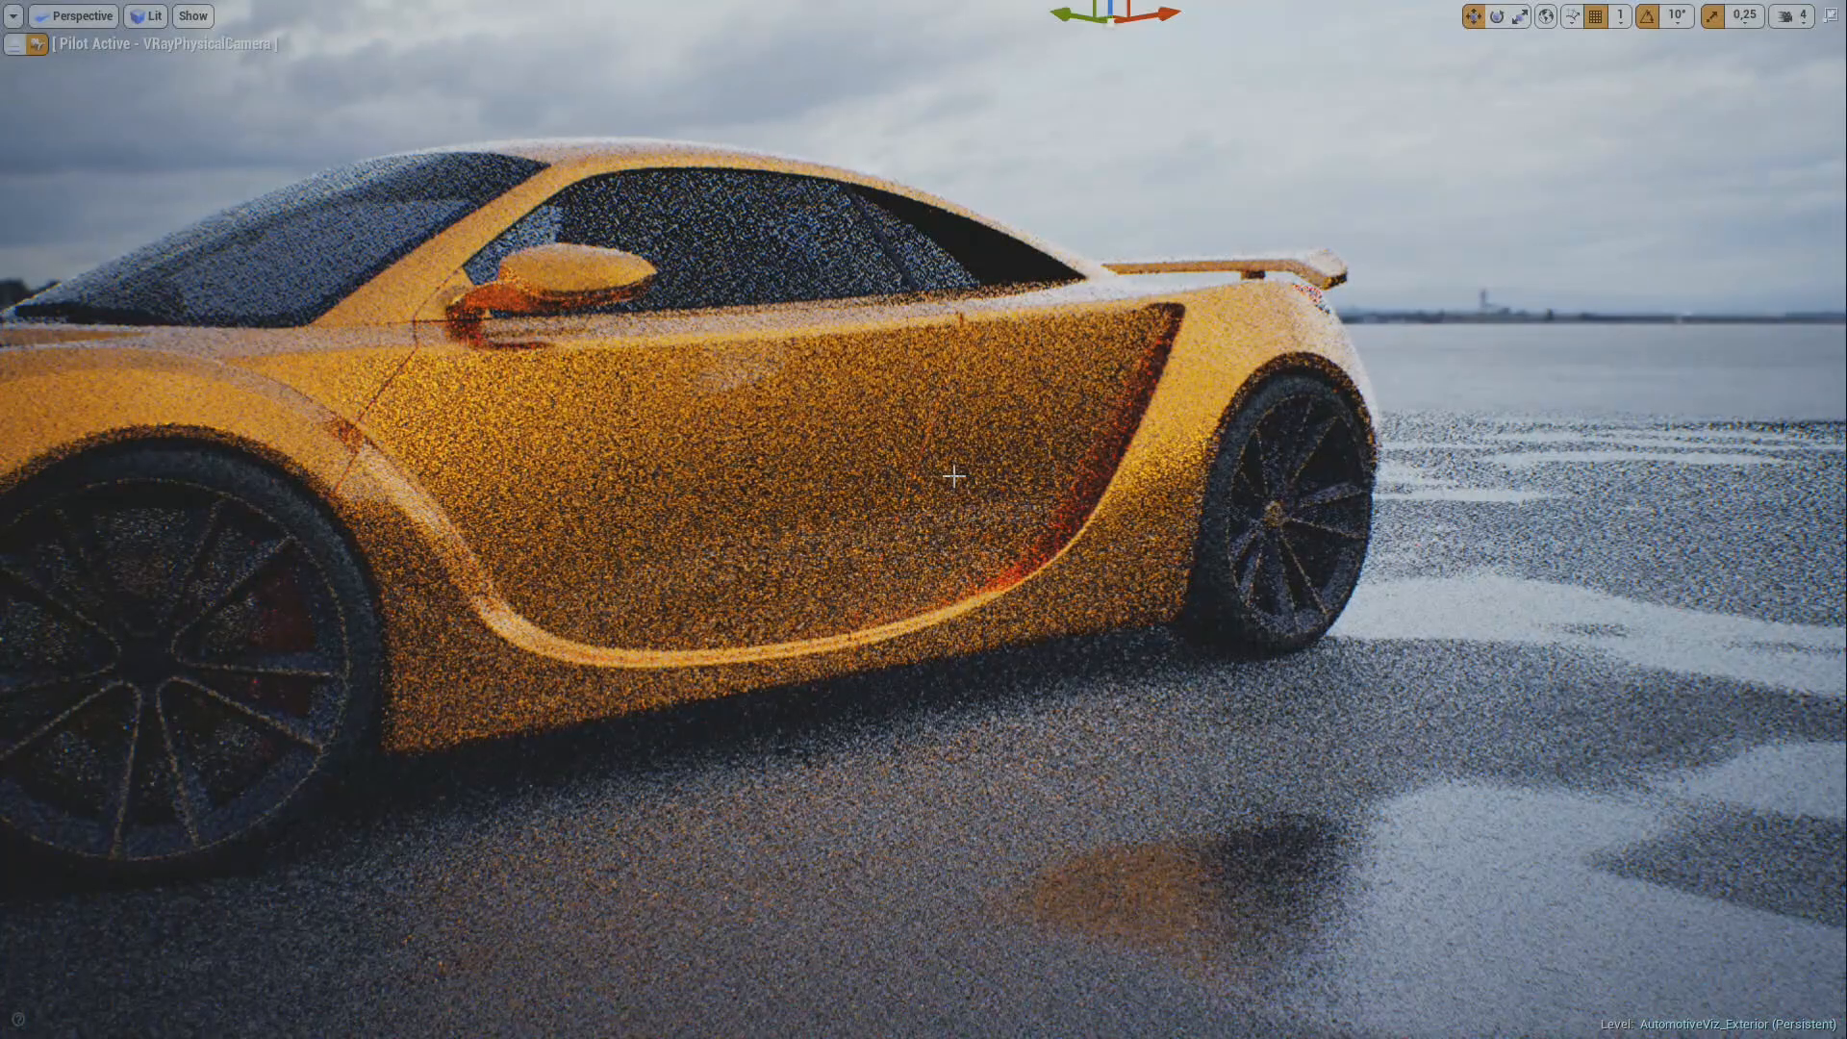
pyautogui.press('F11')
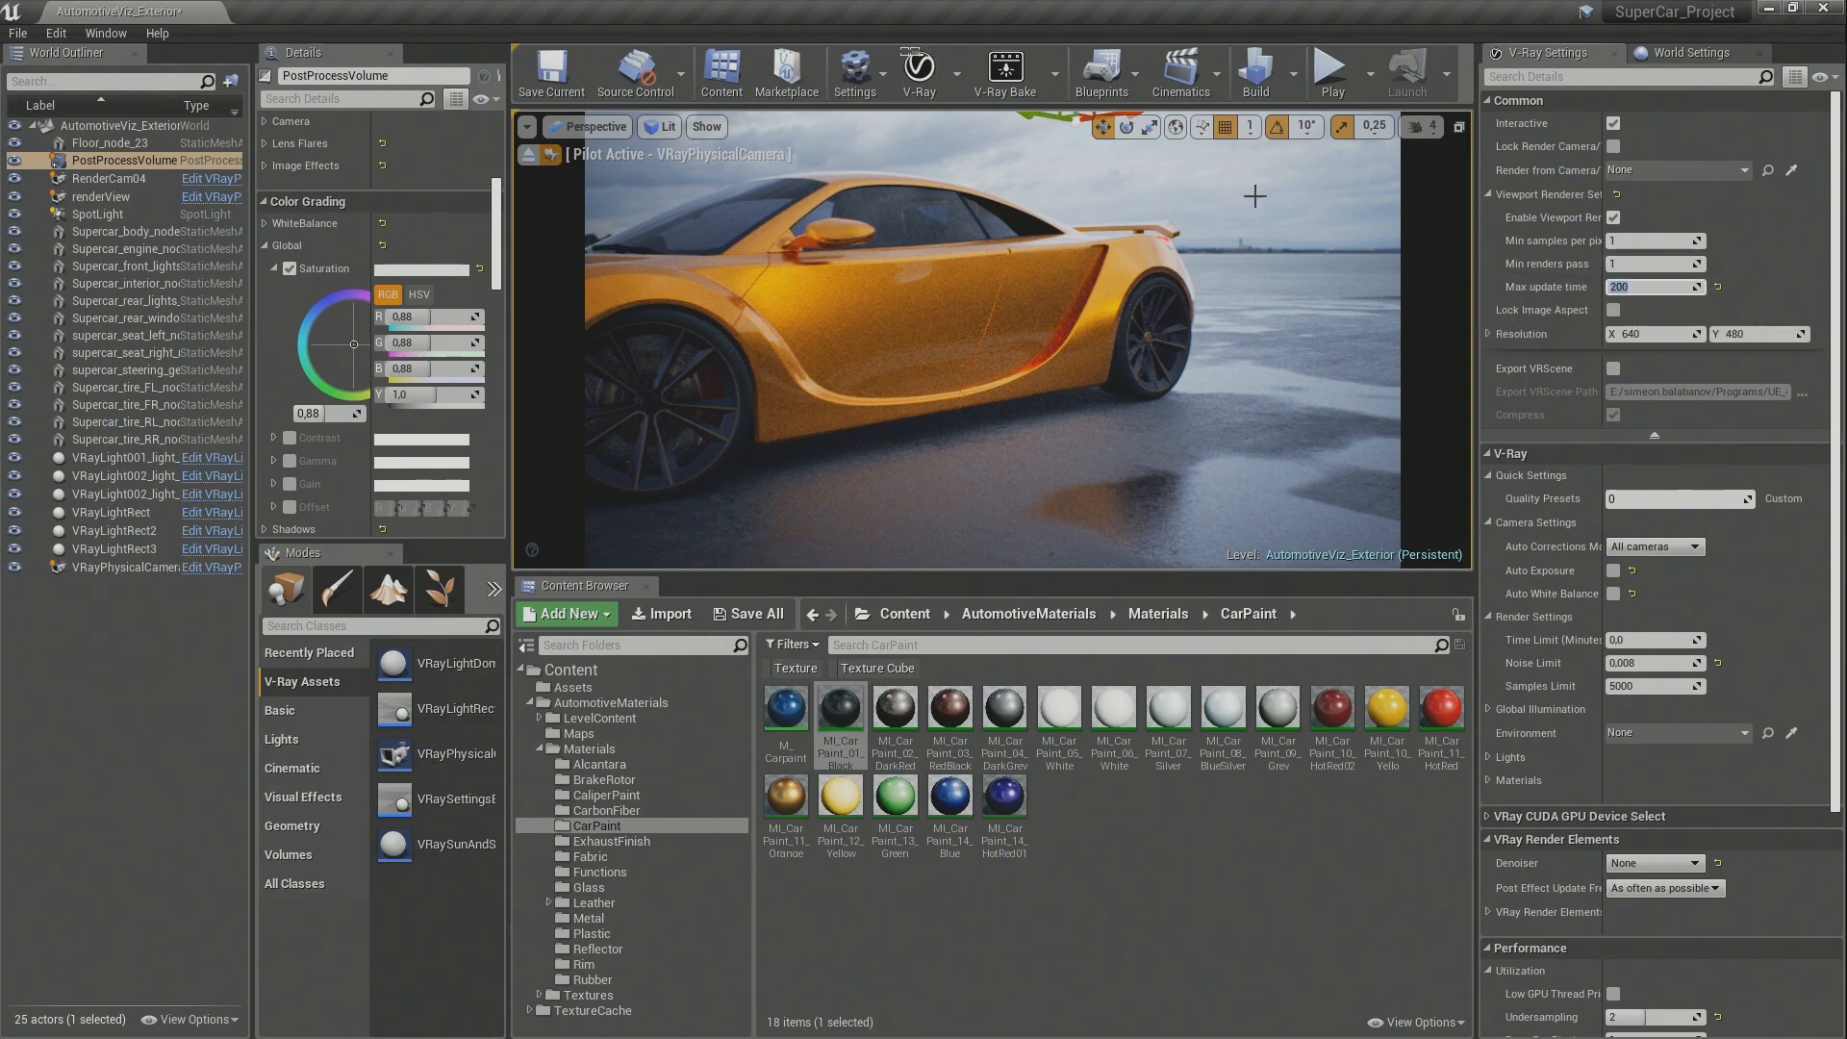
pyautogui.press('Return')
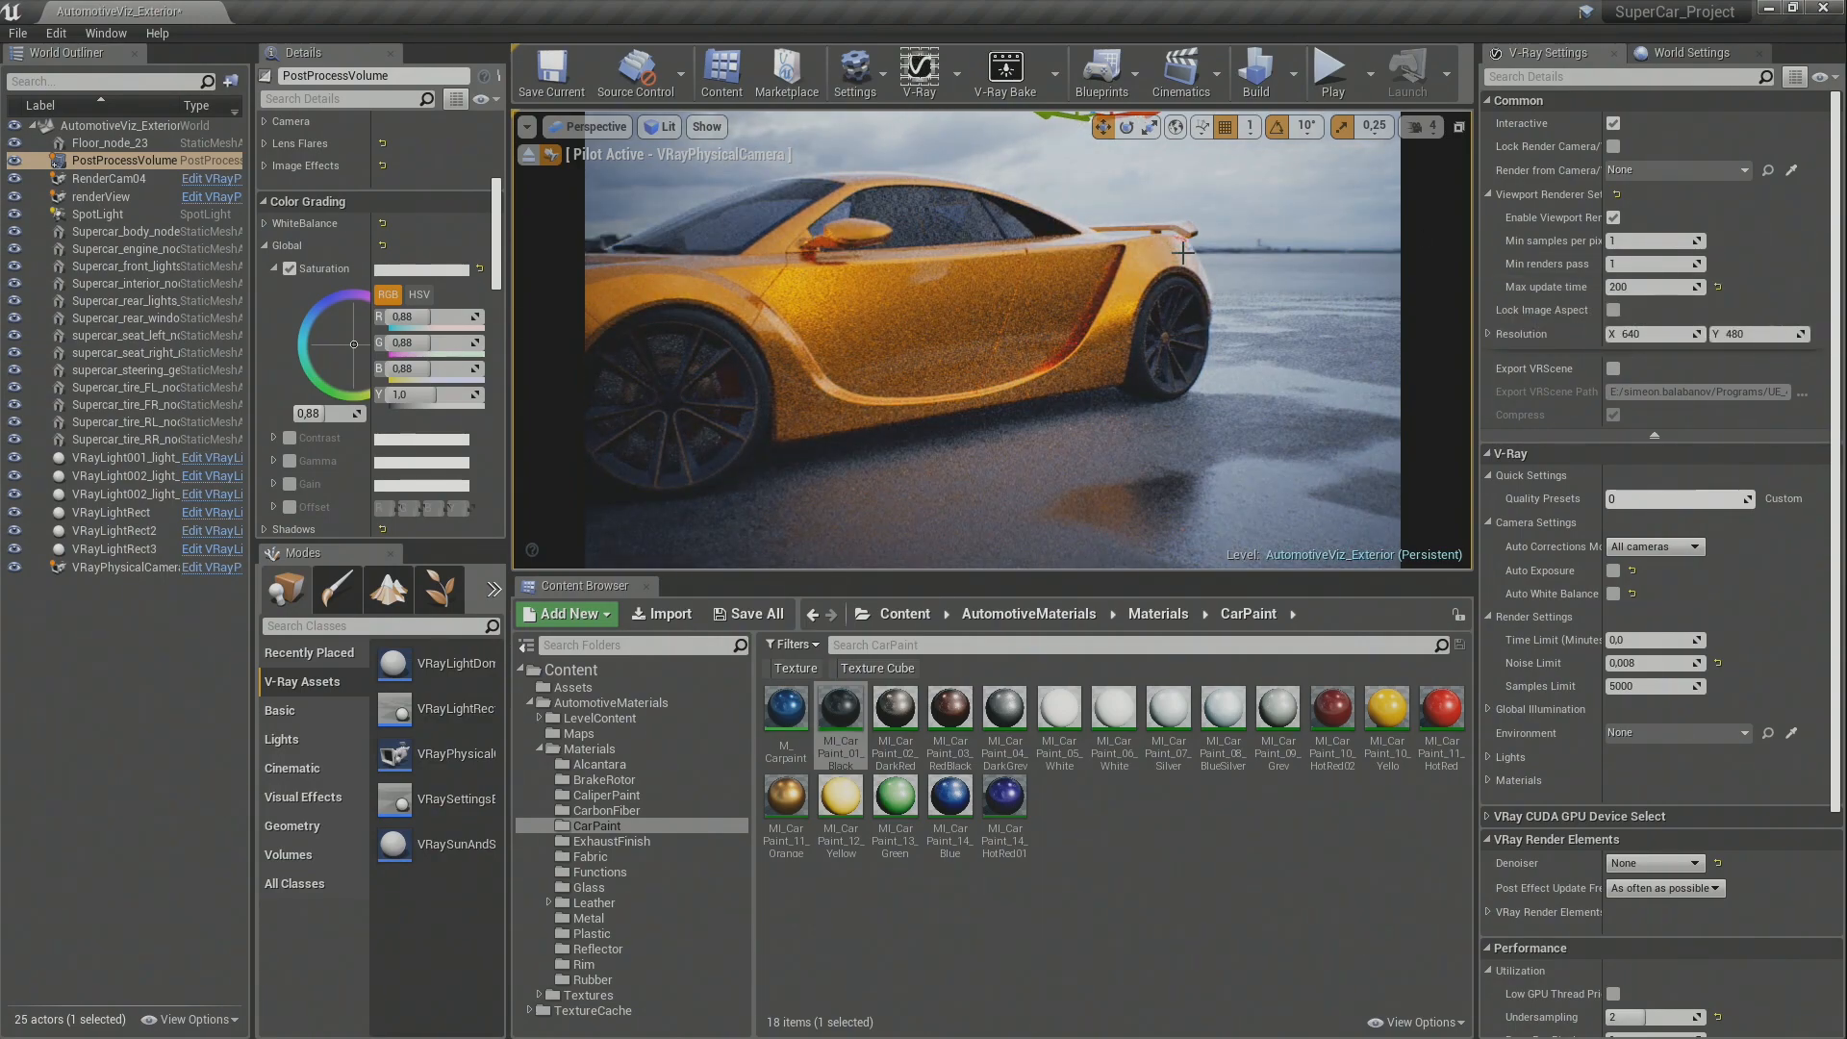
# Step: Examine the car's front, side and rear quarter in the immersive viewport render, ending on the rear quarter
pyautogui.press('F11')
pyautogui.moveTo(661, 622); pyautogui.dragTo(626, 639)
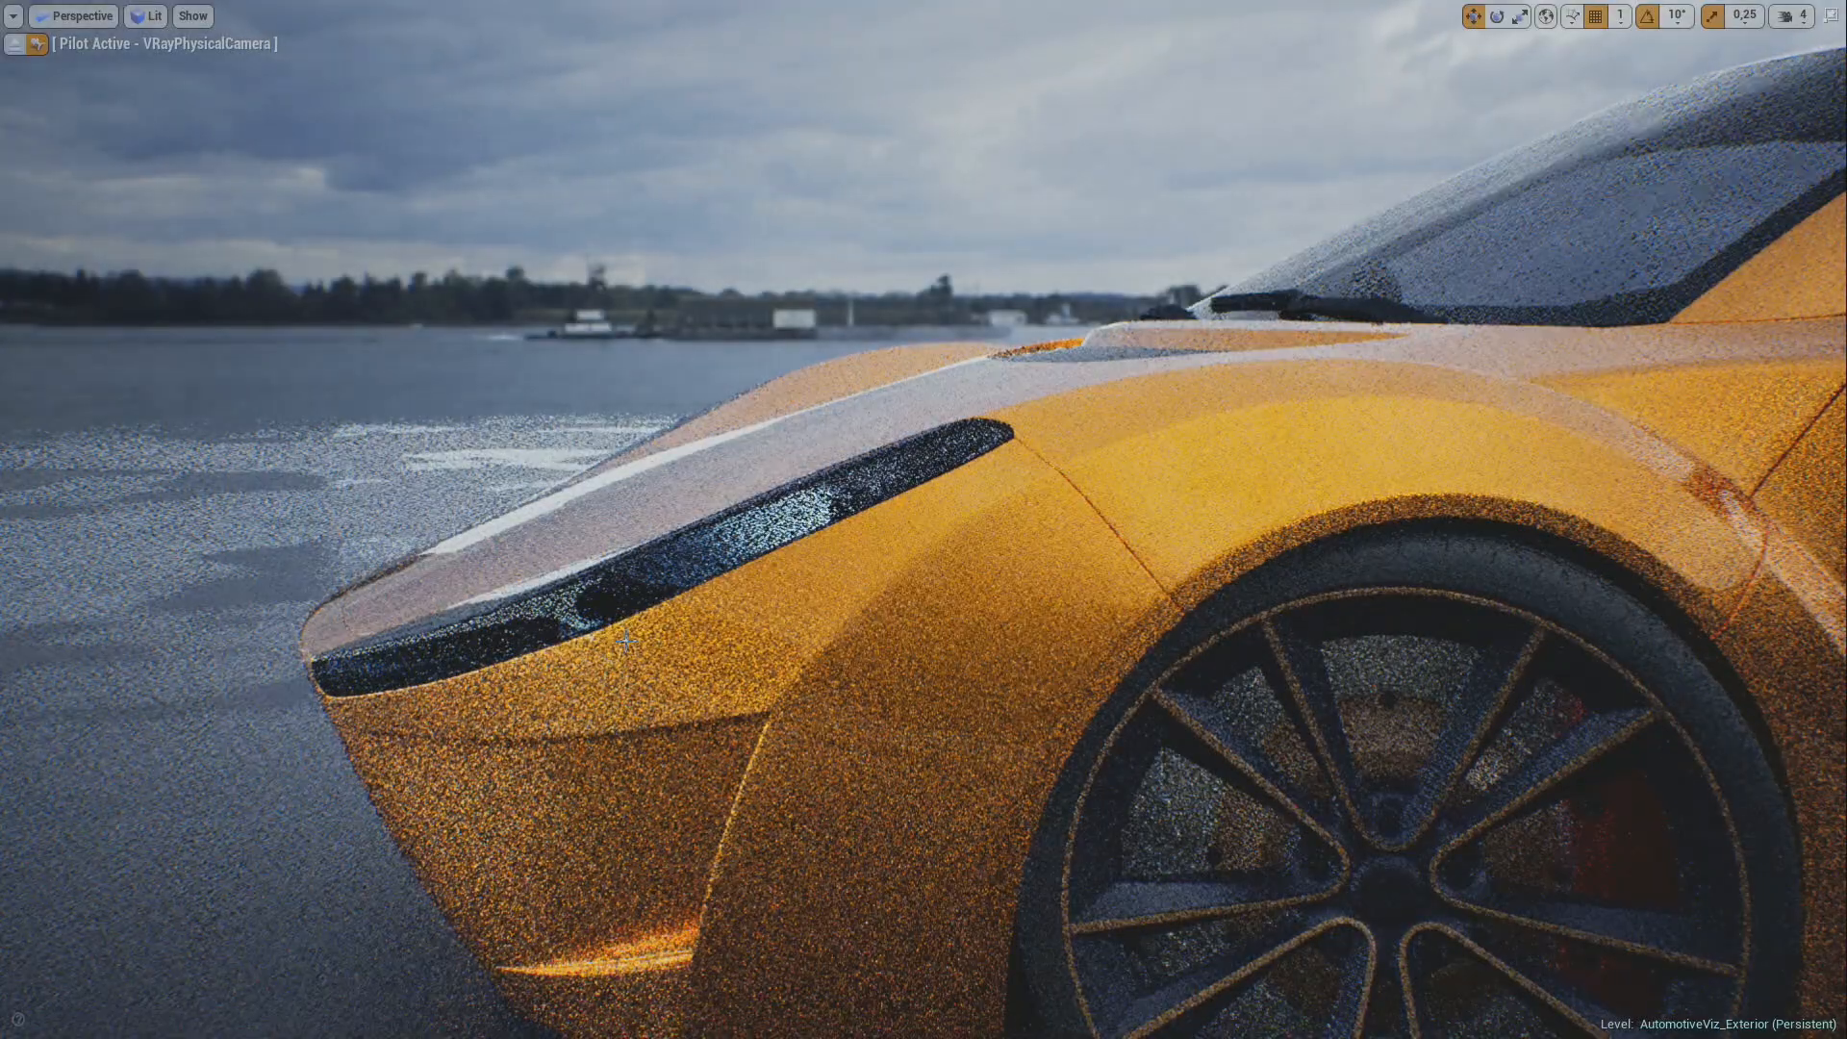
pyautogui.moveTo(1030, 614); pyautogui.dragTo(1022, 664)
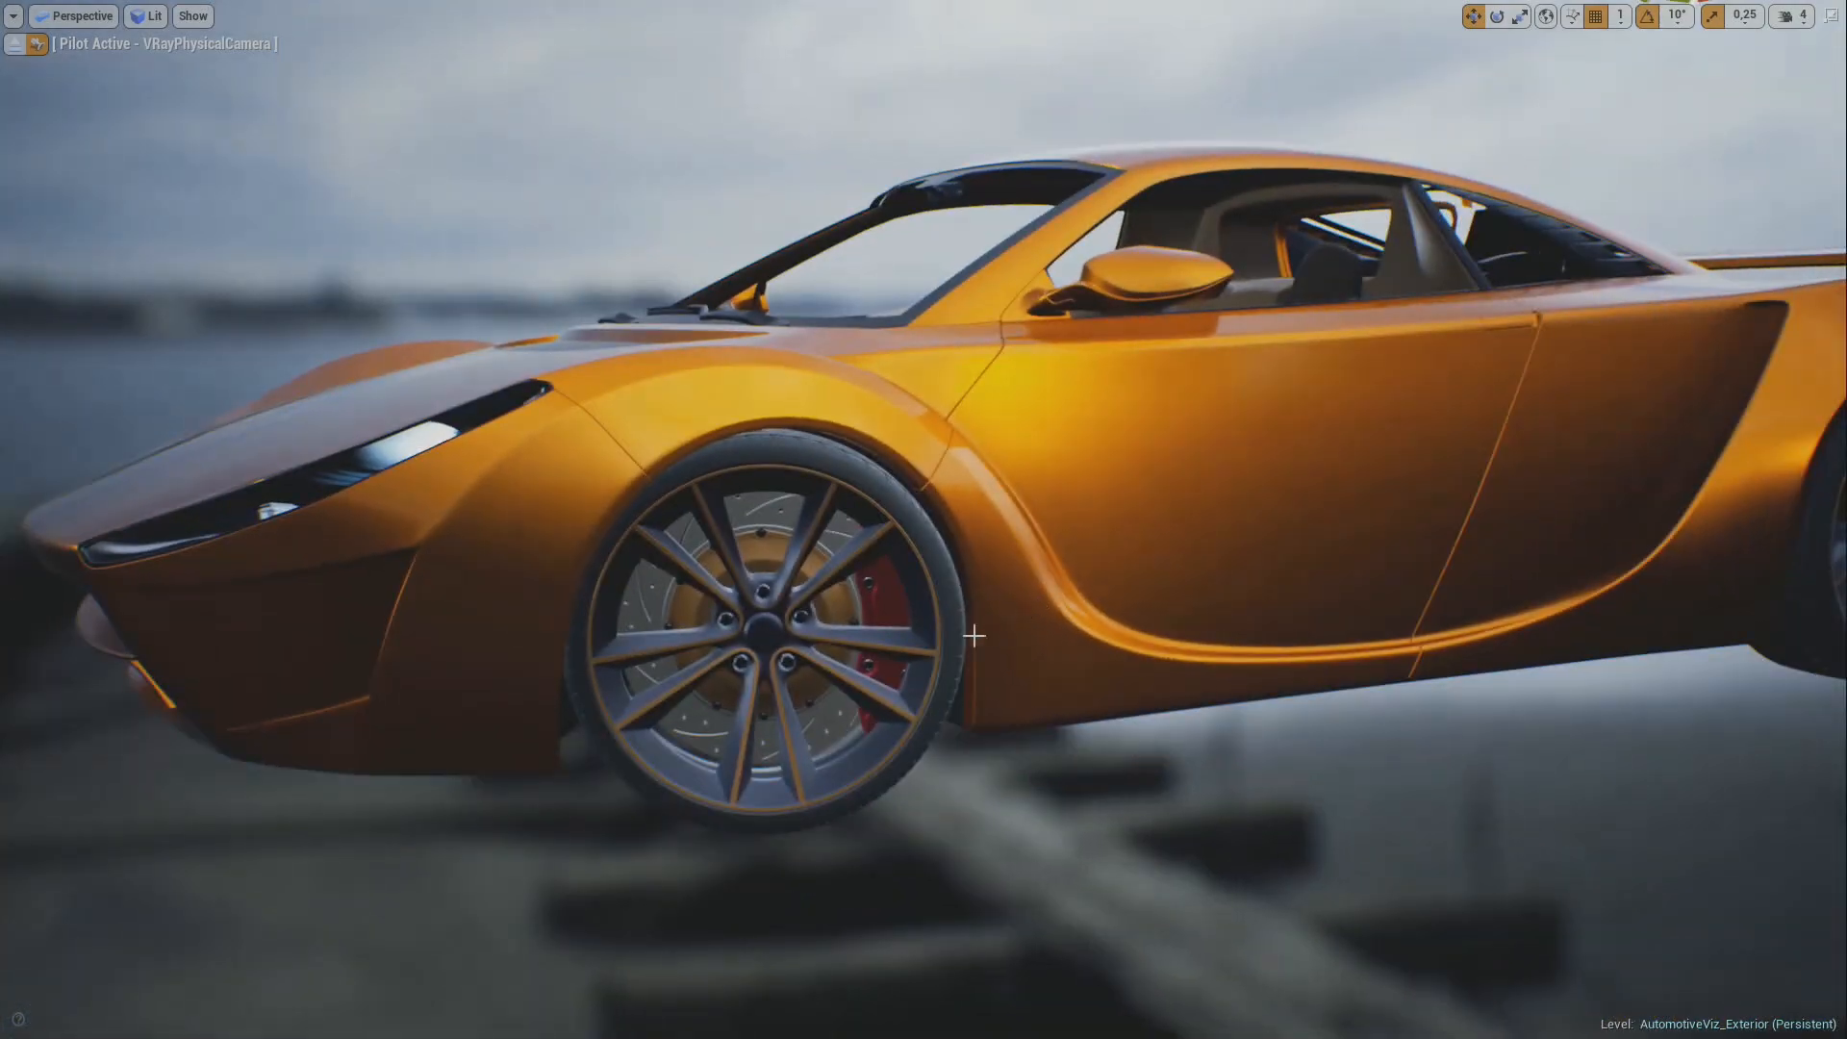
pyautogui.moveTo(850, 601); pyautogui.dragTo(967, 585, button='right')
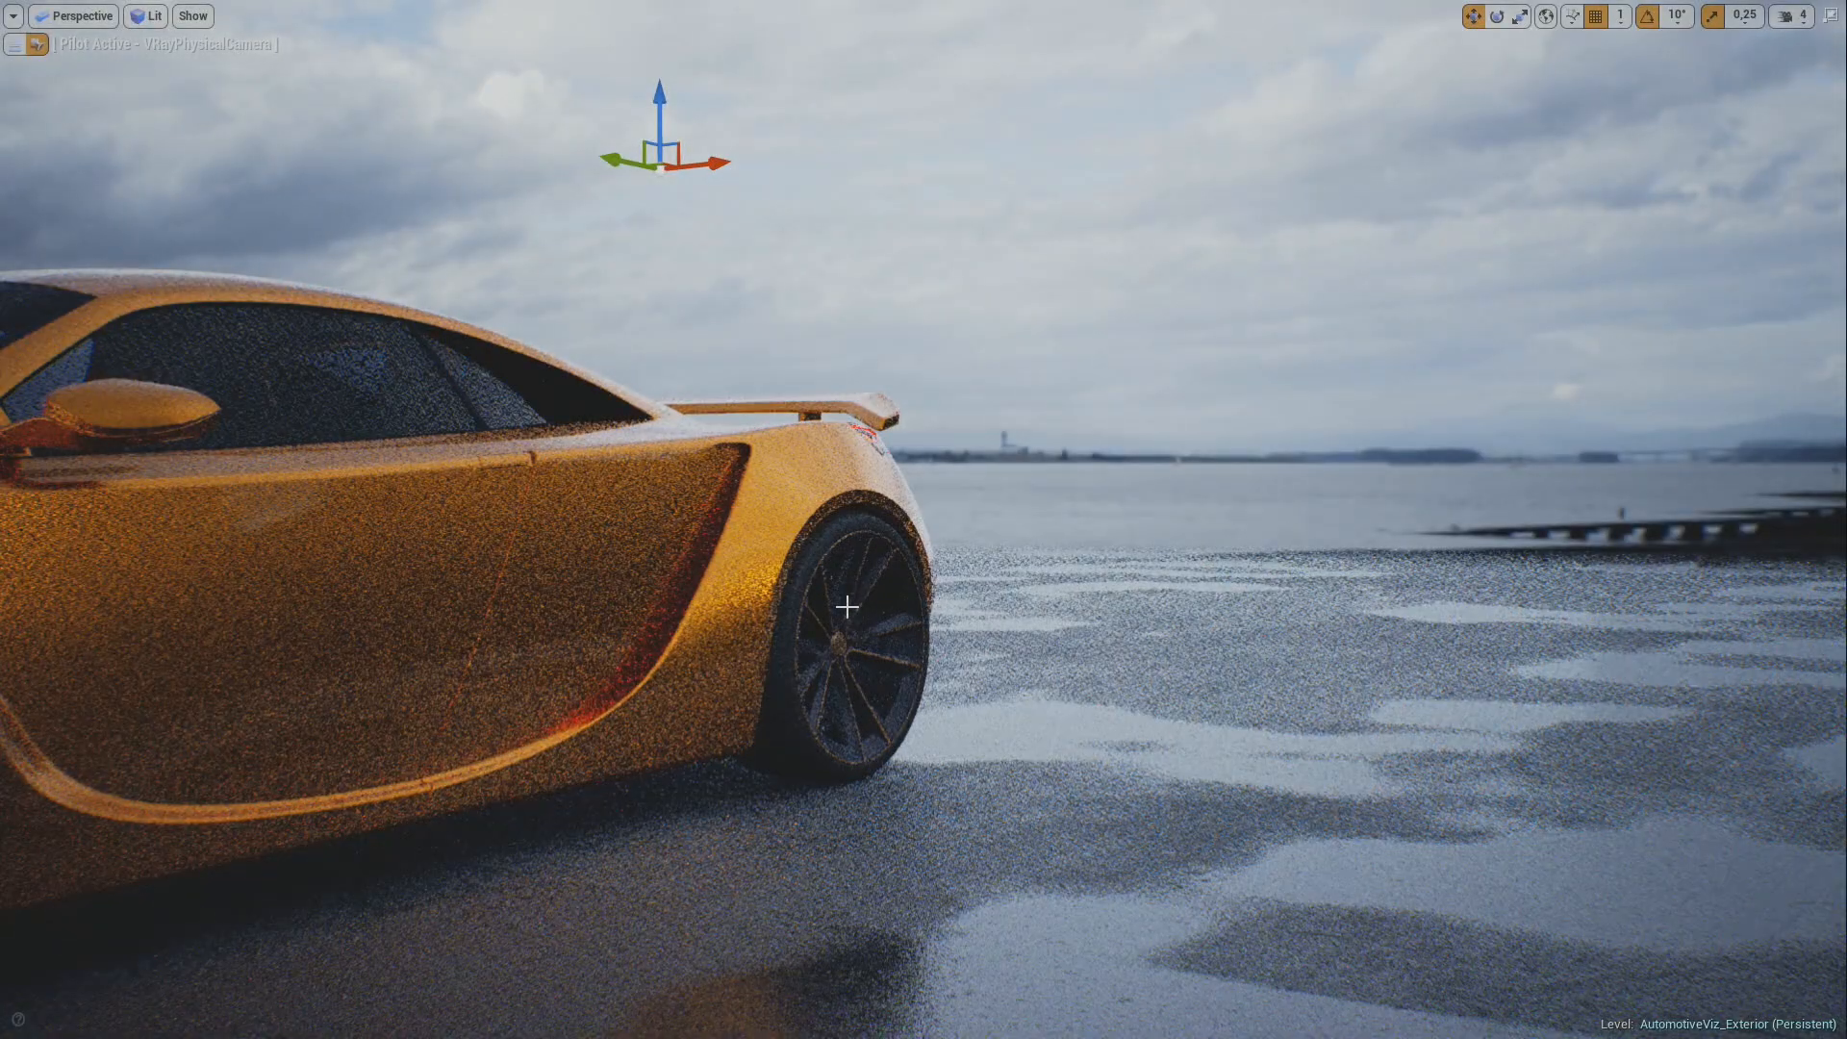
pyautogui.moveTo(1114, 587); pyautogui.dragTo(849, 648, button='right')
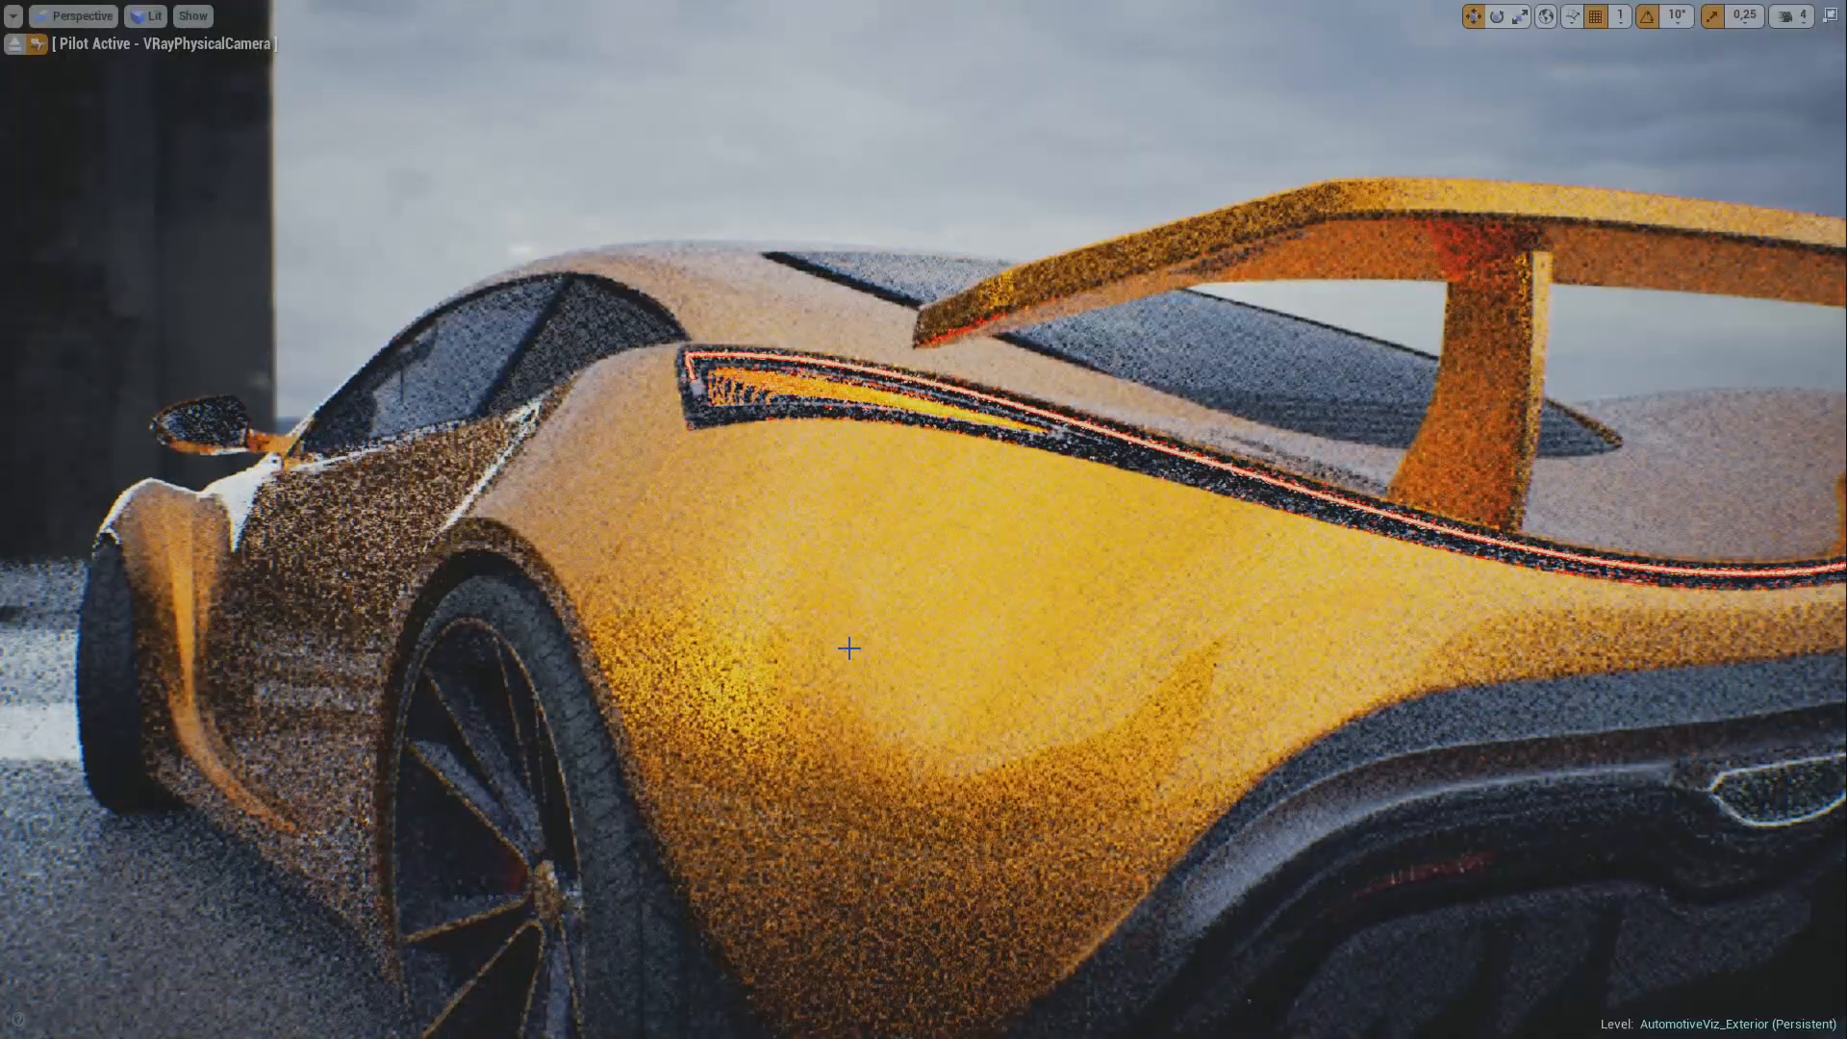
pyautogui.moveTo(923, 679); pyautogui.dragTo(936, 758, button='middle')
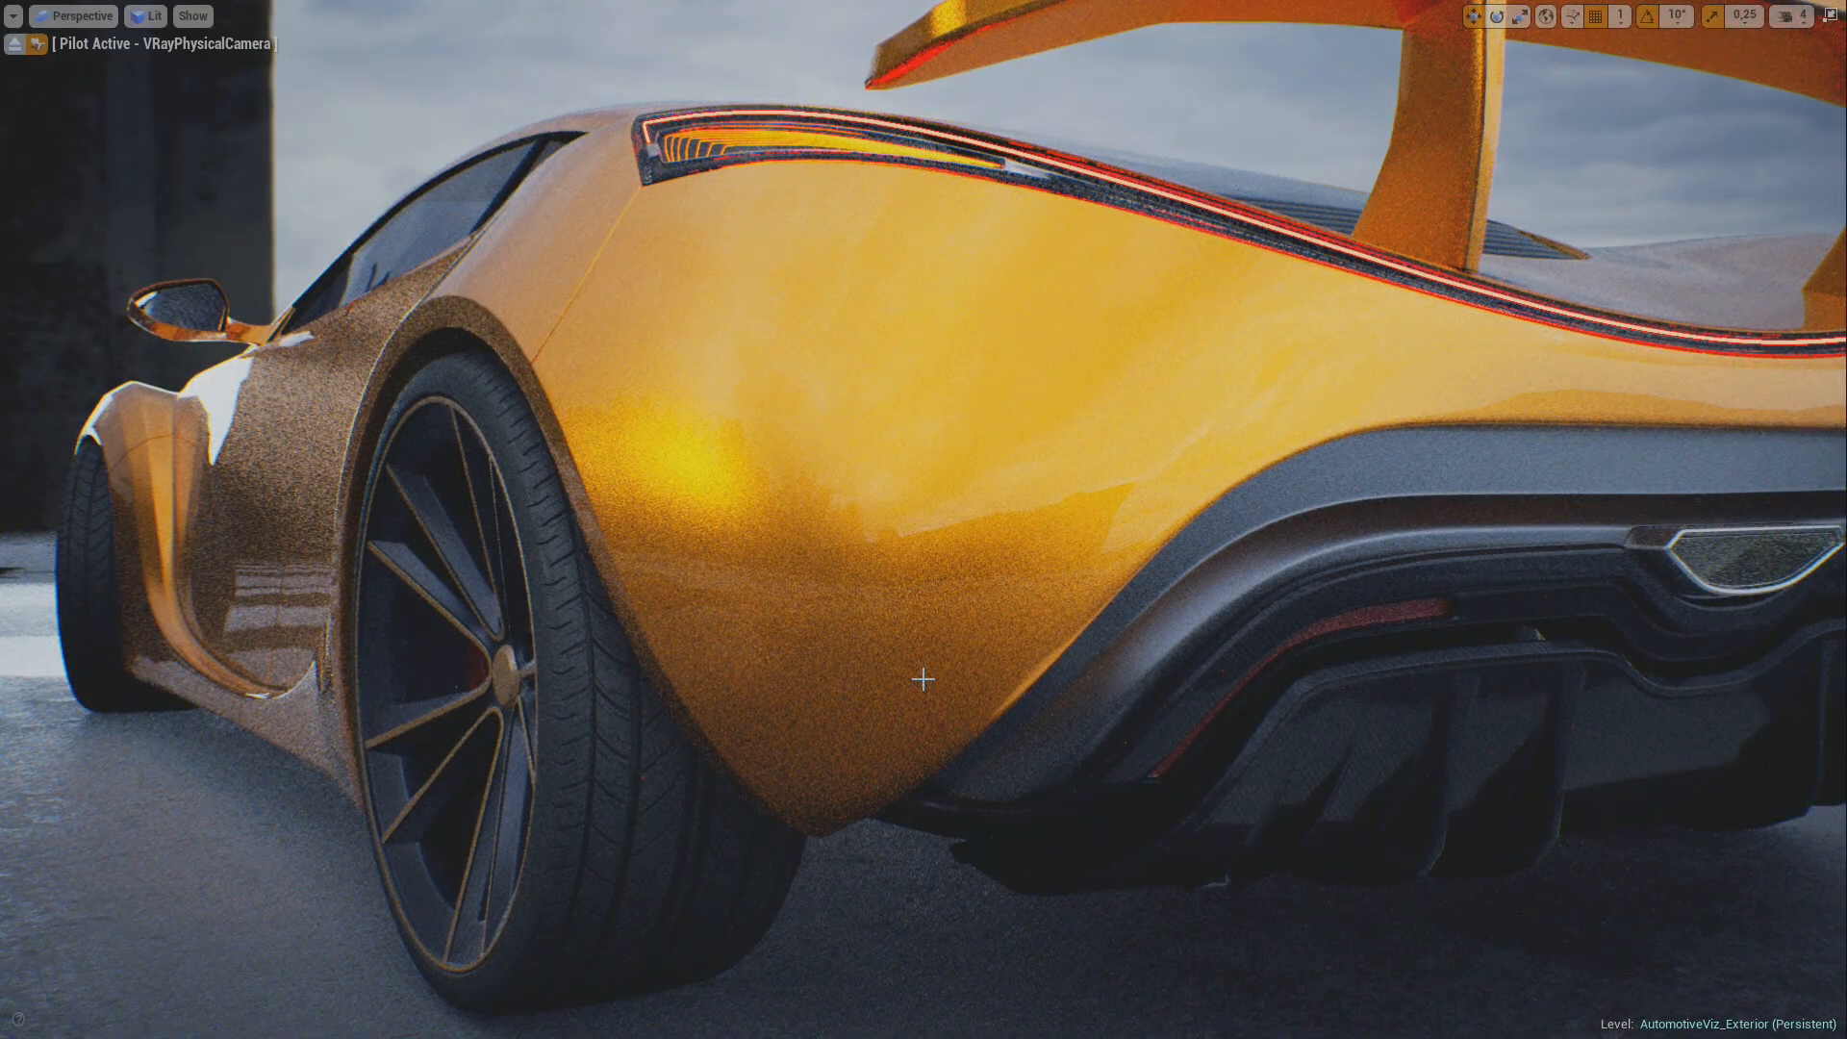
pyautogui.press('F11')
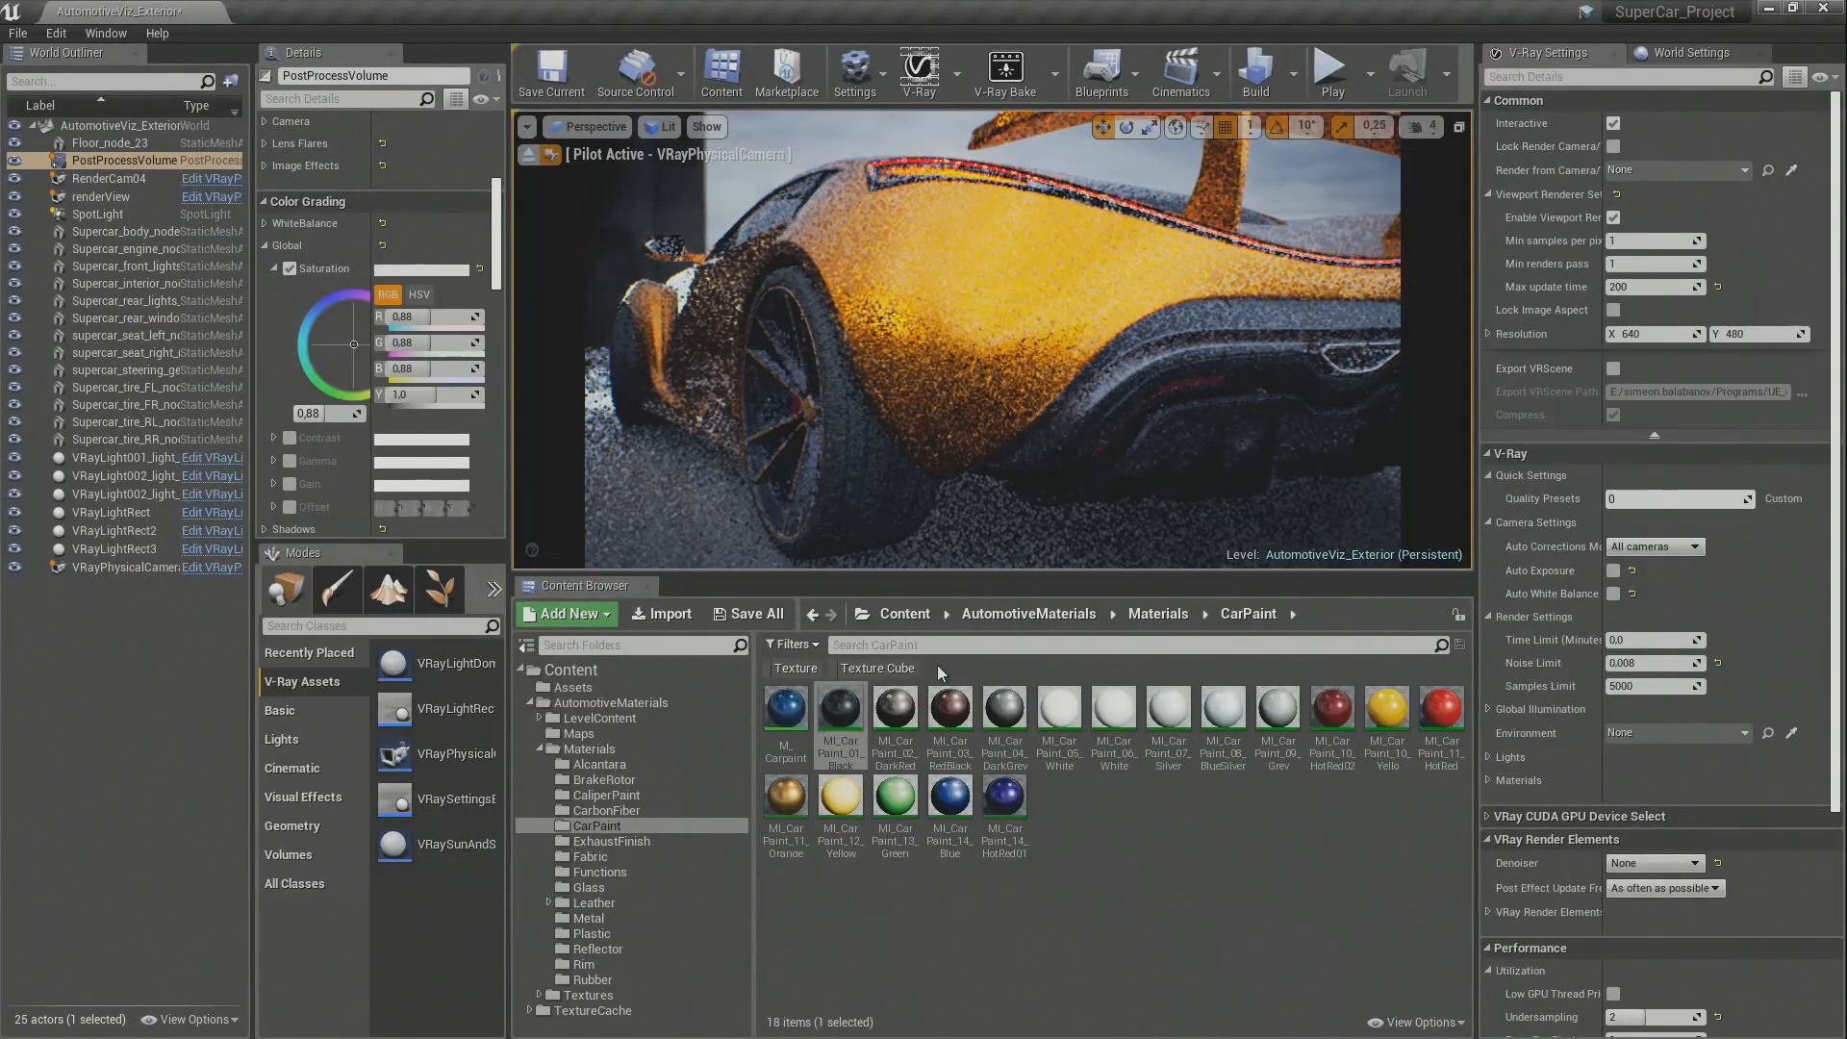
# Step: Open the Element 0 paint material of the car body for editing and keep its window beside the rendered car
pyautogui.click(927, 327)
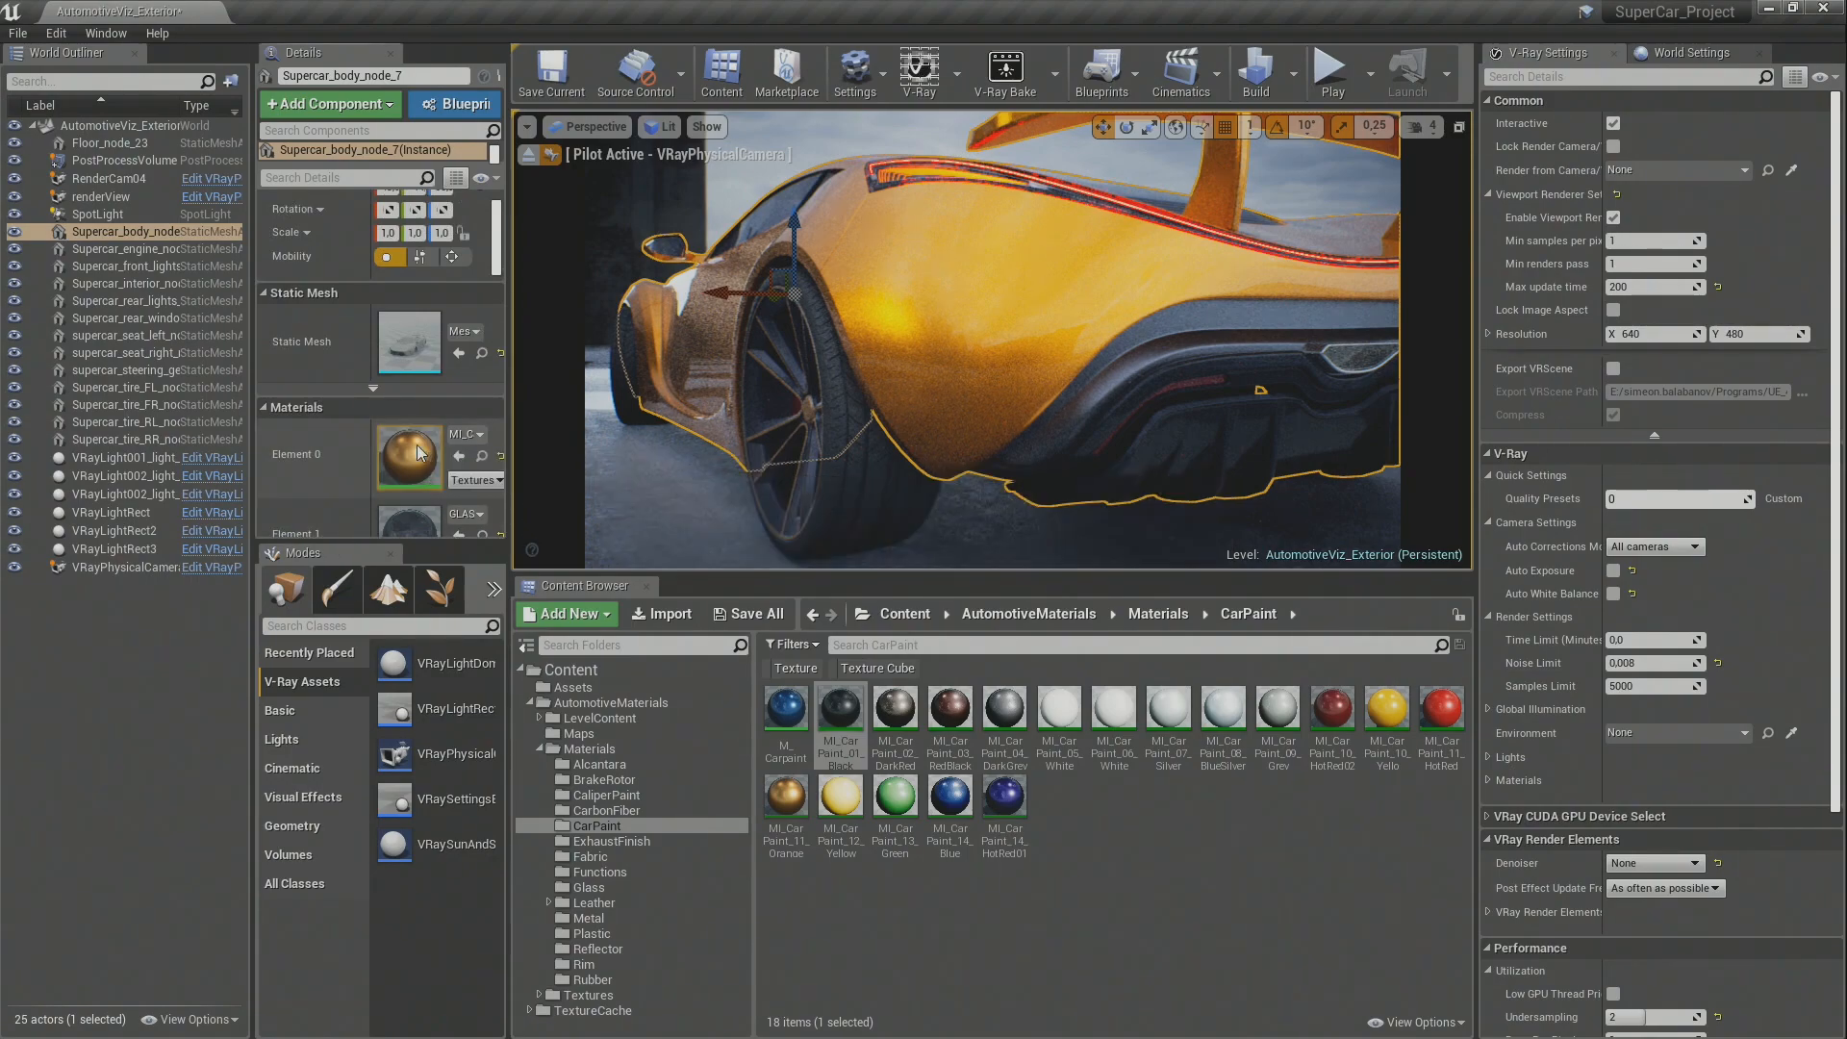
pyautogui.doubleClick(414, 454)
pyautogui.moveTo(496, 330); pyautogui.dragTo(1044, 332)
pyautogui.moveTo(1366, 56); pyautogui.dragTo(1611, 52)
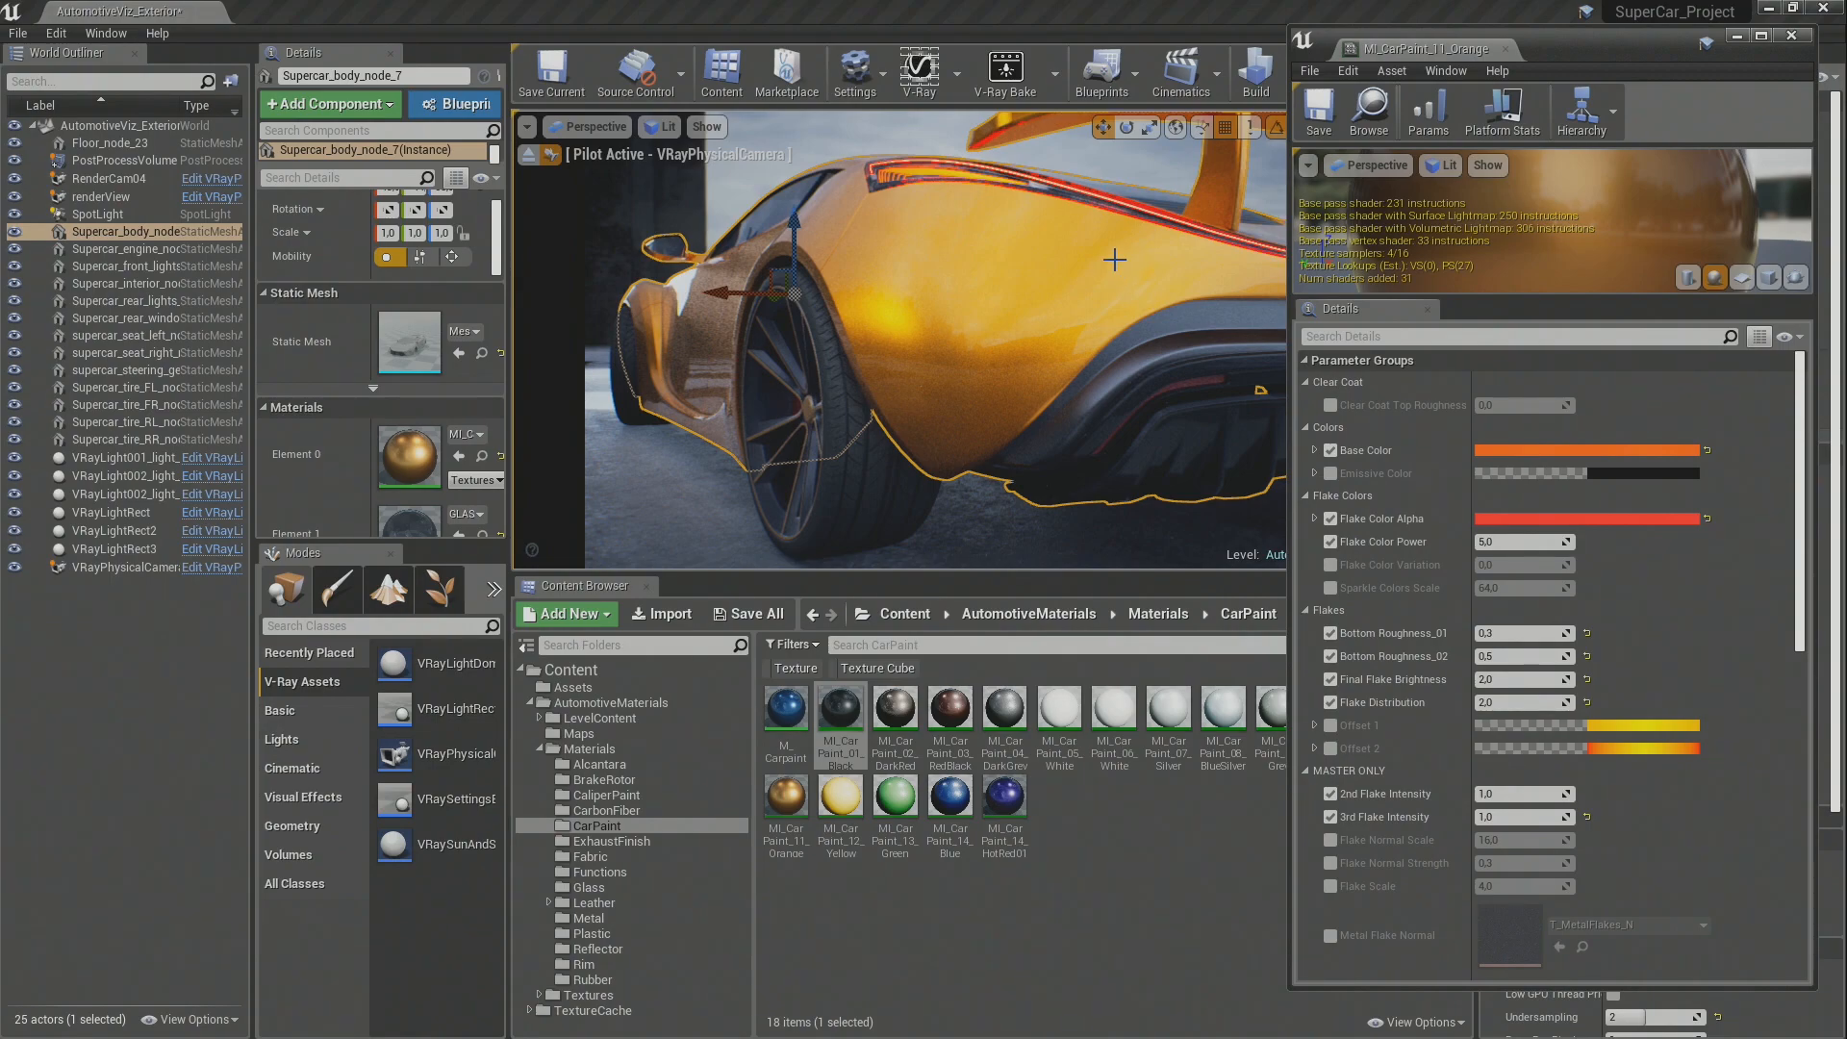
pyautogui.rightClick(1114, 259)
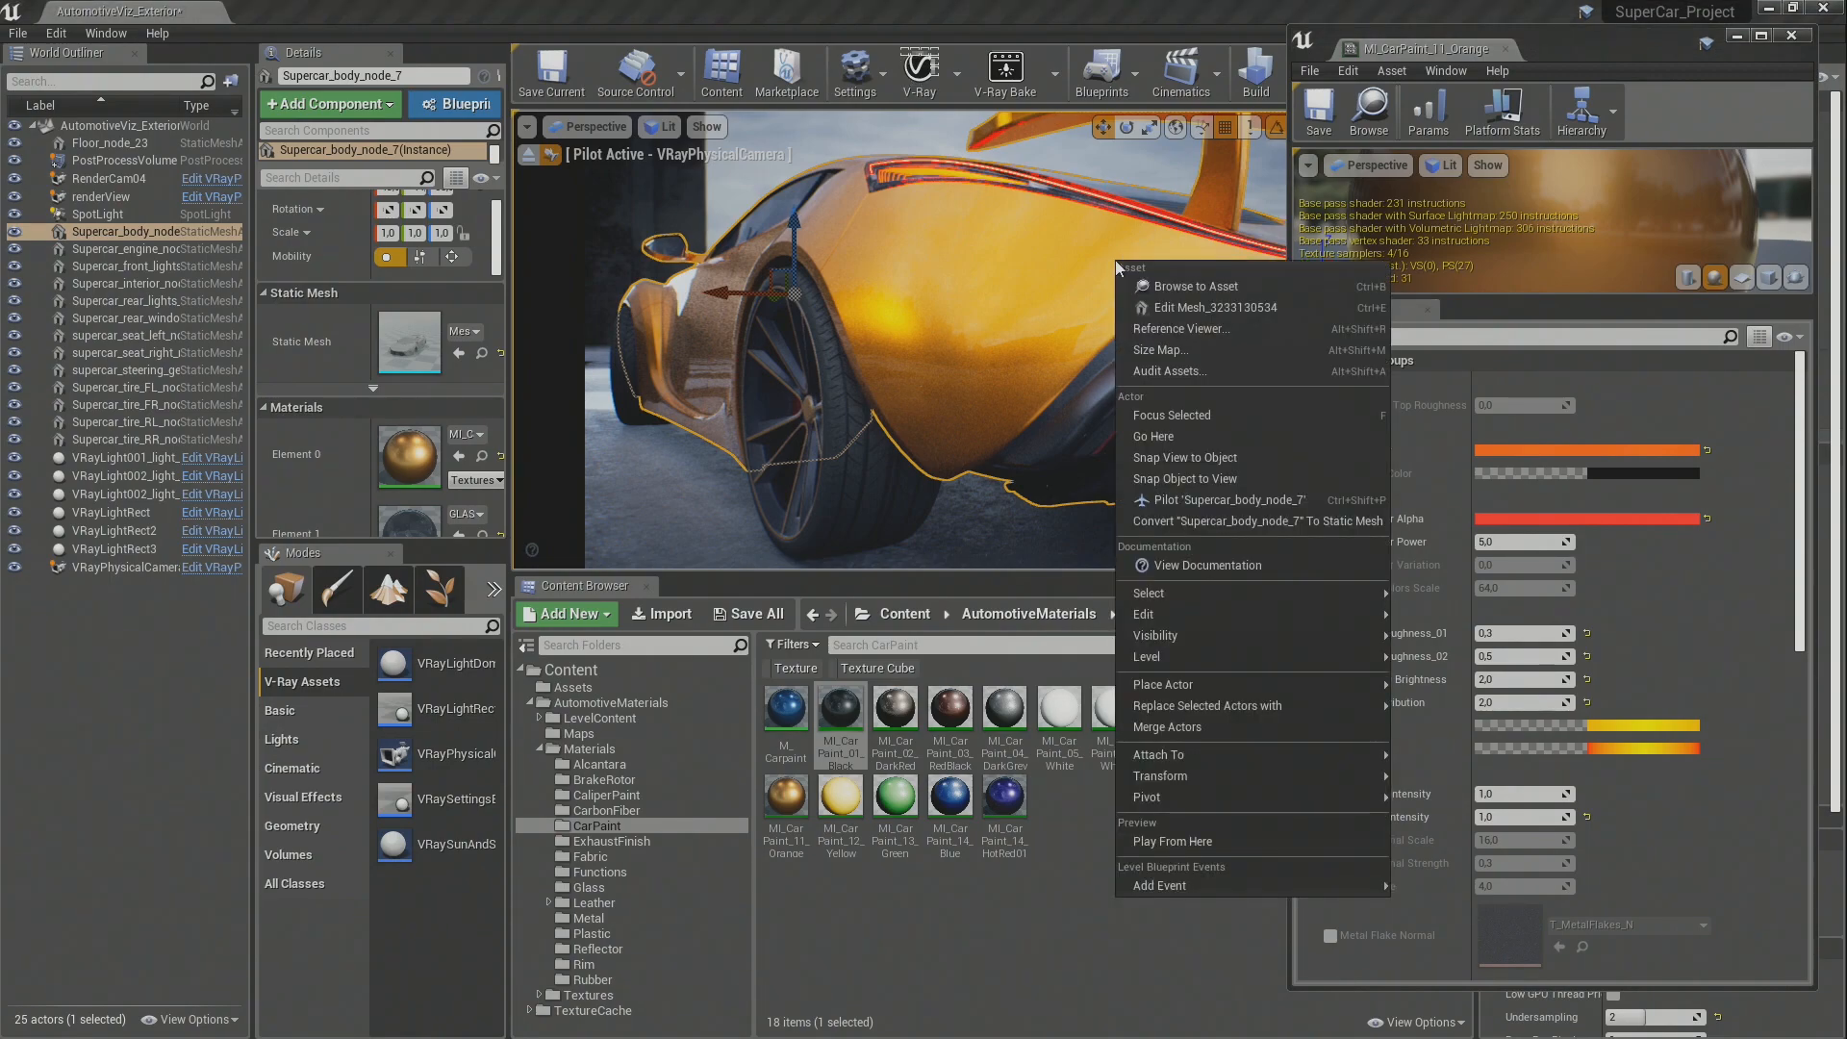
pyautogui.click(1192, 39)
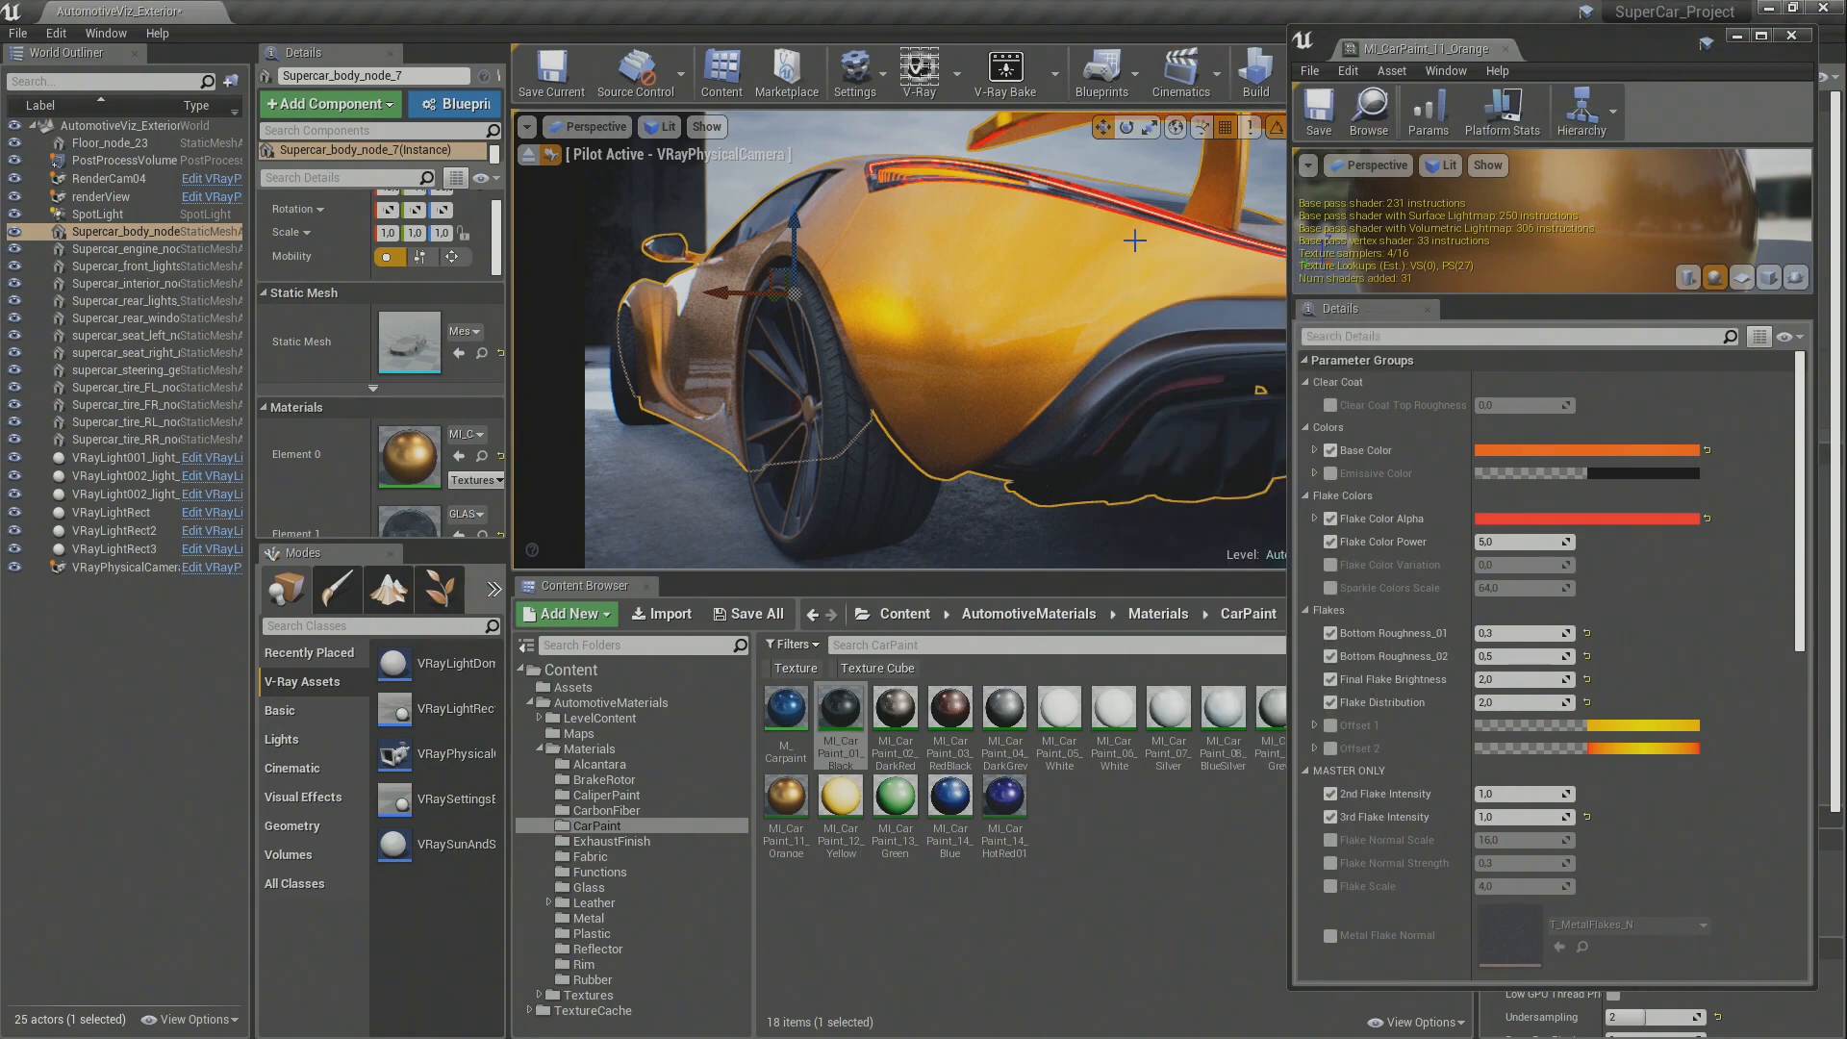
# Step: Show the viewport in immersive mode and set the orange car paint's Metallic parameter to 0.0
pyautogui.press('F11')
pyautogui.scroll(-2, 1443, 558)
pyautogui.scroll(-5, 1458, 577)
pyautogui.scroll(5, 1457, 609)
pyautogui.scroll(-12, 1458, 609)
pyautogui.click(1522, 683)
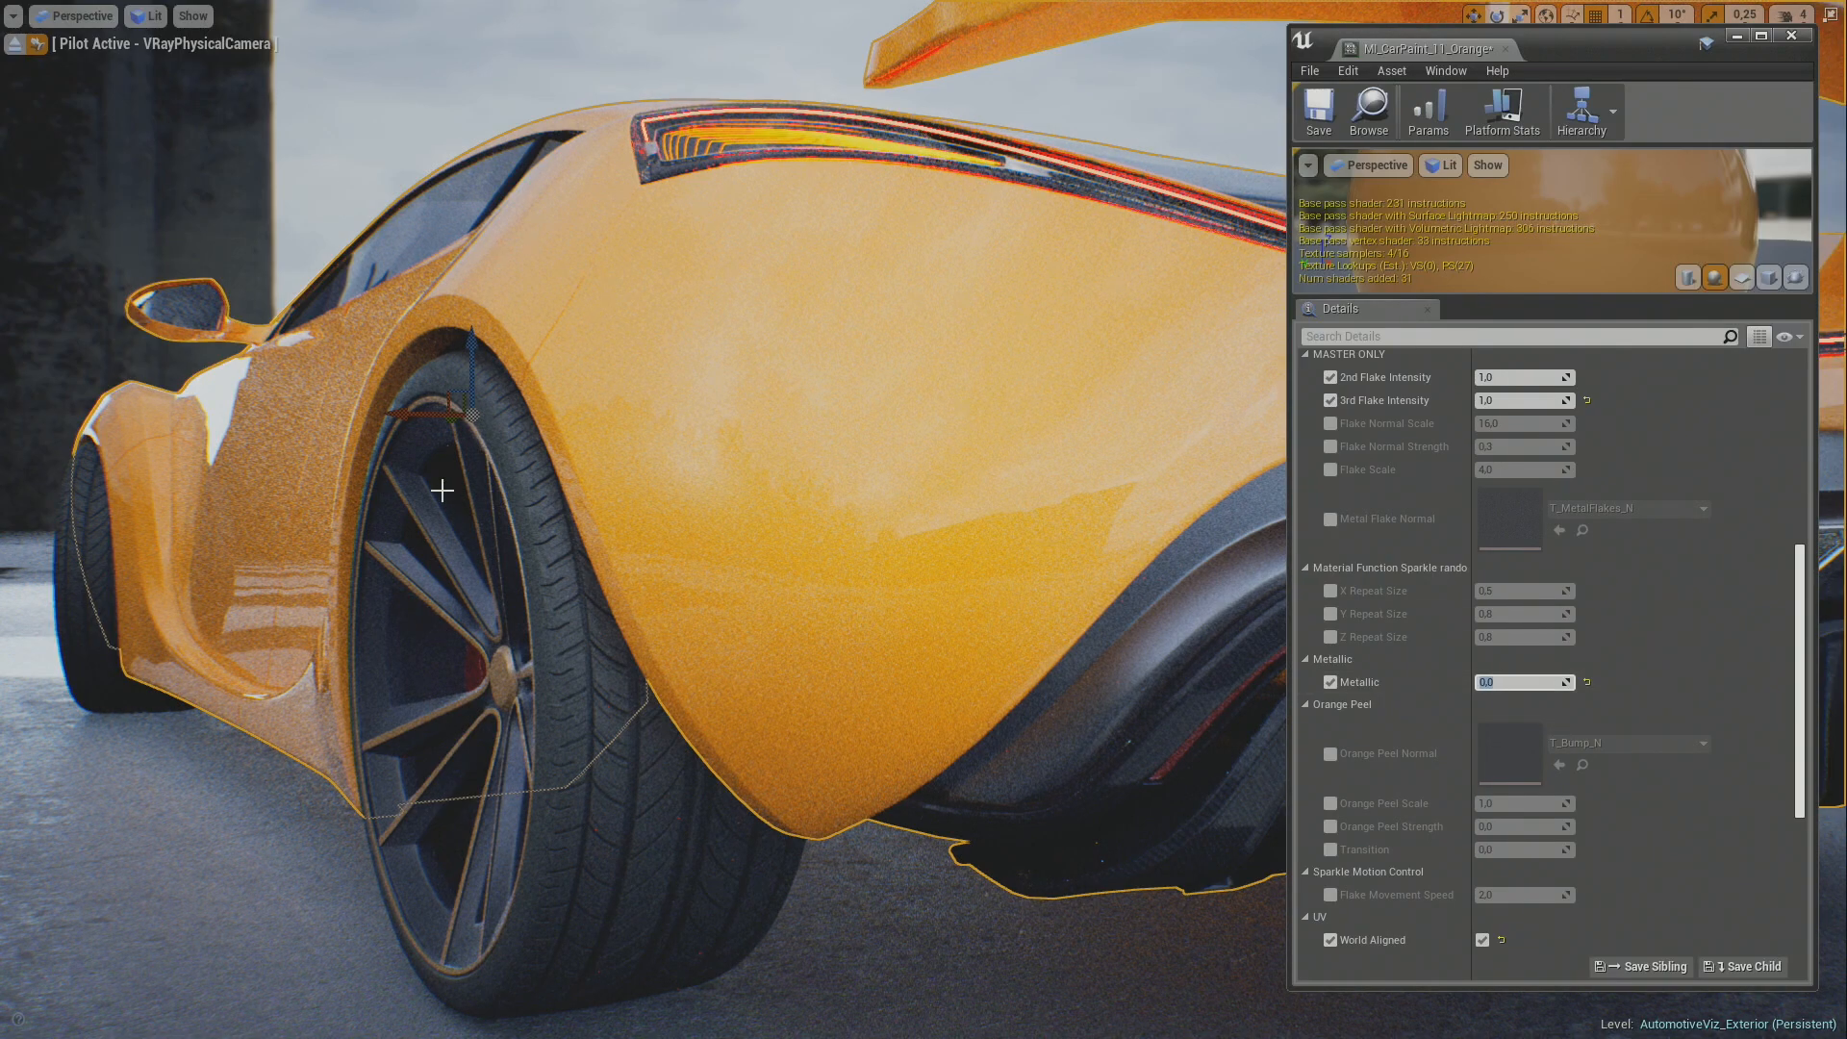
# Step: Enable Game View in the viewport options to hide the selection outline and gizmo
pyautogui.click(12, 15)
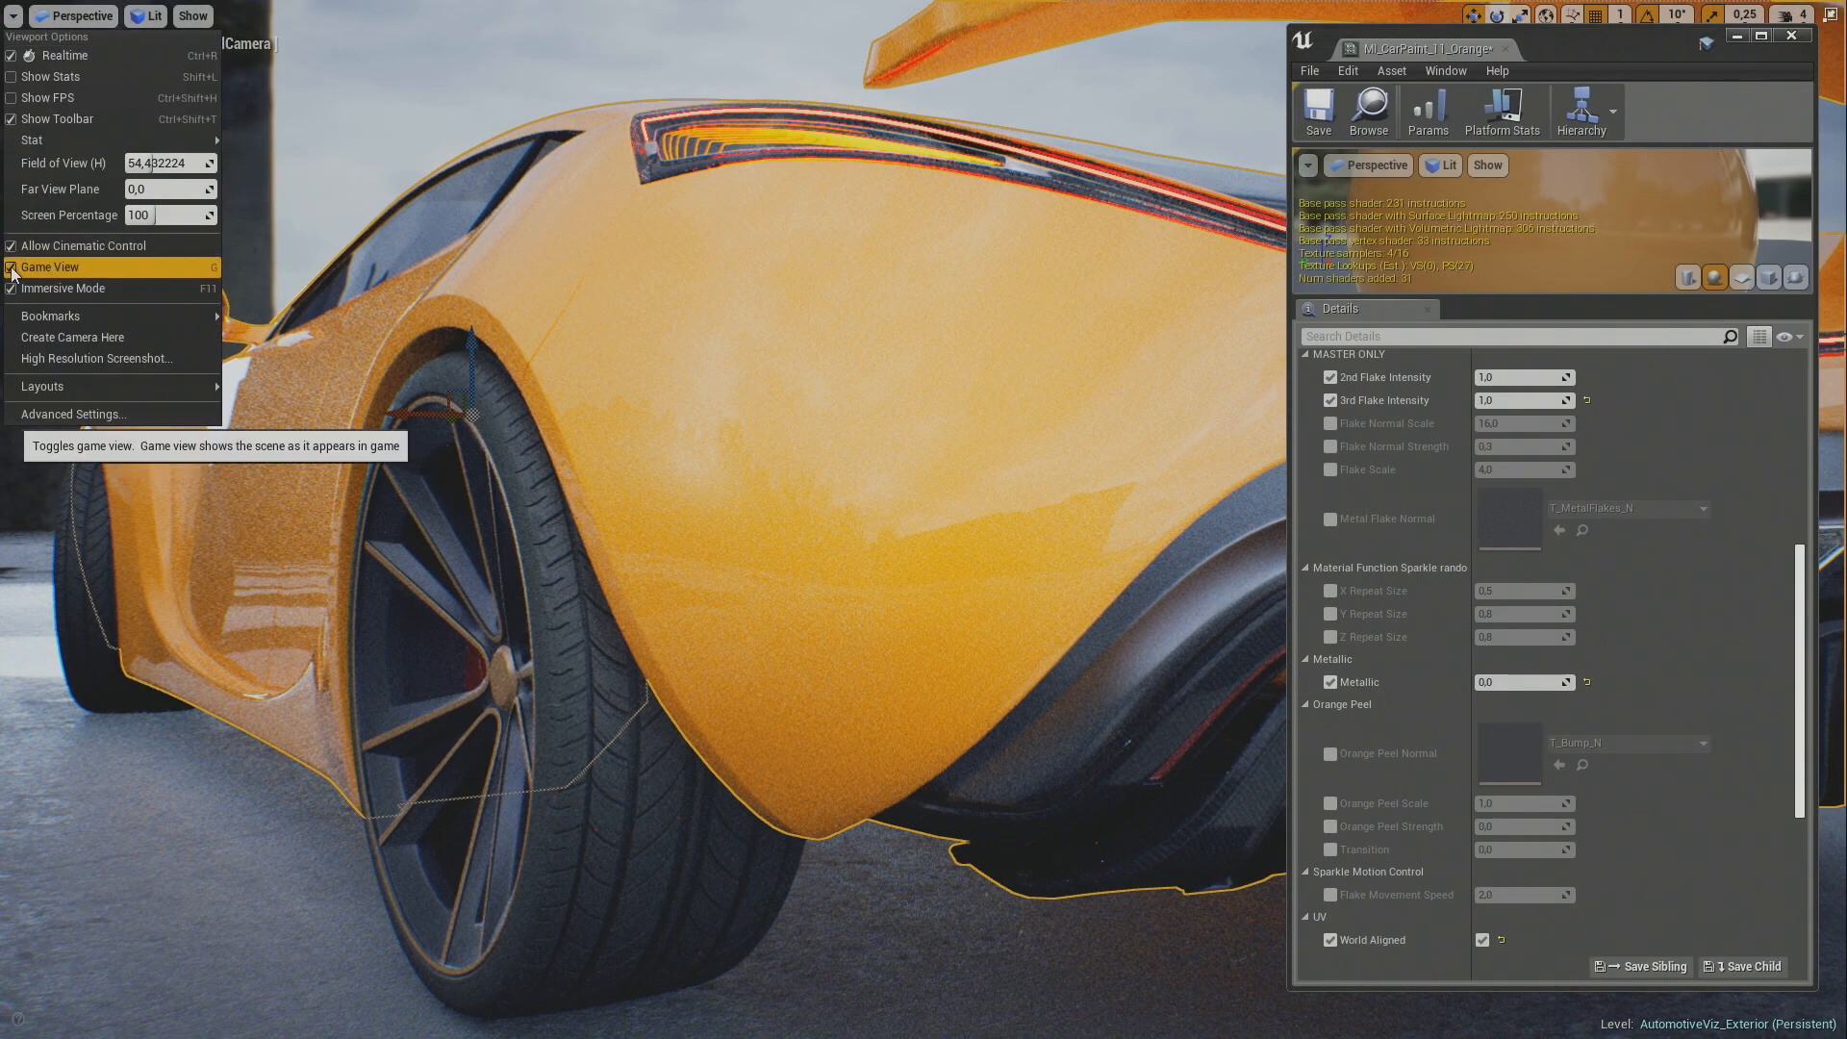
pyautogui.click(14, 272)
pyautogui.click(14, 272)
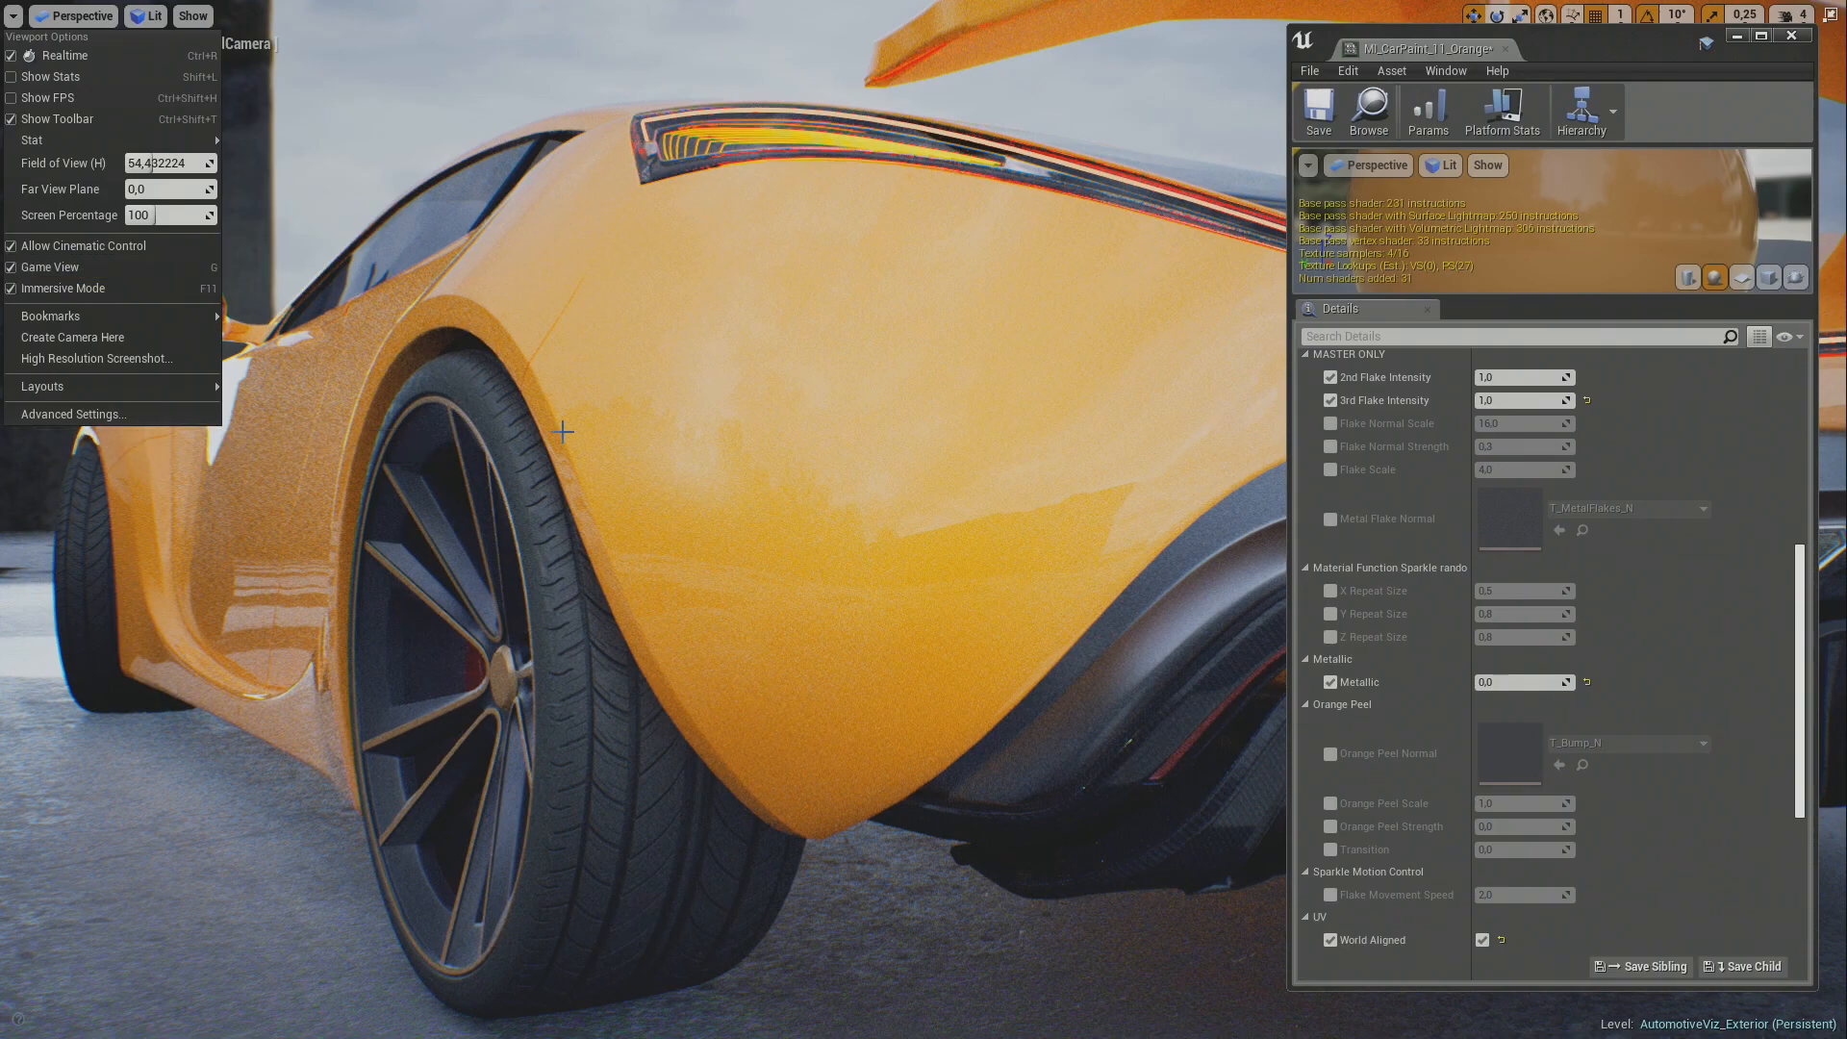
pyautogui.click(1364, 320)
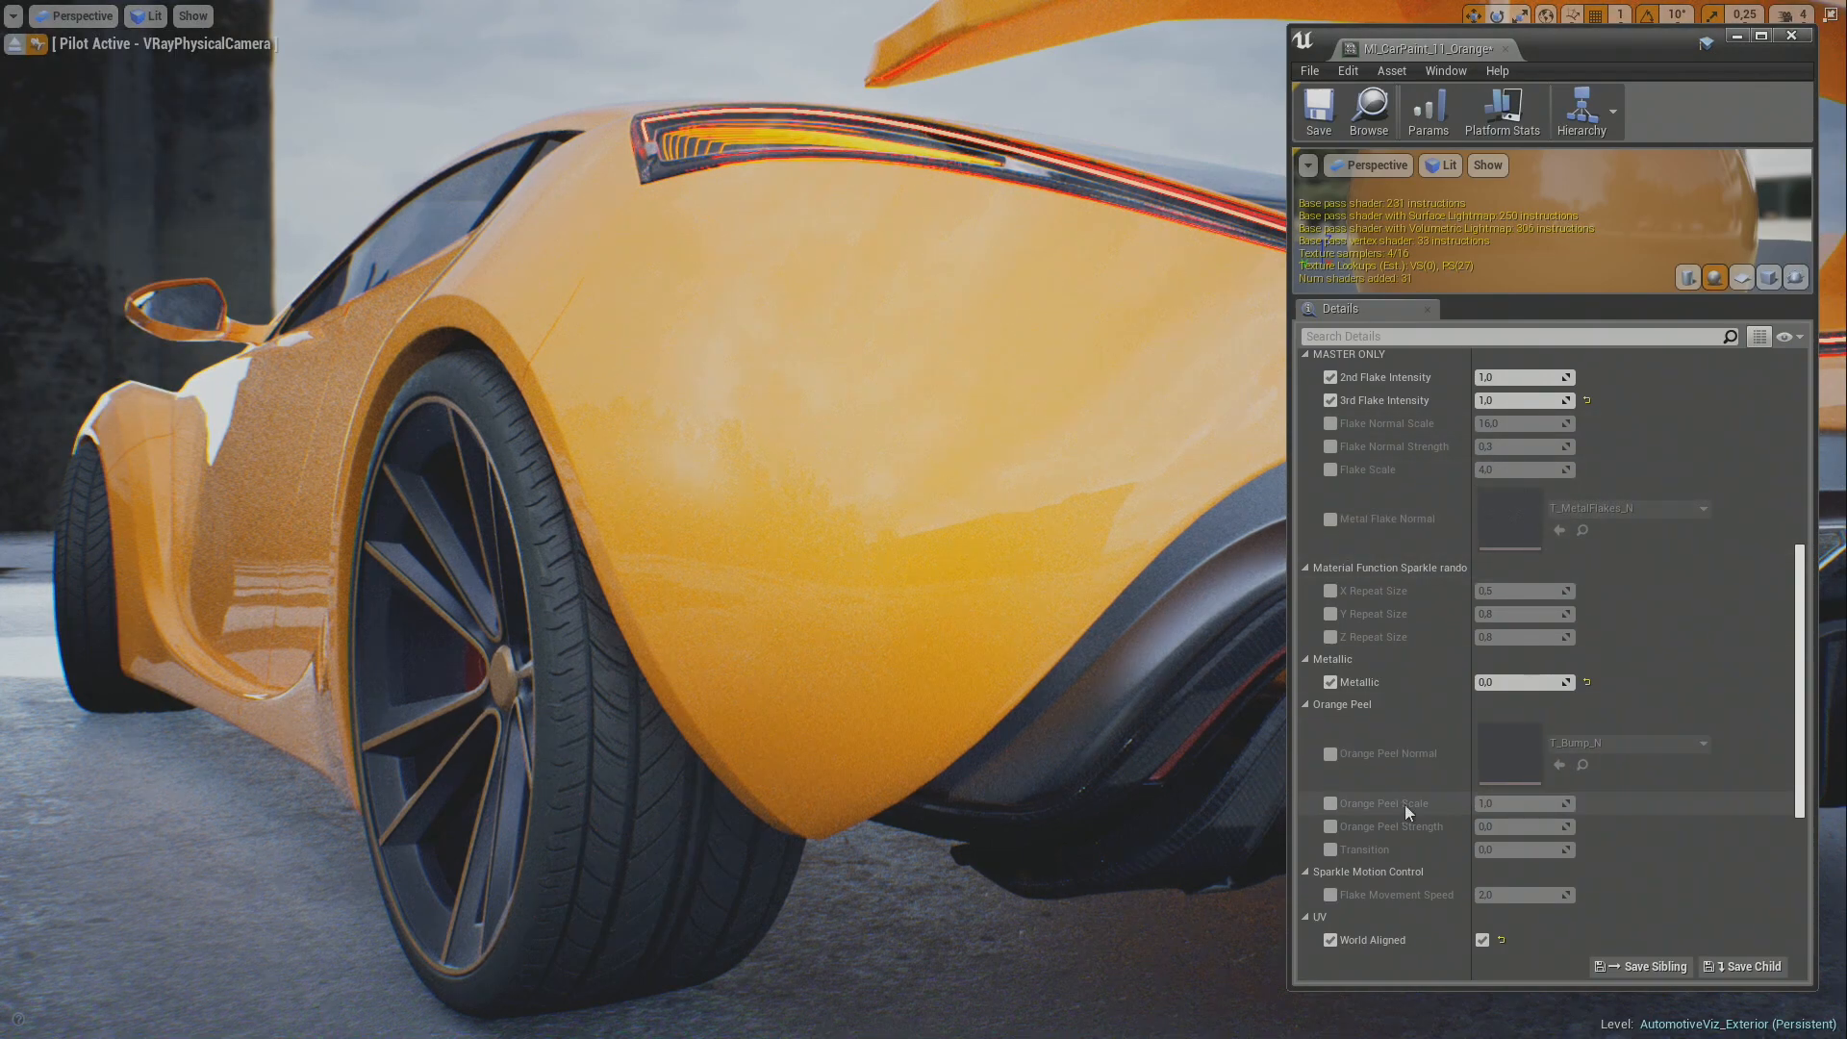
# Step: Set the car paint's Base Color to a light yellow with hue about 57.4, saturation 0.75 and value 1.1
pyautogui.scroll(3, 1407, 817)
pyautogui.scroll(5, 1418, 846)
pyautogui.click(1588, 449)
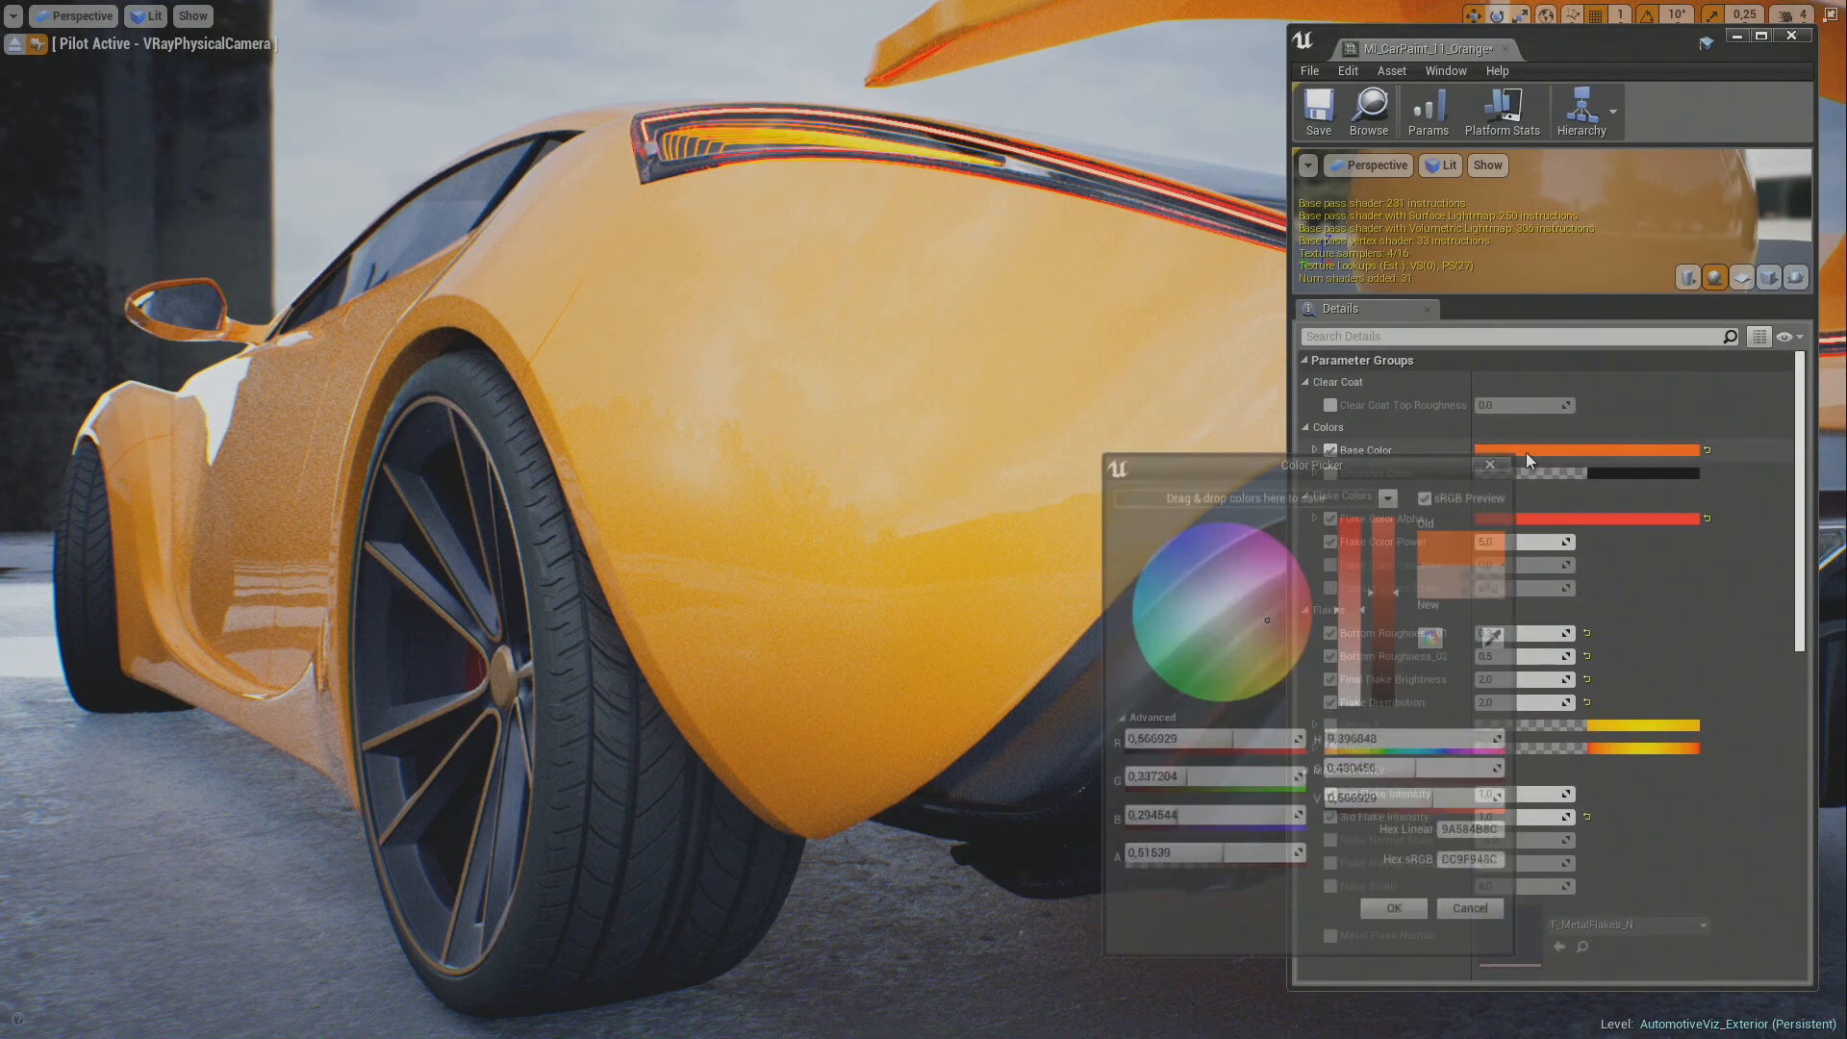
pyautogui.click(1239, 670)
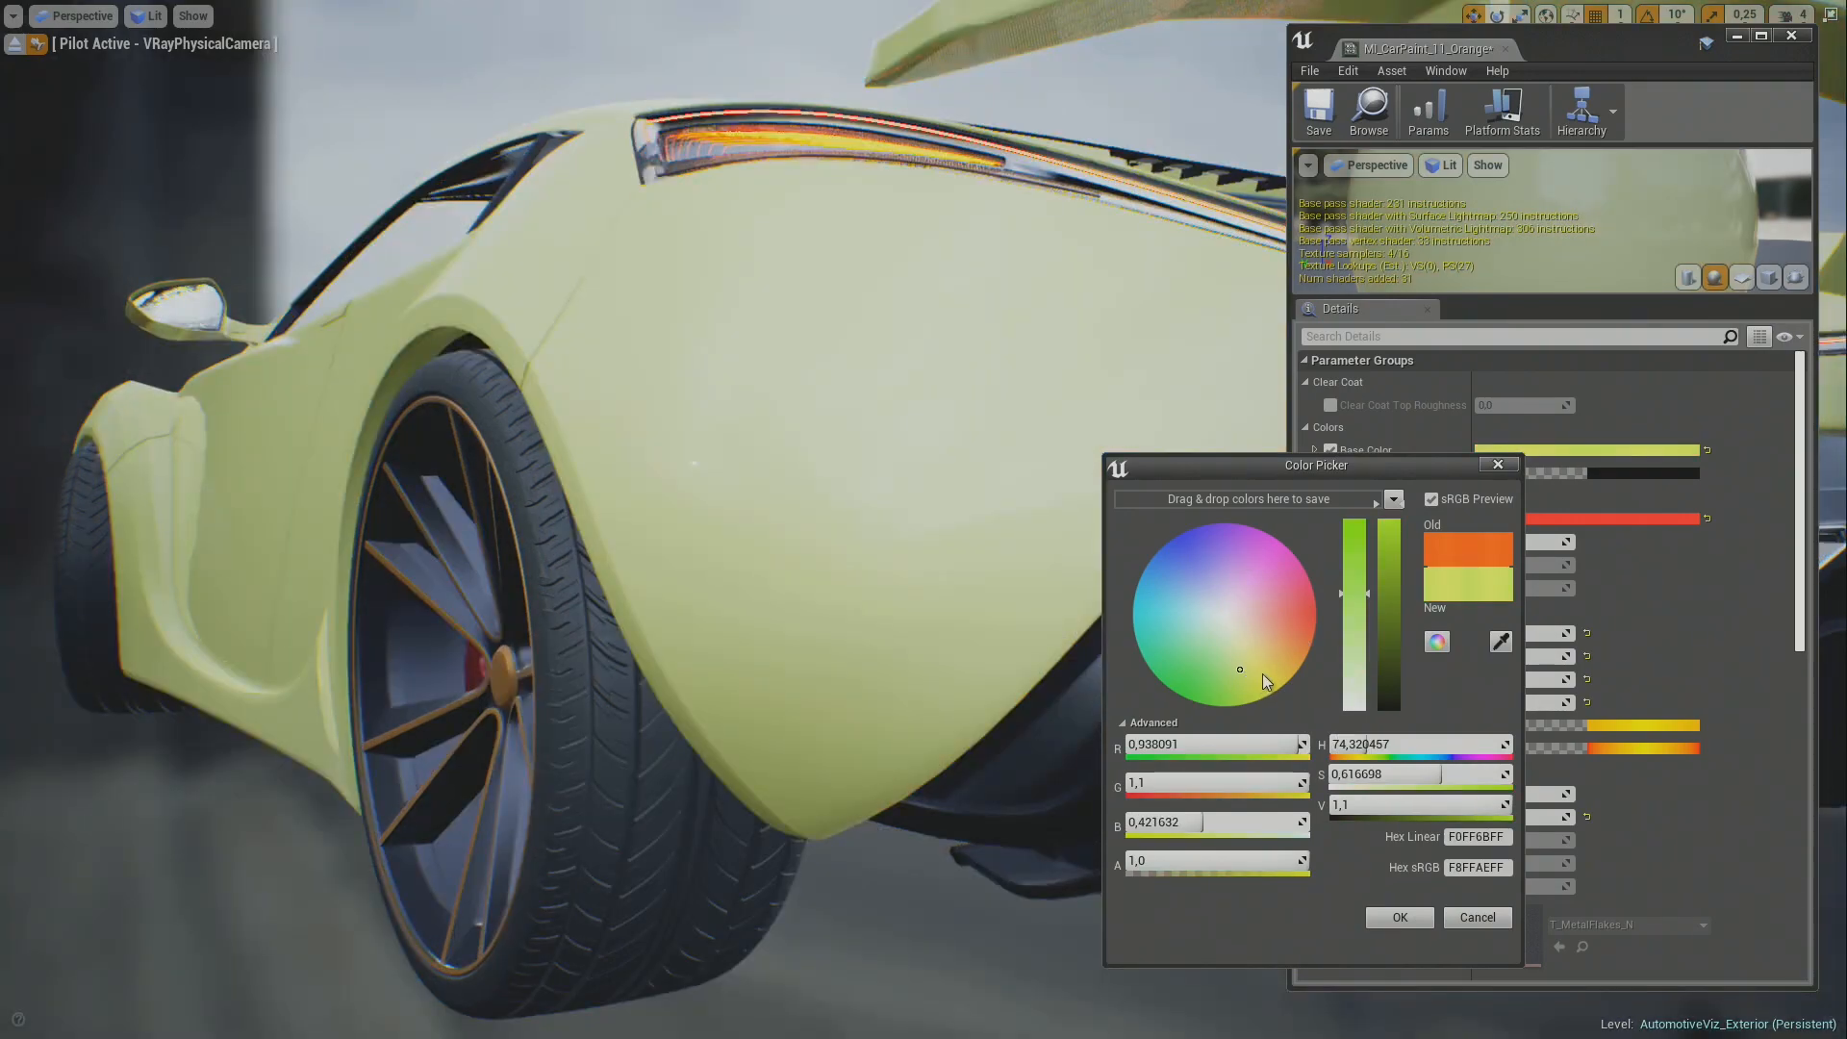
pyautogui.click(1262, 673)
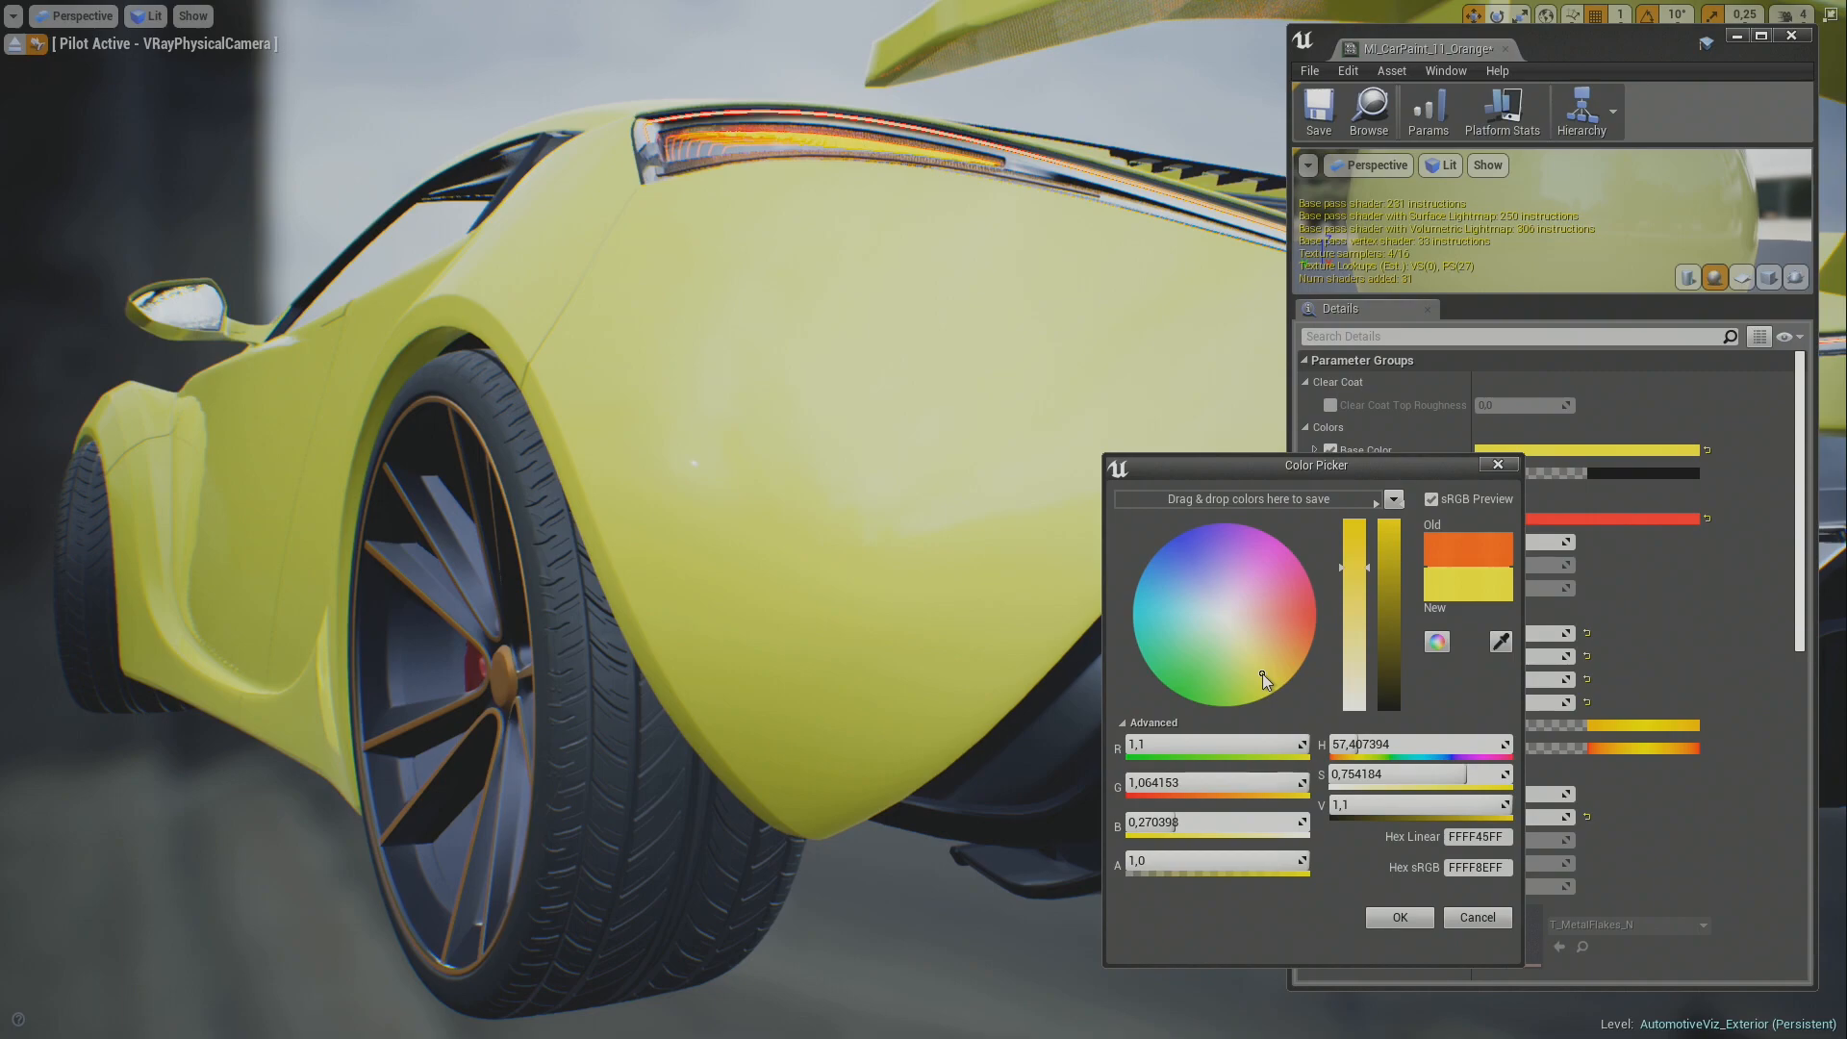
pyautogui.click(1425, 917)
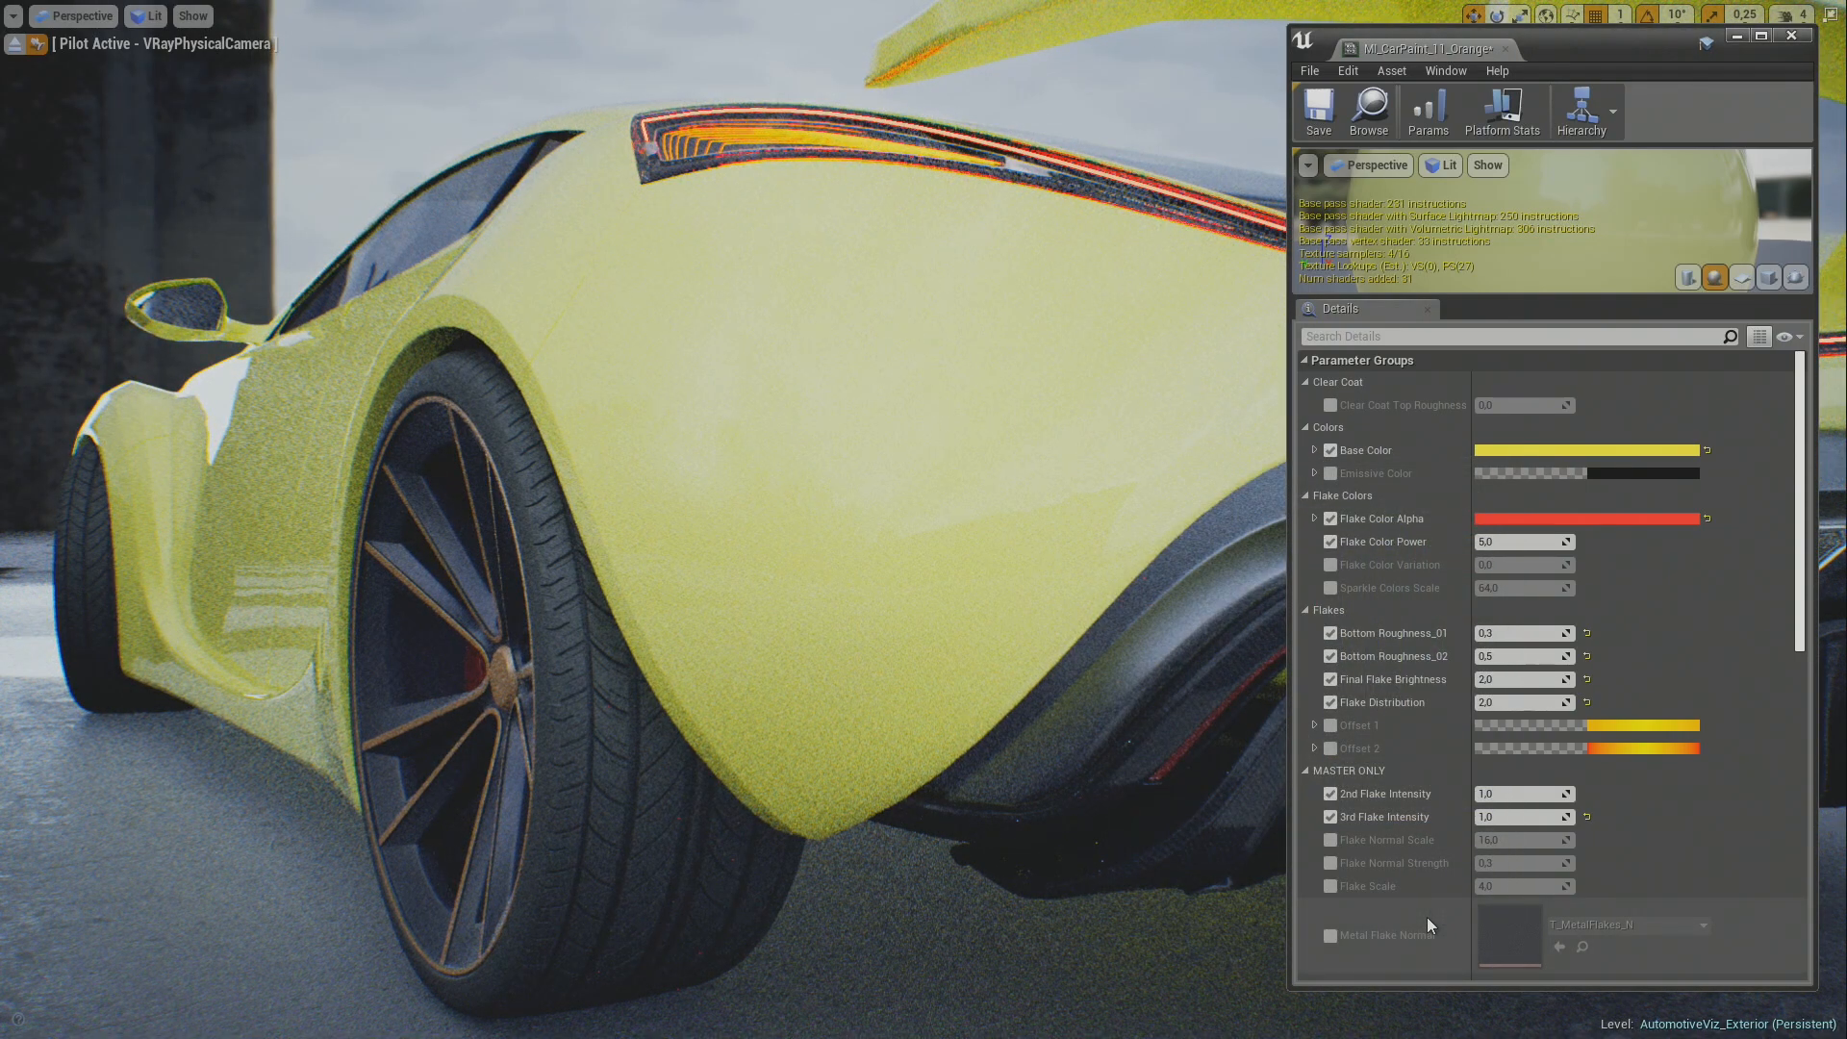
# Step: Examine the yellow car paint from the rear quarter and around to the front wheel and headlight
pyautogui.moveTo(952, 594)
pyautogui.mouseDown(button='right')
pyautogui.moveTo(891, 591)
pyautogui.moveTo(950, 629)
pyautogui.mouseUp(button='right')
pyautogui.press('s')
pyautogui.press('e')
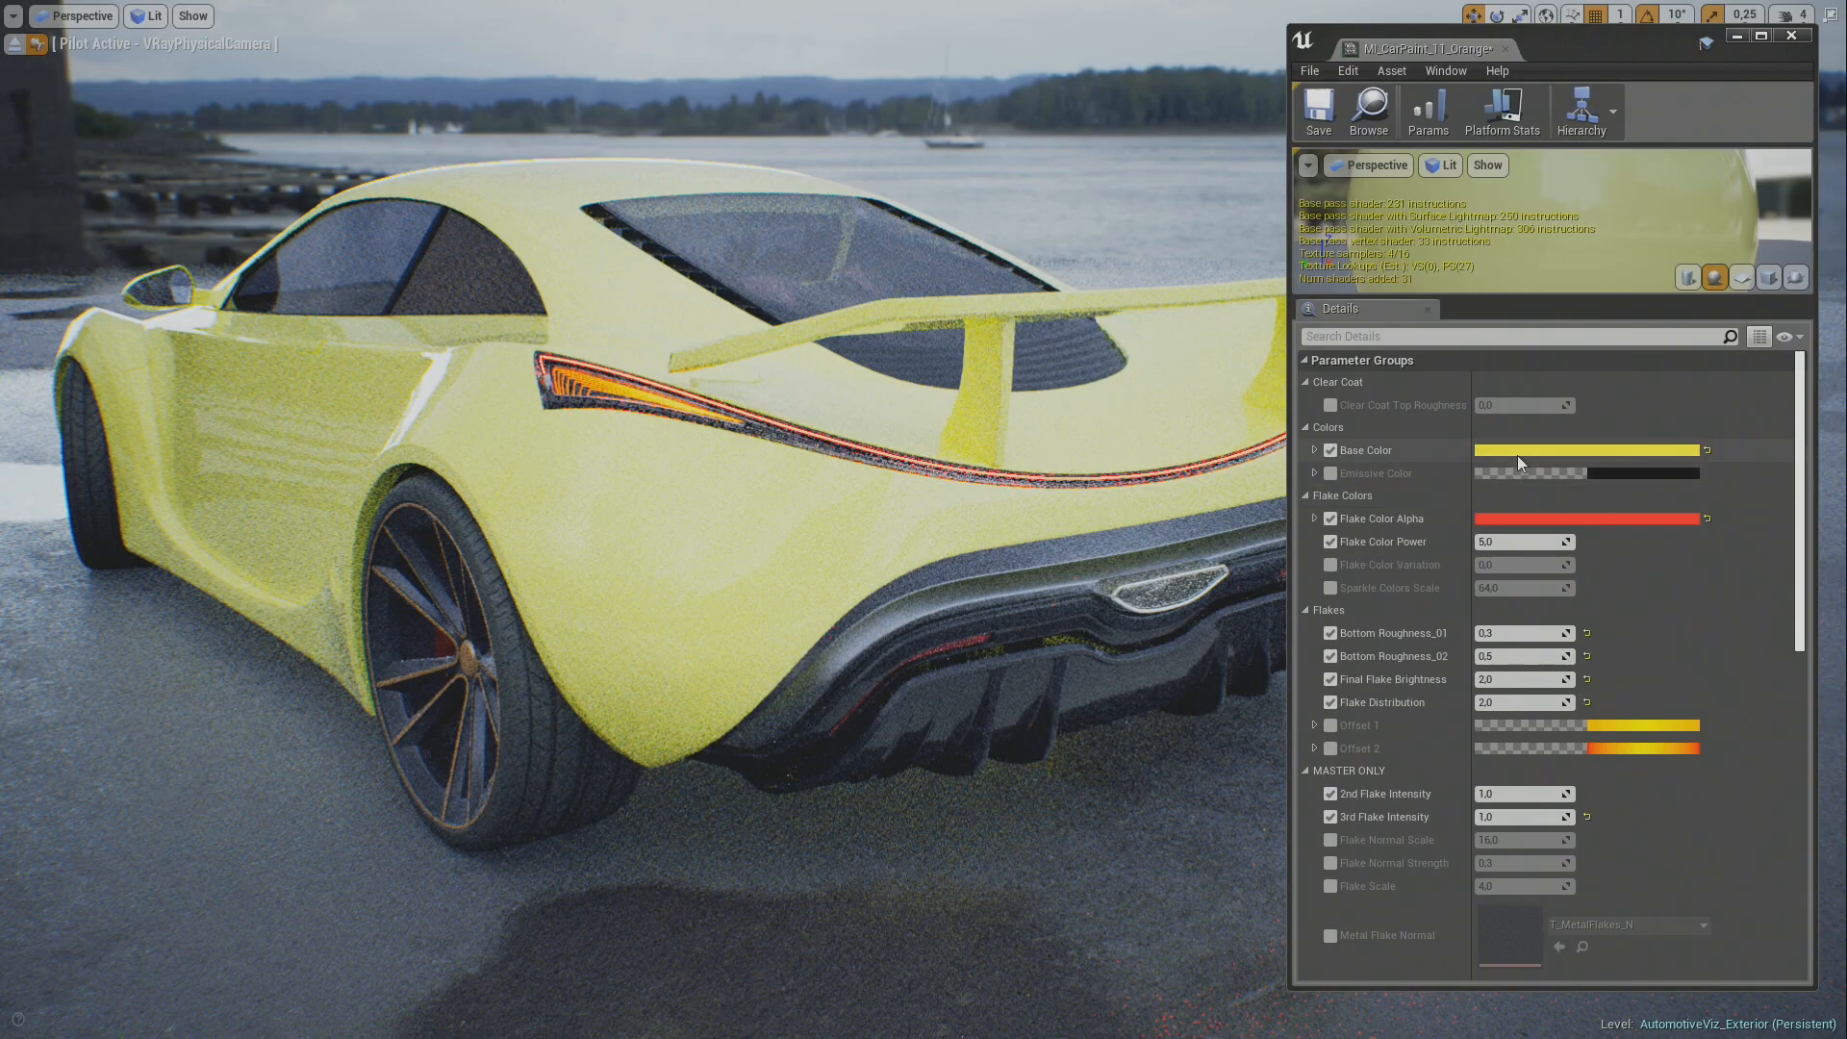
pyautogui.moveTo(376, 454); pyautogui.dragTo(339, 444, button='right')
pyautogui.press('w')
pyautogui.press('s')
pyautogui.press('w')
pyautogui.press('w')
pyautogui.press('s')
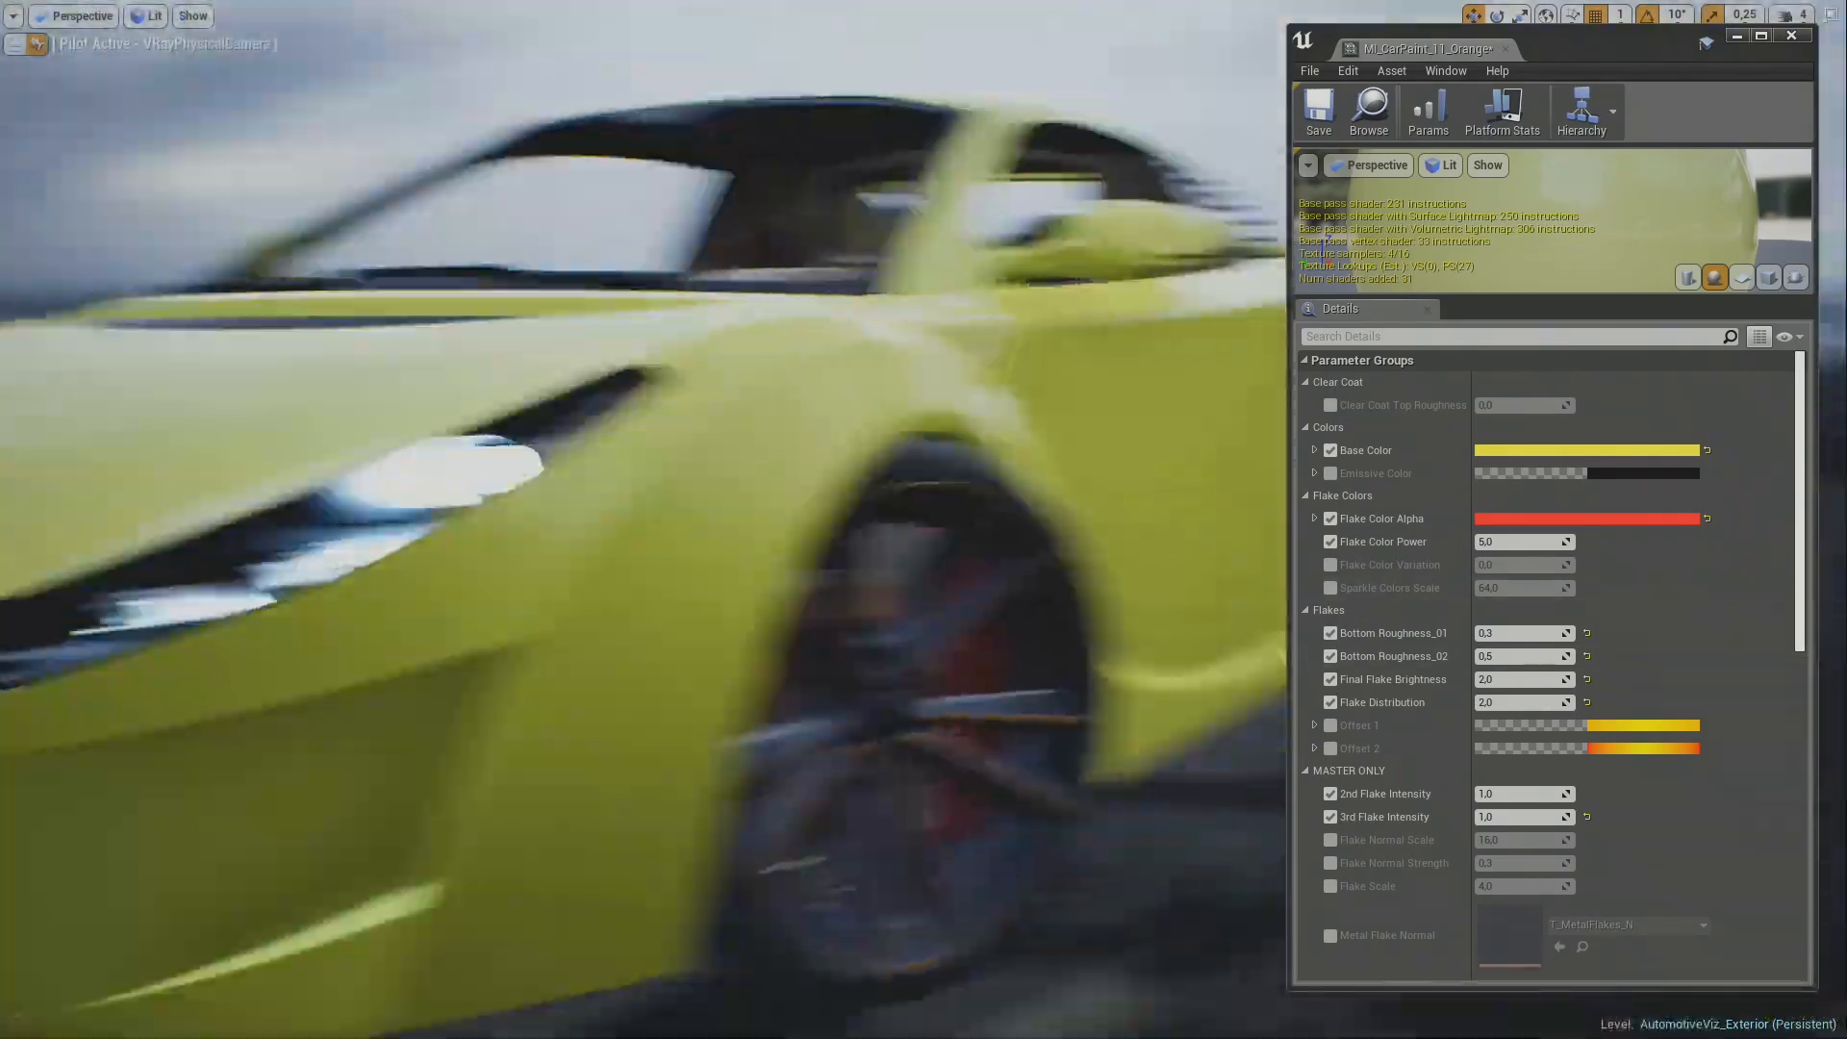
pyautogui.moveTo(643, 520); pyautogui.dragTo(616, 519, button='right')
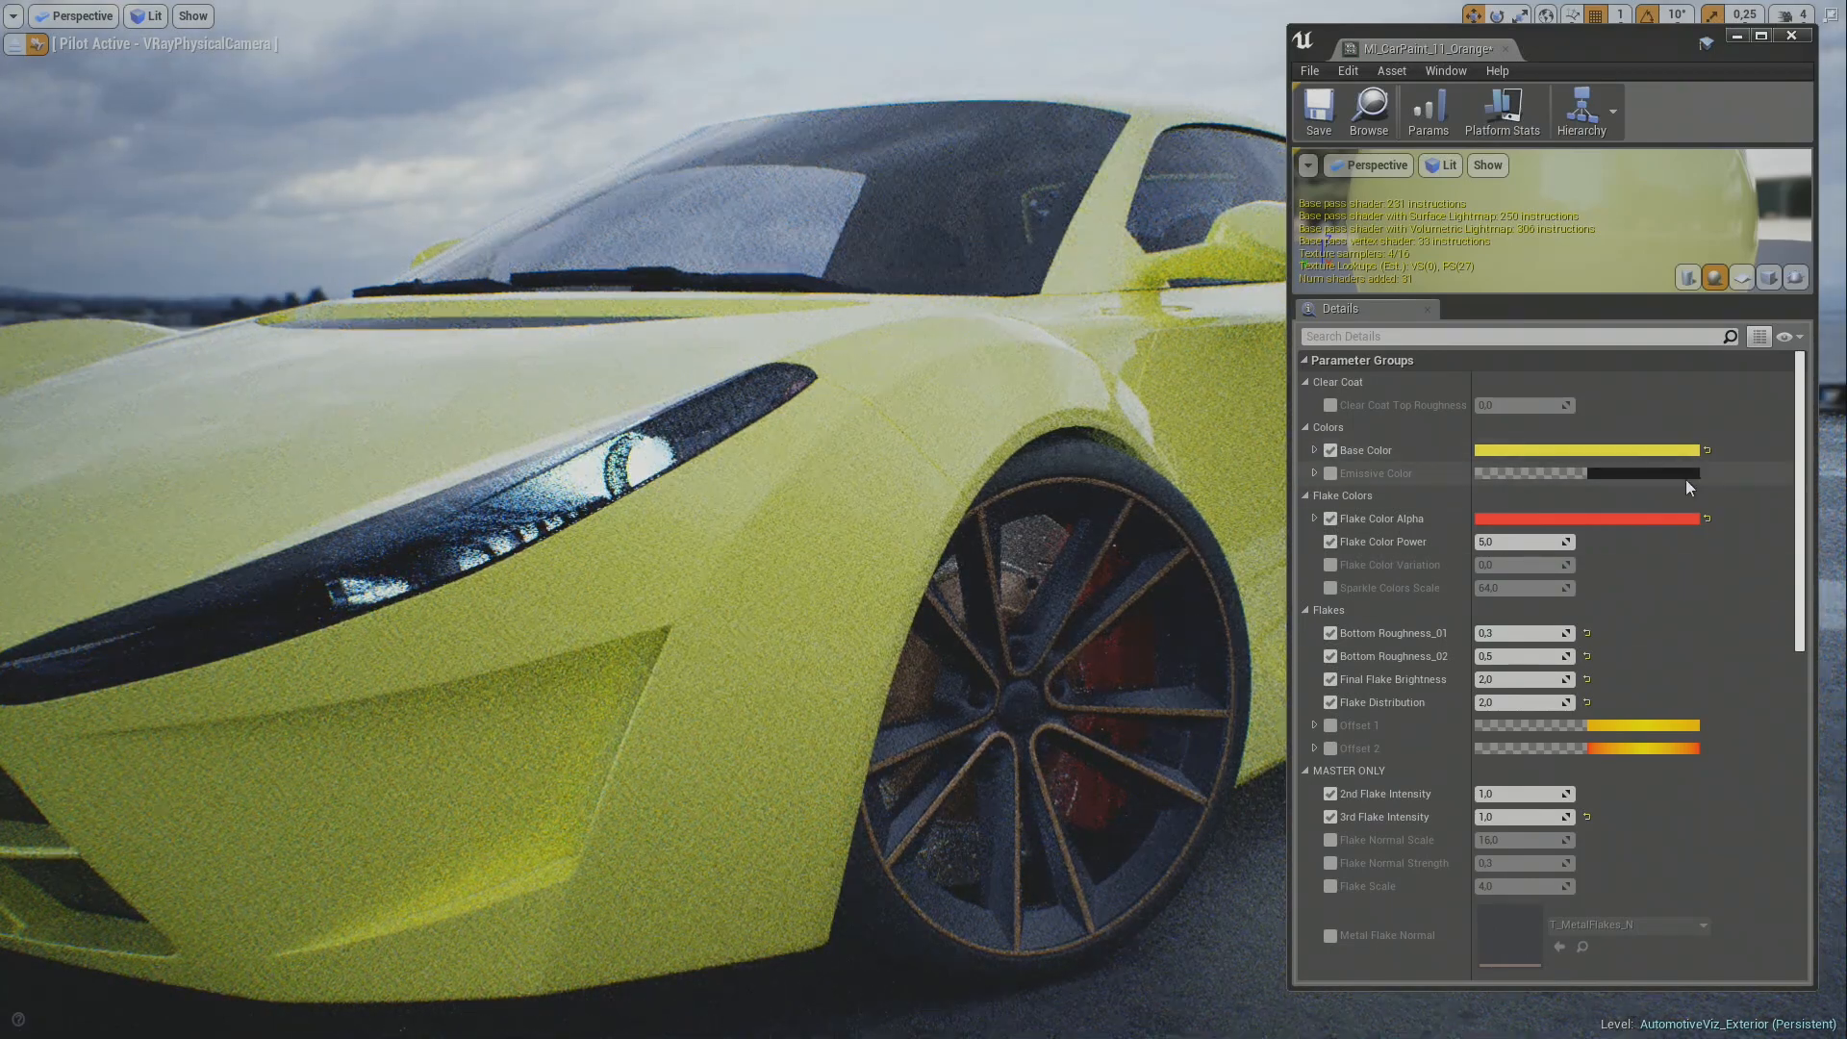
# Step: Set the paint's Base Color to a fully saturated yellow with hue about 59.5 and its Metallic parameter to 1.0
pyautogui.click(1672, 451)
pyautogui.moveTo(1440, 649); pyautogui.dragTo(1557, 921)
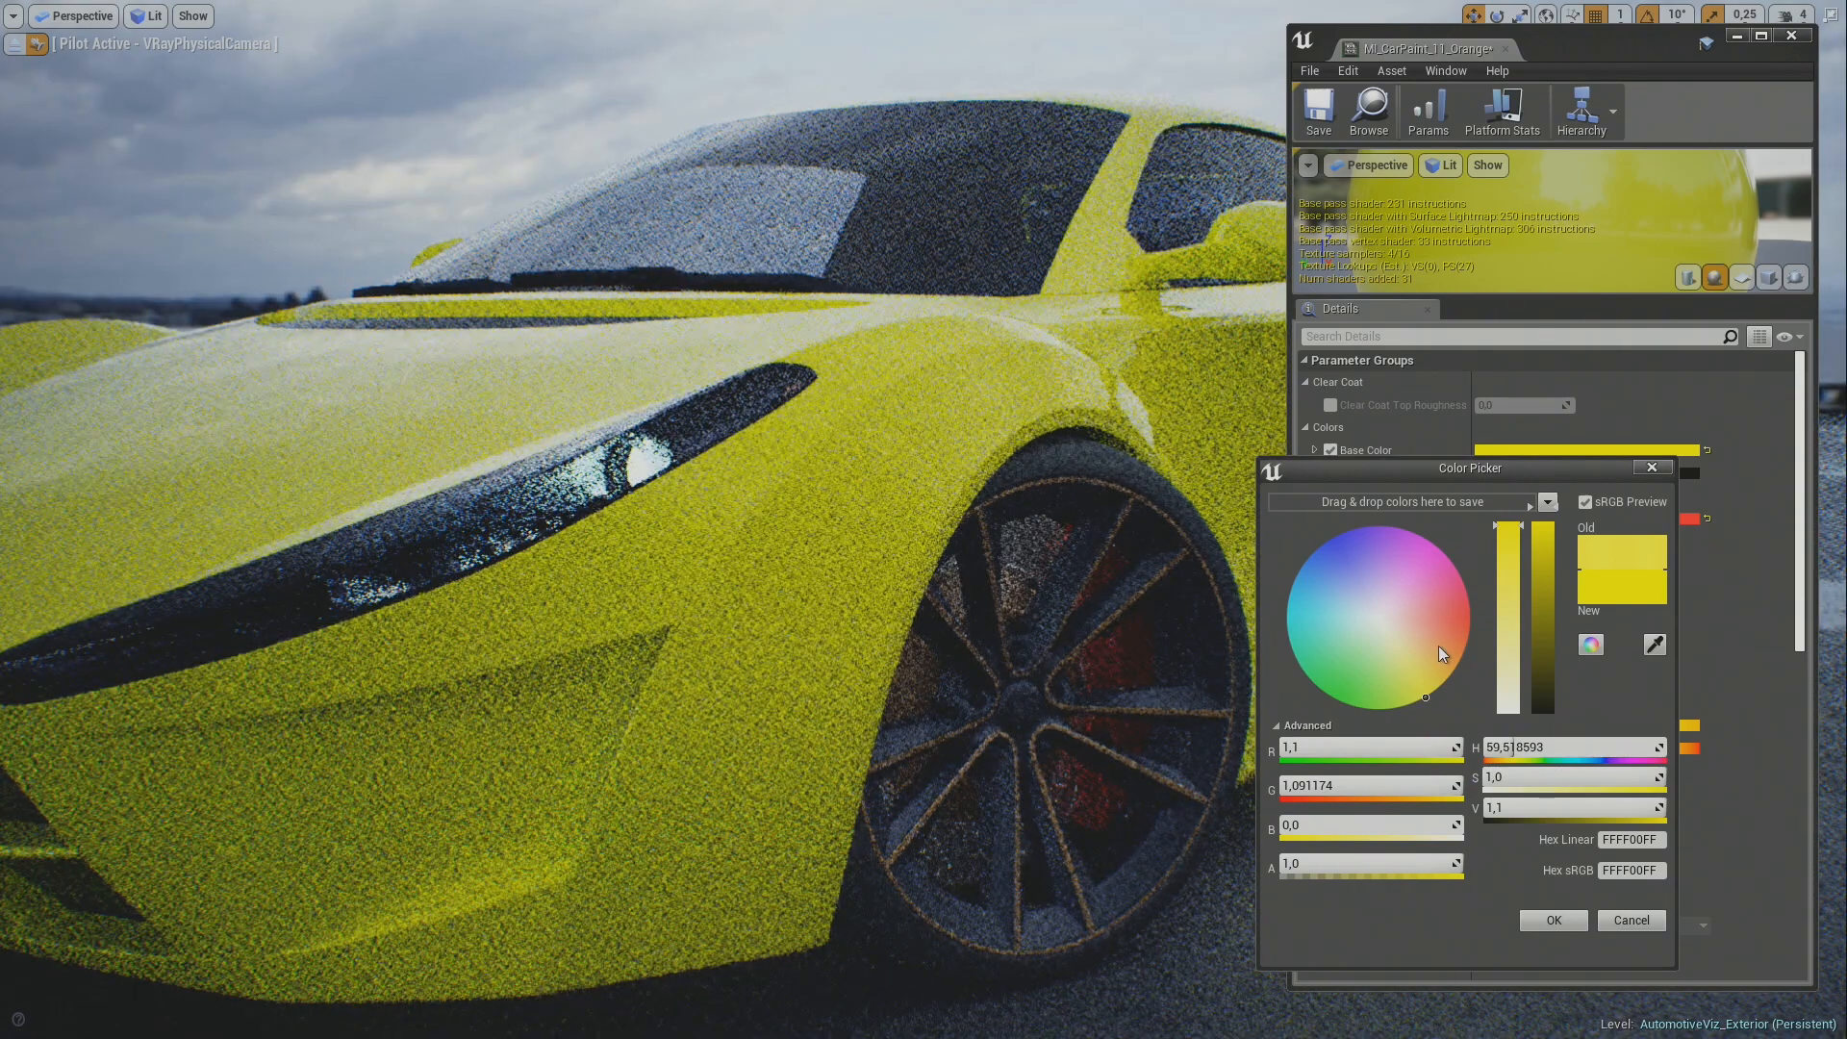
pyautogui.click(1578, 920)
pyautogui.scroll(-10, 1636, 731)
pyautogui.click(1524, 866)
pyautogui.write('1')
pyautogui.press('Return')
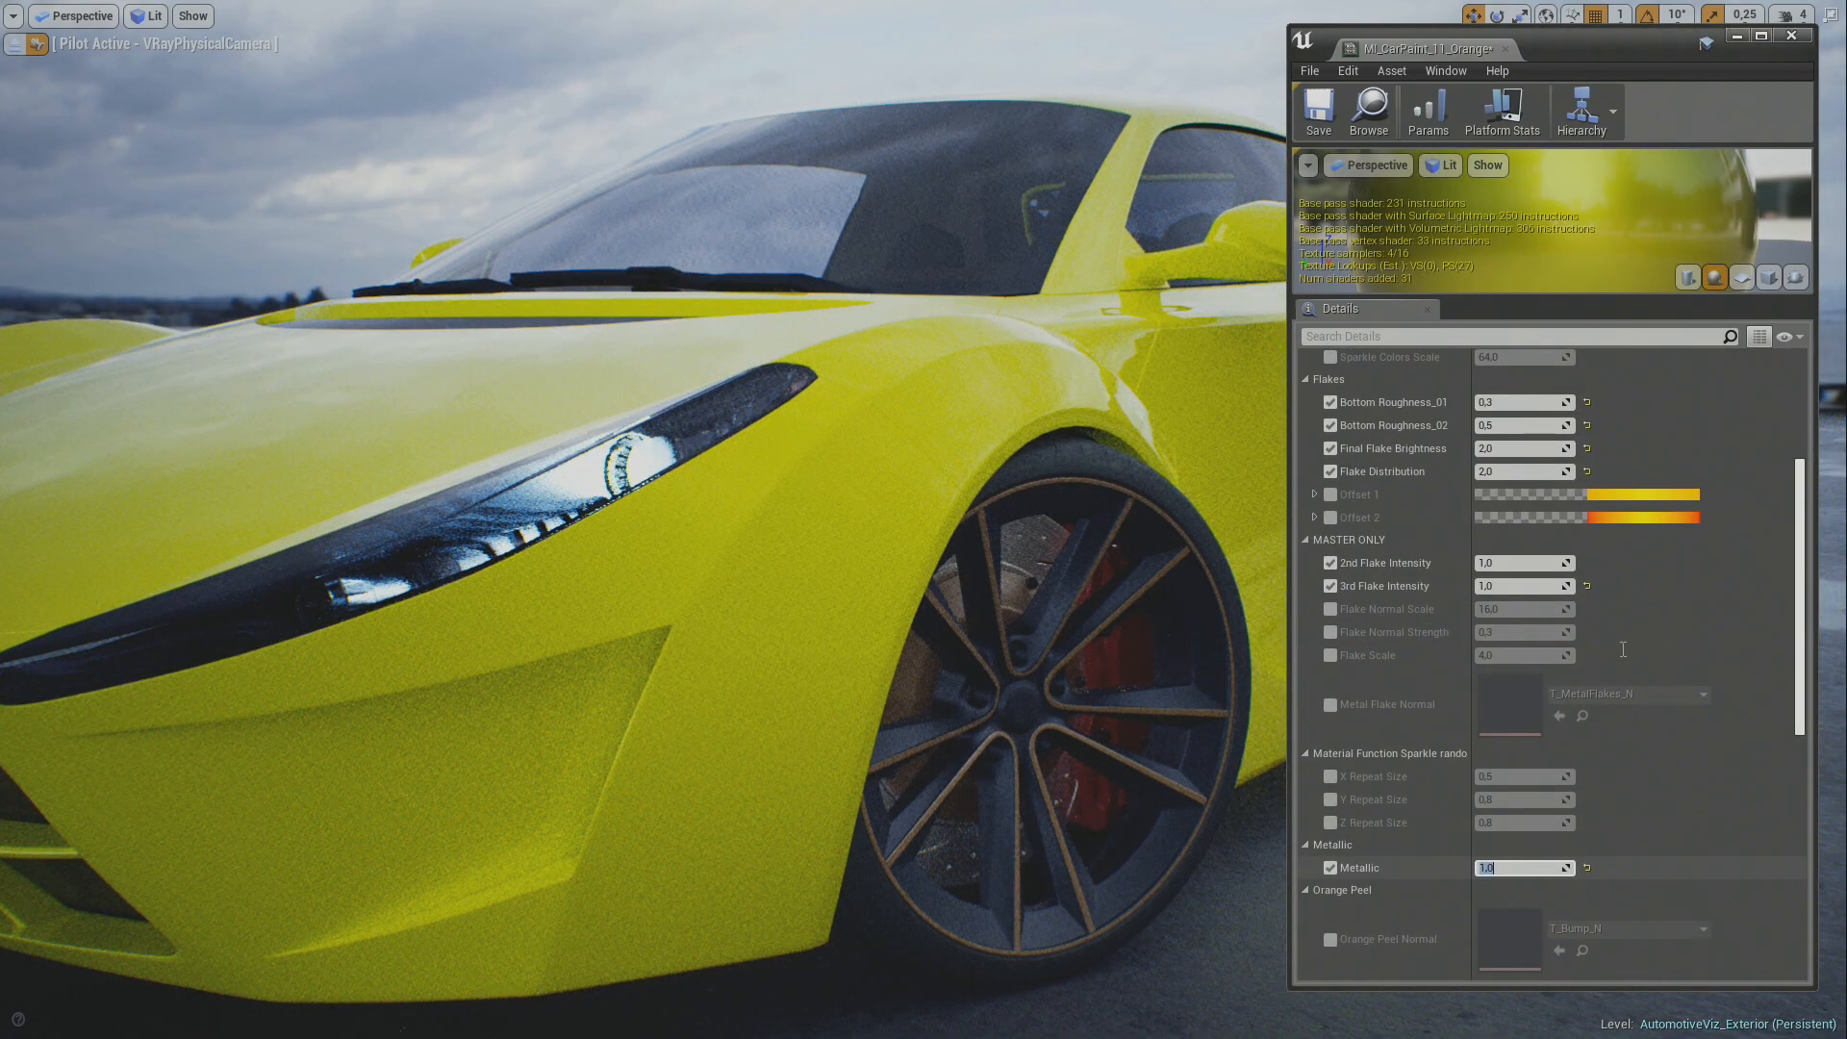
# Step: Darken the paint's Base Color to near black by lowering its value to about 0.01
pyautogui.scroll(3, 1659, 589)
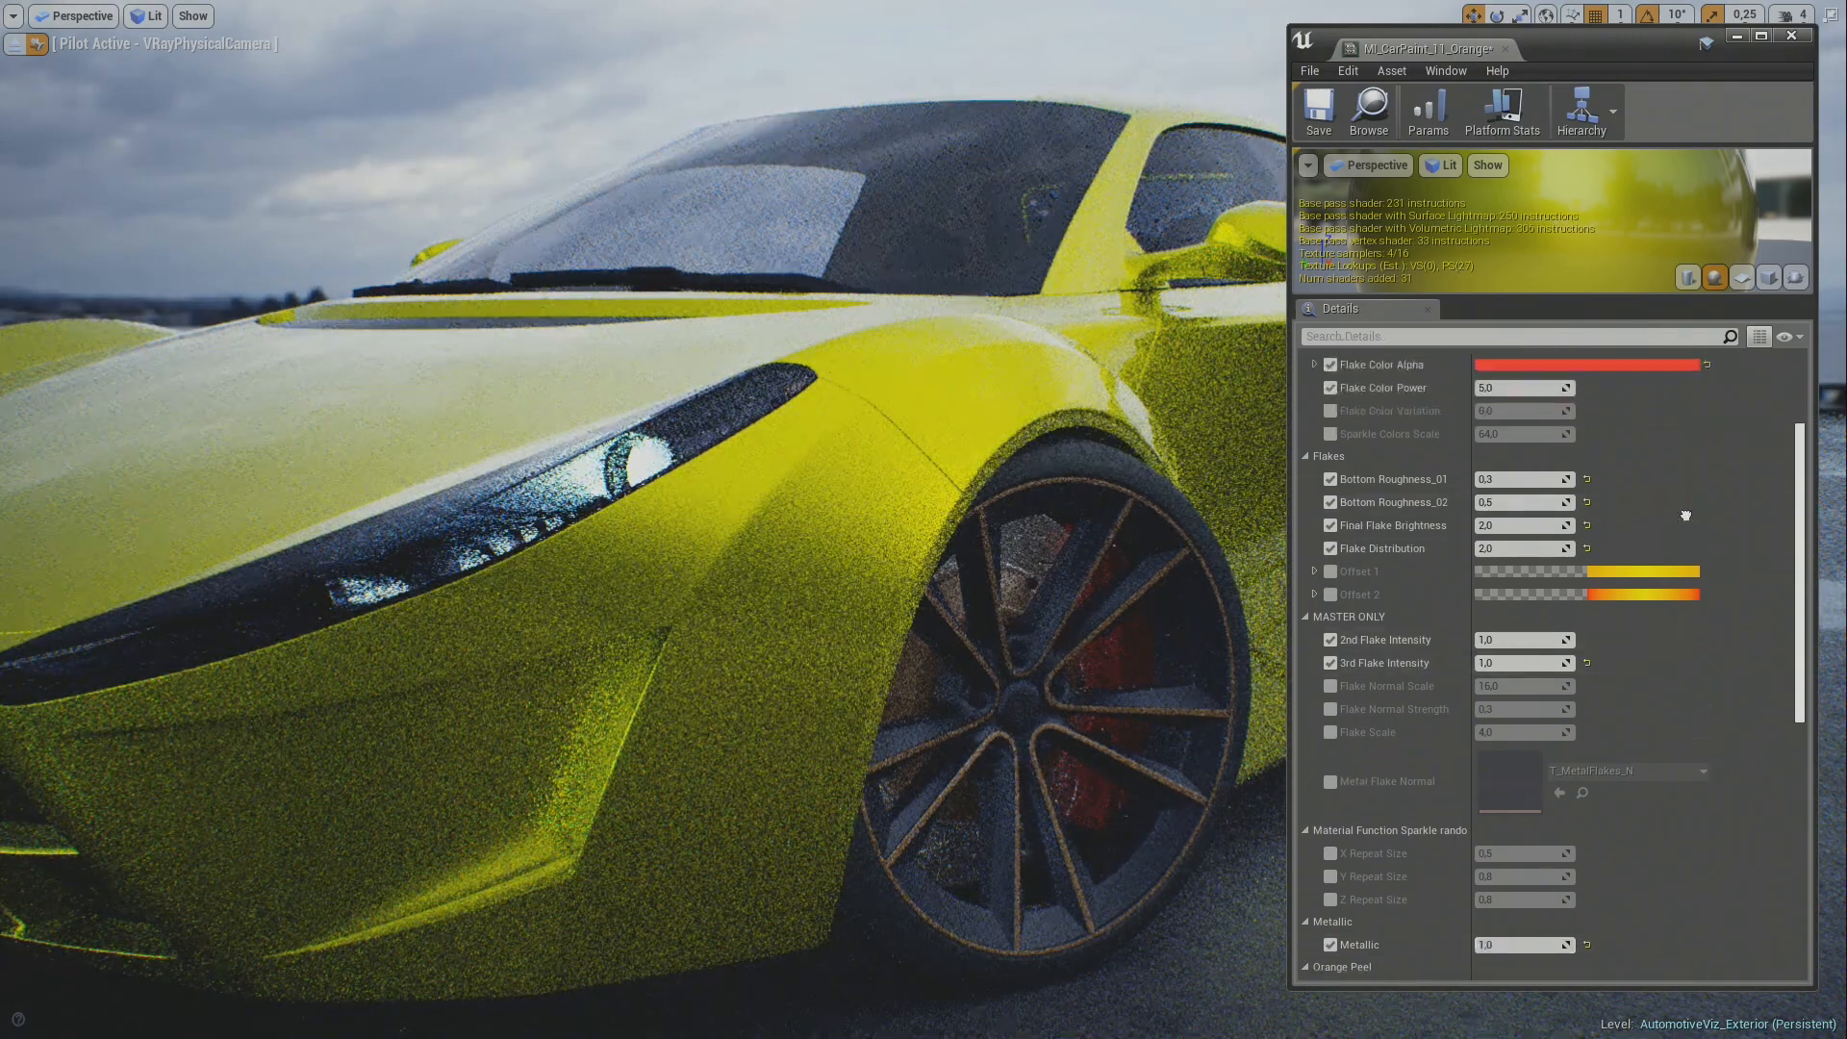
pyautogui.click(1568, 397)
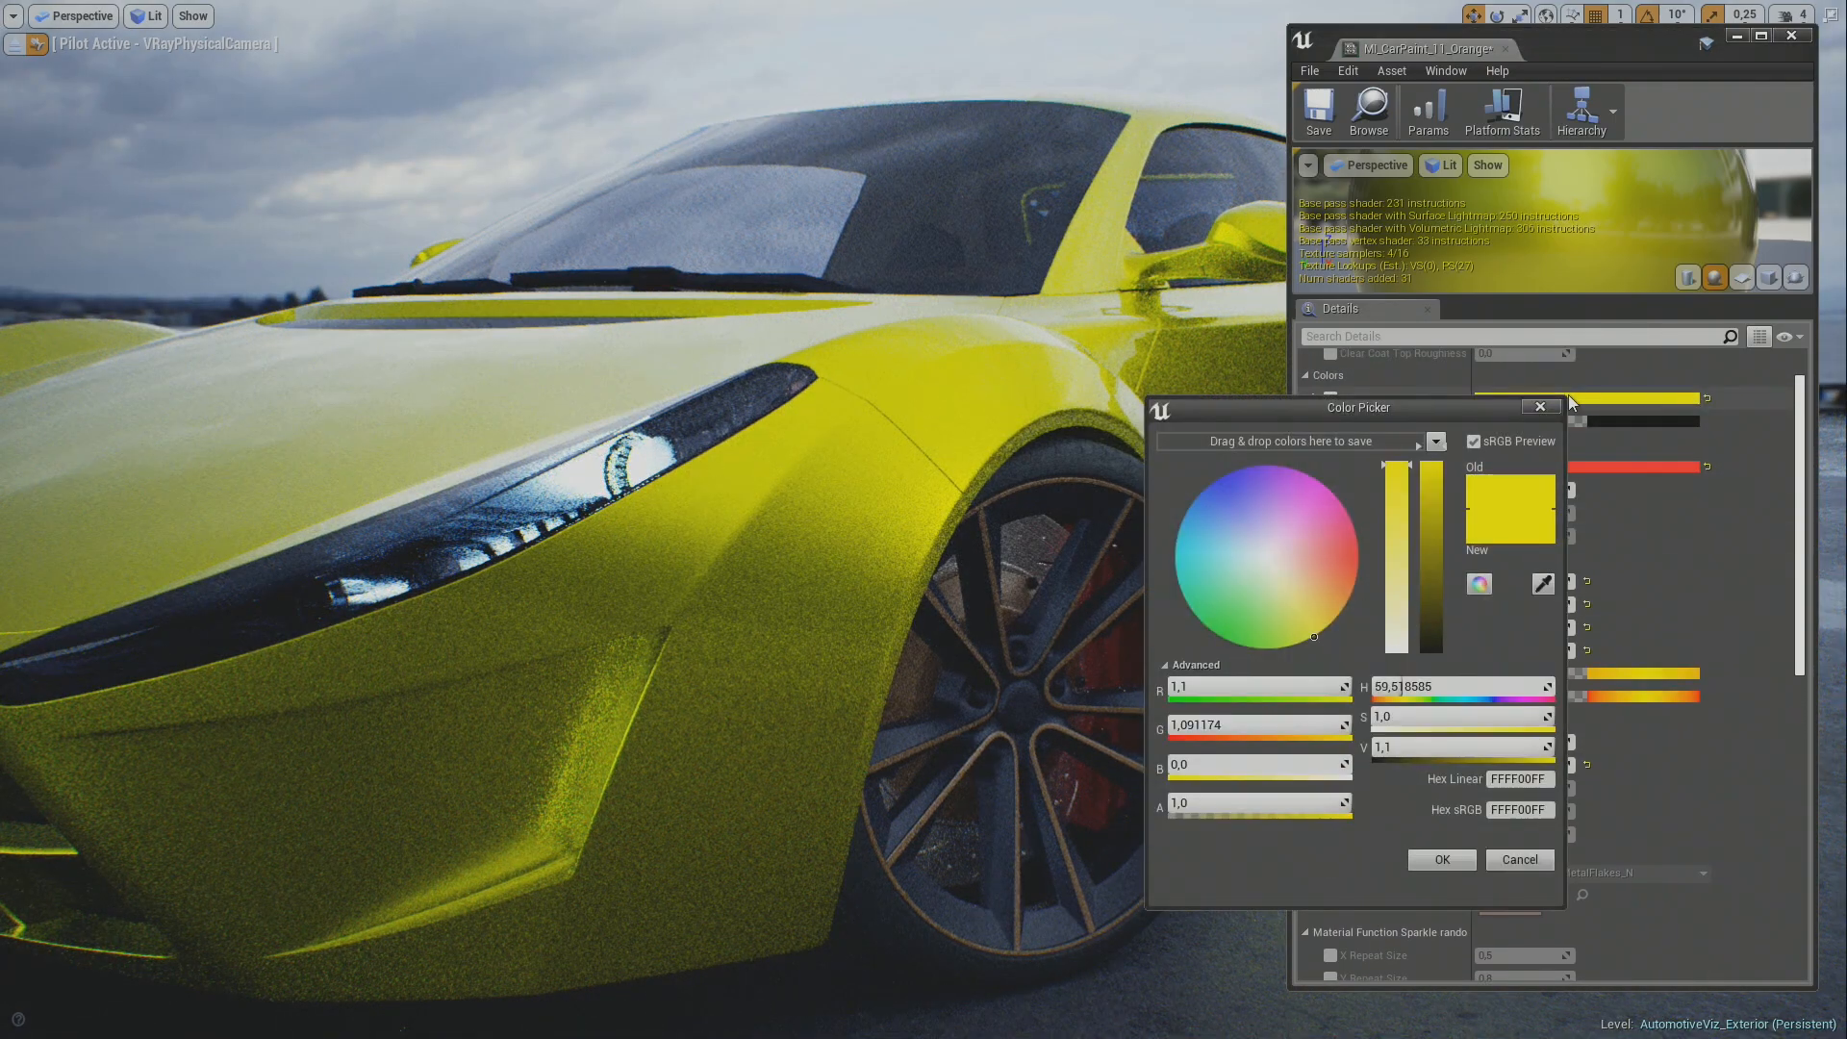
pyautogui.click(1432, 648)
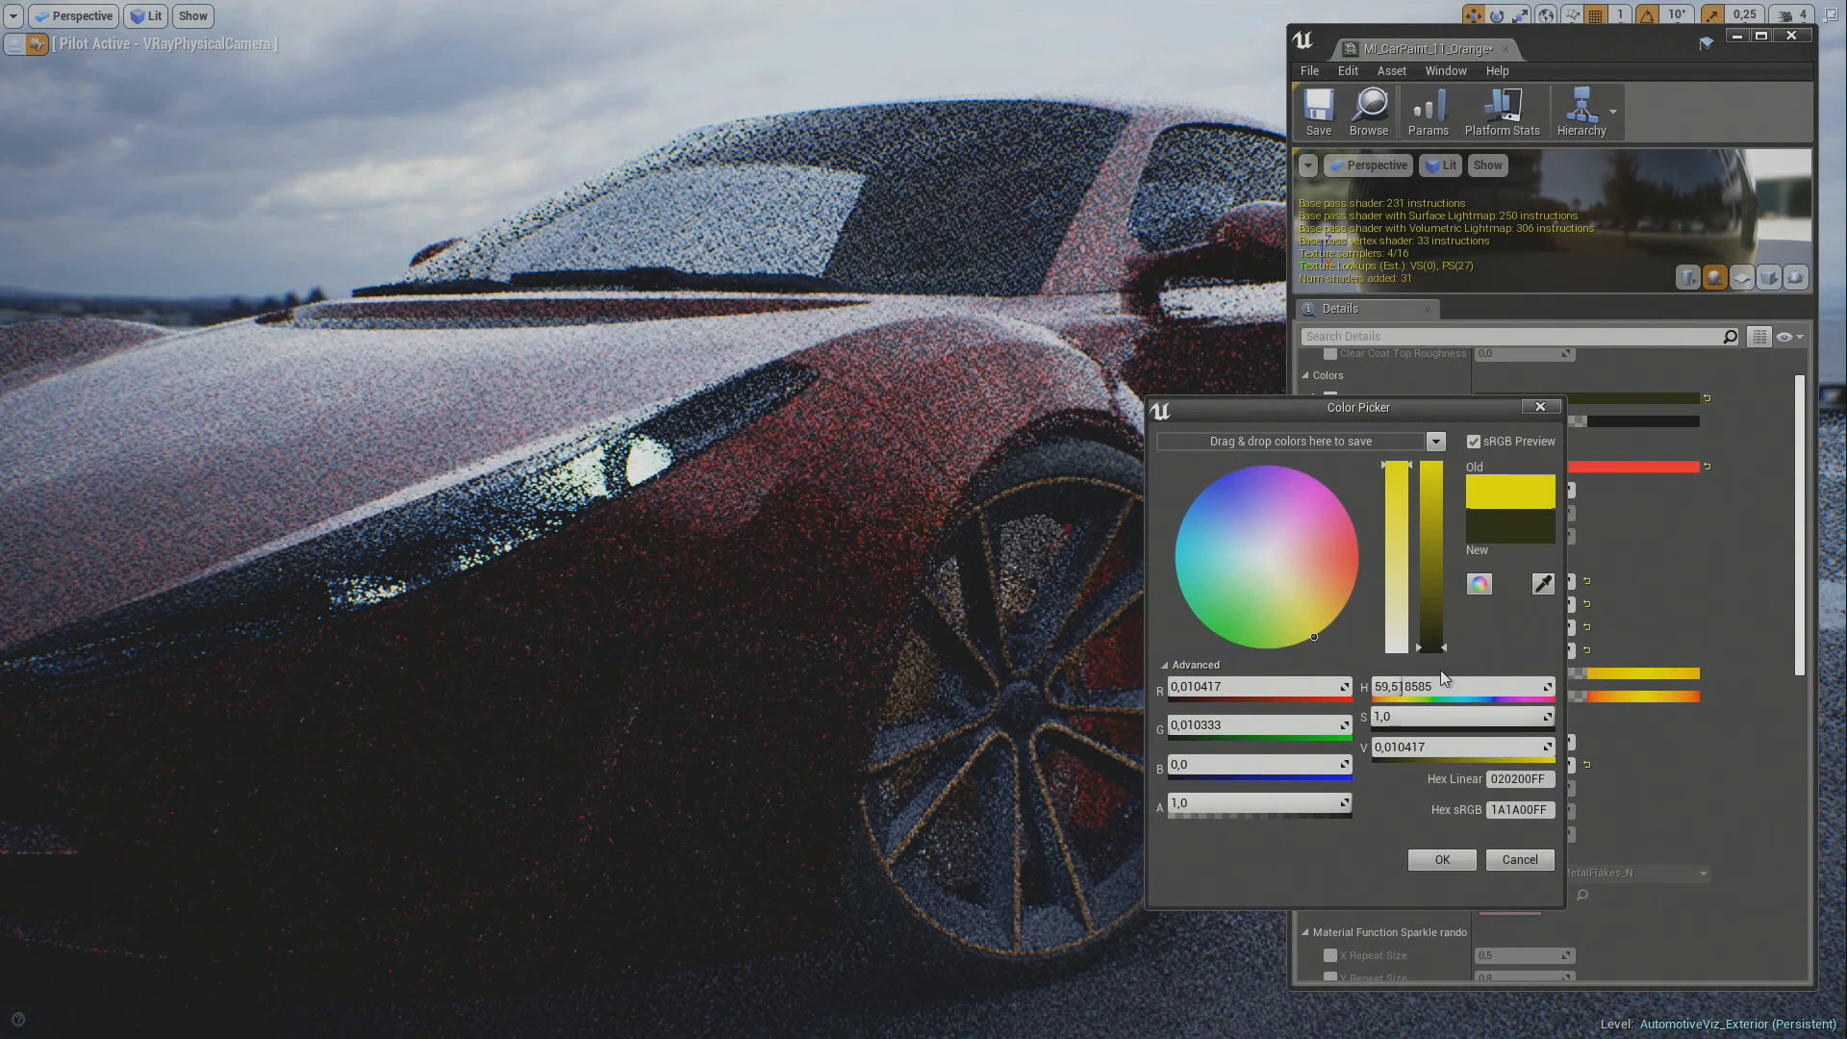
pyautogui.click(1442, 860)
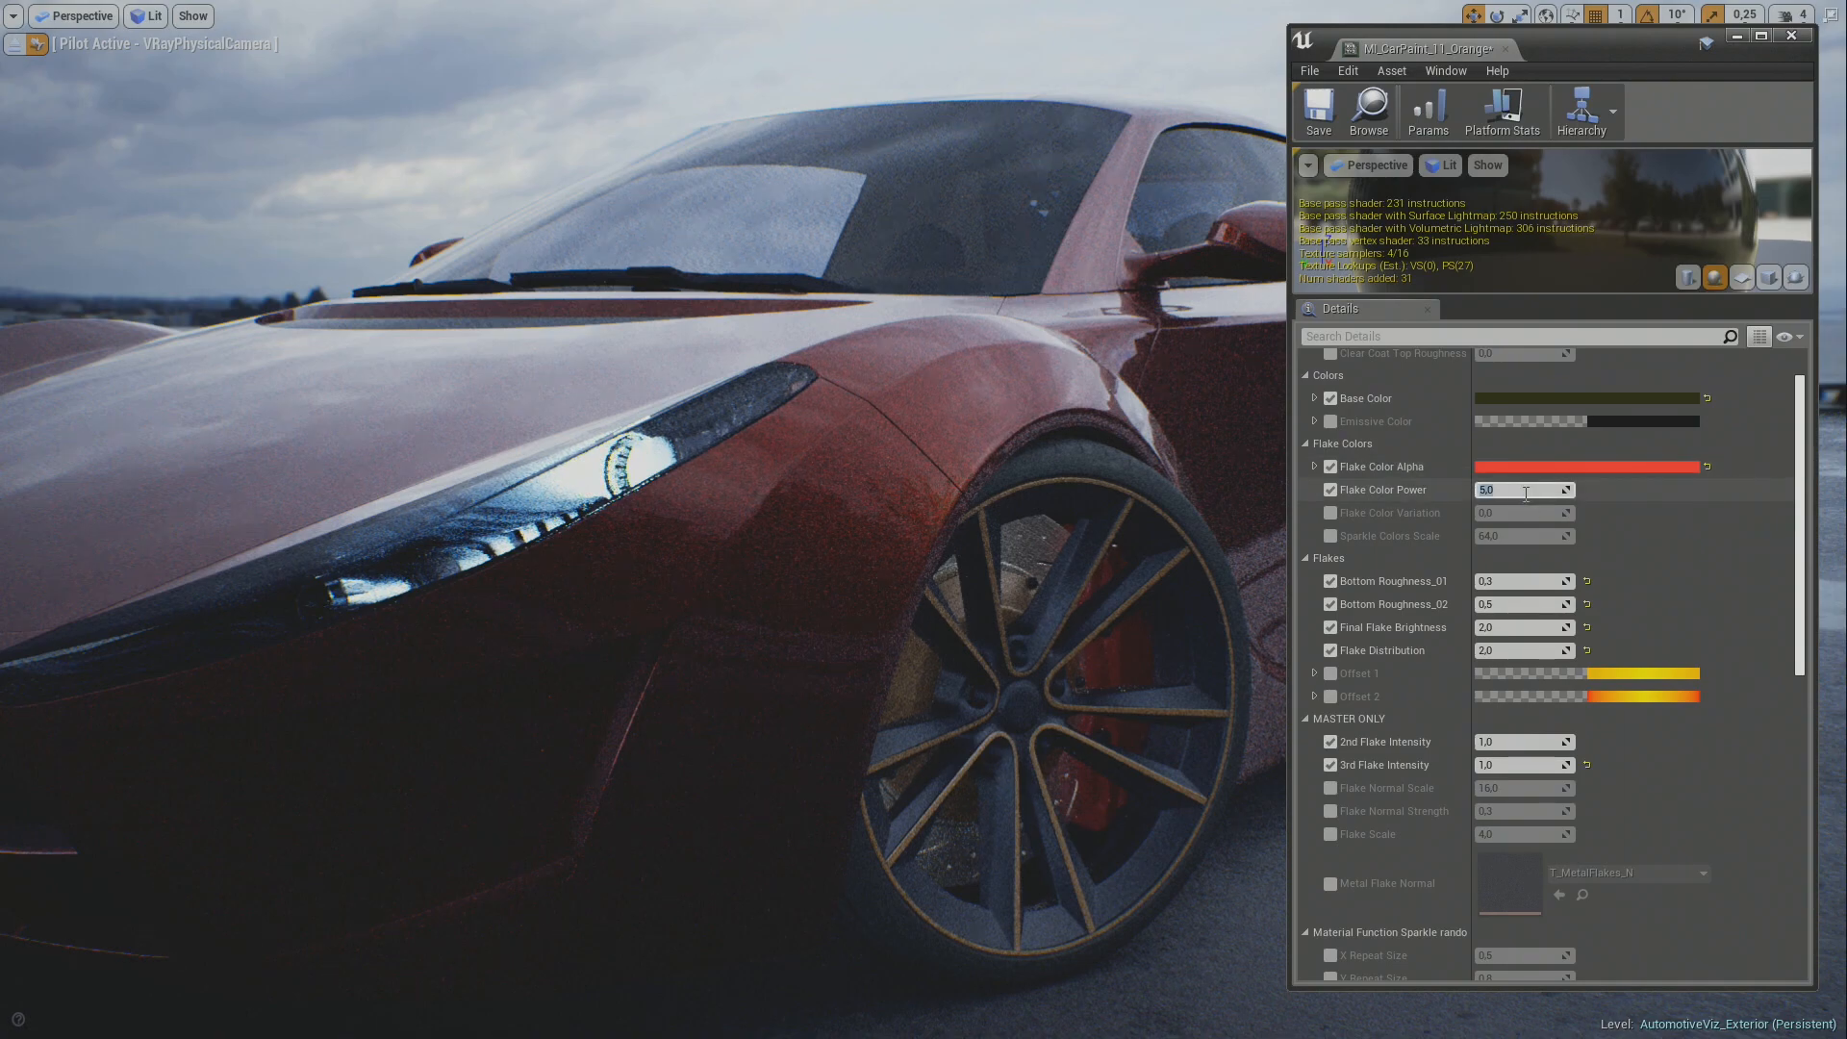
# Step: Try a Flake Color Power of 1.0 on the dark paint and settle on 10.0
pyautogui.write('1')
pyautogui.press('Return')
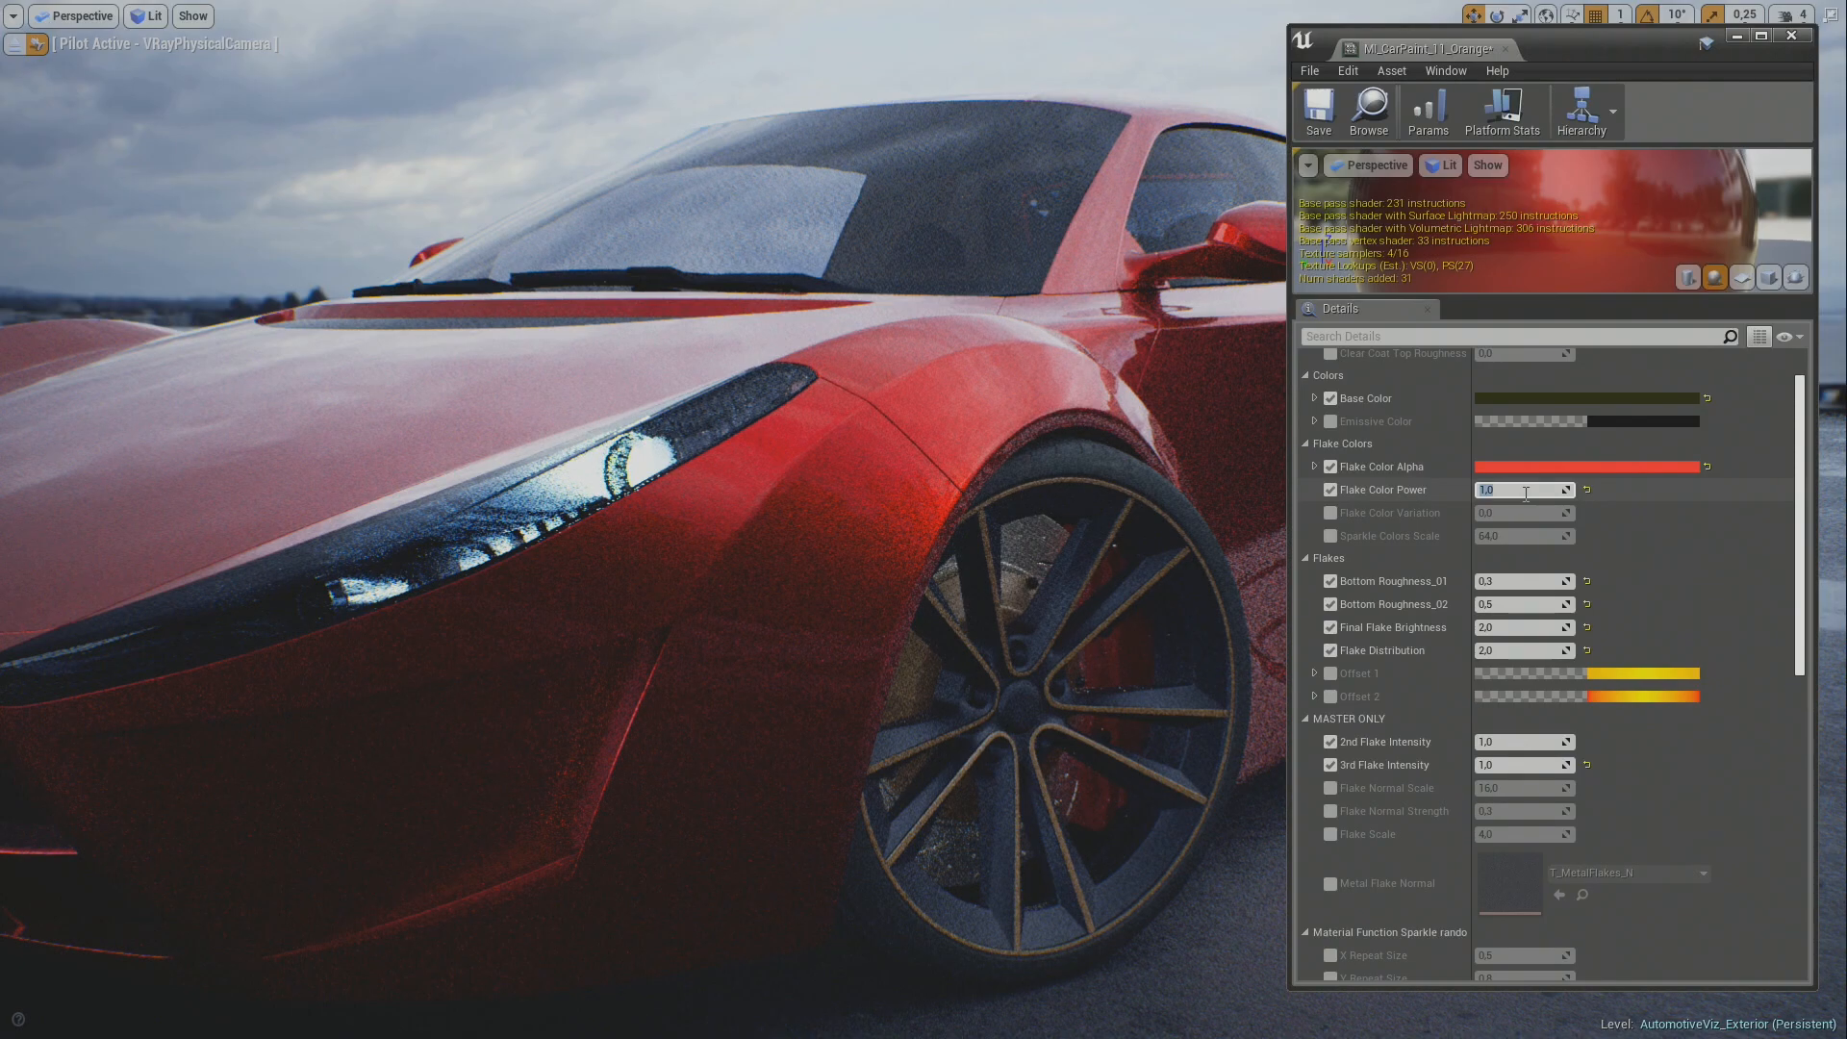
pyautogui.press('Return')
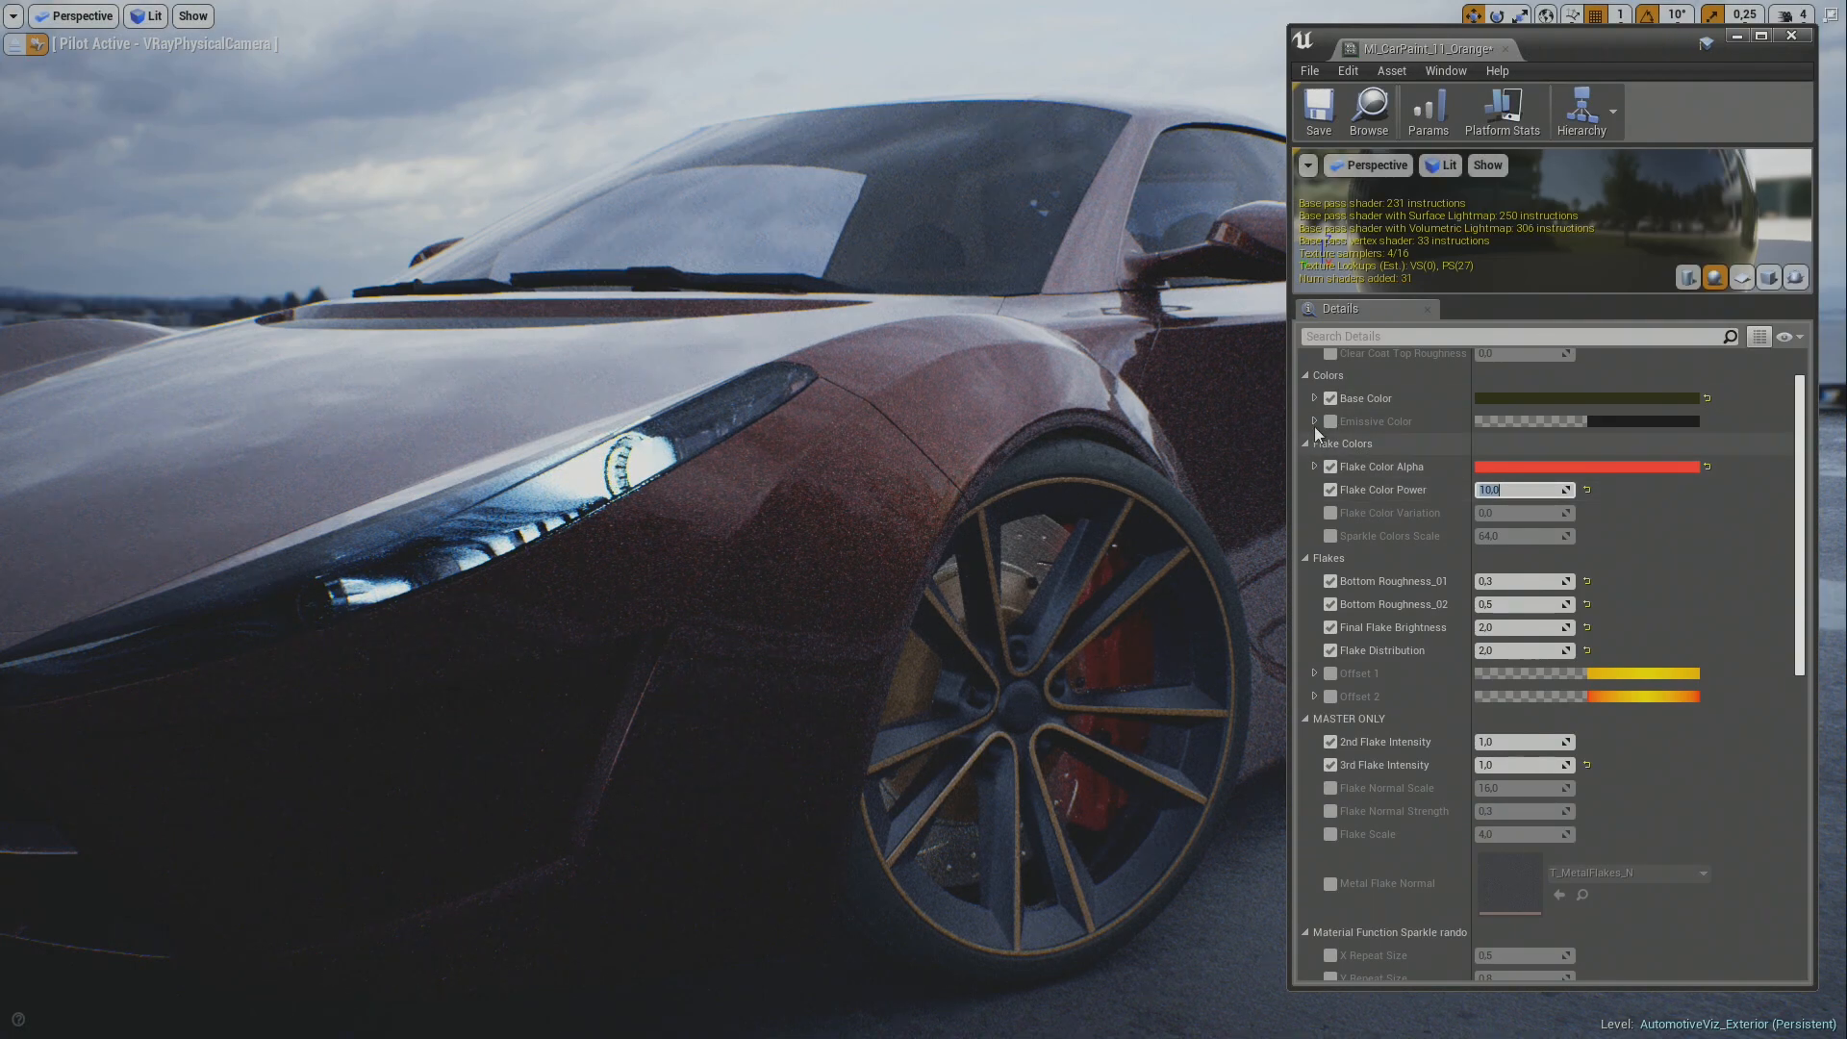
# Step: Leave the immersive viewport and assign the blue car paint MI_CarPaint_14_Blue to Element 0 of the supercar body
pyautogui.click(1070, 426)
pyautogui.press('F11')
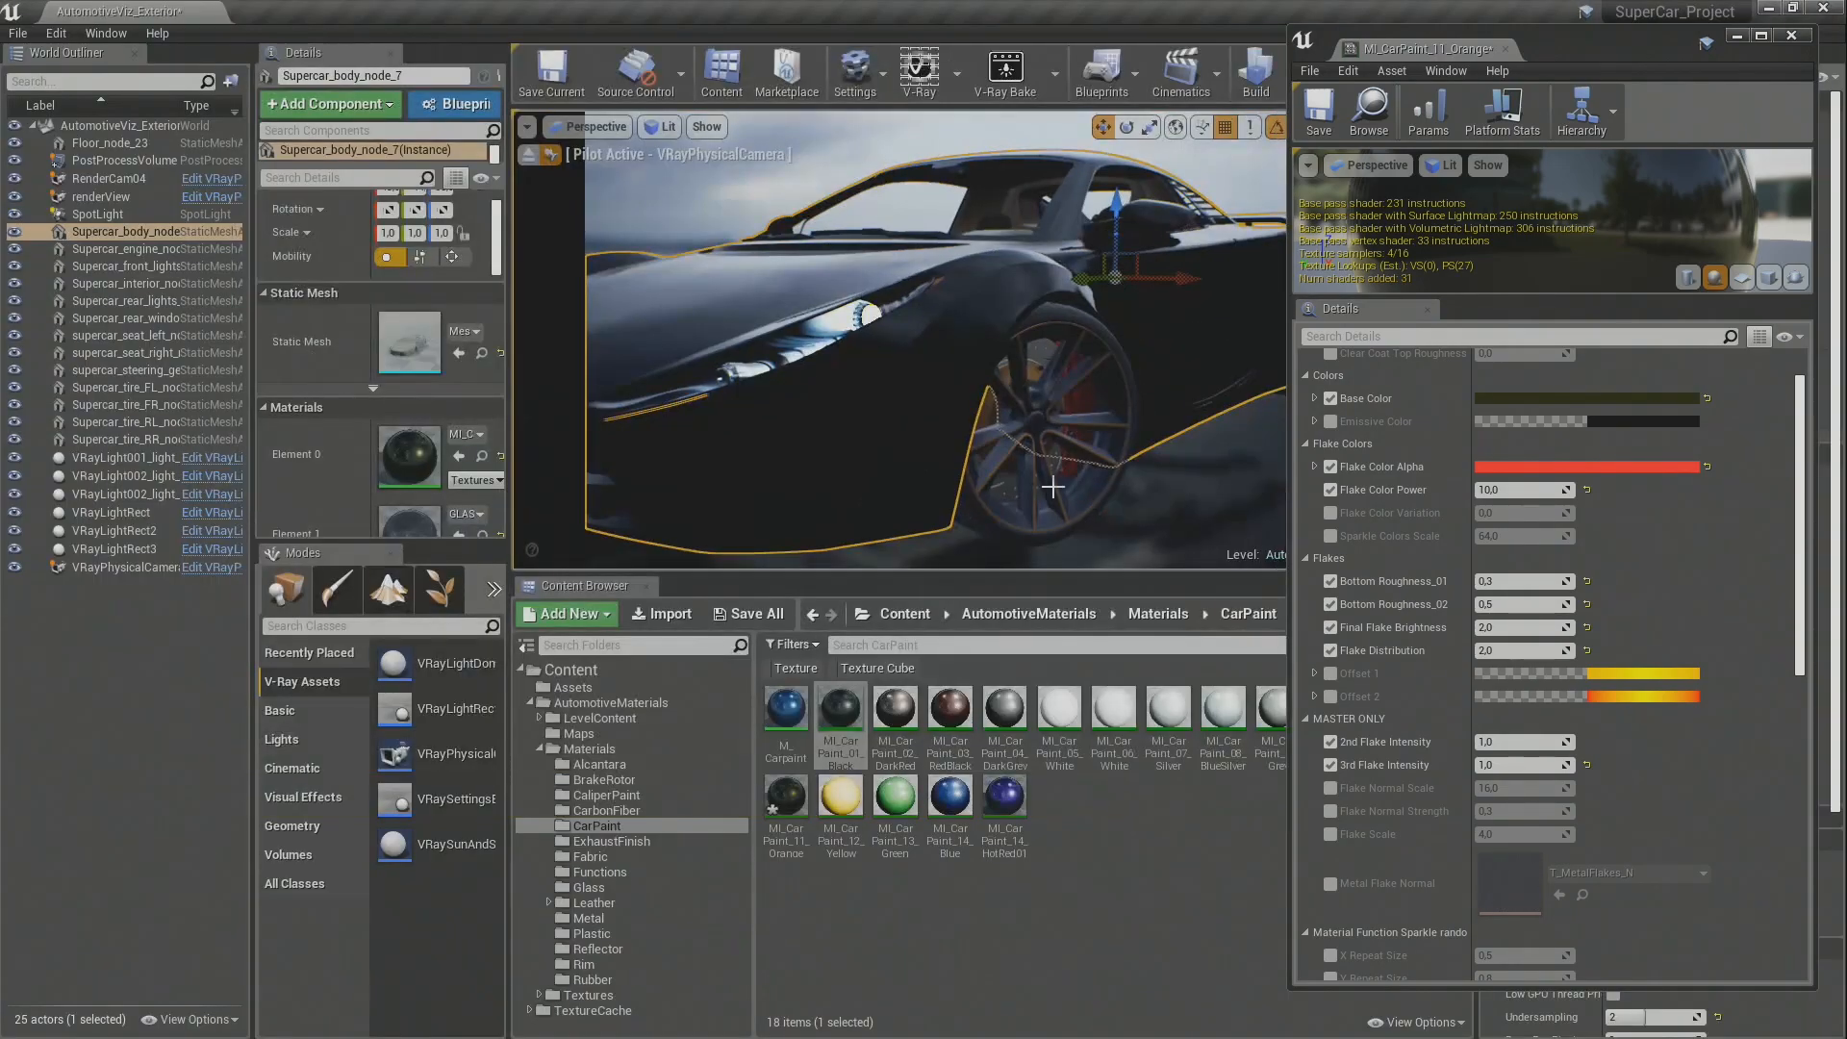
pyautogui.moveTo(949, 797); pyautogui.dragTo(453, 231)
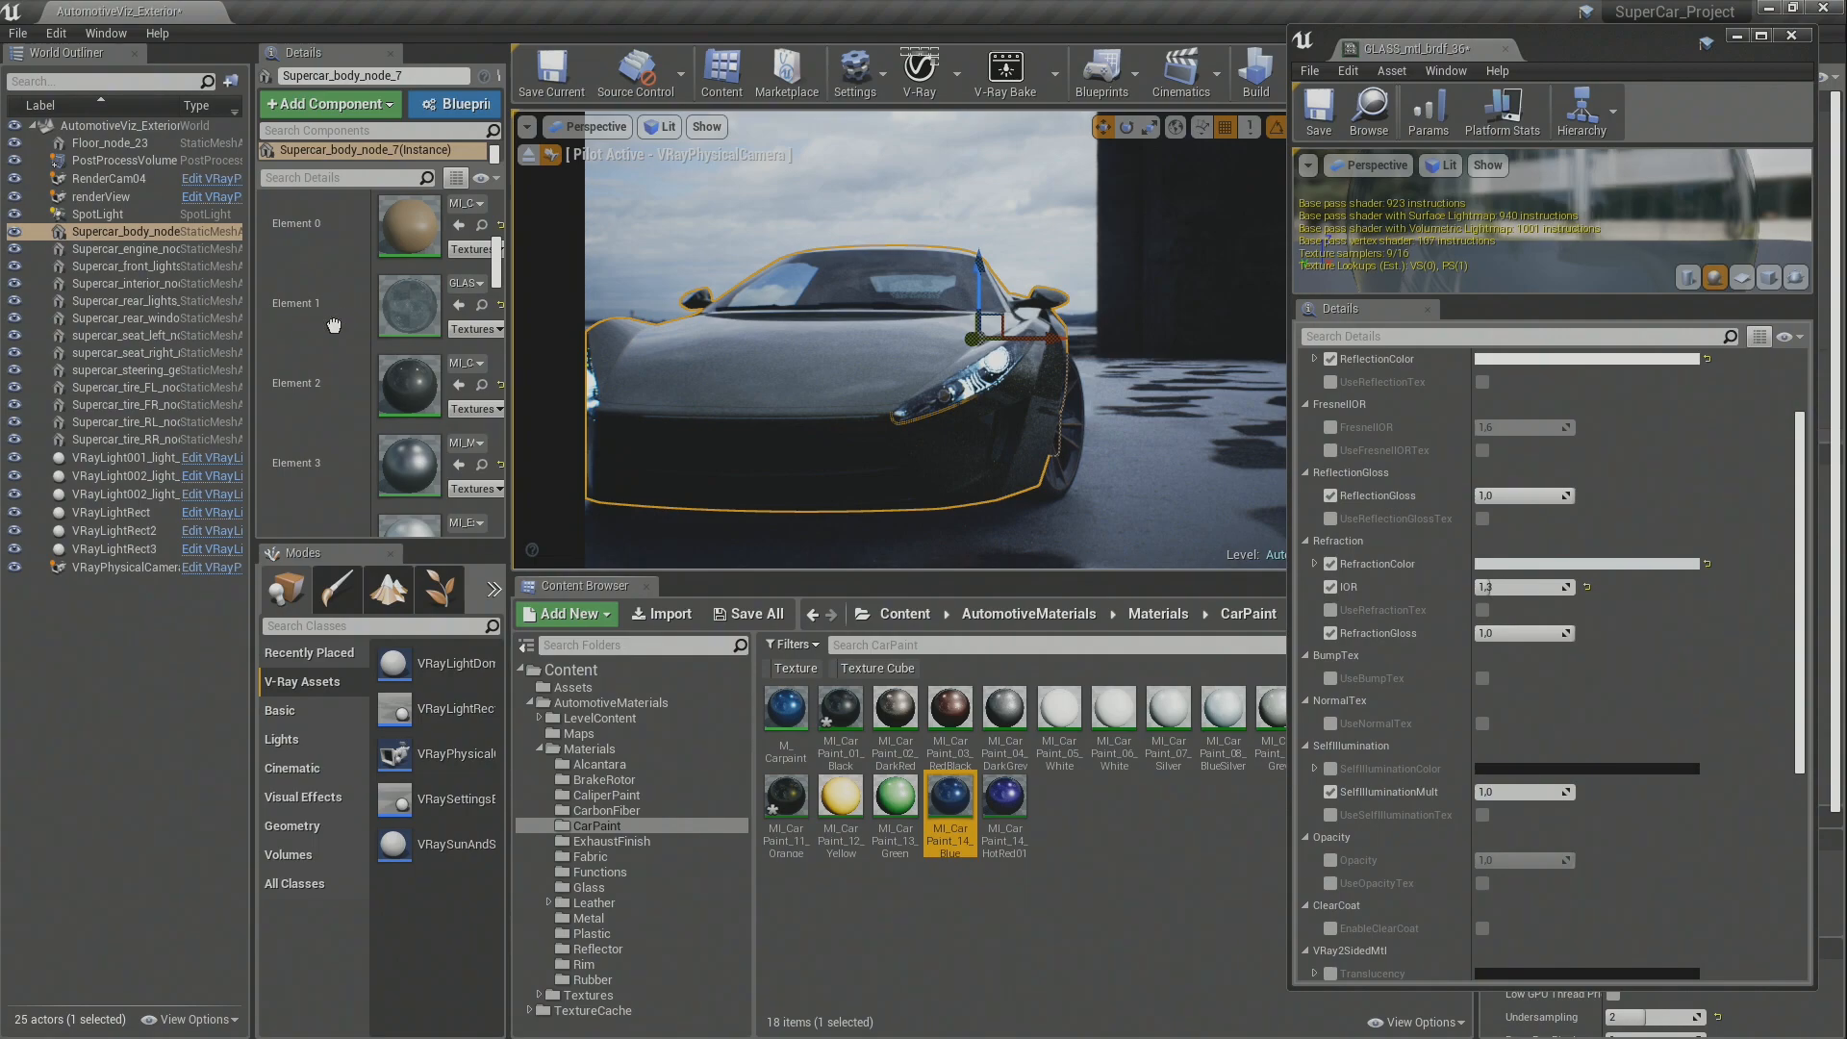
pyautogui.keyDown('alt'); pyautogui.moveTo(1025, 421); pyautogui.dragTo(934, 469); pyautogui.keyUp('alt')
pyautogui.moveTo(1035, 409); pyautogui.dragTo(1010, 370, button='right')
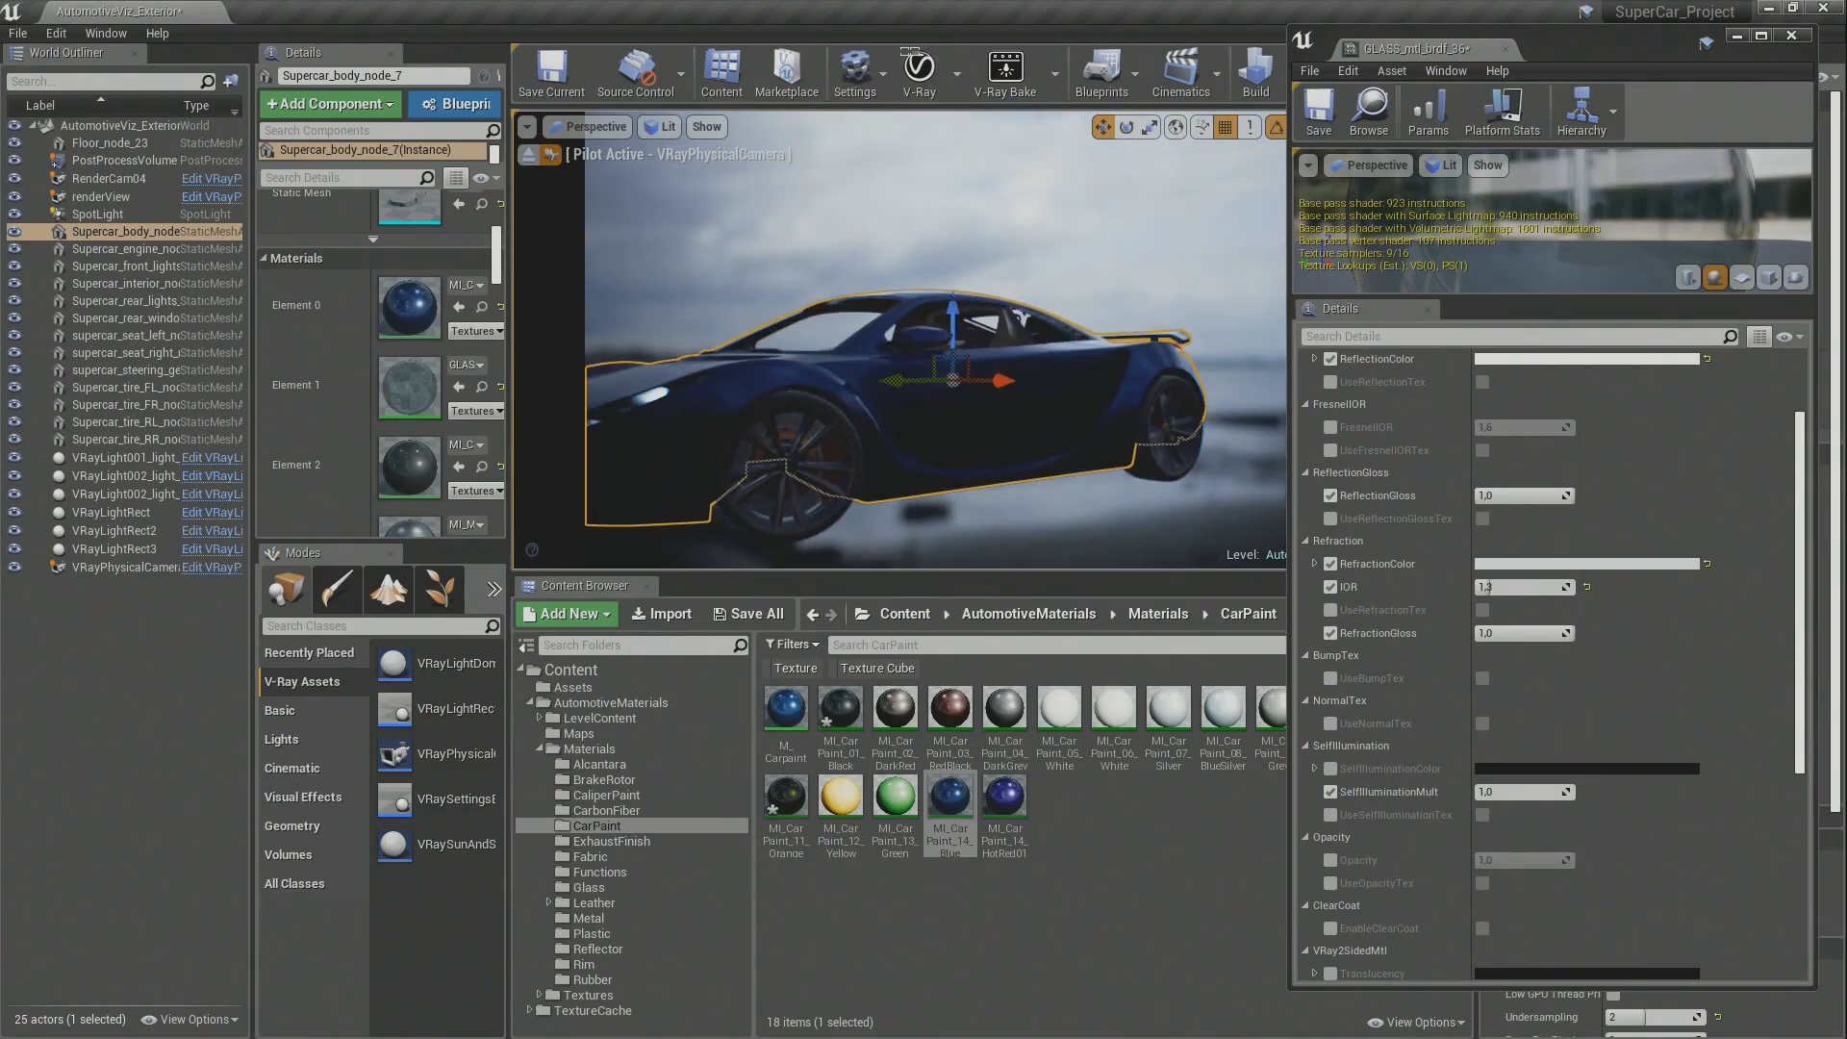
# Step: Set the Dome Tex Rotation of the dome light VRayLight001_light_17 to 90.0
pyautogui.click(168, 457)
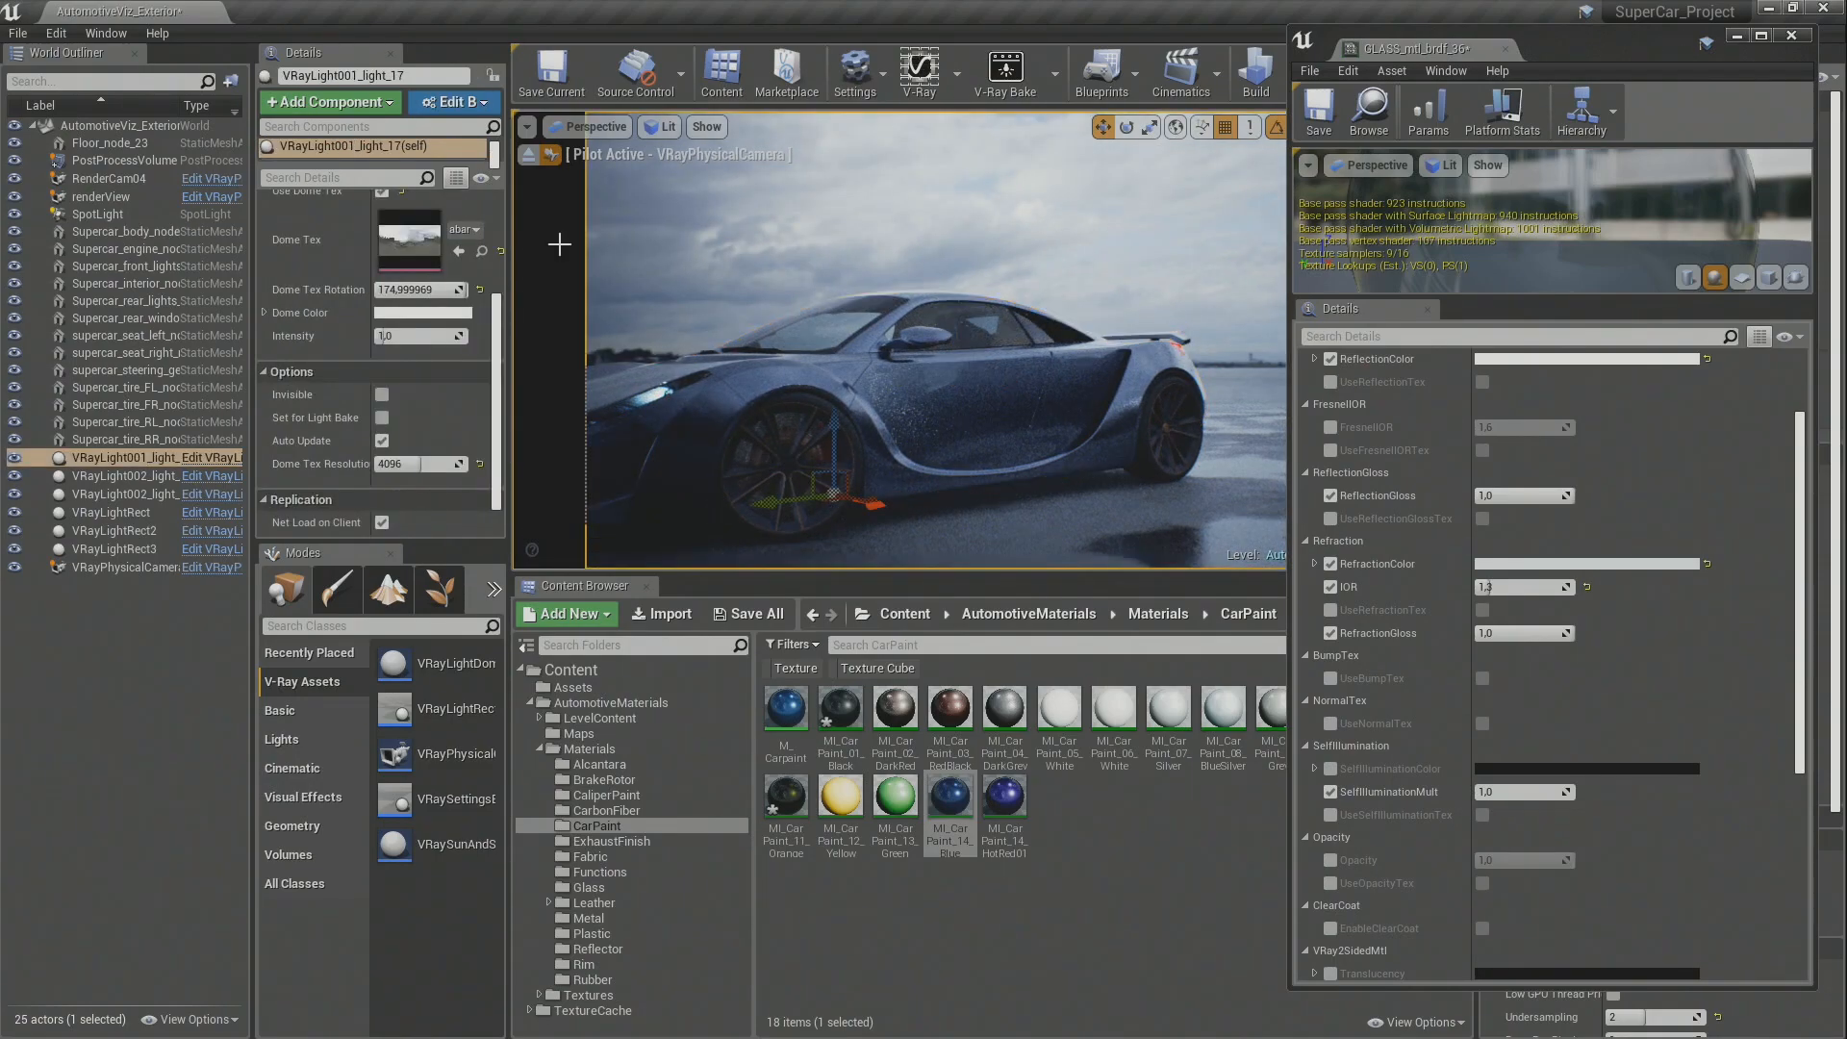
pyautogui.scroll(4, 318, 397)
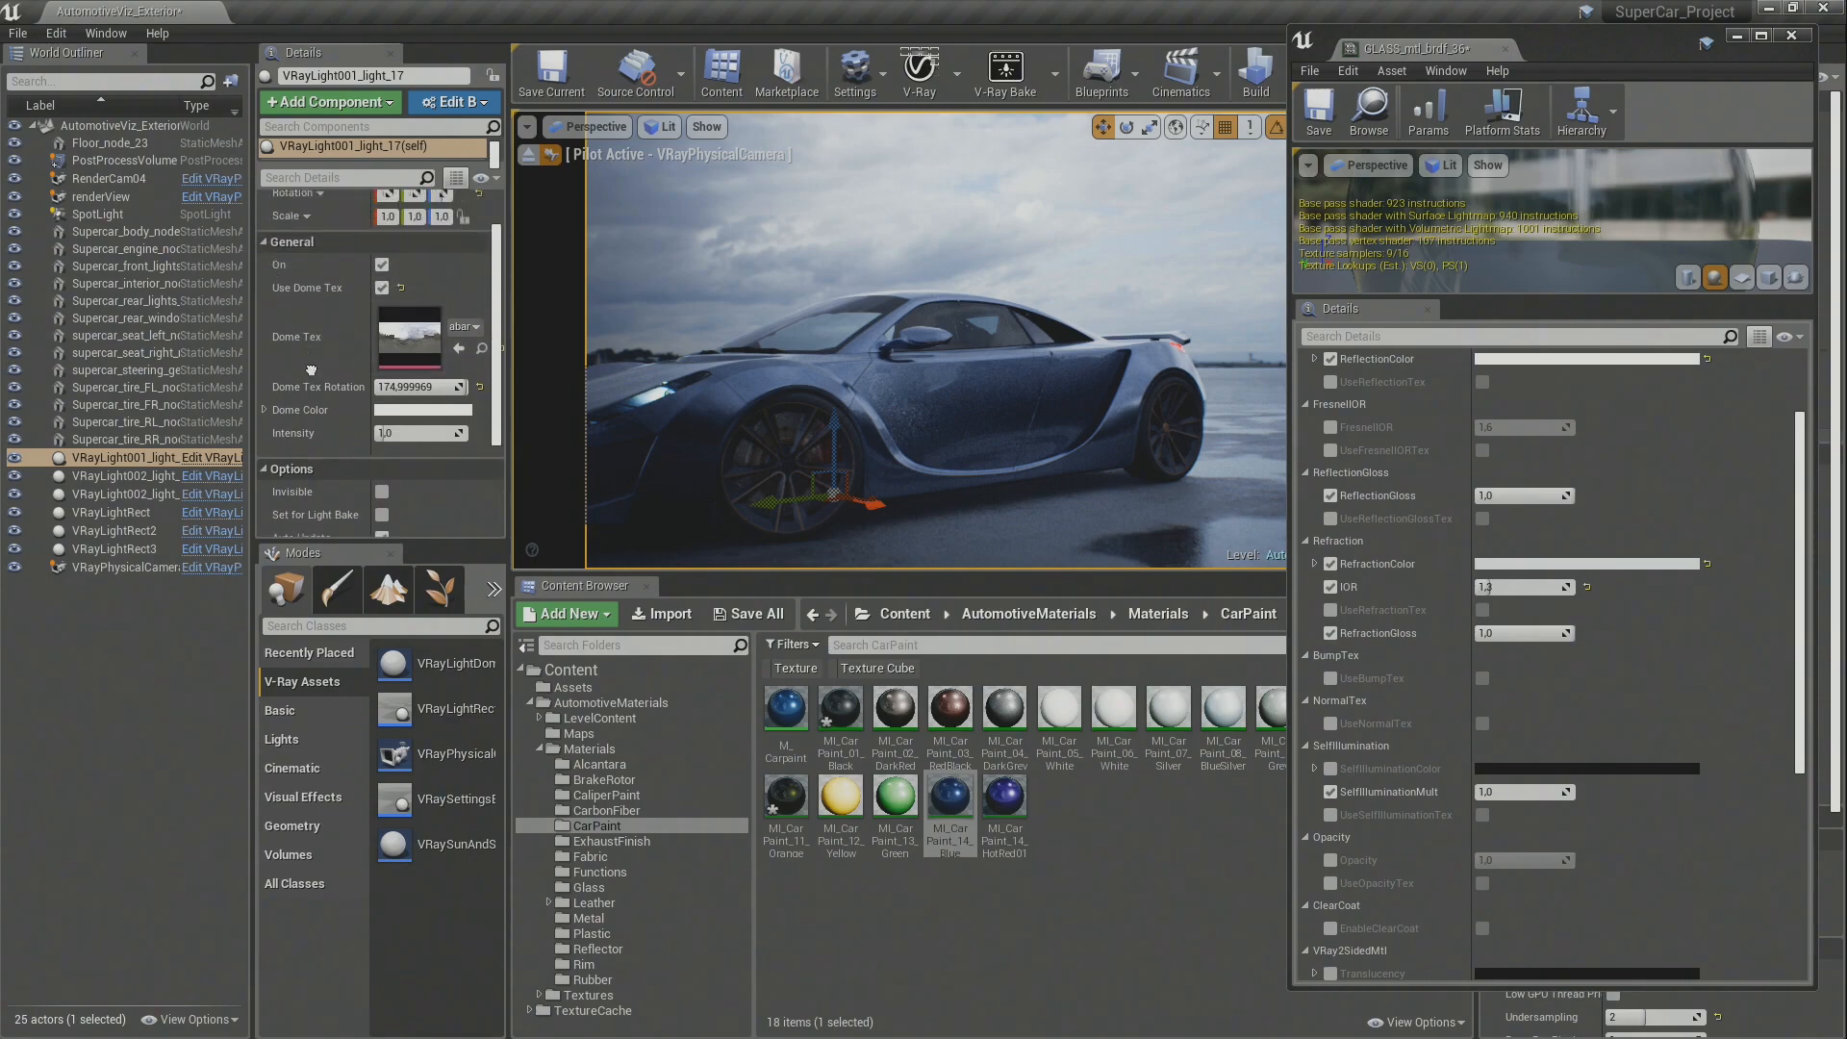
pyautogui.click(424, 440)
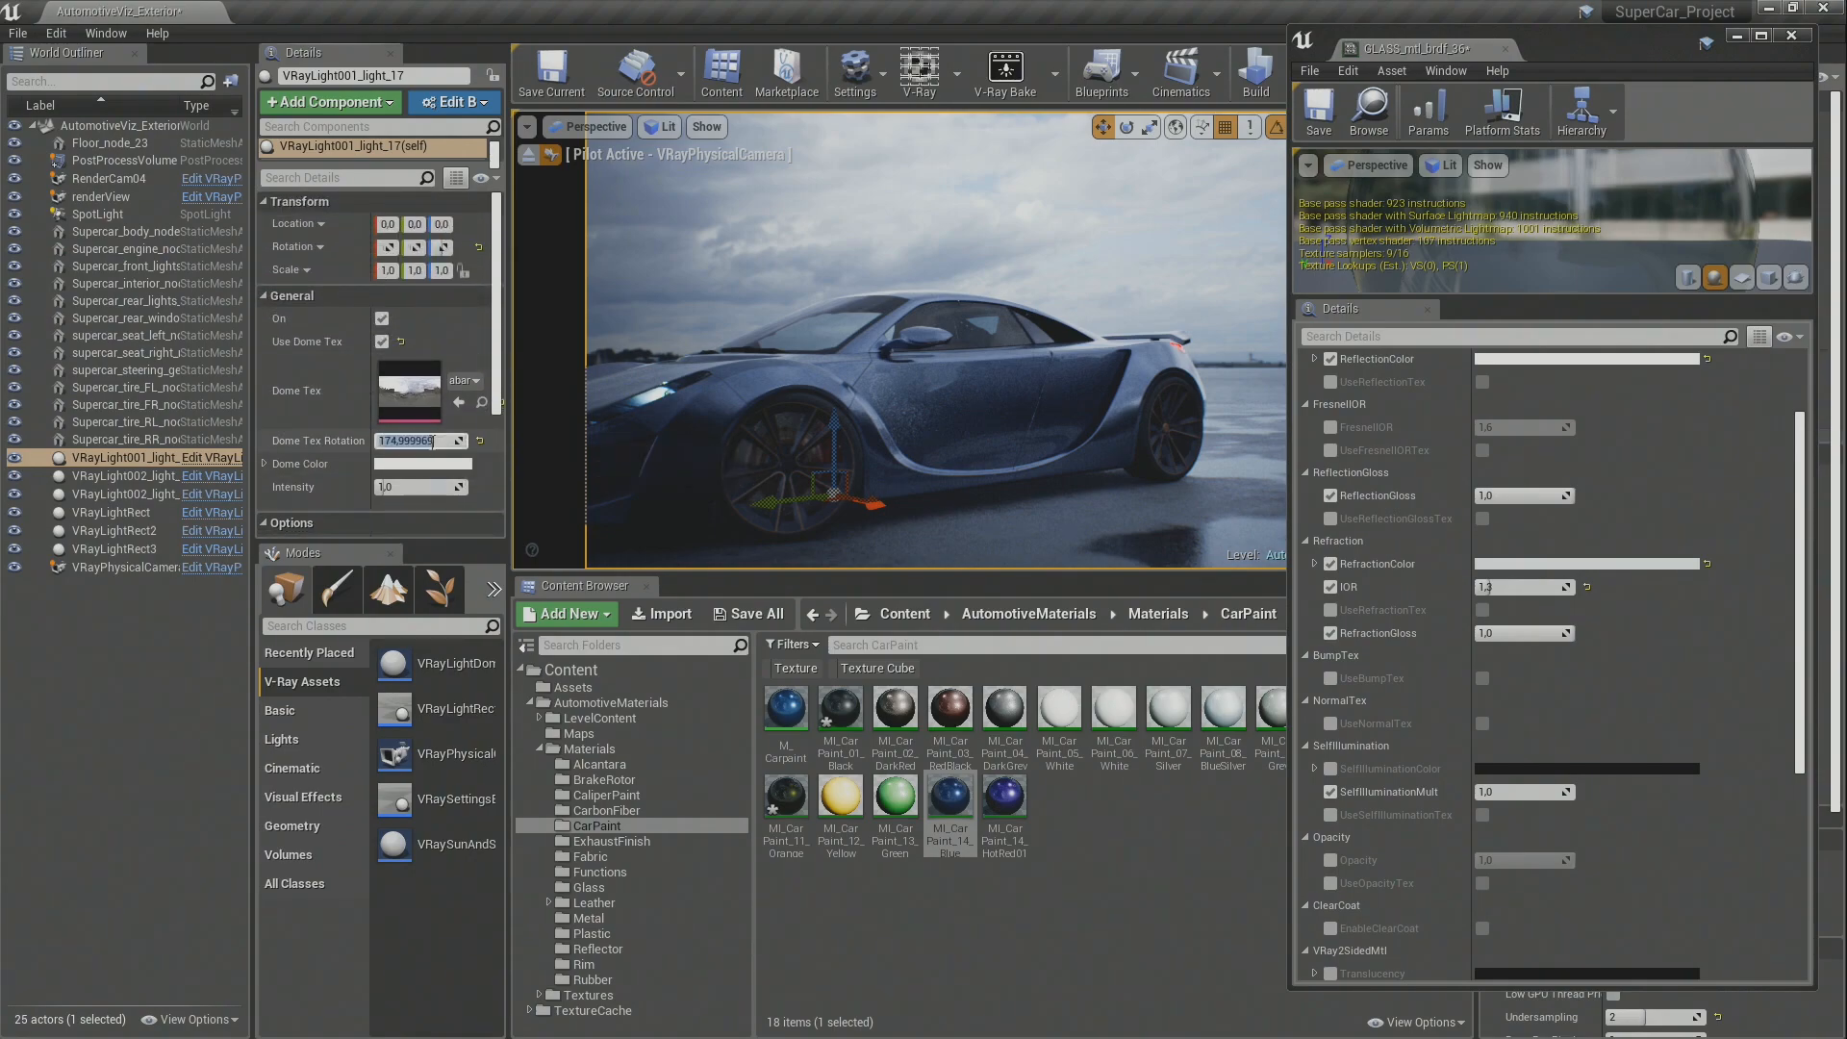
pyautogui.write('90,0')
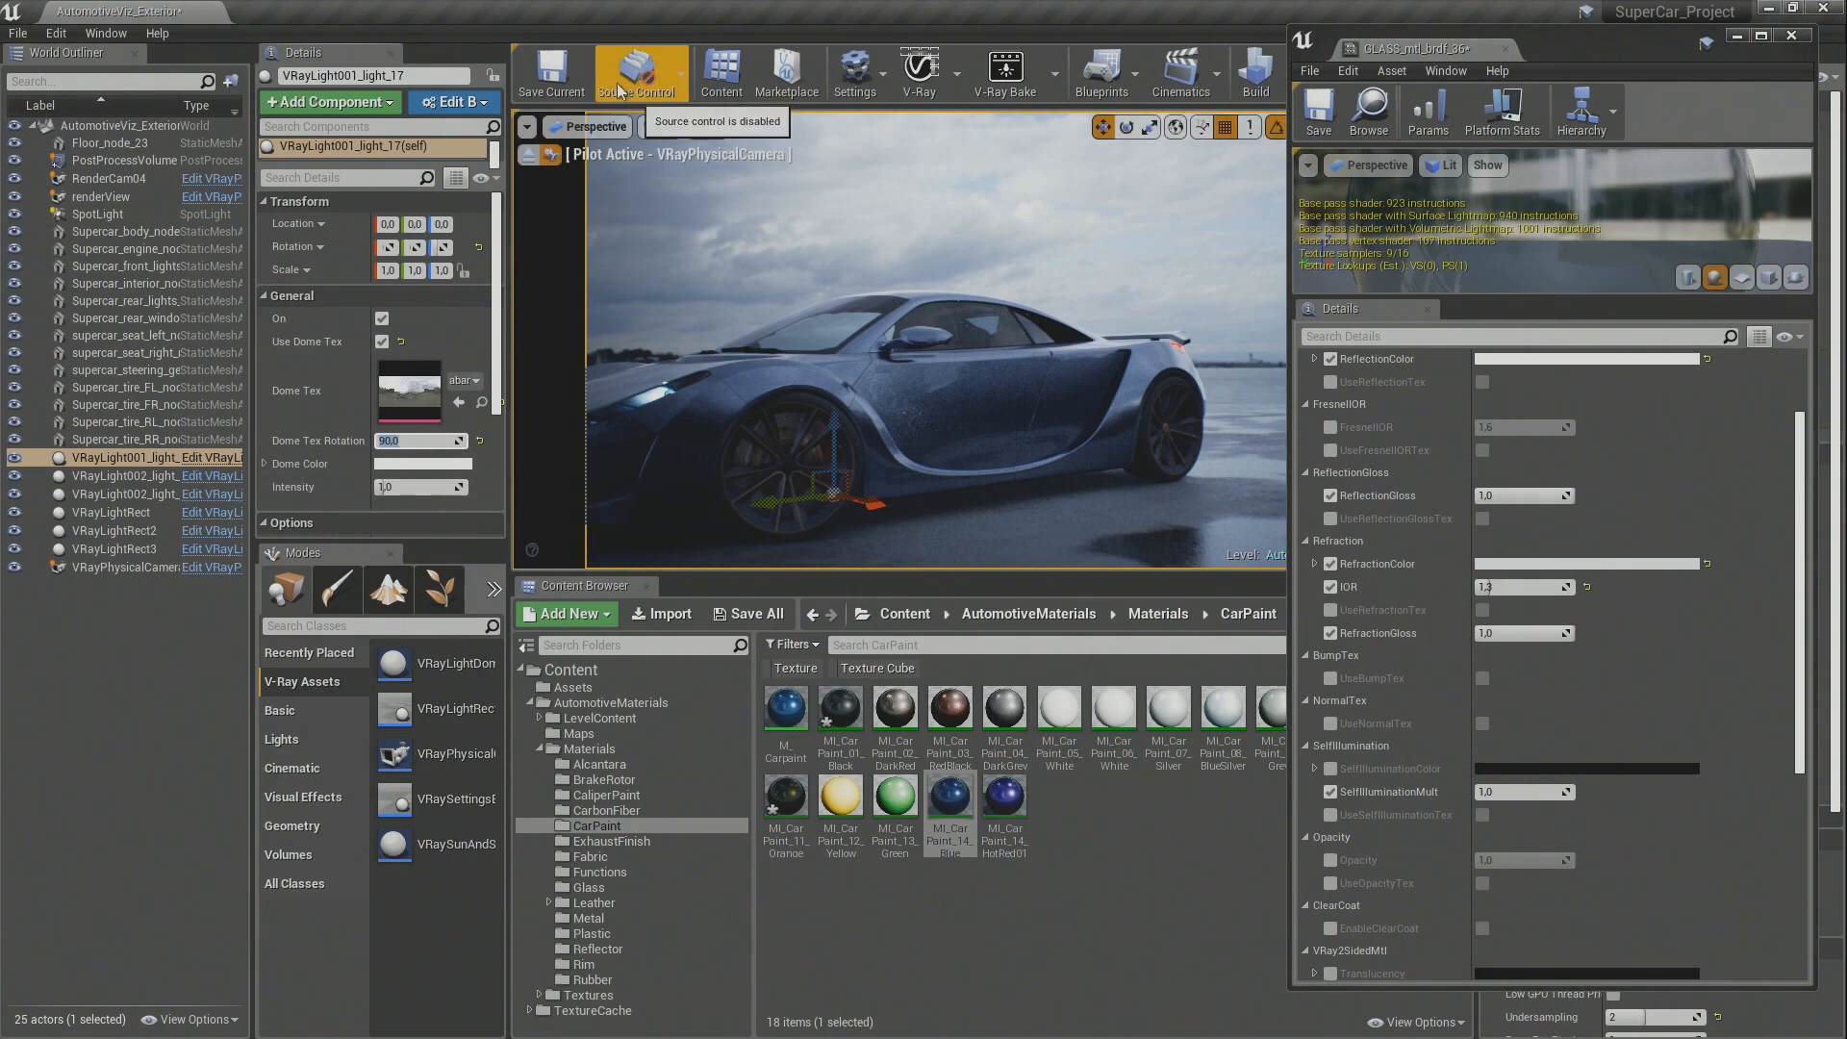
# Step: Raise the PostProcessVolume's global Saturation to 1.22, and switch its Saturation override off
pyautogui.click(154, 160)
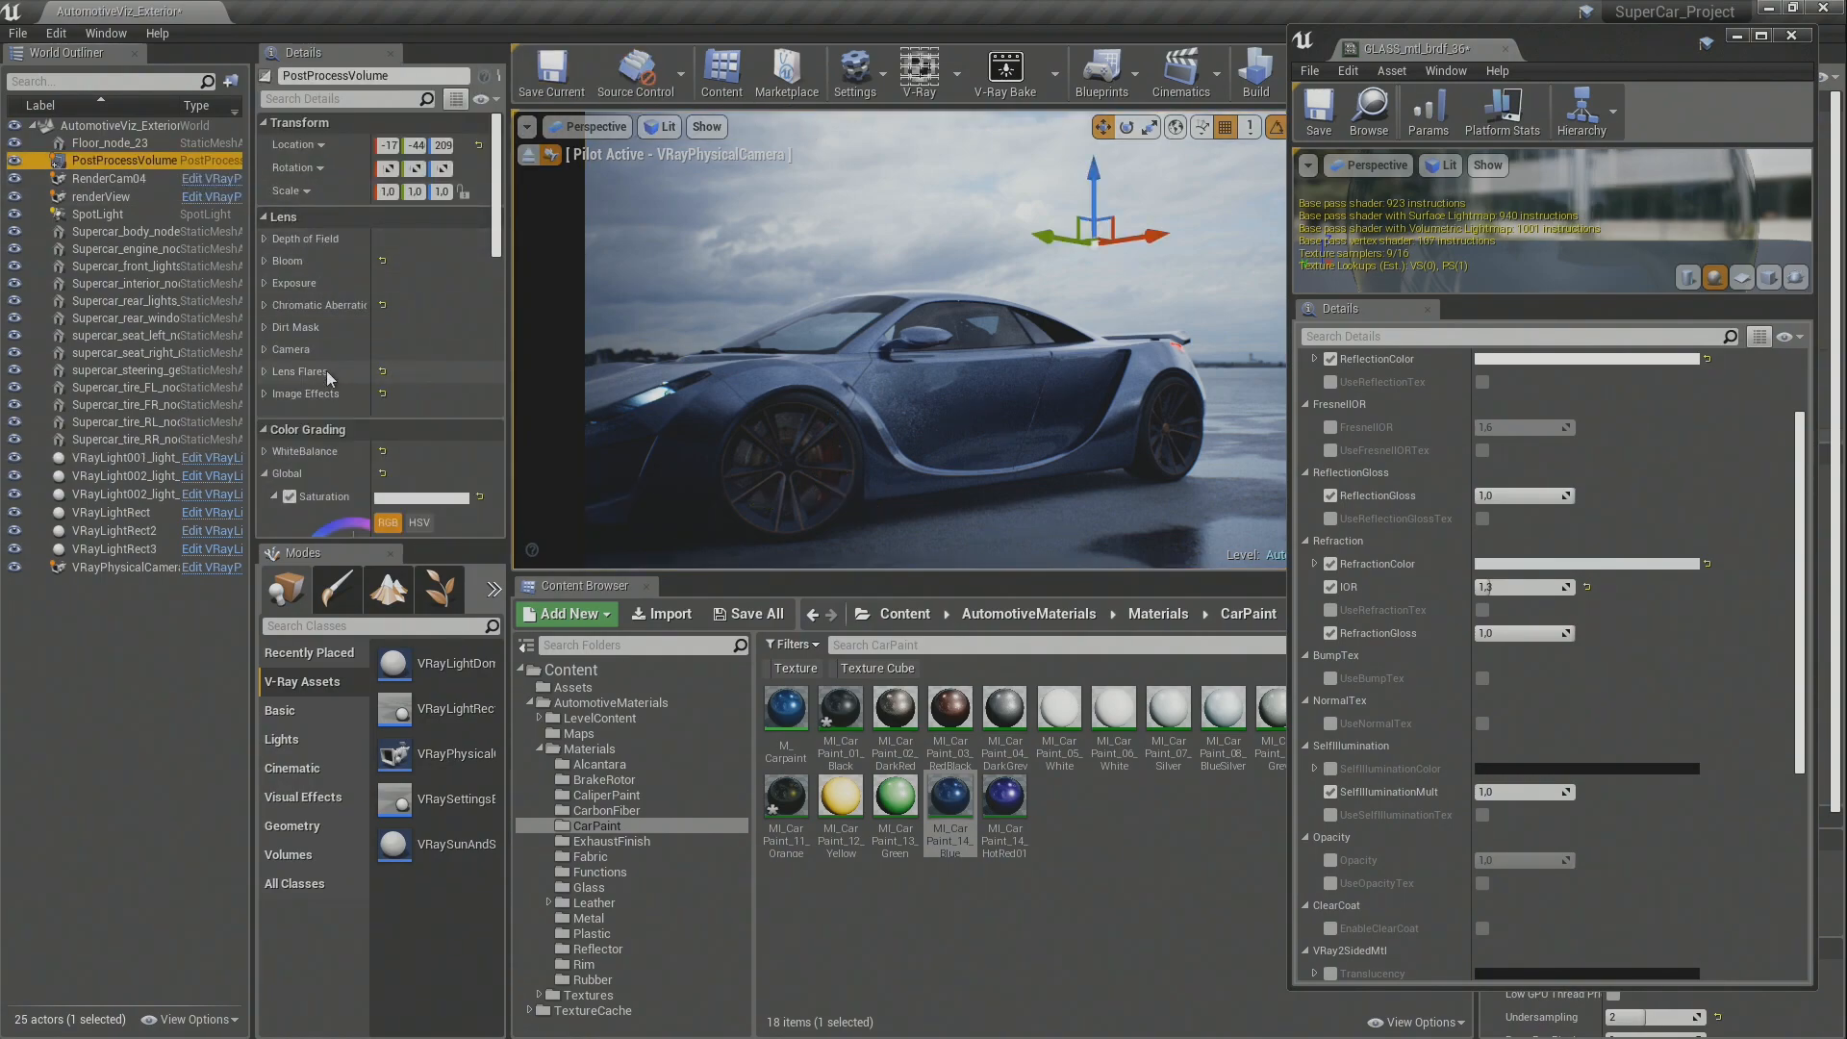
pyautogui.scroll(-2, 306, 477)
pyautogui.click(287, 421)
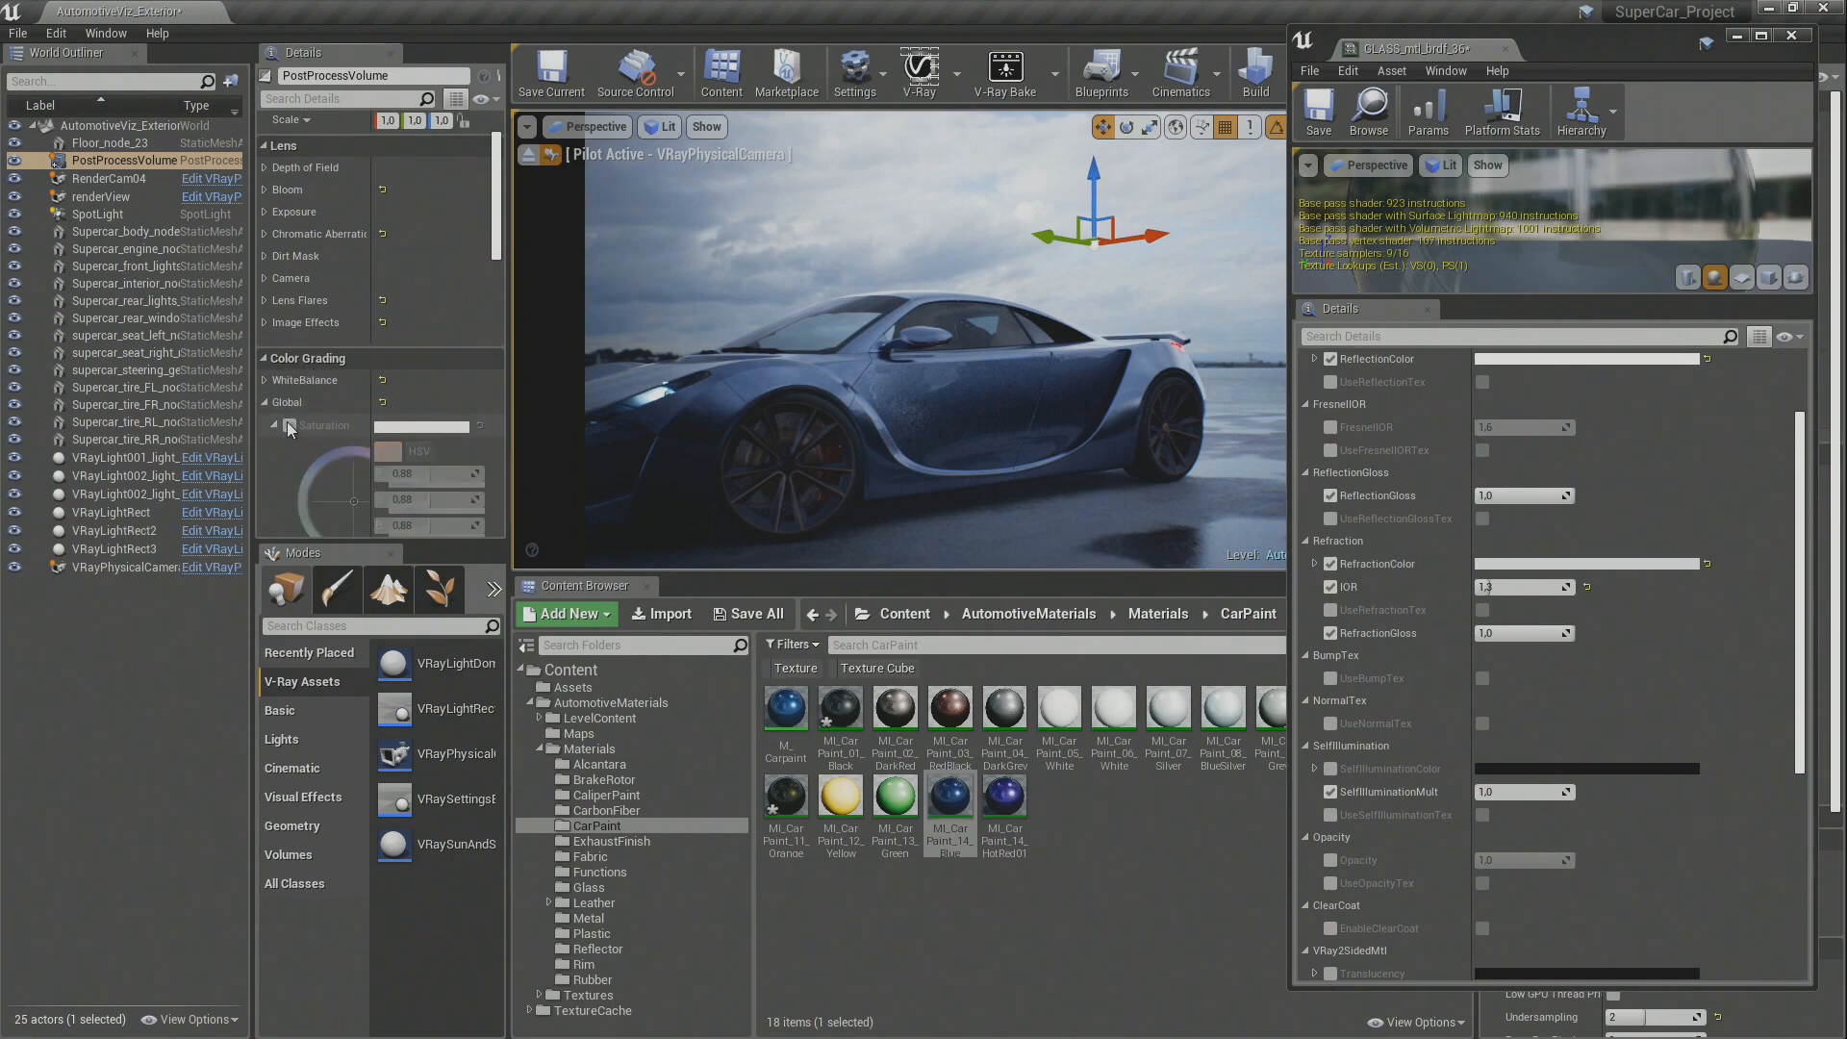
pyautogui.click(289, 424)
pyautogui.scroll(-3, 318, 433)
pyautogui.moveTo(323, 449); pyautogui.dragTo(385, 450)
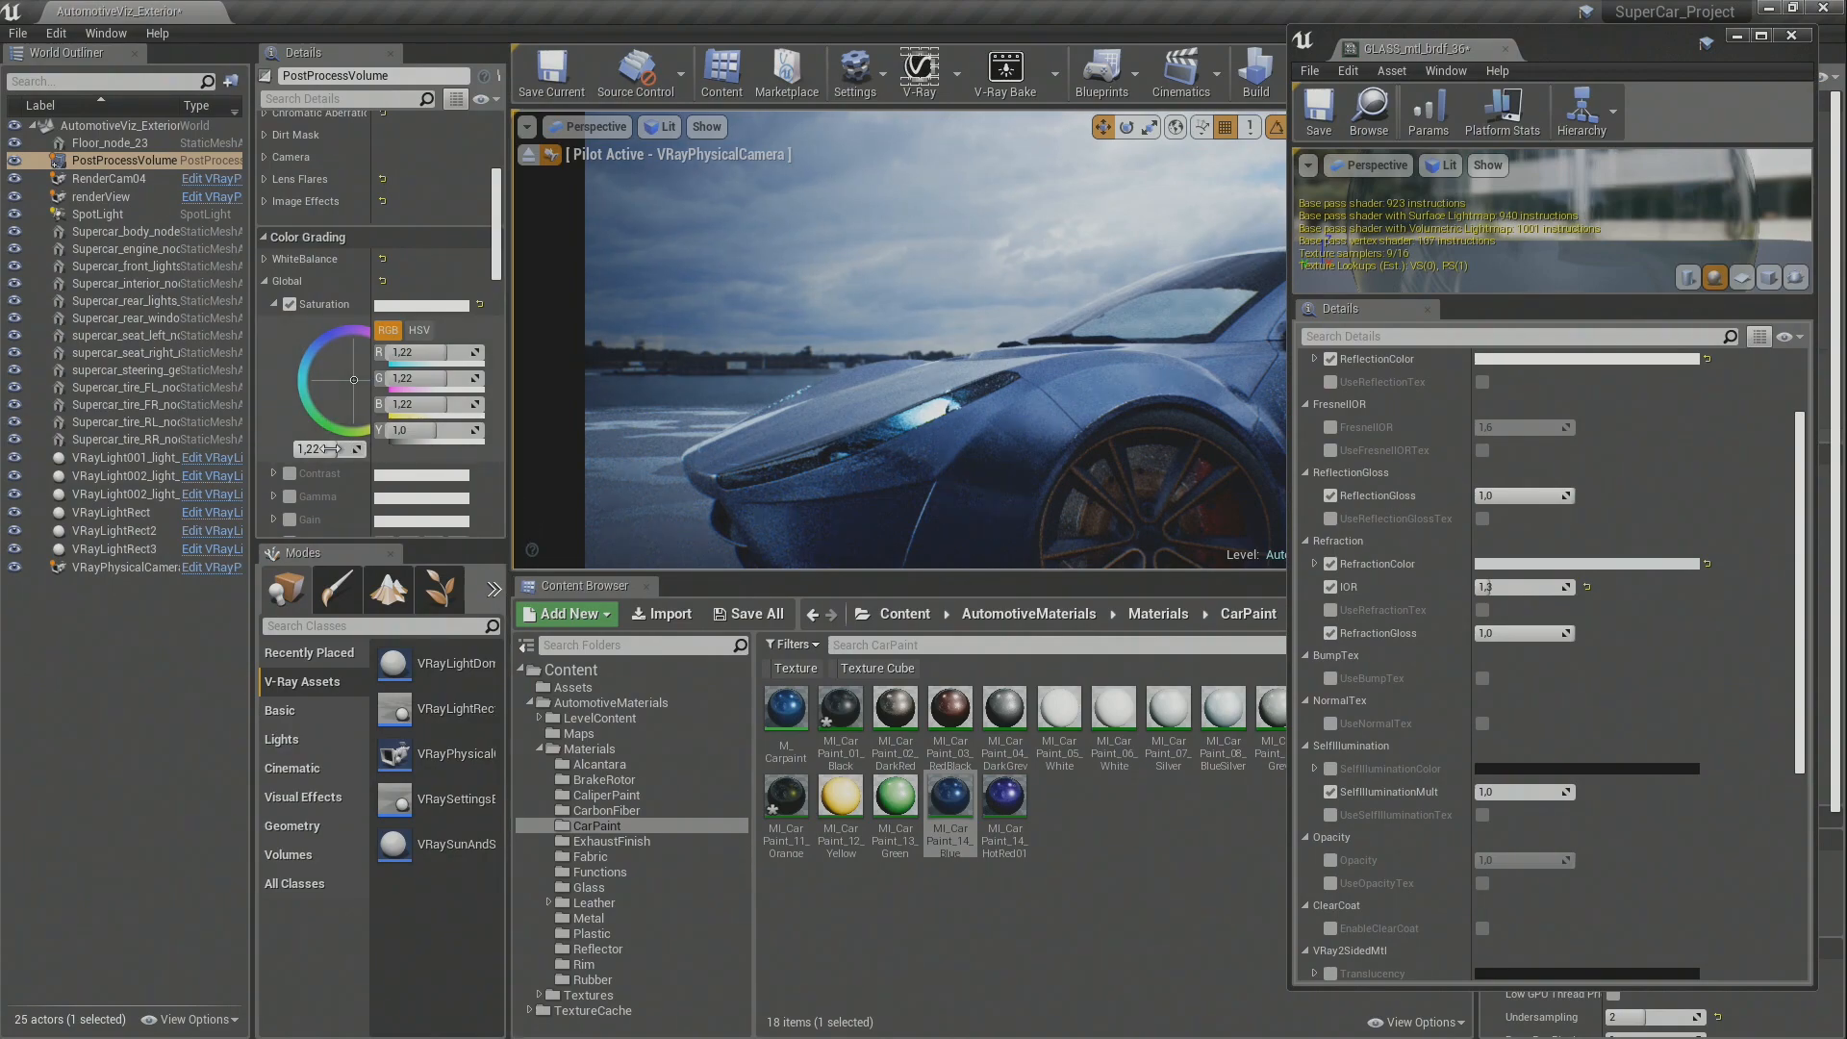
pyautogui.click(289, 303)
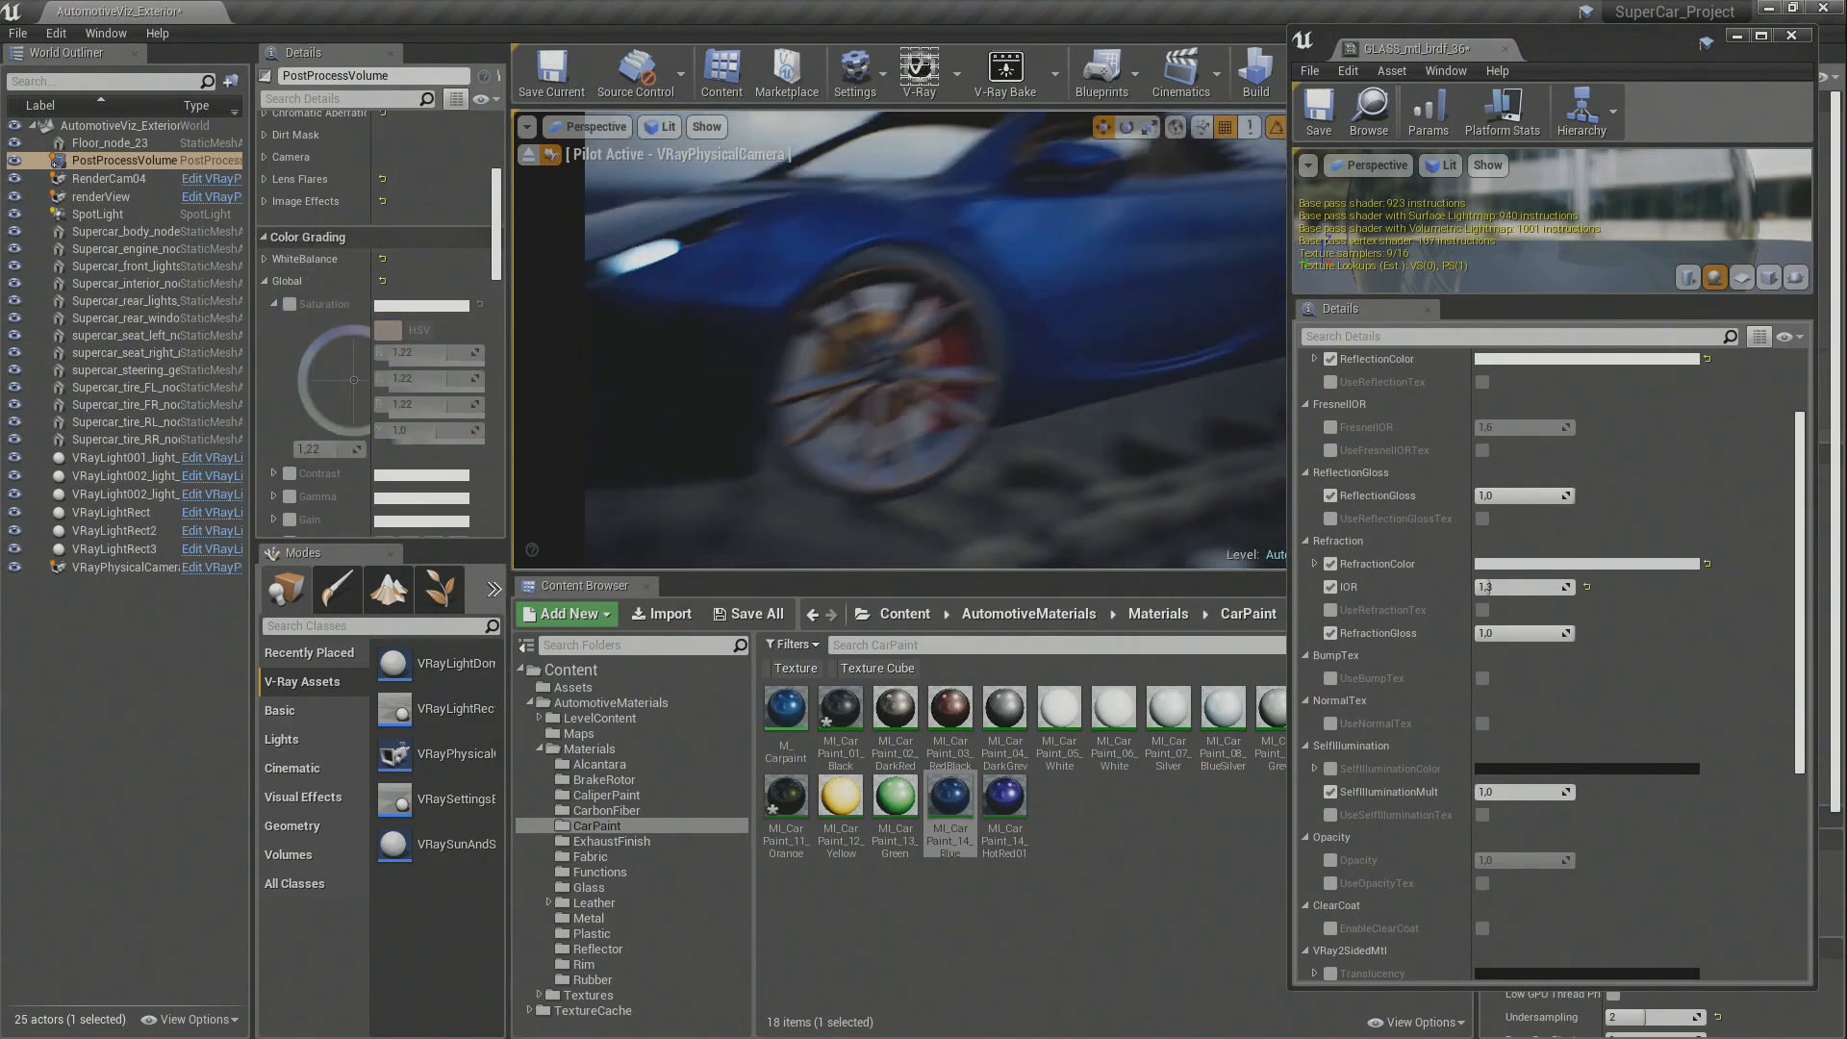
# Step: Set the Film Slope of the PostProcessVolume to 1.3
pyautogui.scroll(-5, 423, 384)
pyautogui.click(412, 380)
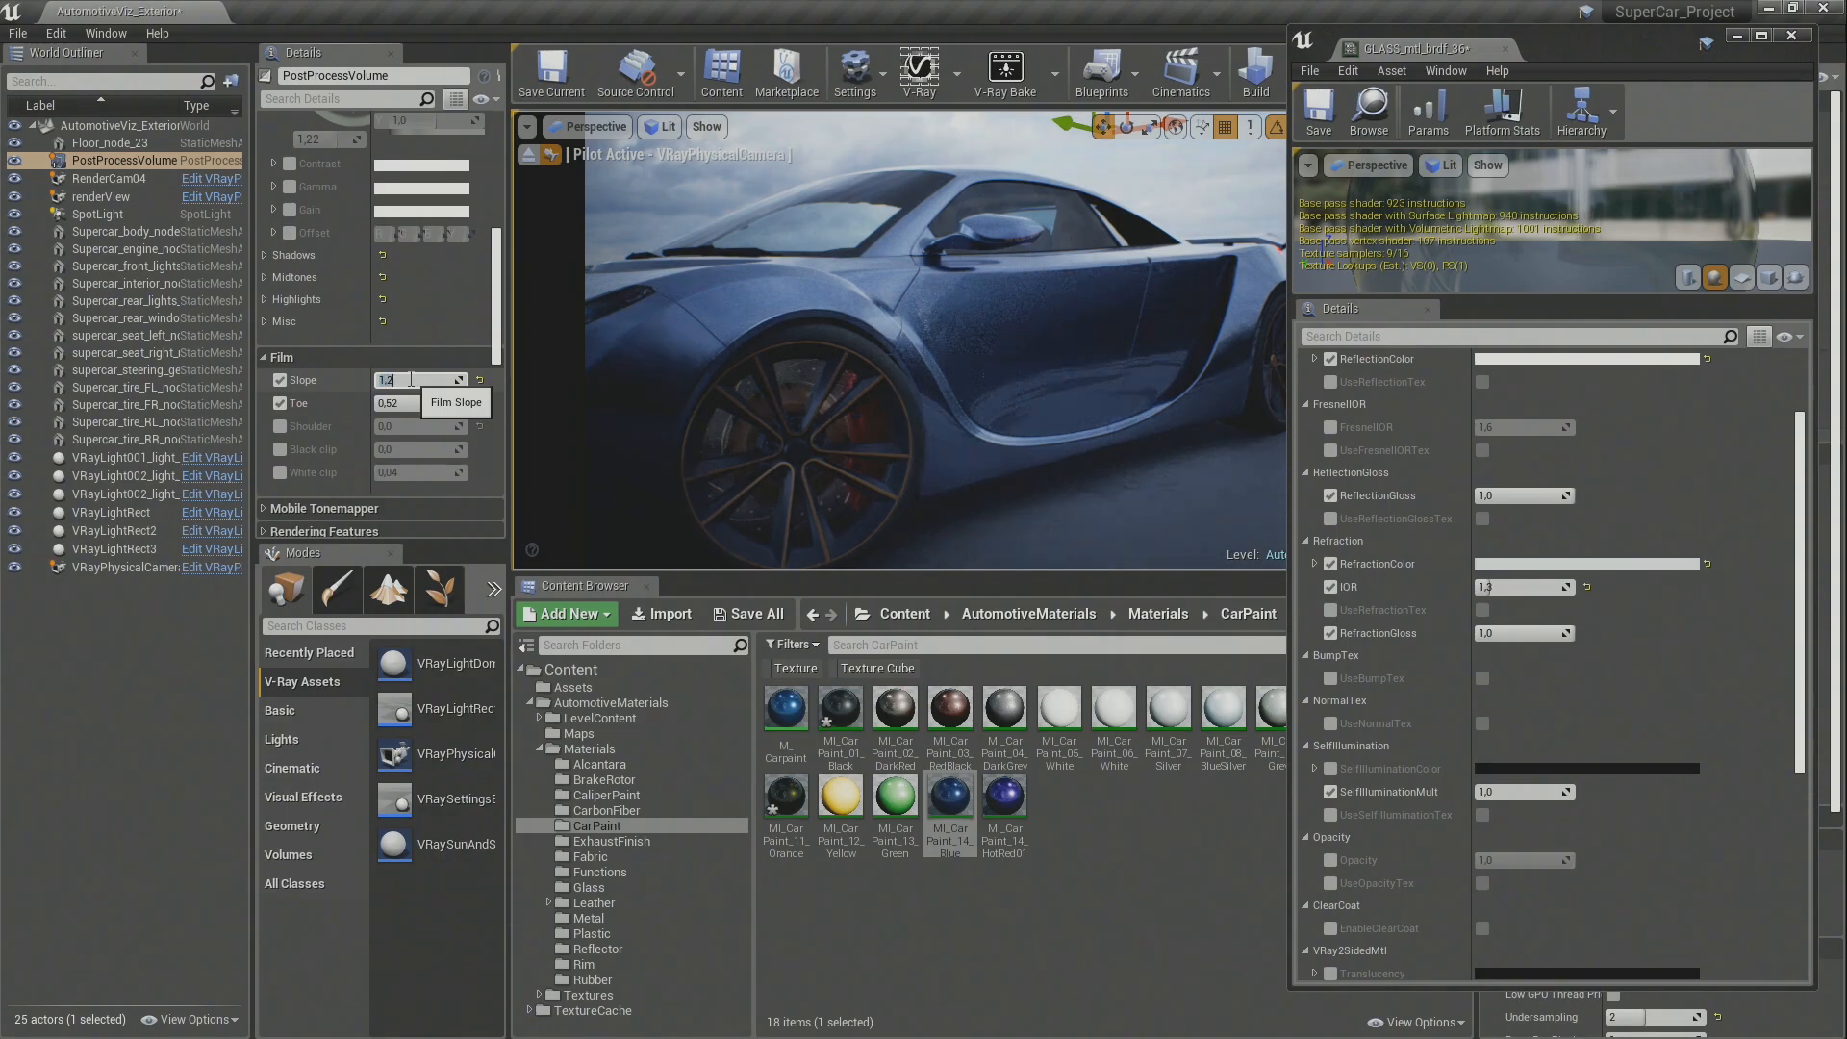
pyautogui.press('Return')
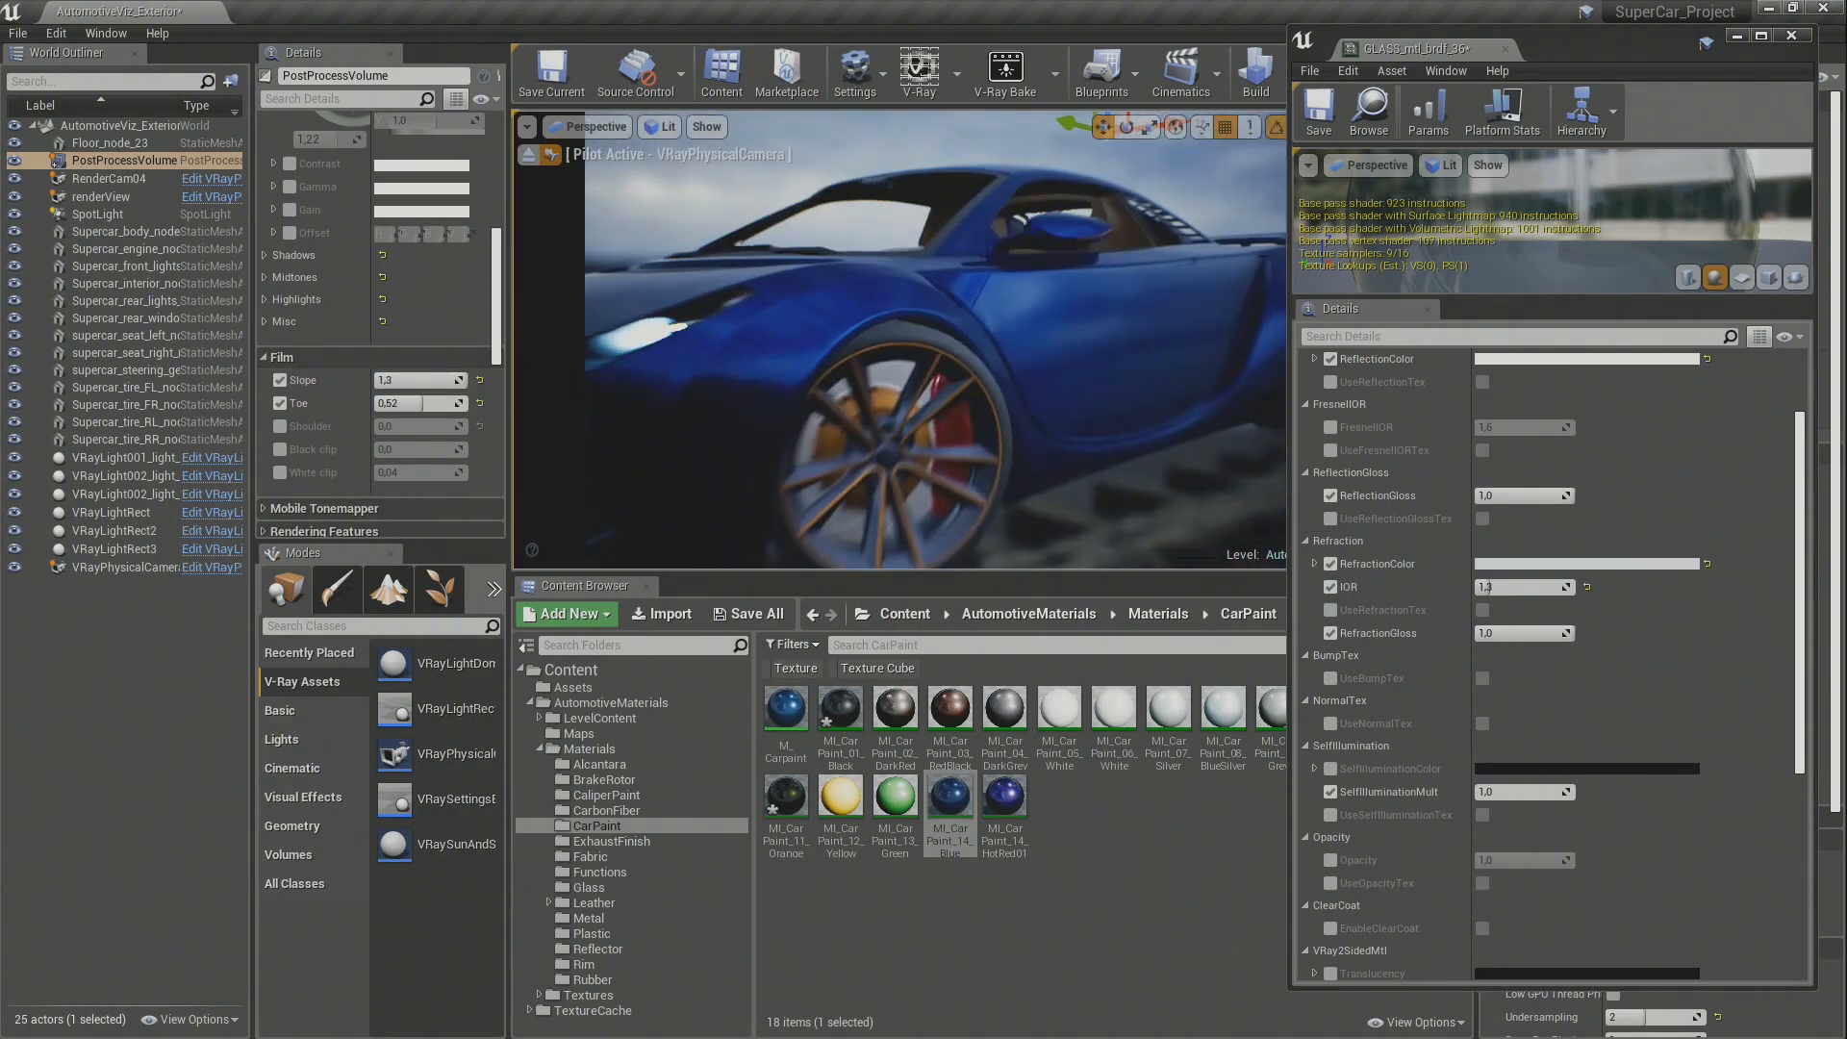
# Step: Enable the Bloom post-processing show flag for the viewport
pyautogui.click(706, 127)
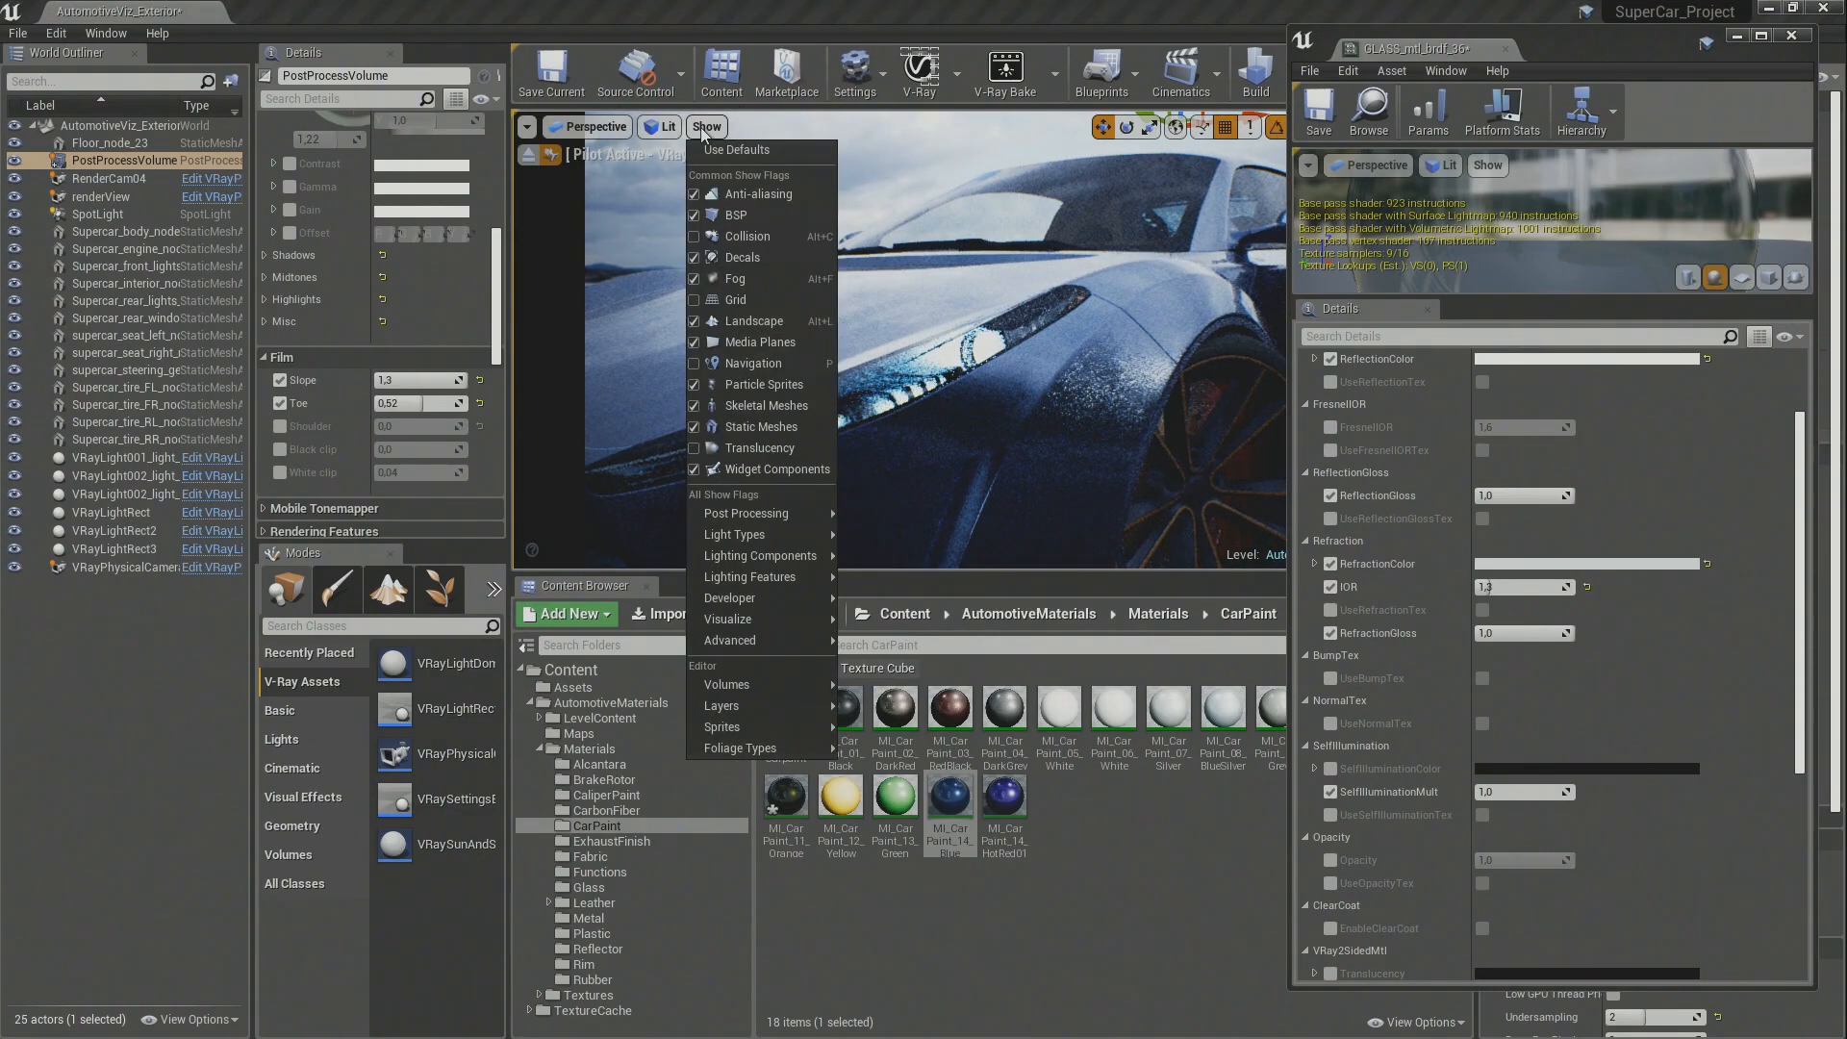
pyautogui.moveTo(760, 512)
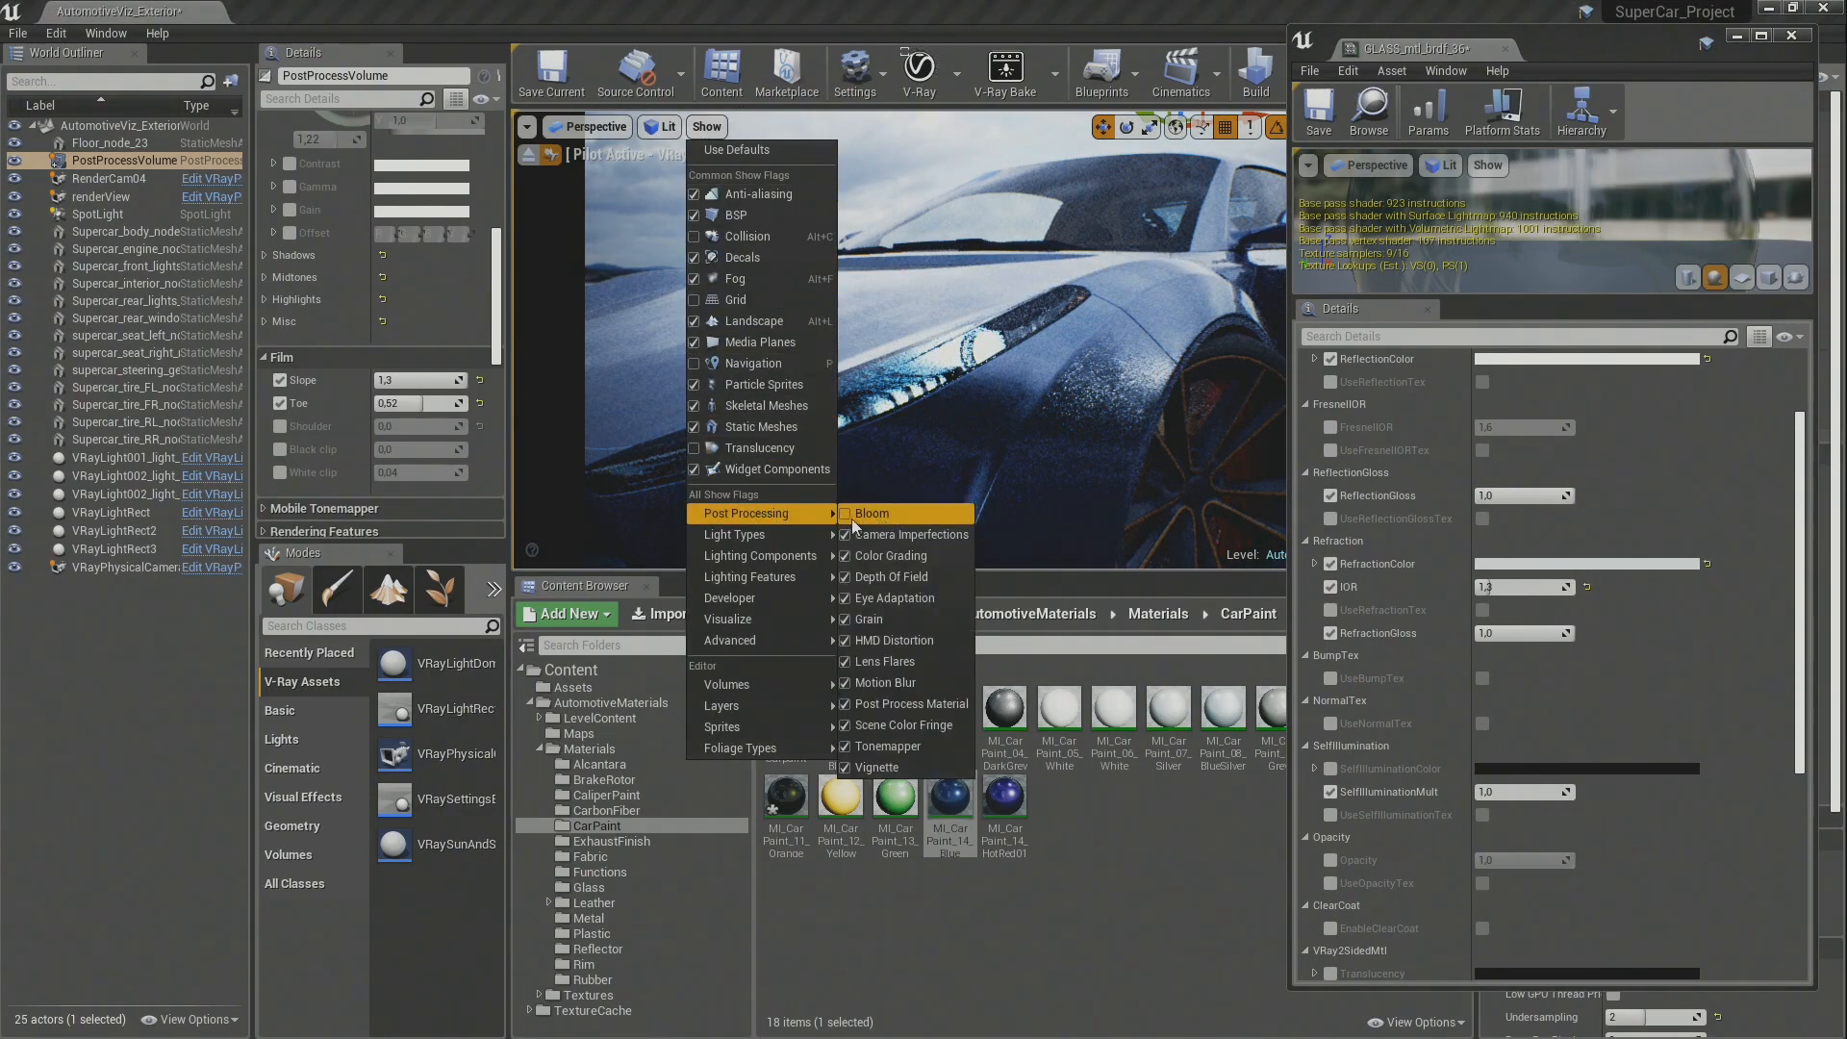
pyautogui.click(845, 515)
pyautogui.press('Escape')
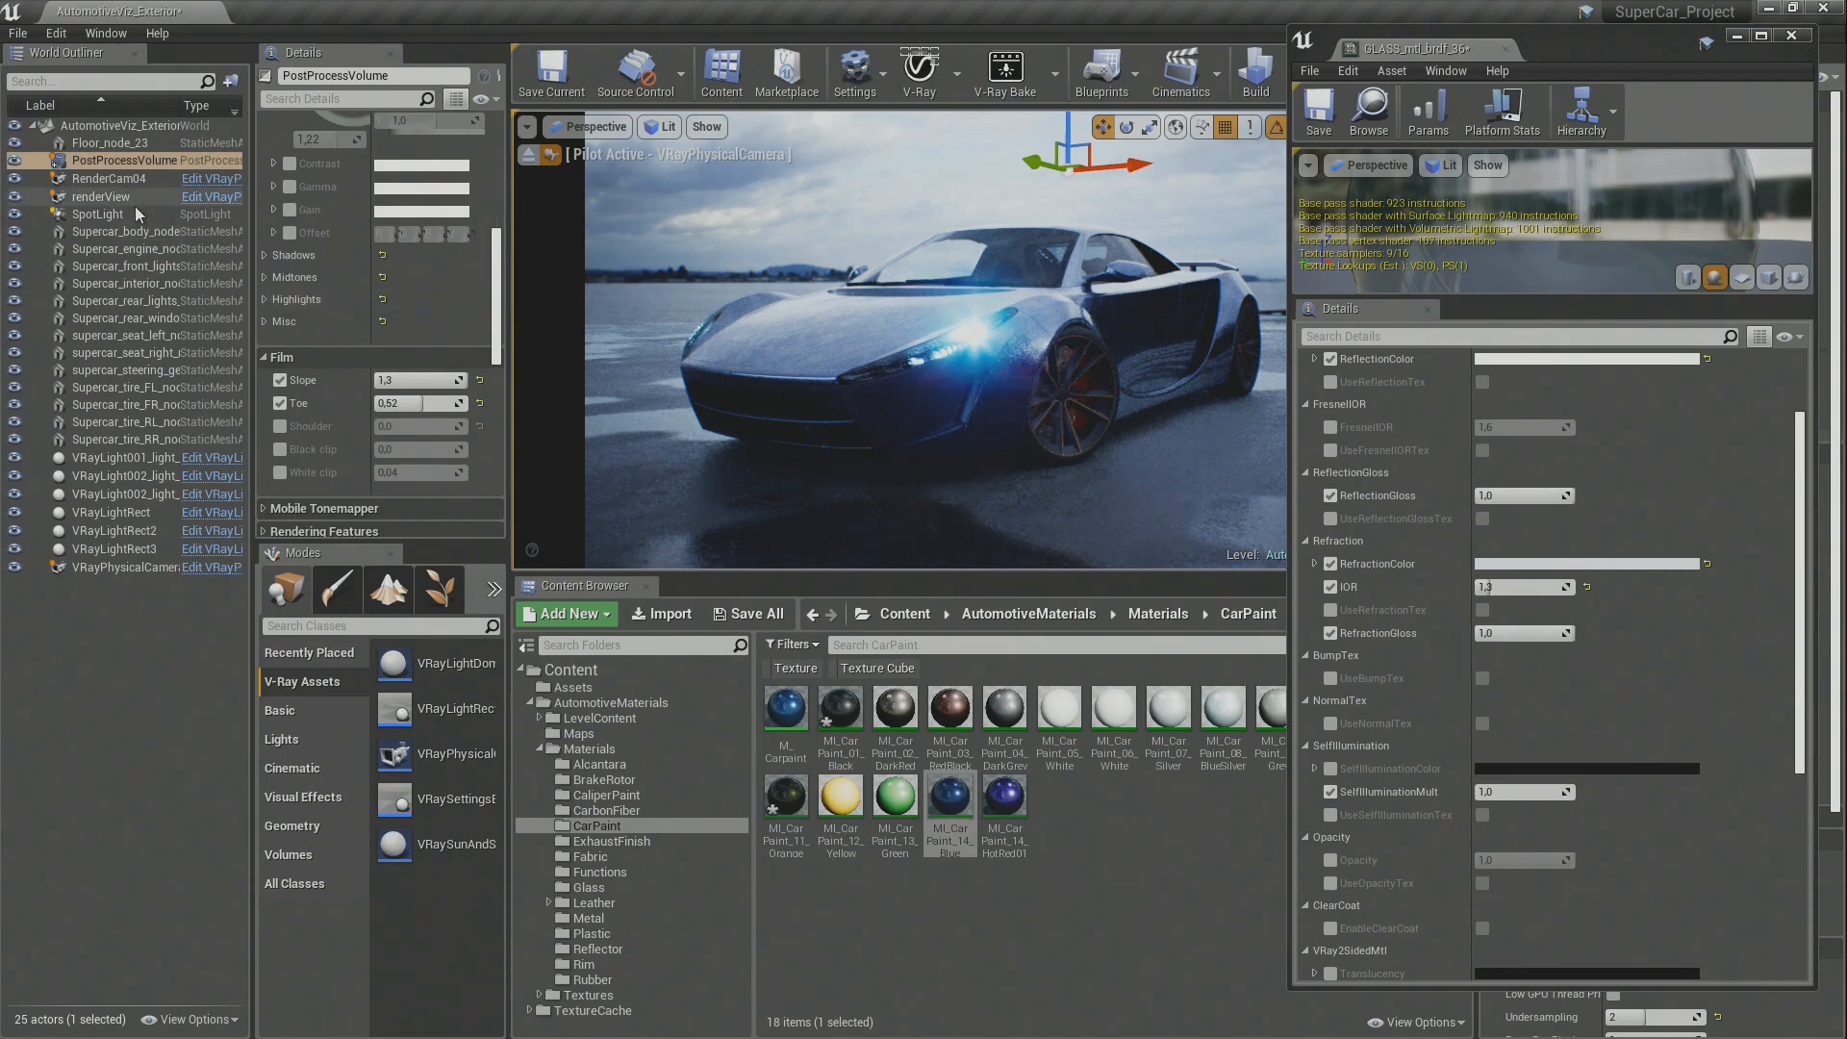
# Step: Set the color of VRayLight002_light_26 to a warm yellow with R 1.0, G 0.820942 and B 0.566486
pyautogui.click(140, 458)
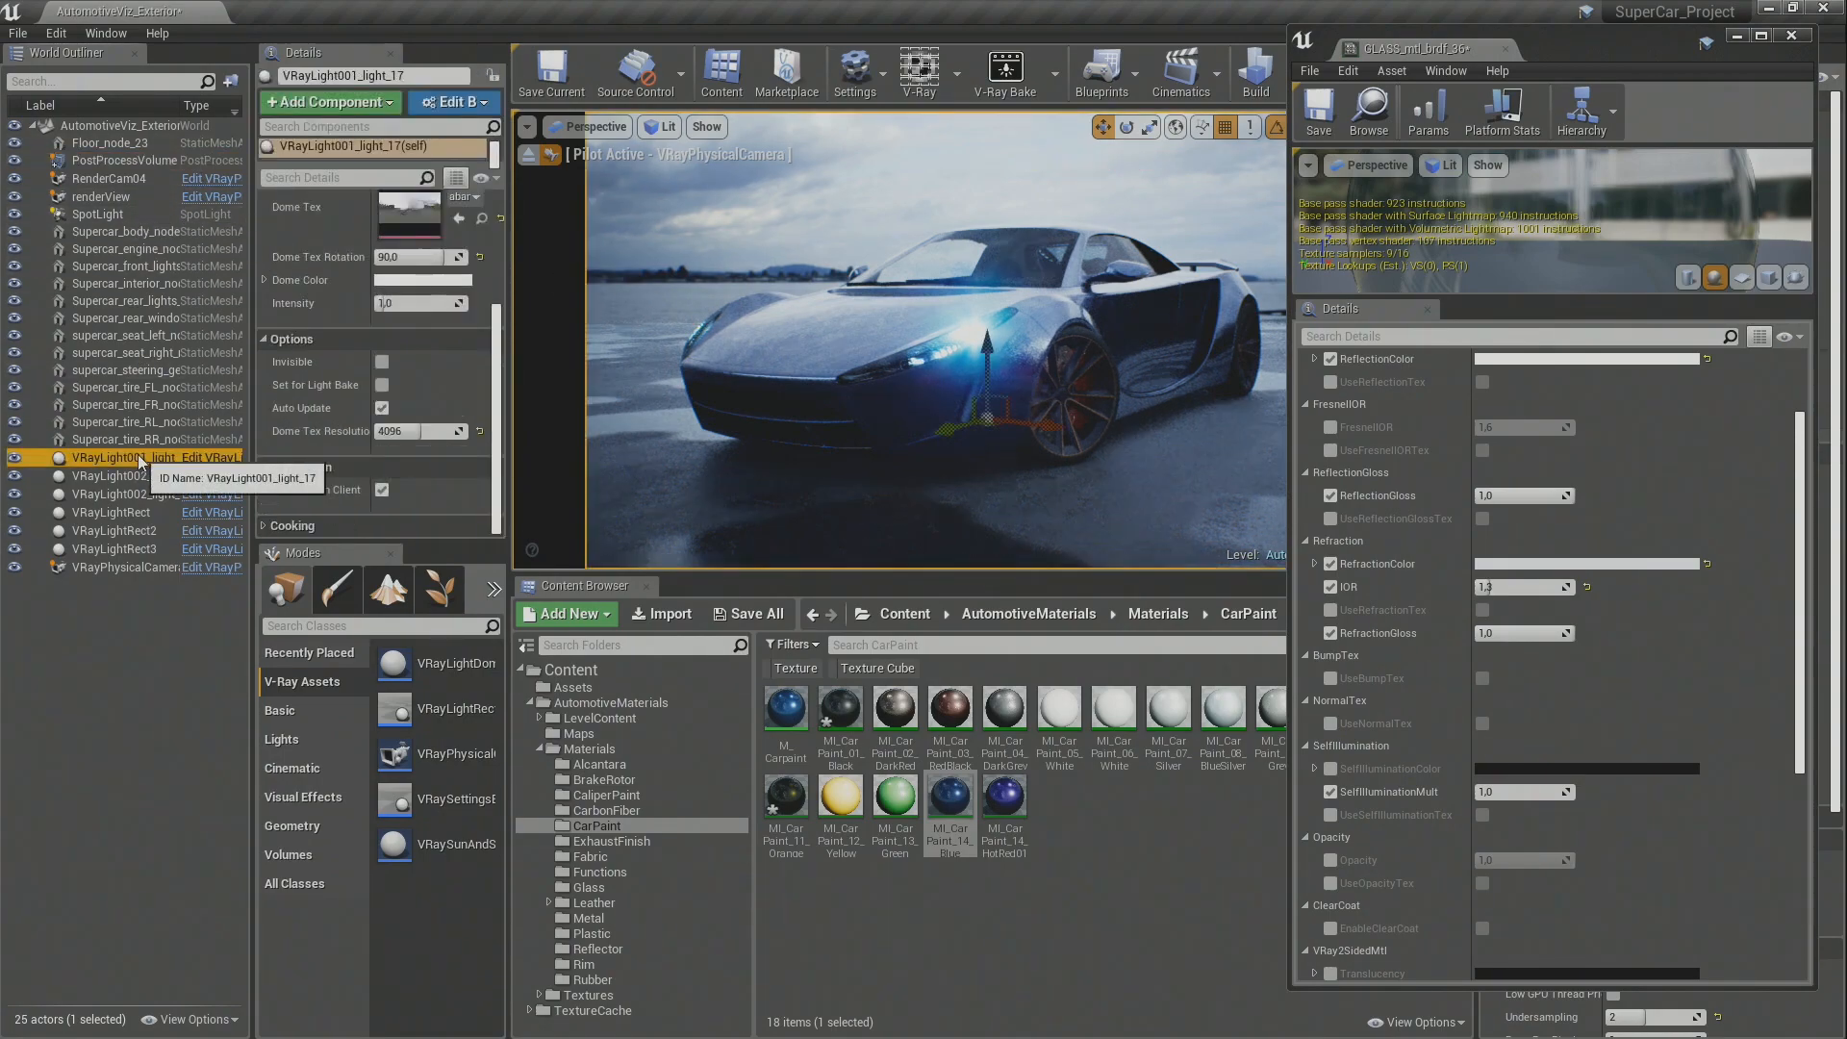
pyautogui.click(136, 475)
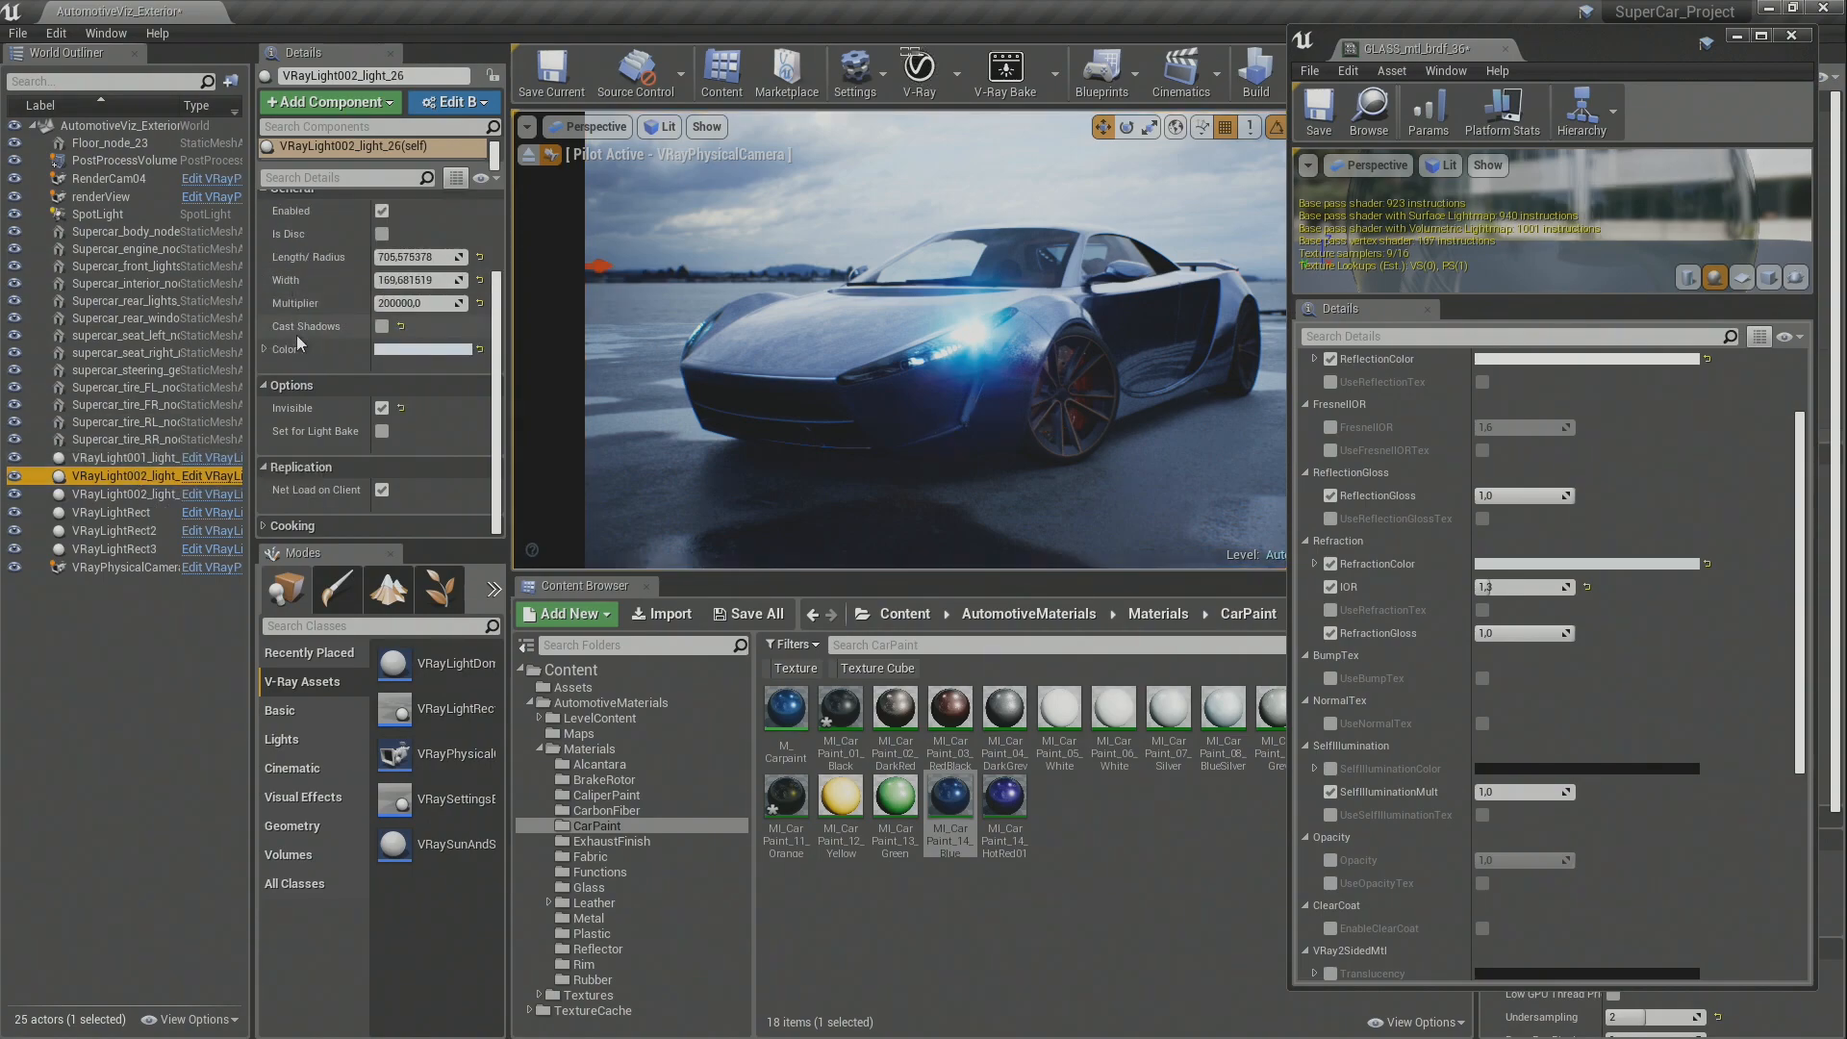
pyautogui.click(263, 349)
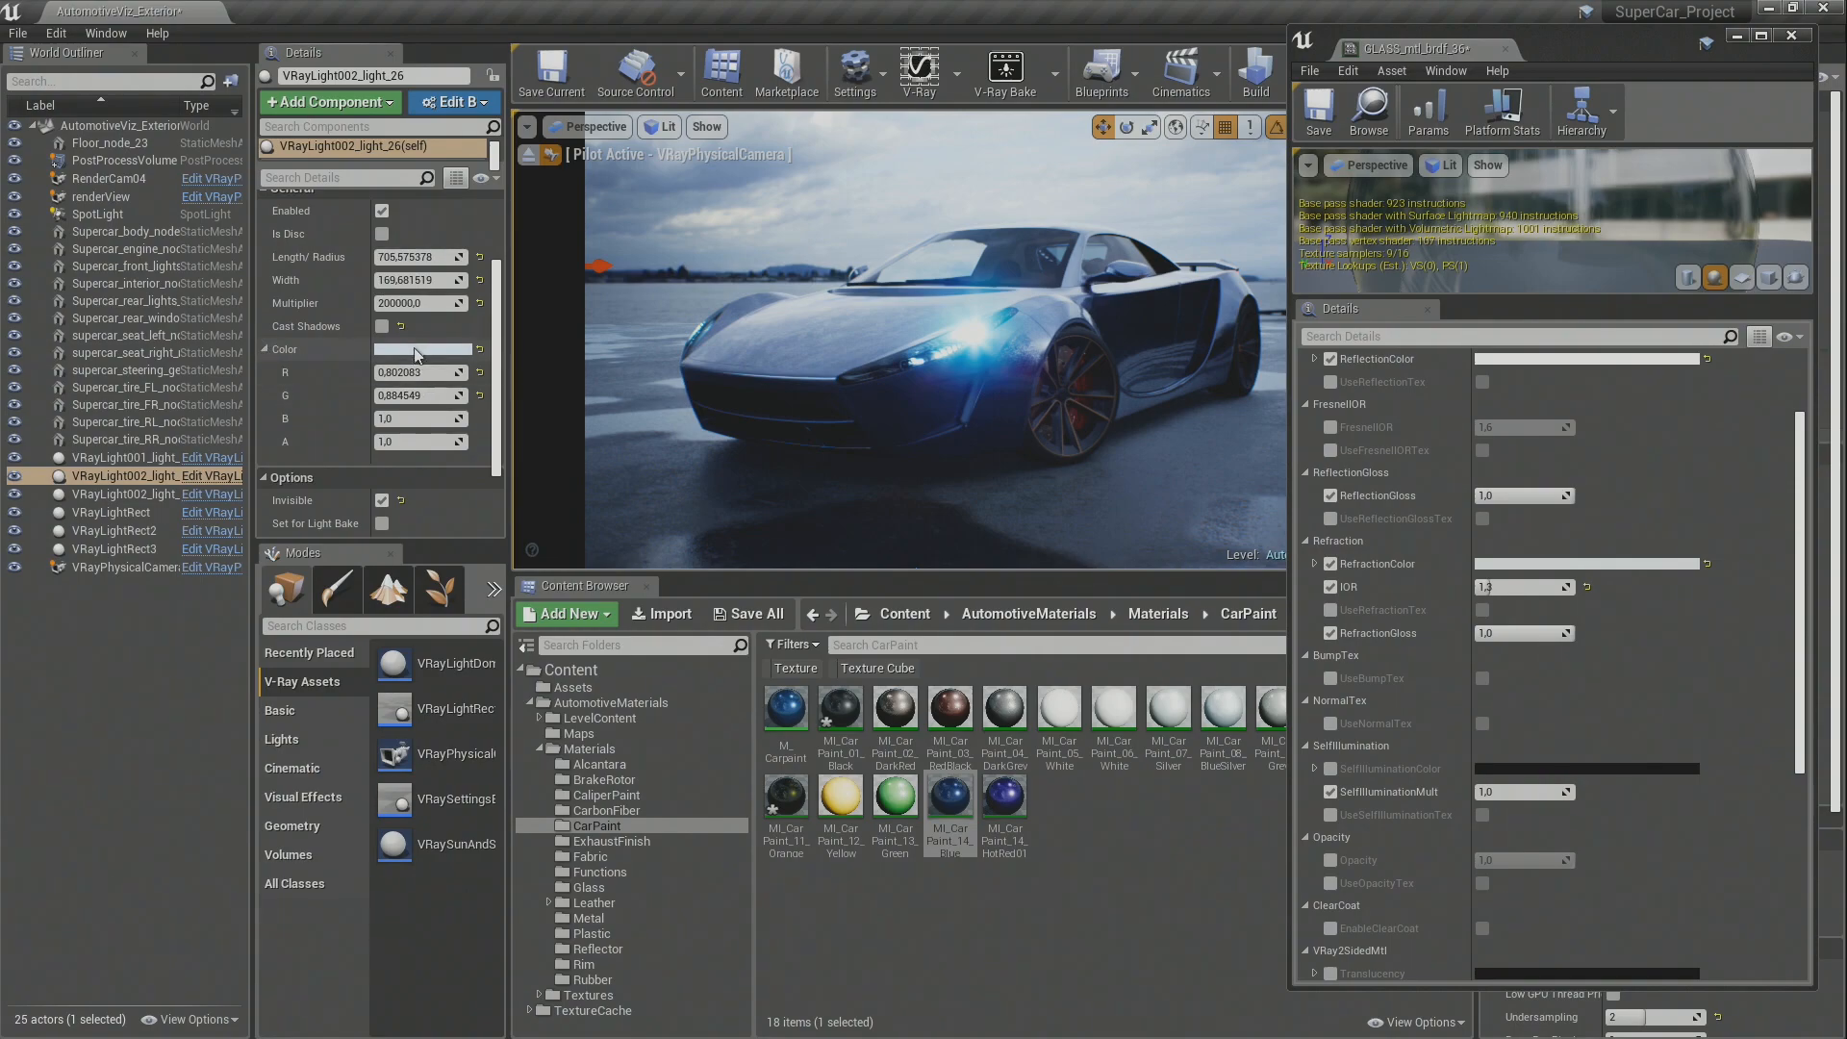
pyautogui.click(414, 348)
pyautogui.click(580, 524)
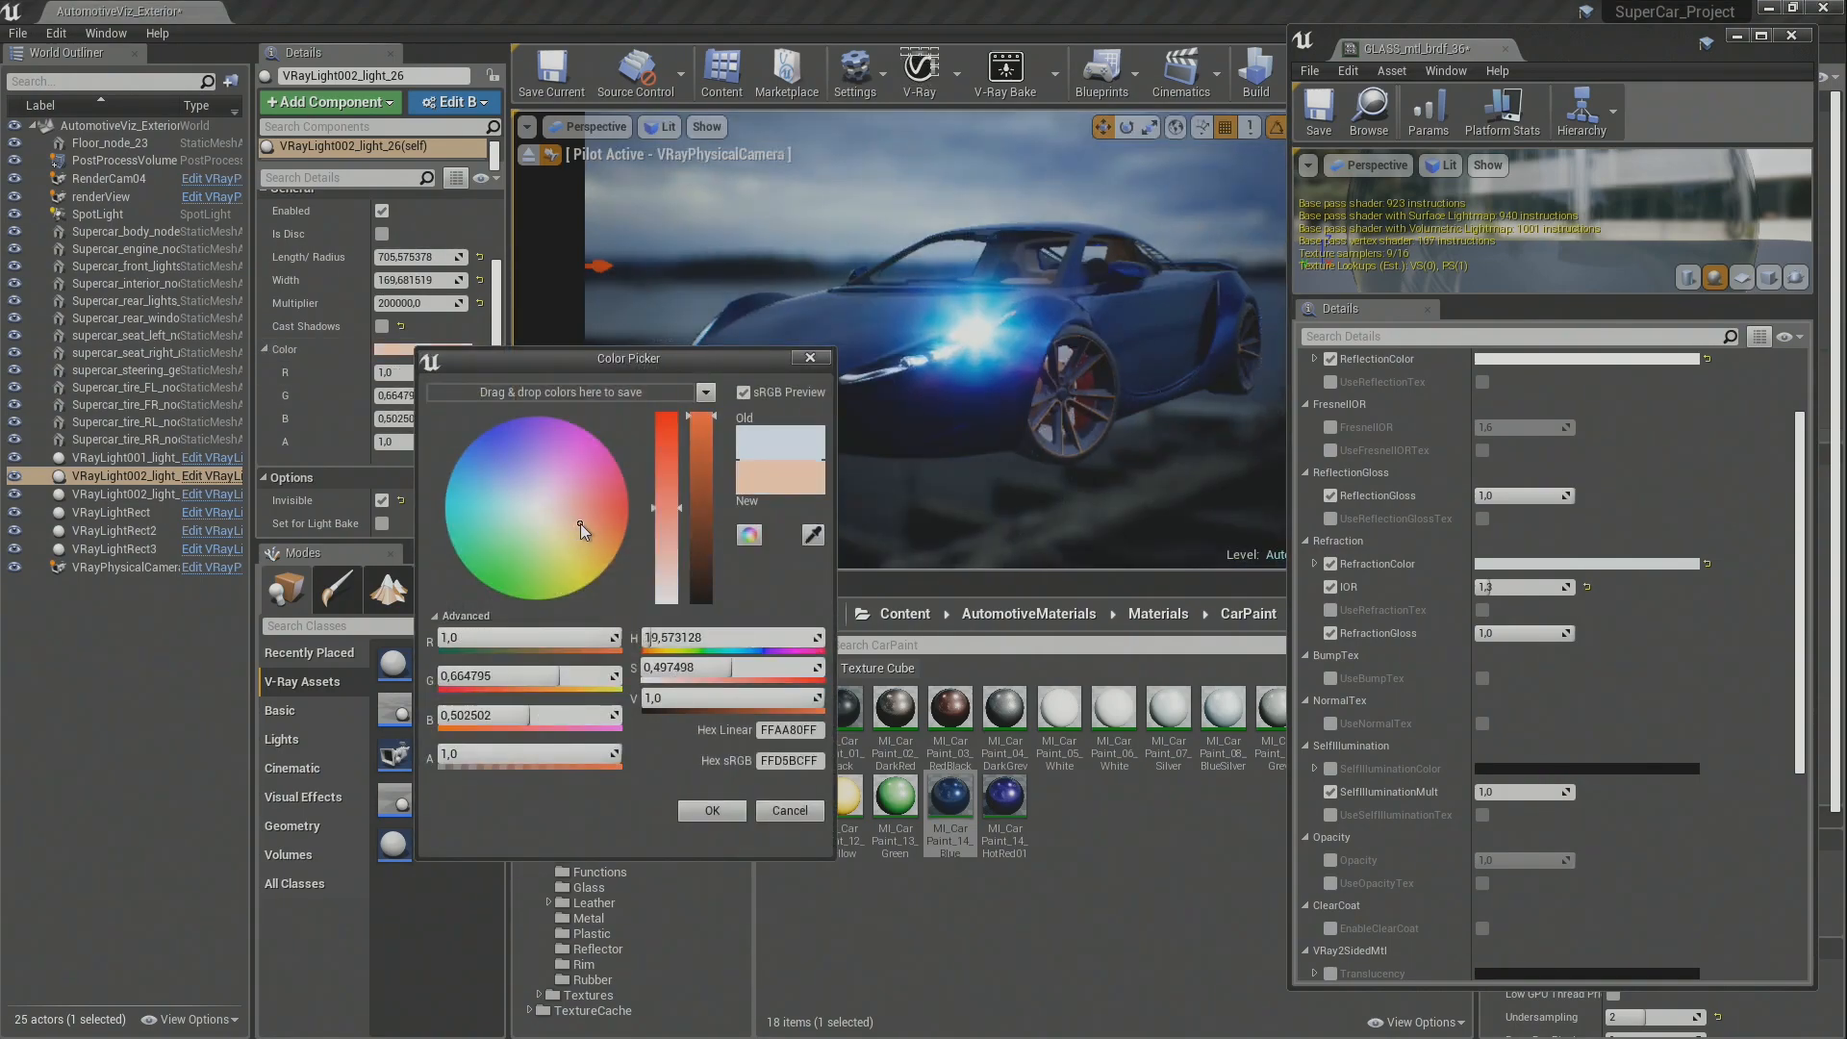
pyautogui.moveTo(635, 358); pyautogui.dragTo(603, 490)
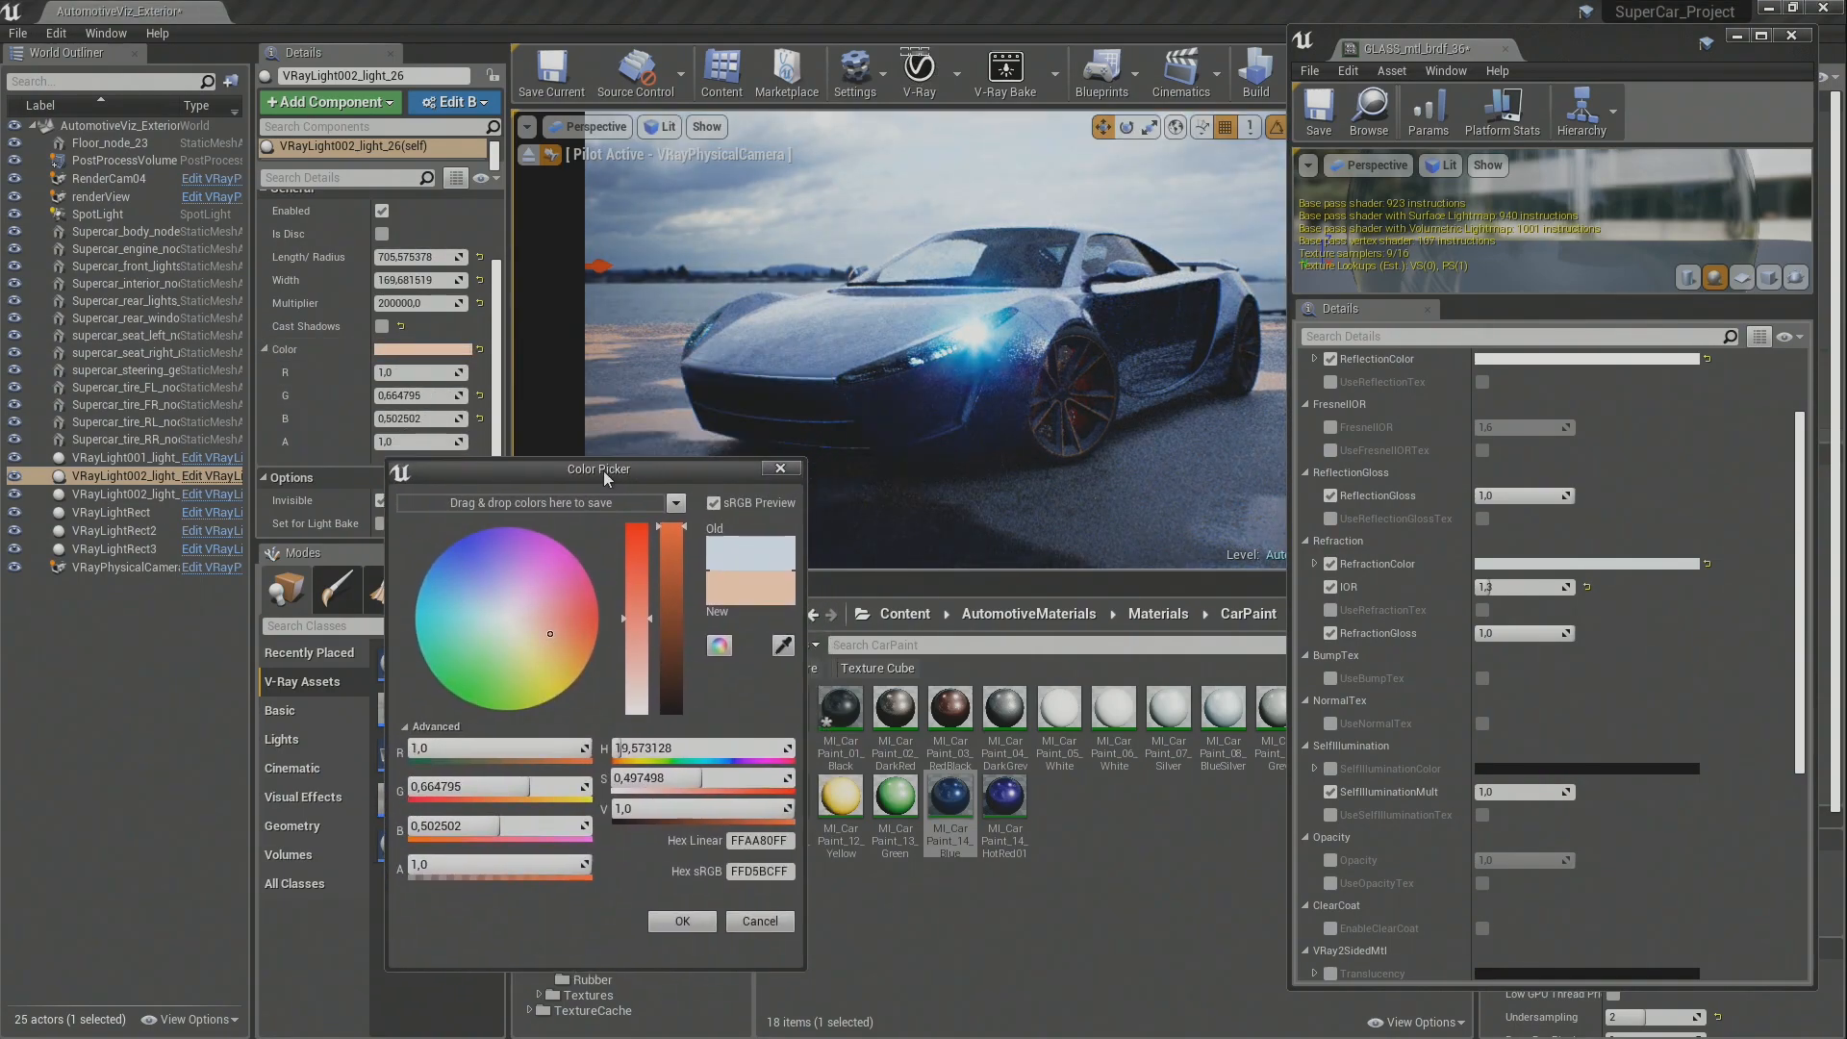
pyautogui.click(539, 666)
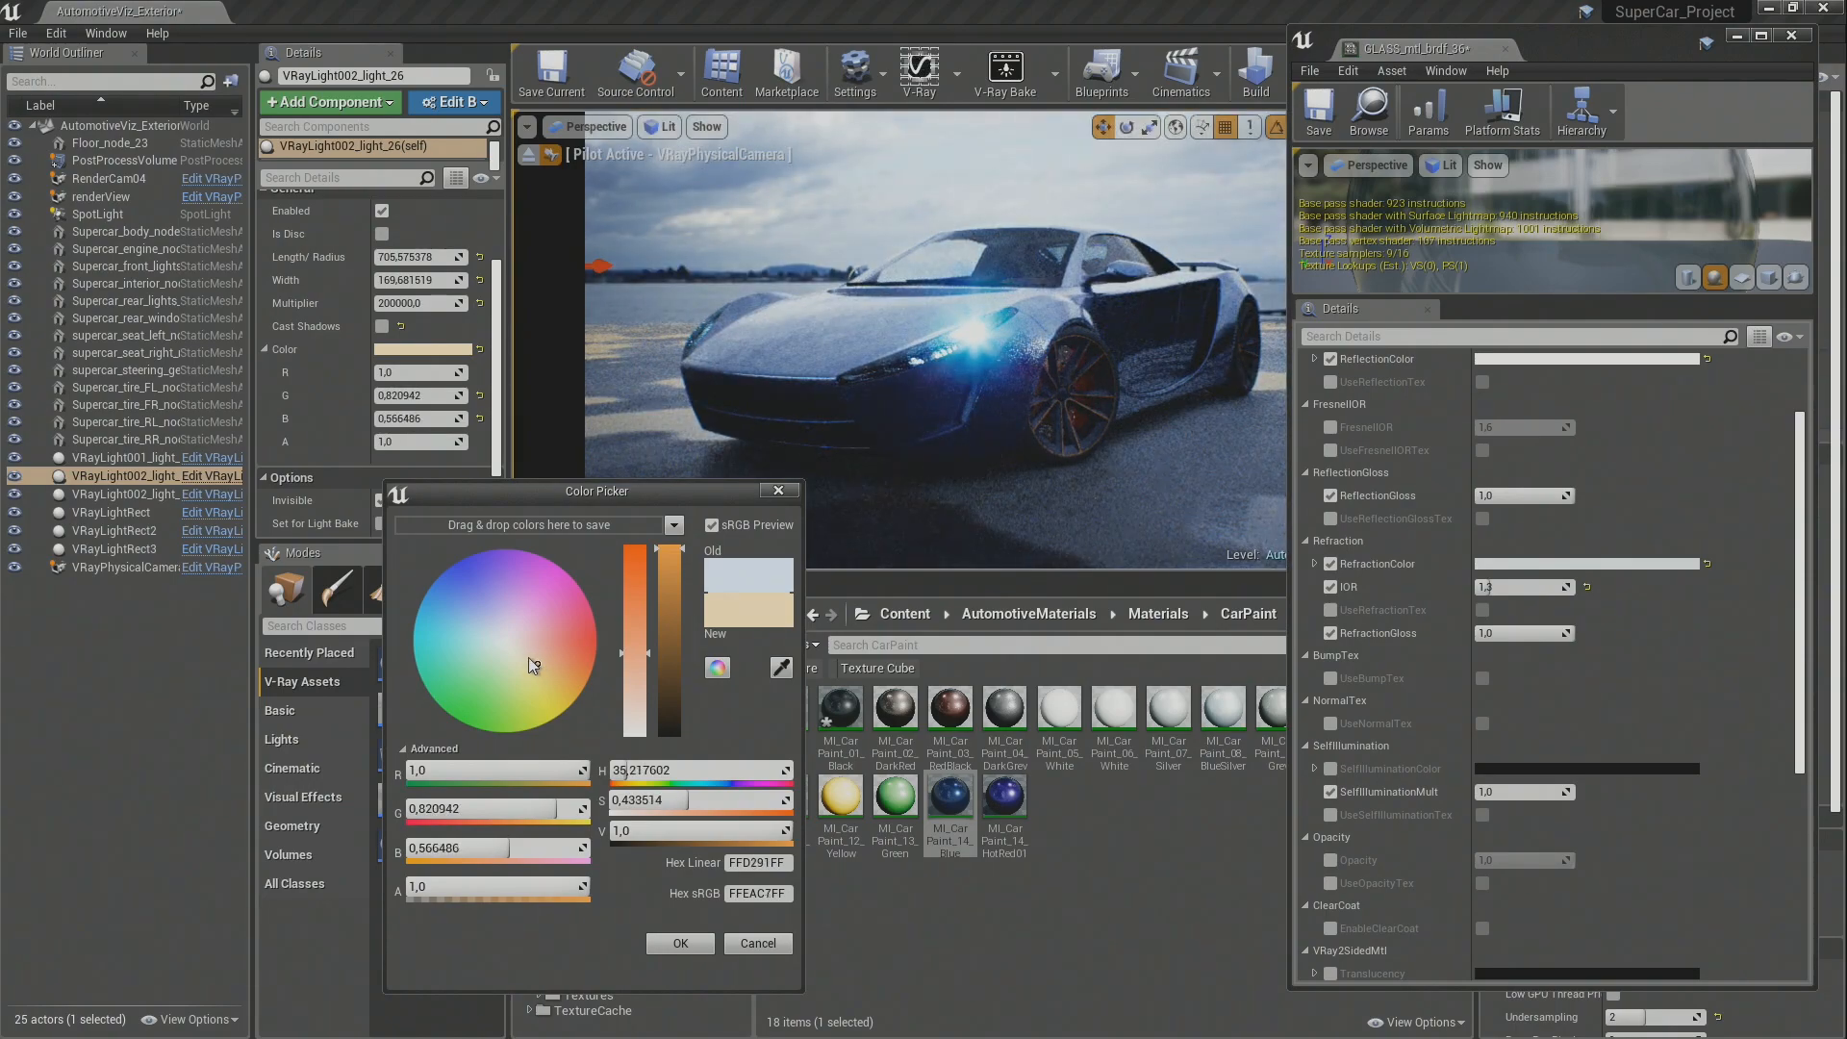
pyautogui.click(681, 943)
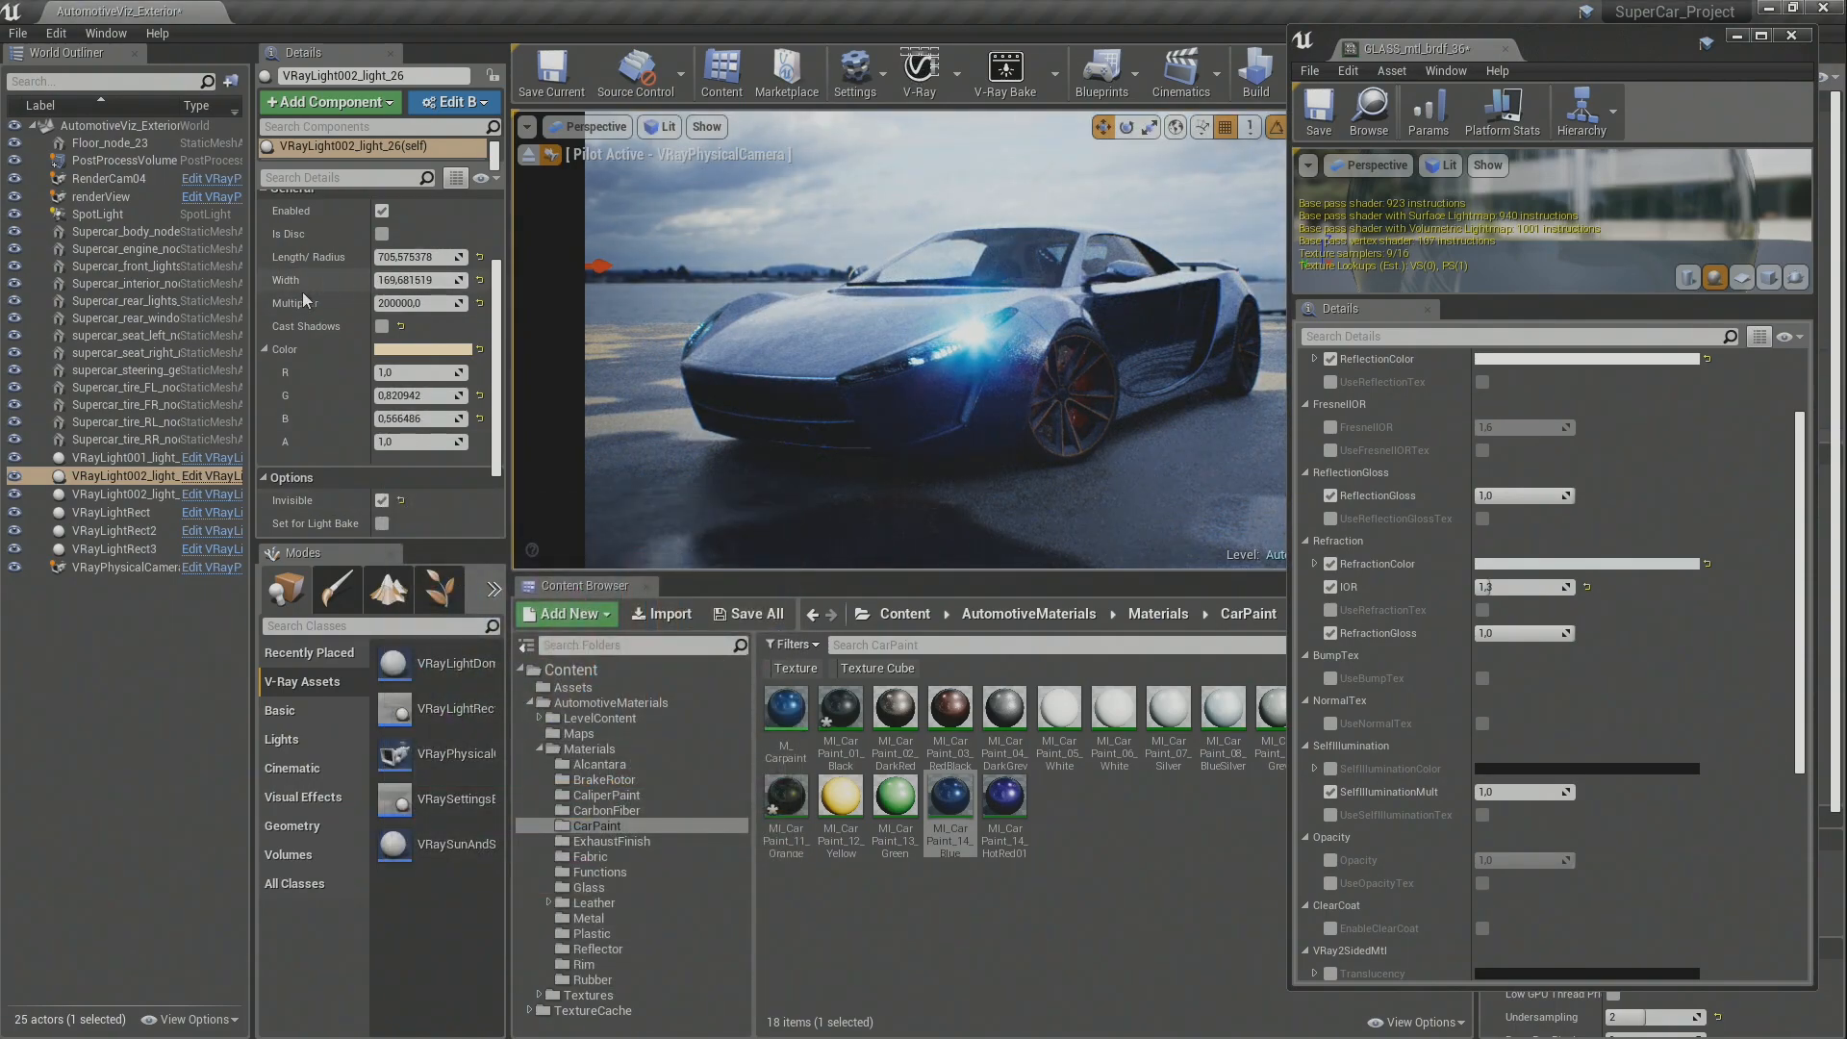
# Step: Set the color of VRayLightRect to a pale warm cream with R 1.0, G 0.875801 and B 0.615852
pyautogui.click(149, 493)
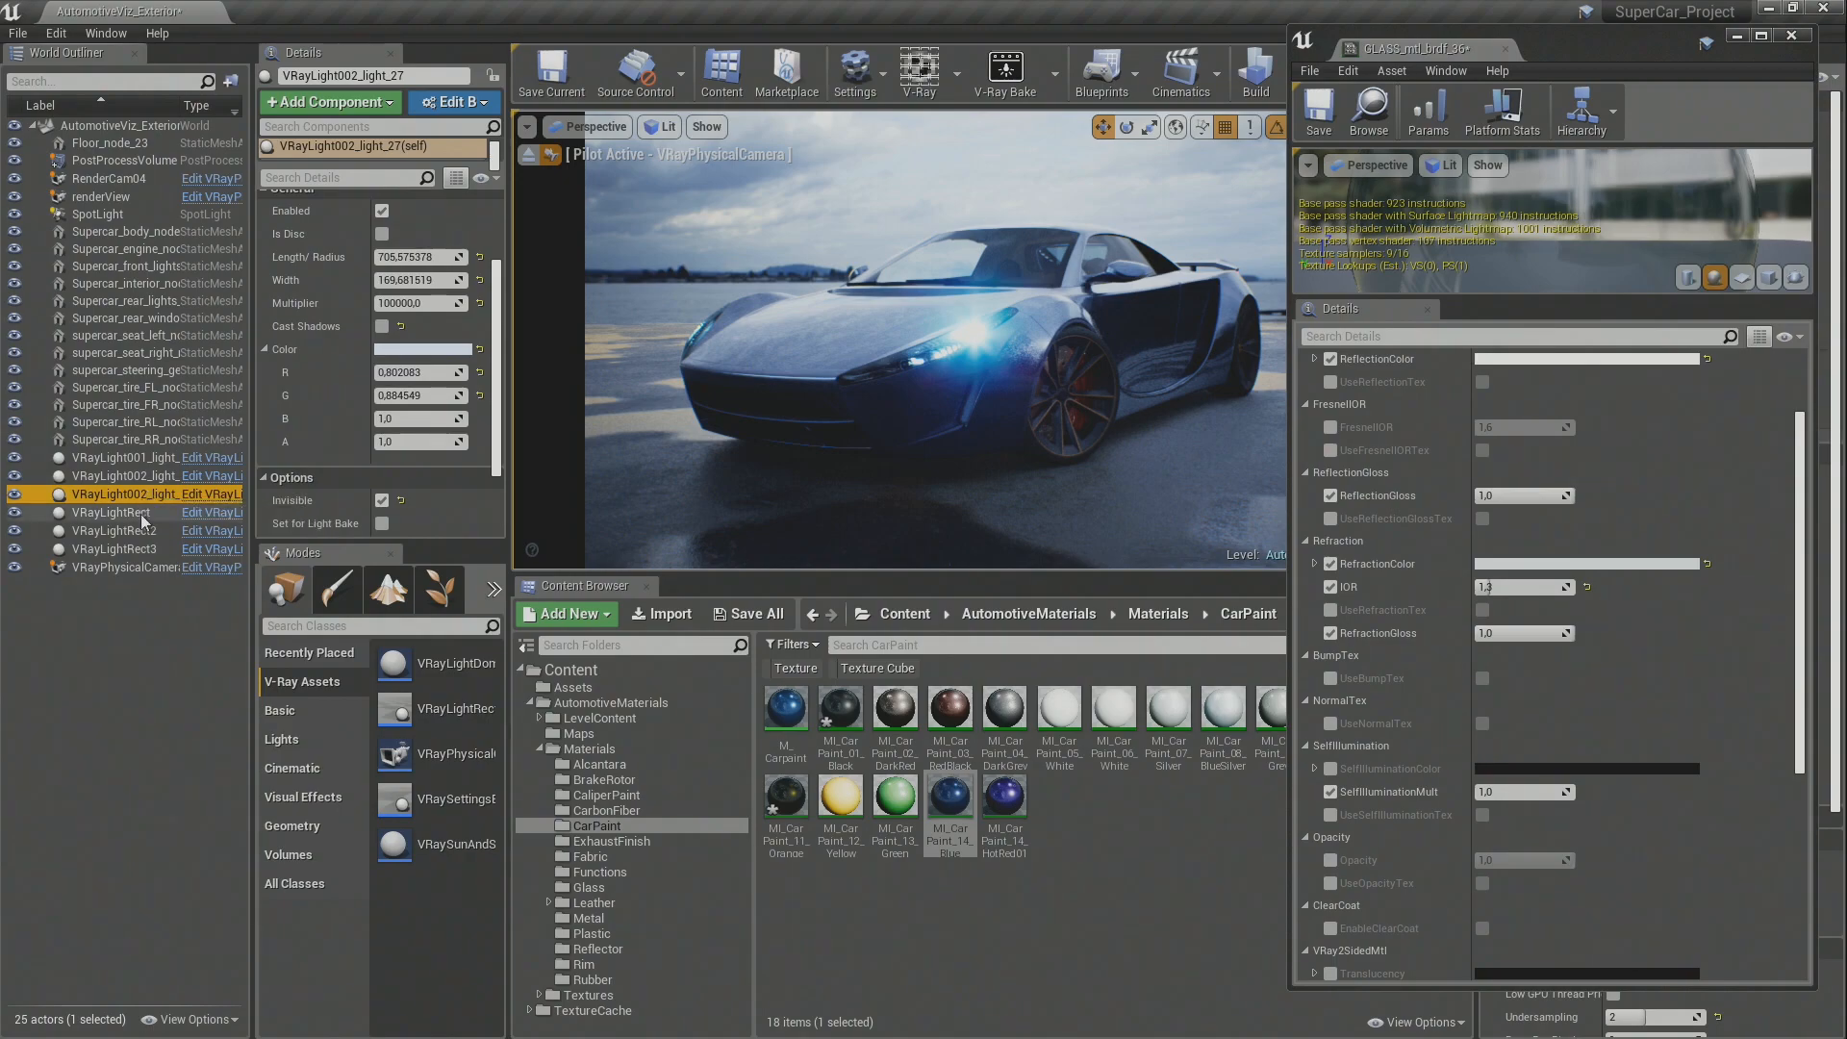
pyautogui.click(111, 512)
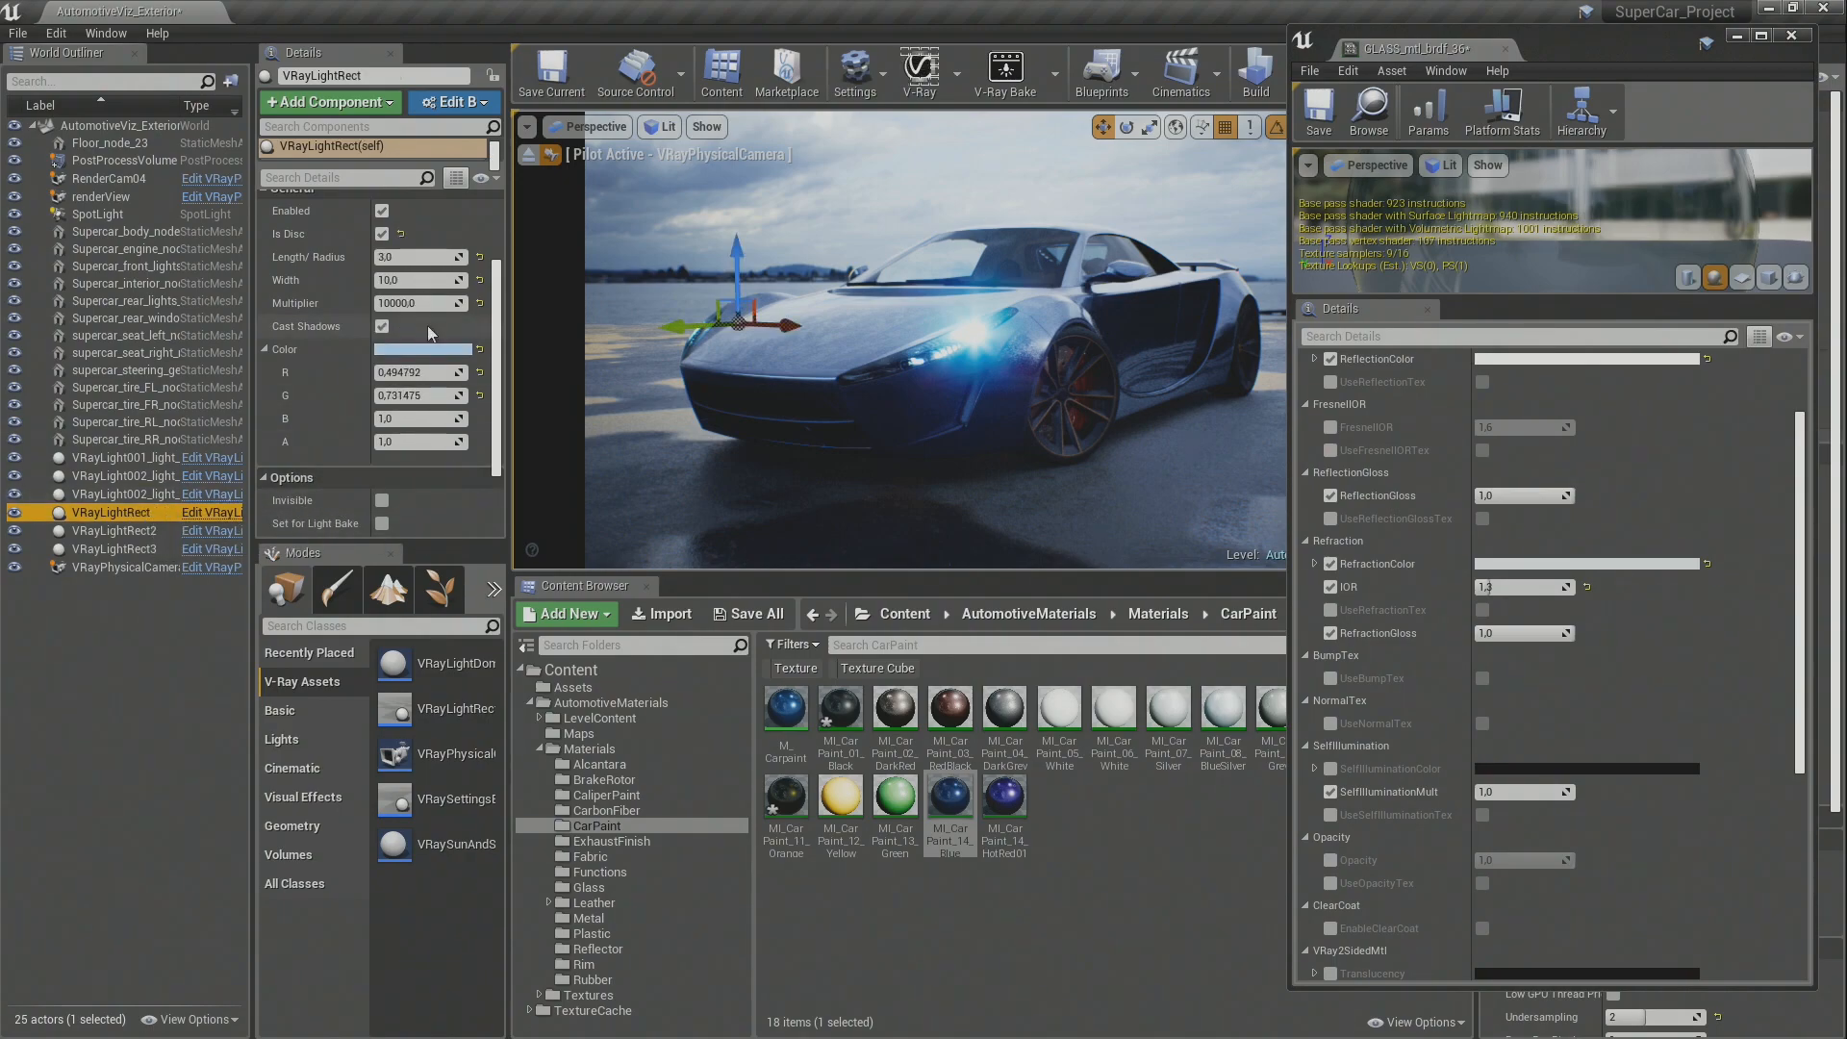
pyautogui.click(423, 350)
pyautogui.click(574, 534)
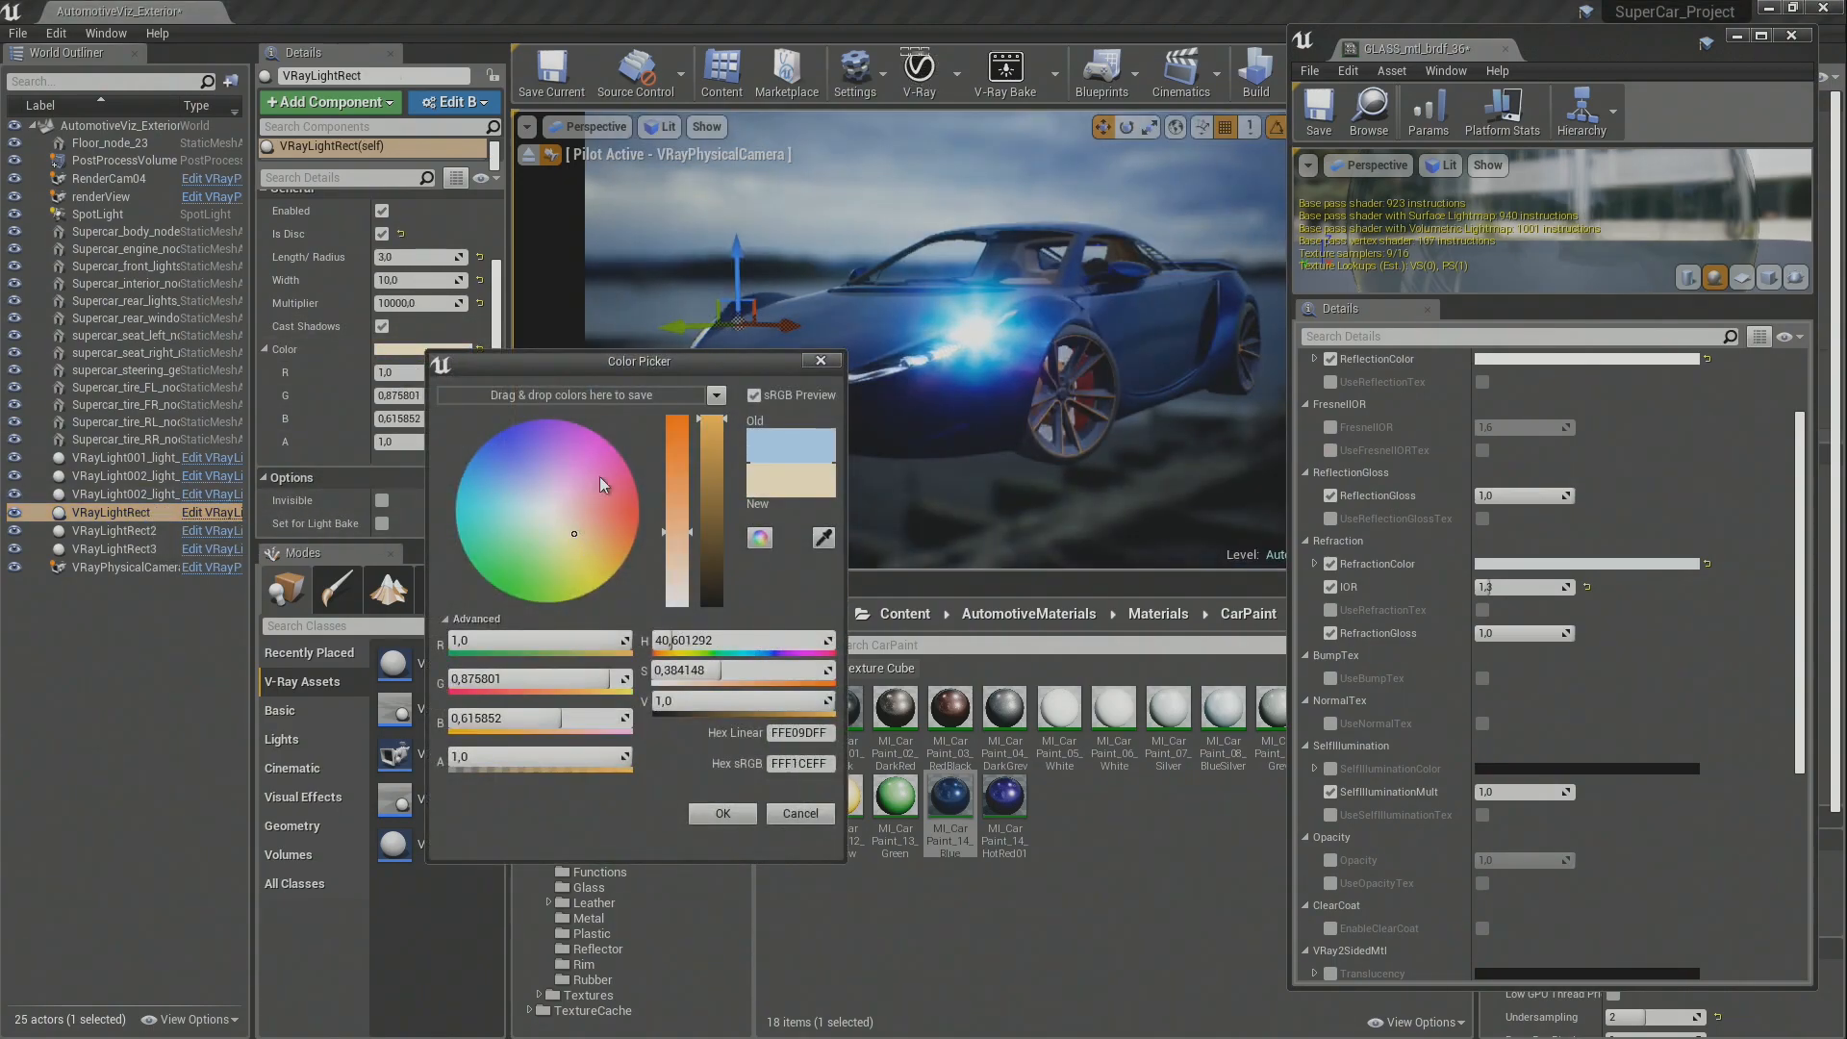
pyautogui.moveTo(669, 365); pyautogui.dragTo(681, 502)
# Step: Check the hangar interior render full screen, then open the Dome Tex of dome light VRayLight001_light_17 in its texture editor
pyautogui.keyDown('alt'); pyautogui.moveTo(799, 337); pyautogui.dragTo(1068, 337); pyautogui.keyUp('alt')
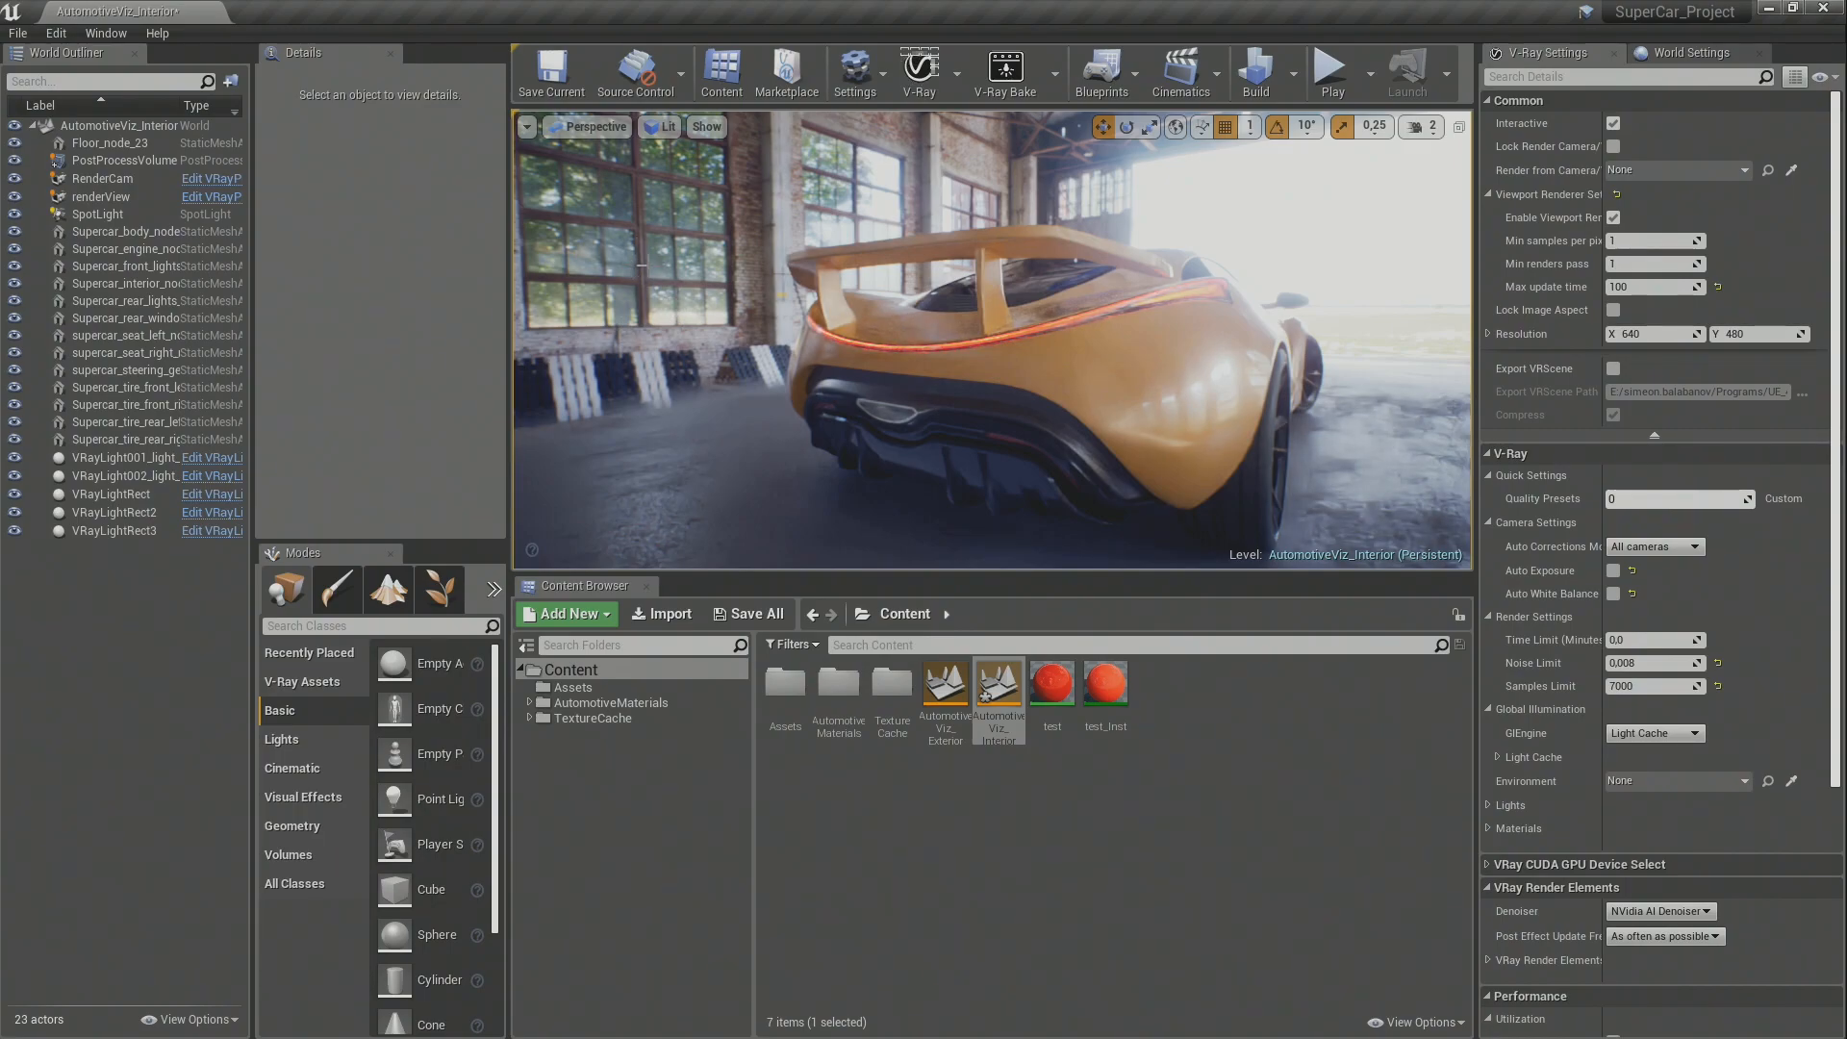
pyautogui.press('F11')
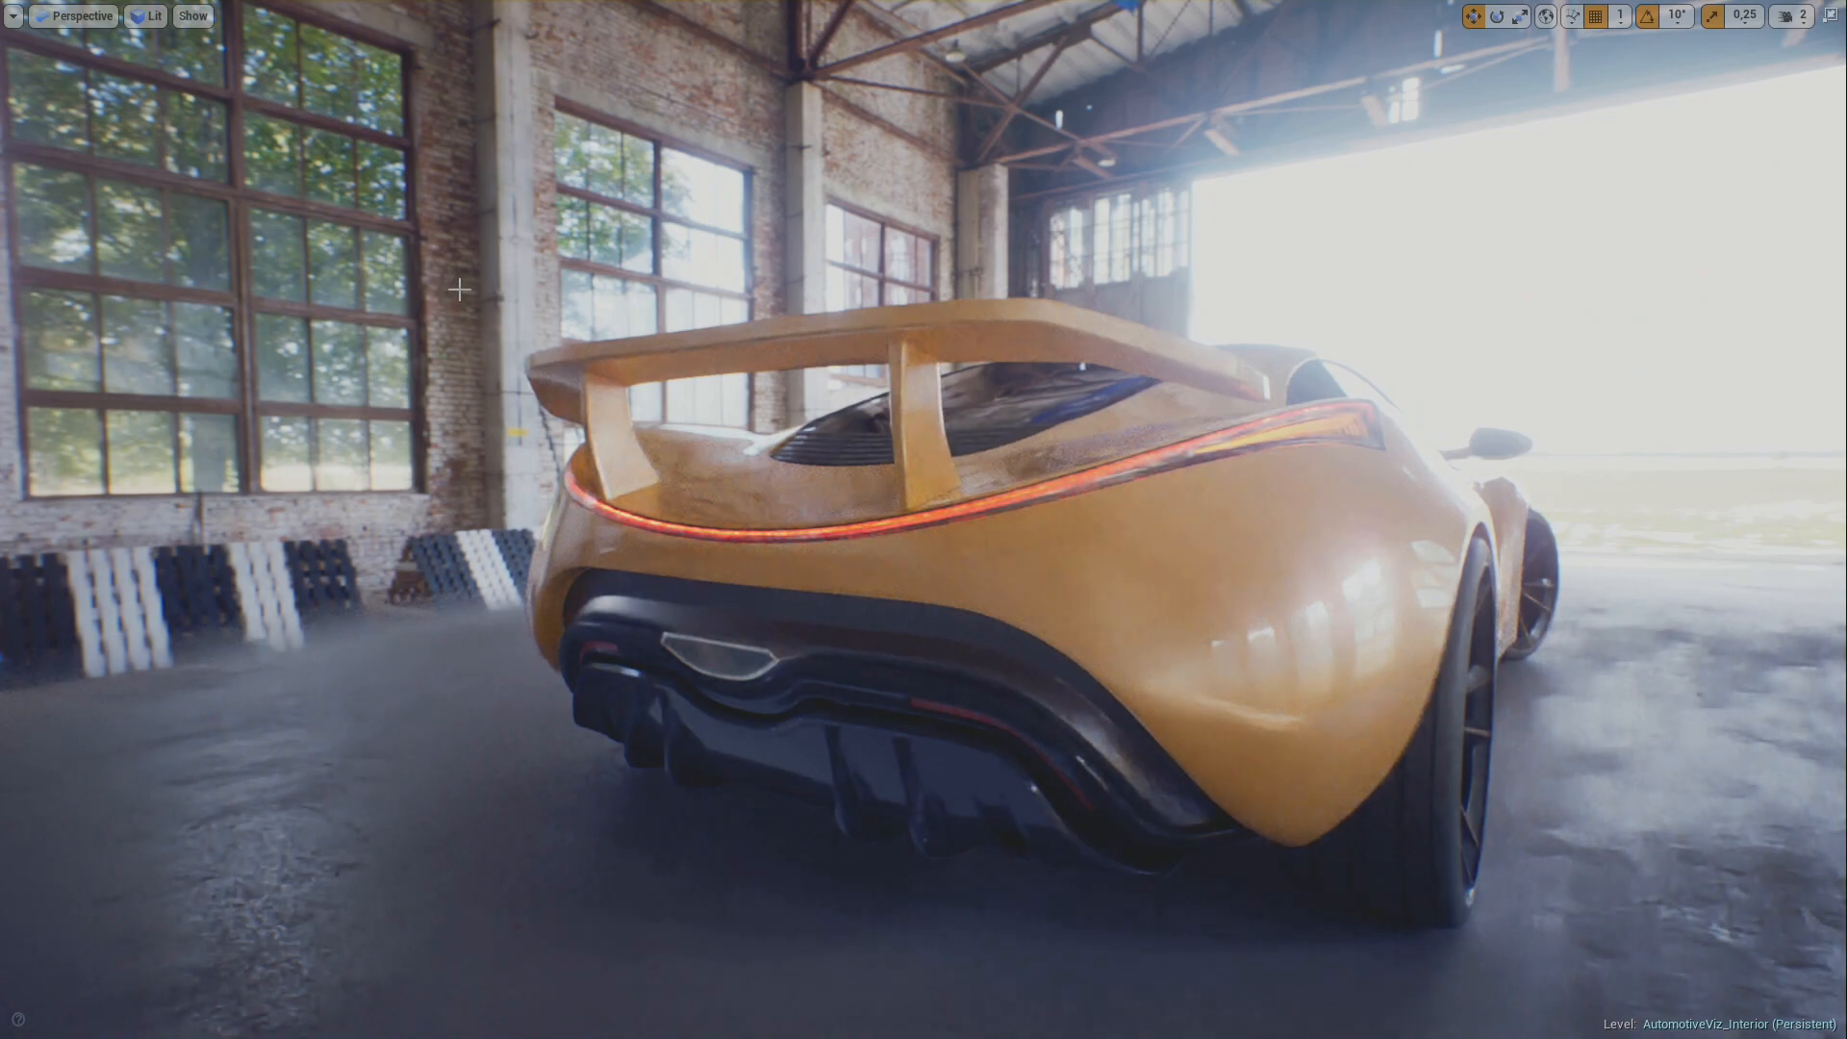
pyautogui.press('F11')
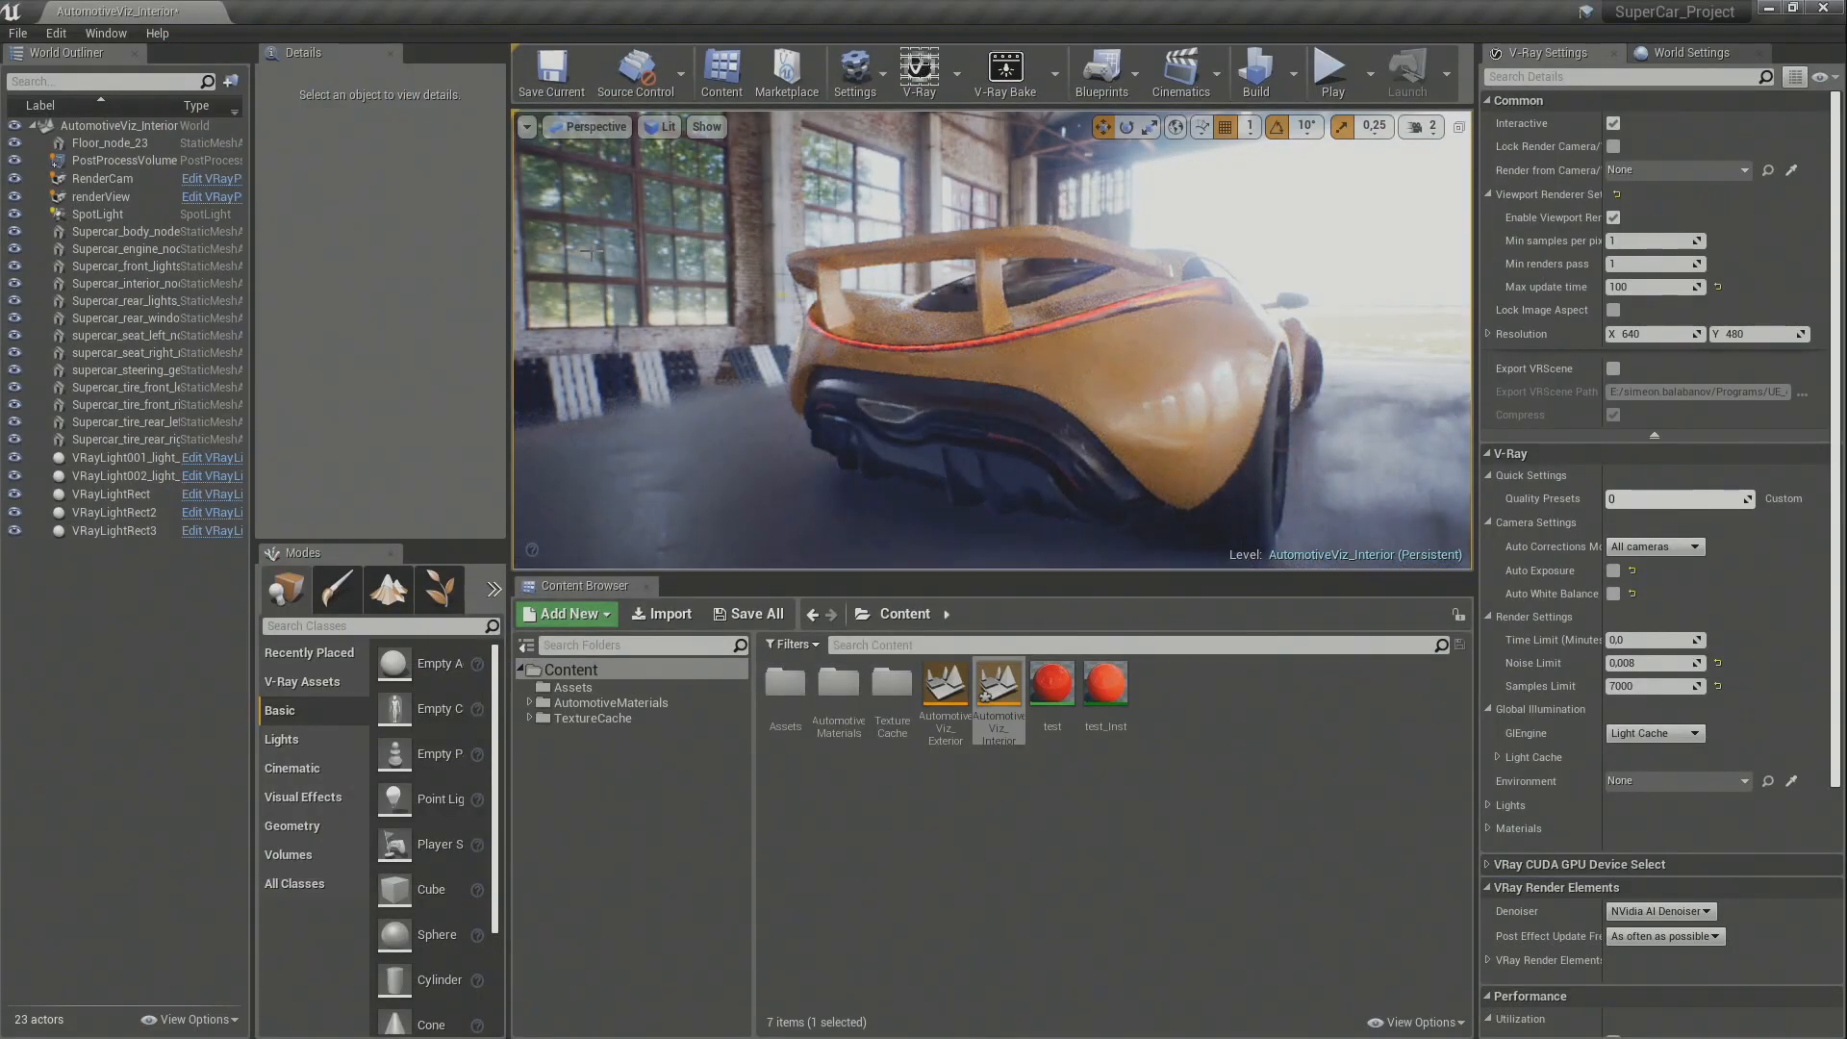
pyautogui.click(629, 213)
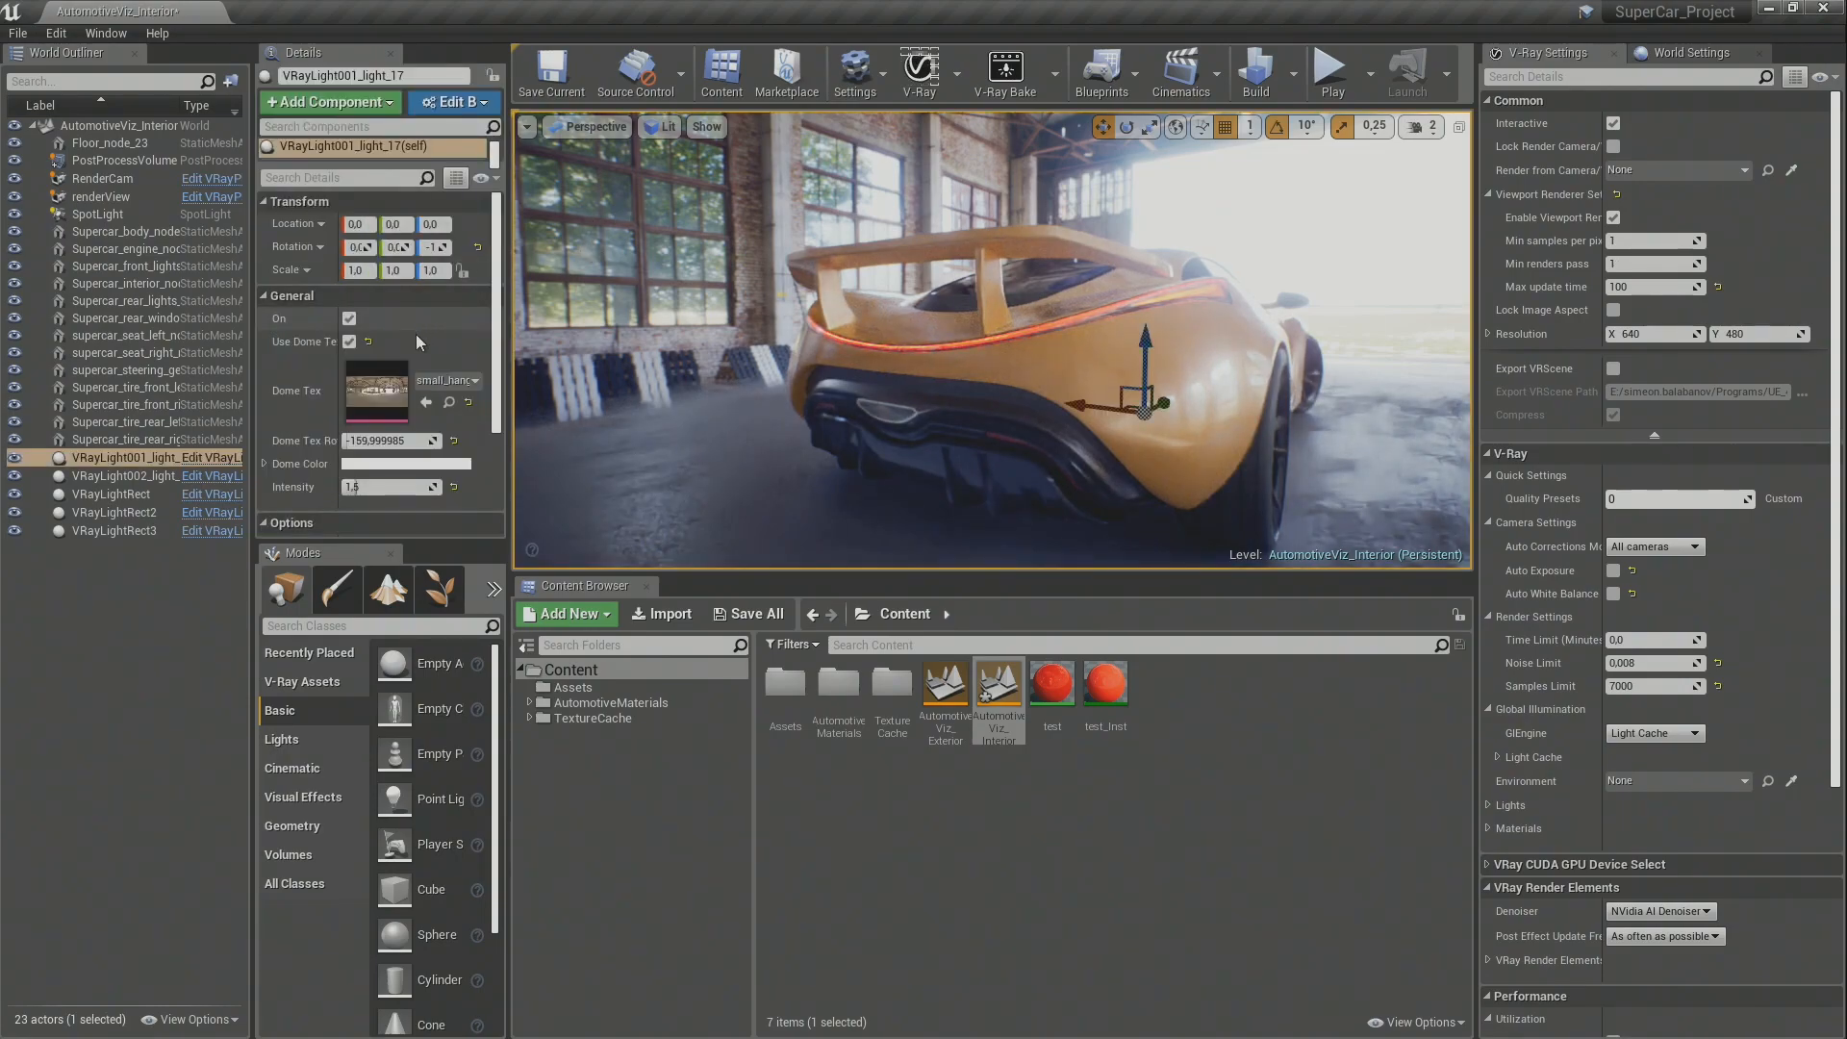
pyautogui.doubleClick(385, 395)
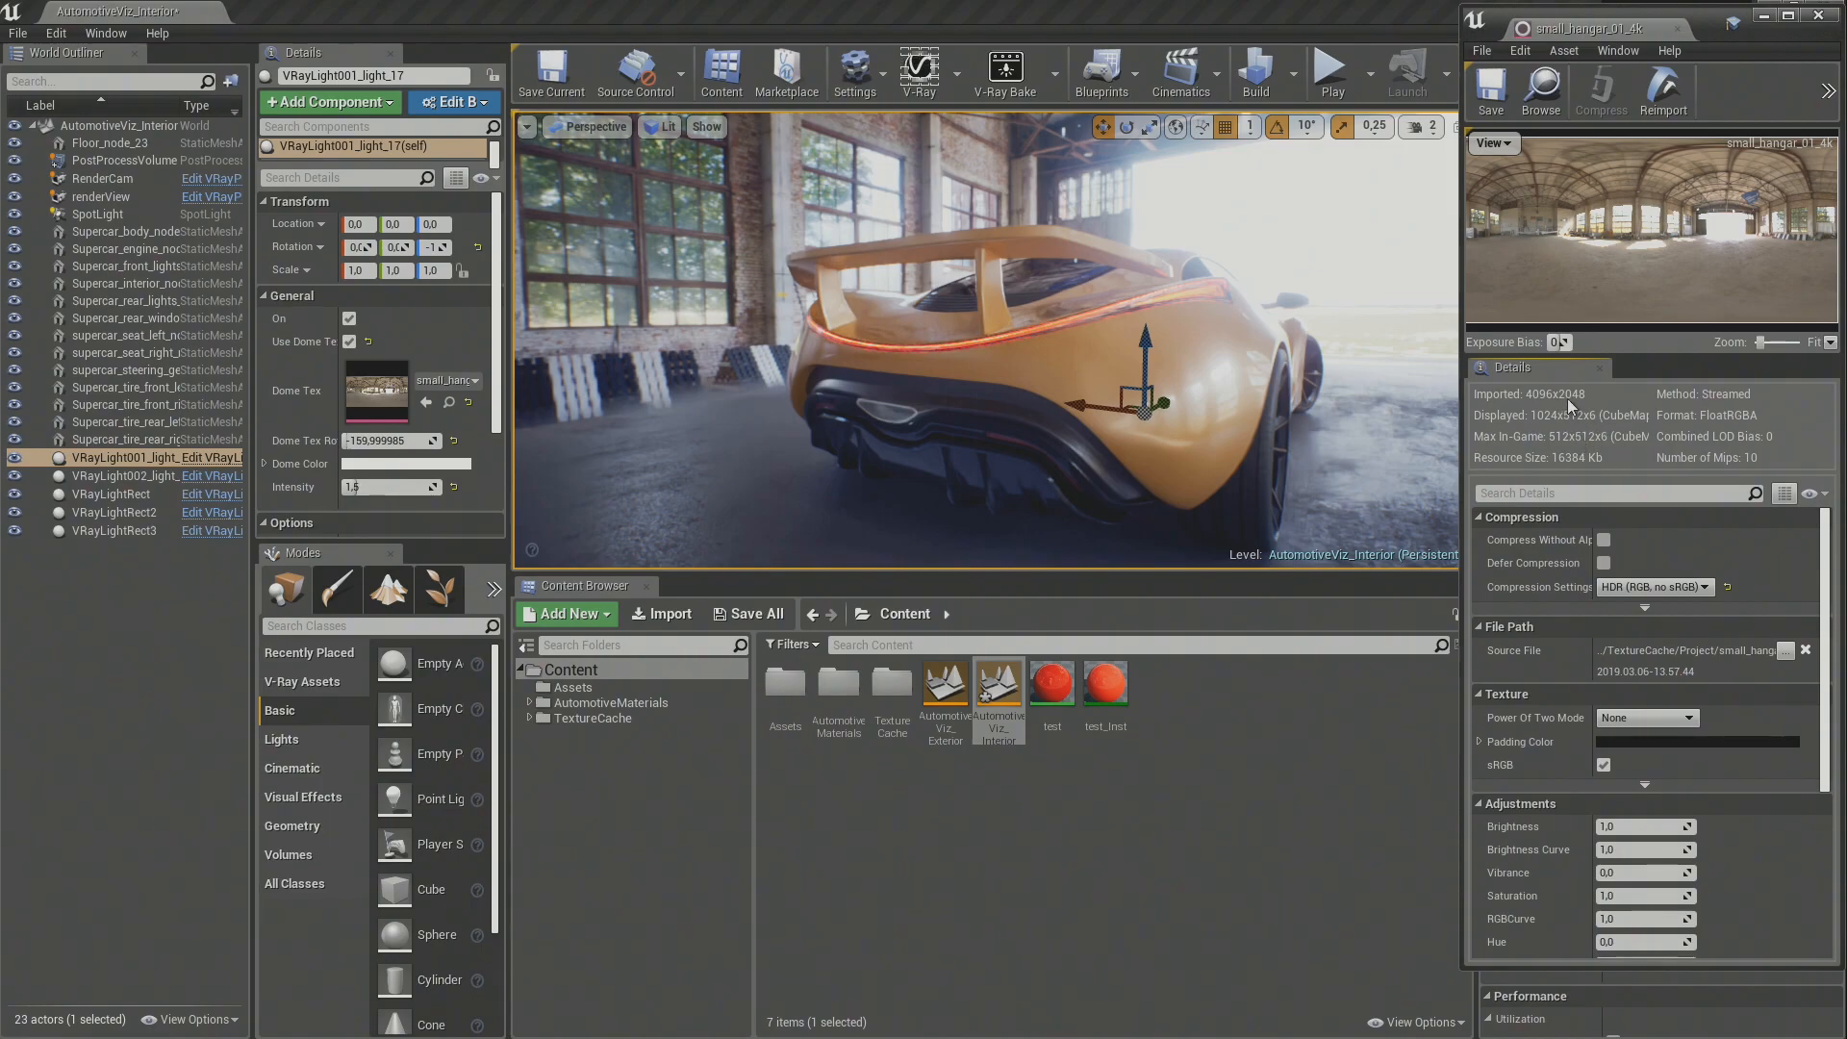
# Step: Replace the source file of the small_hangar_01_4k texture with small_hangar_01_16k and save the texture
pyautogui.moveTo(1742, 652); pyautogui.dragTo(1832, 654)
pyautogui.click(1749, 654)
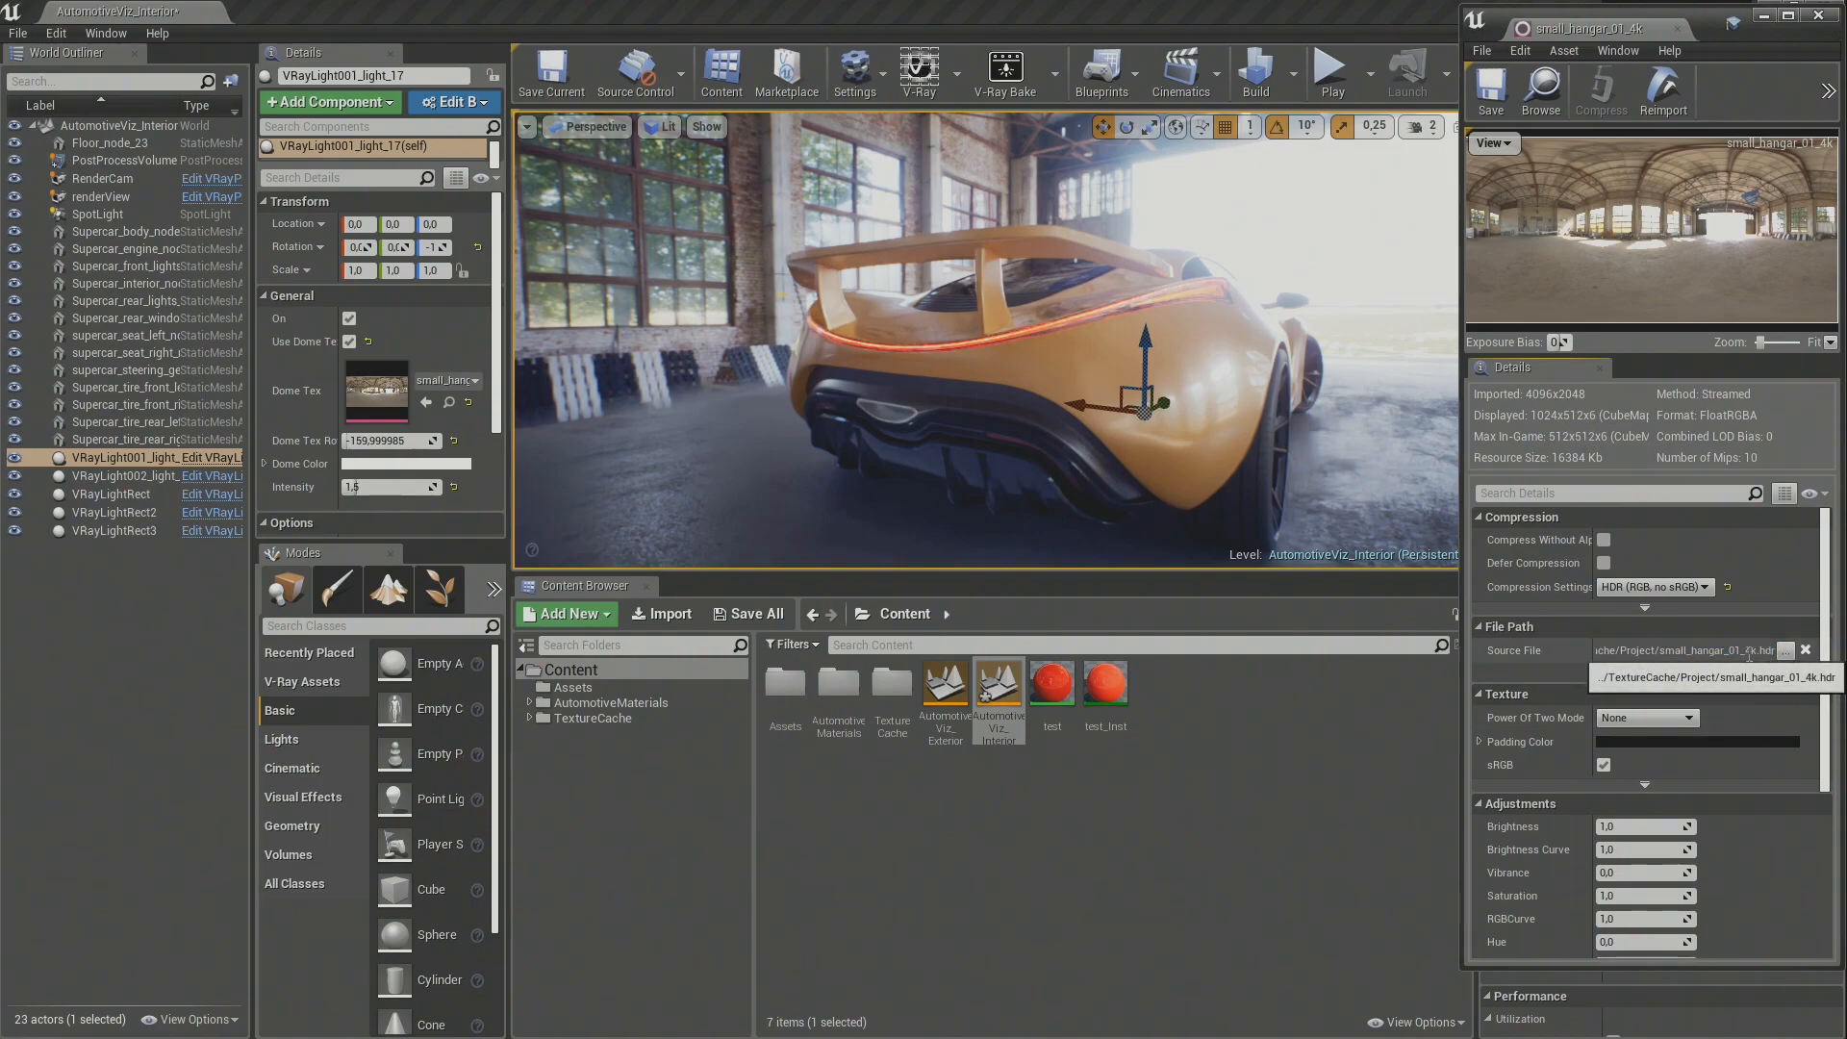
pyautogui.click(1786, 652)
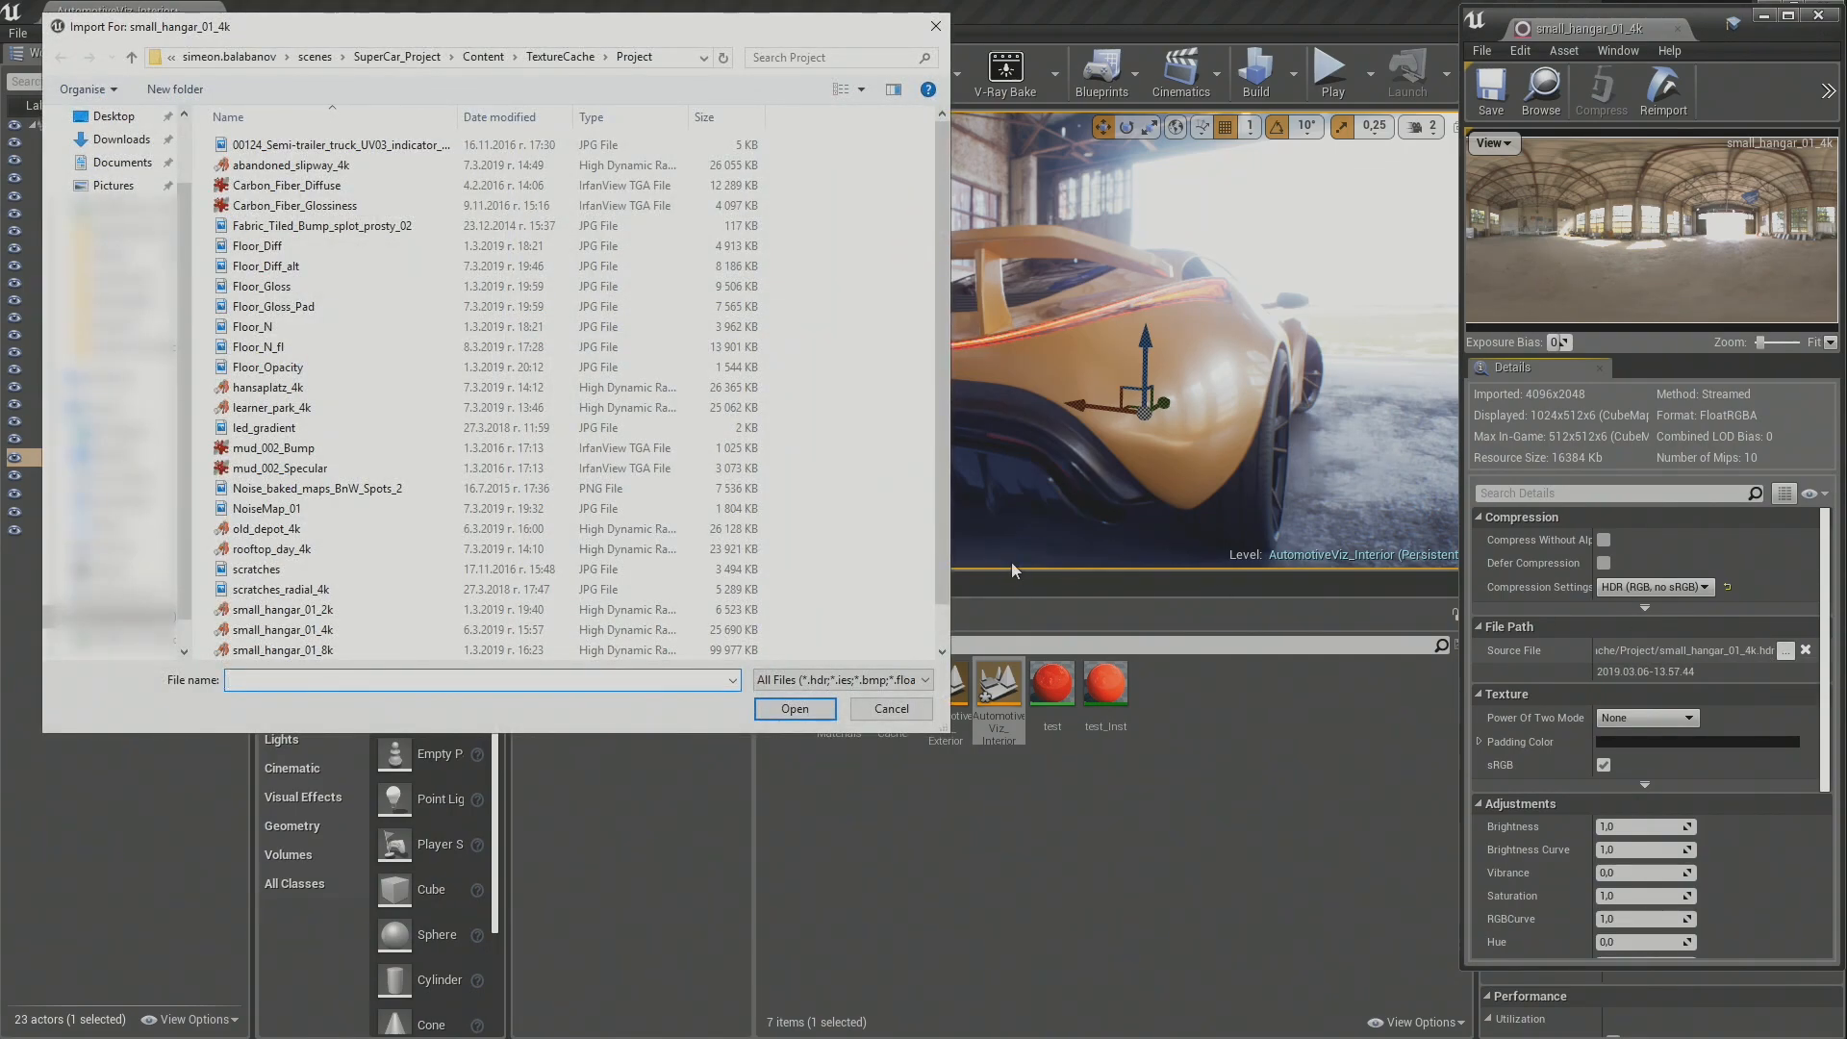
pyautogui.scroll(-1, 707, 455)
pyautogui.click(327, 632)
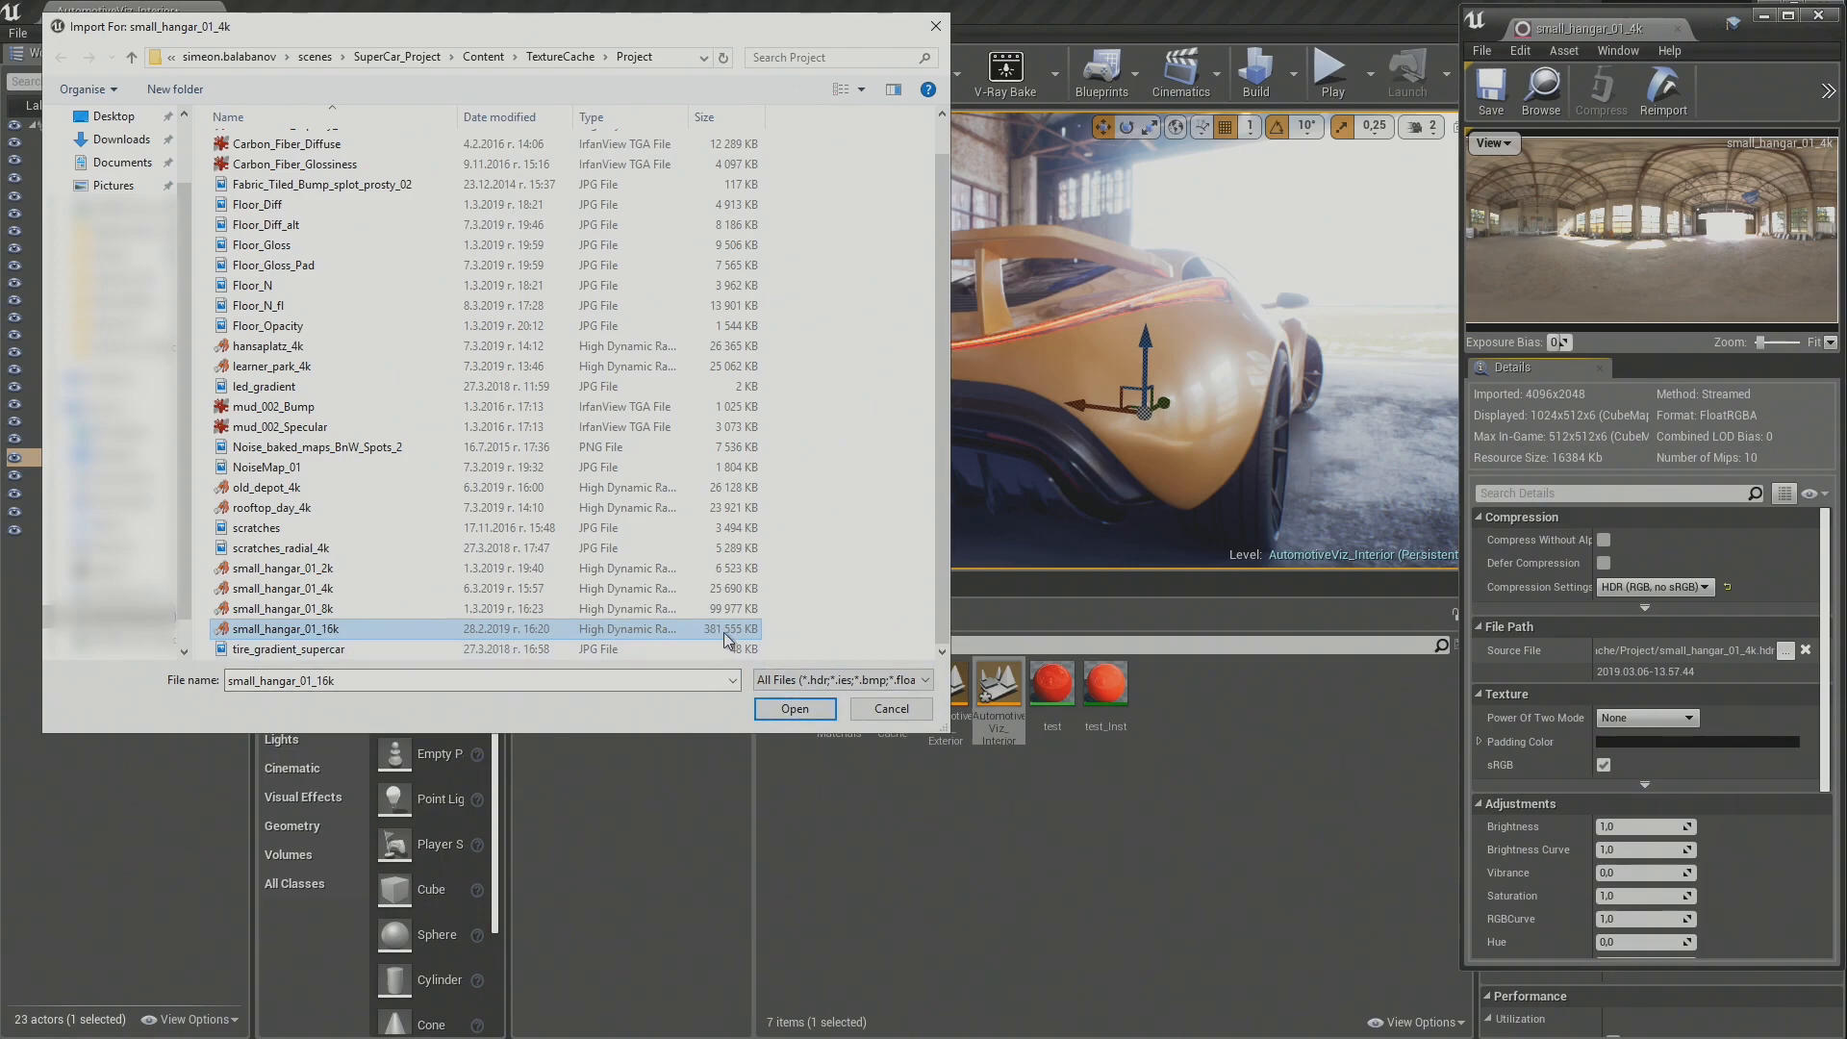
pyautogui.click(795, 710)
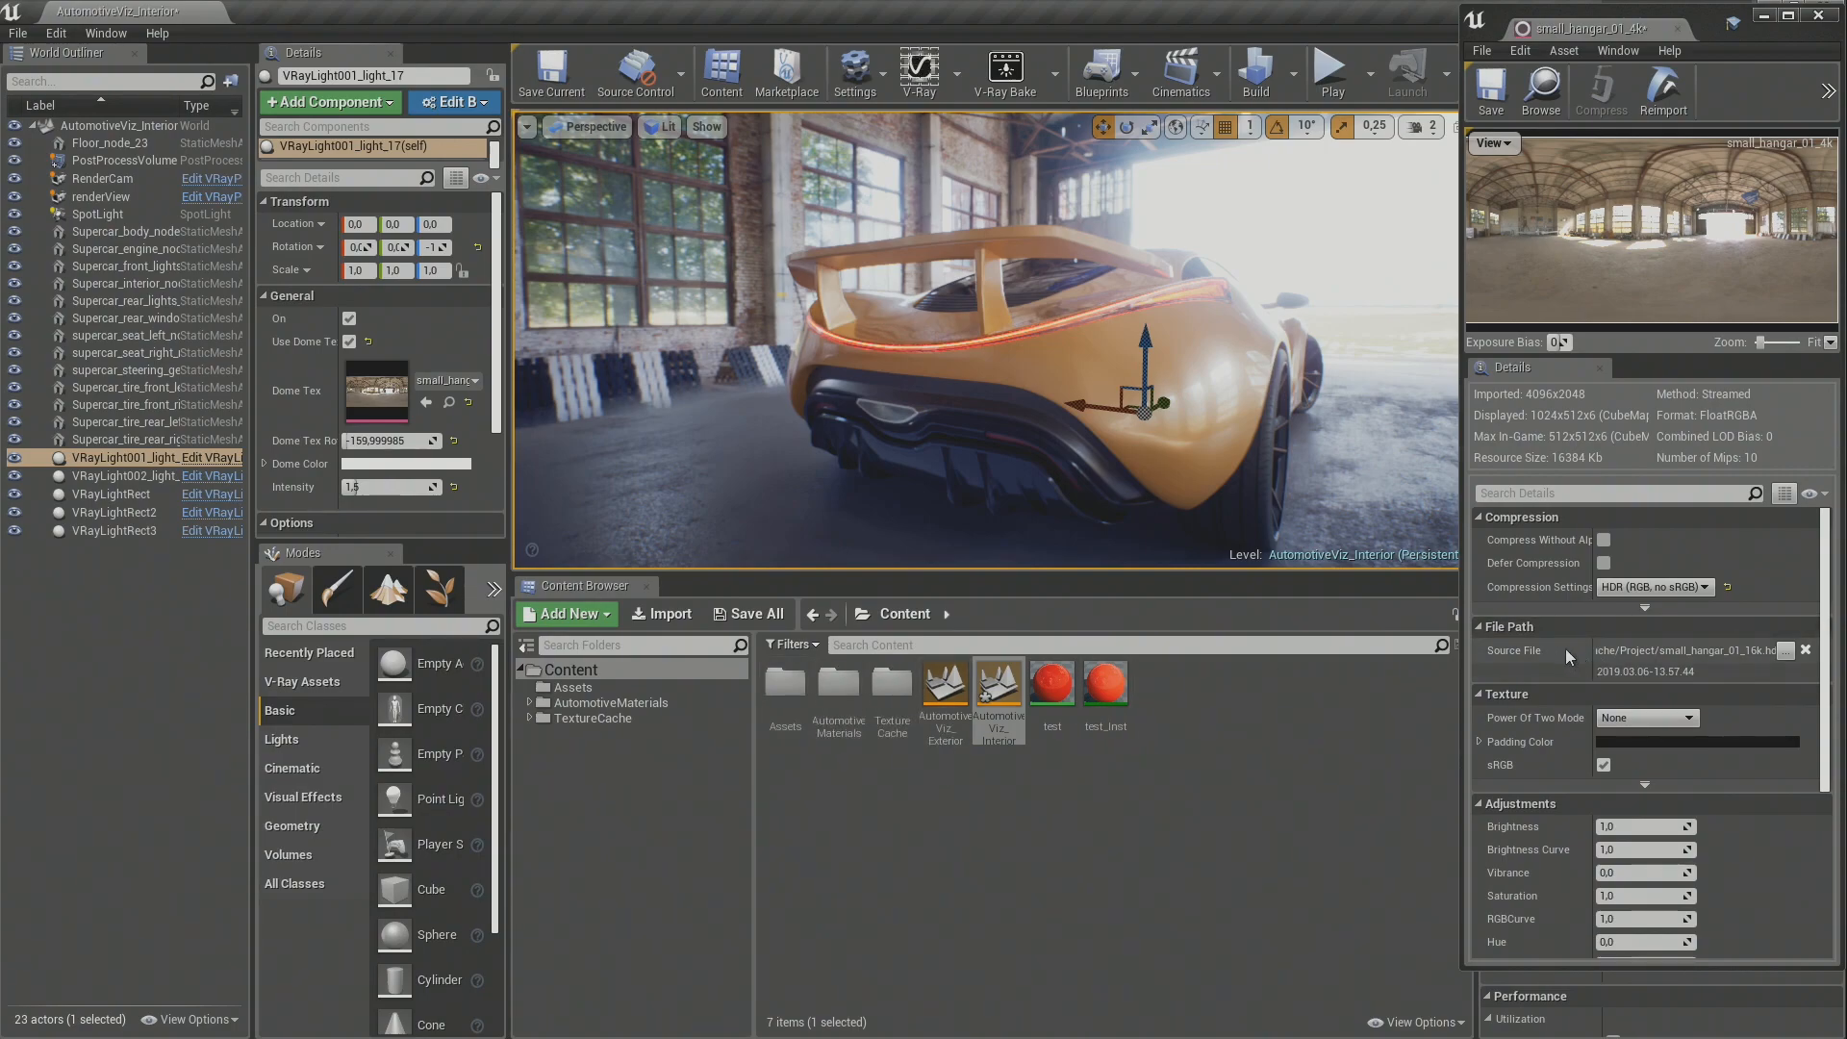
pyautogui.click(1503, 104)
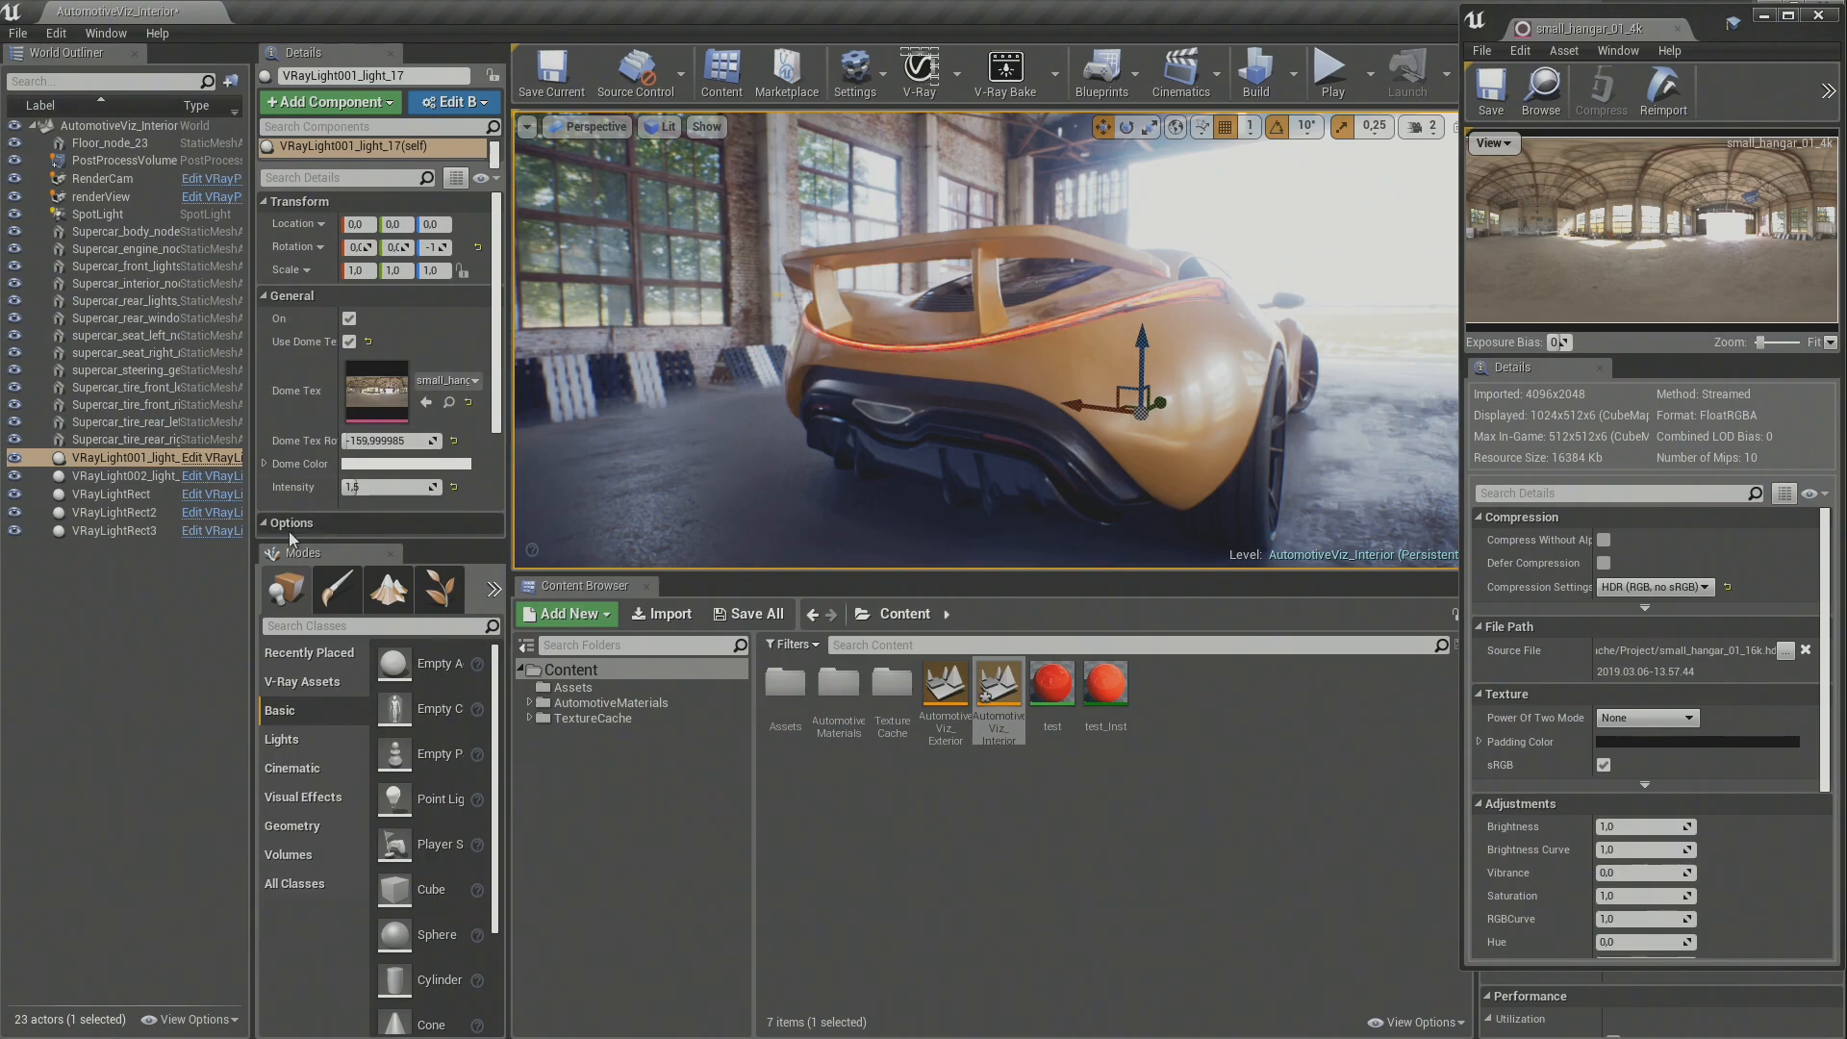
# Step: Set the Dome Tex Resolution of VRayLight001_light_17 to 10000
pyautogui.scroll(-2, 299, 423)
pyautogui.scroll(-2, 299, 415)
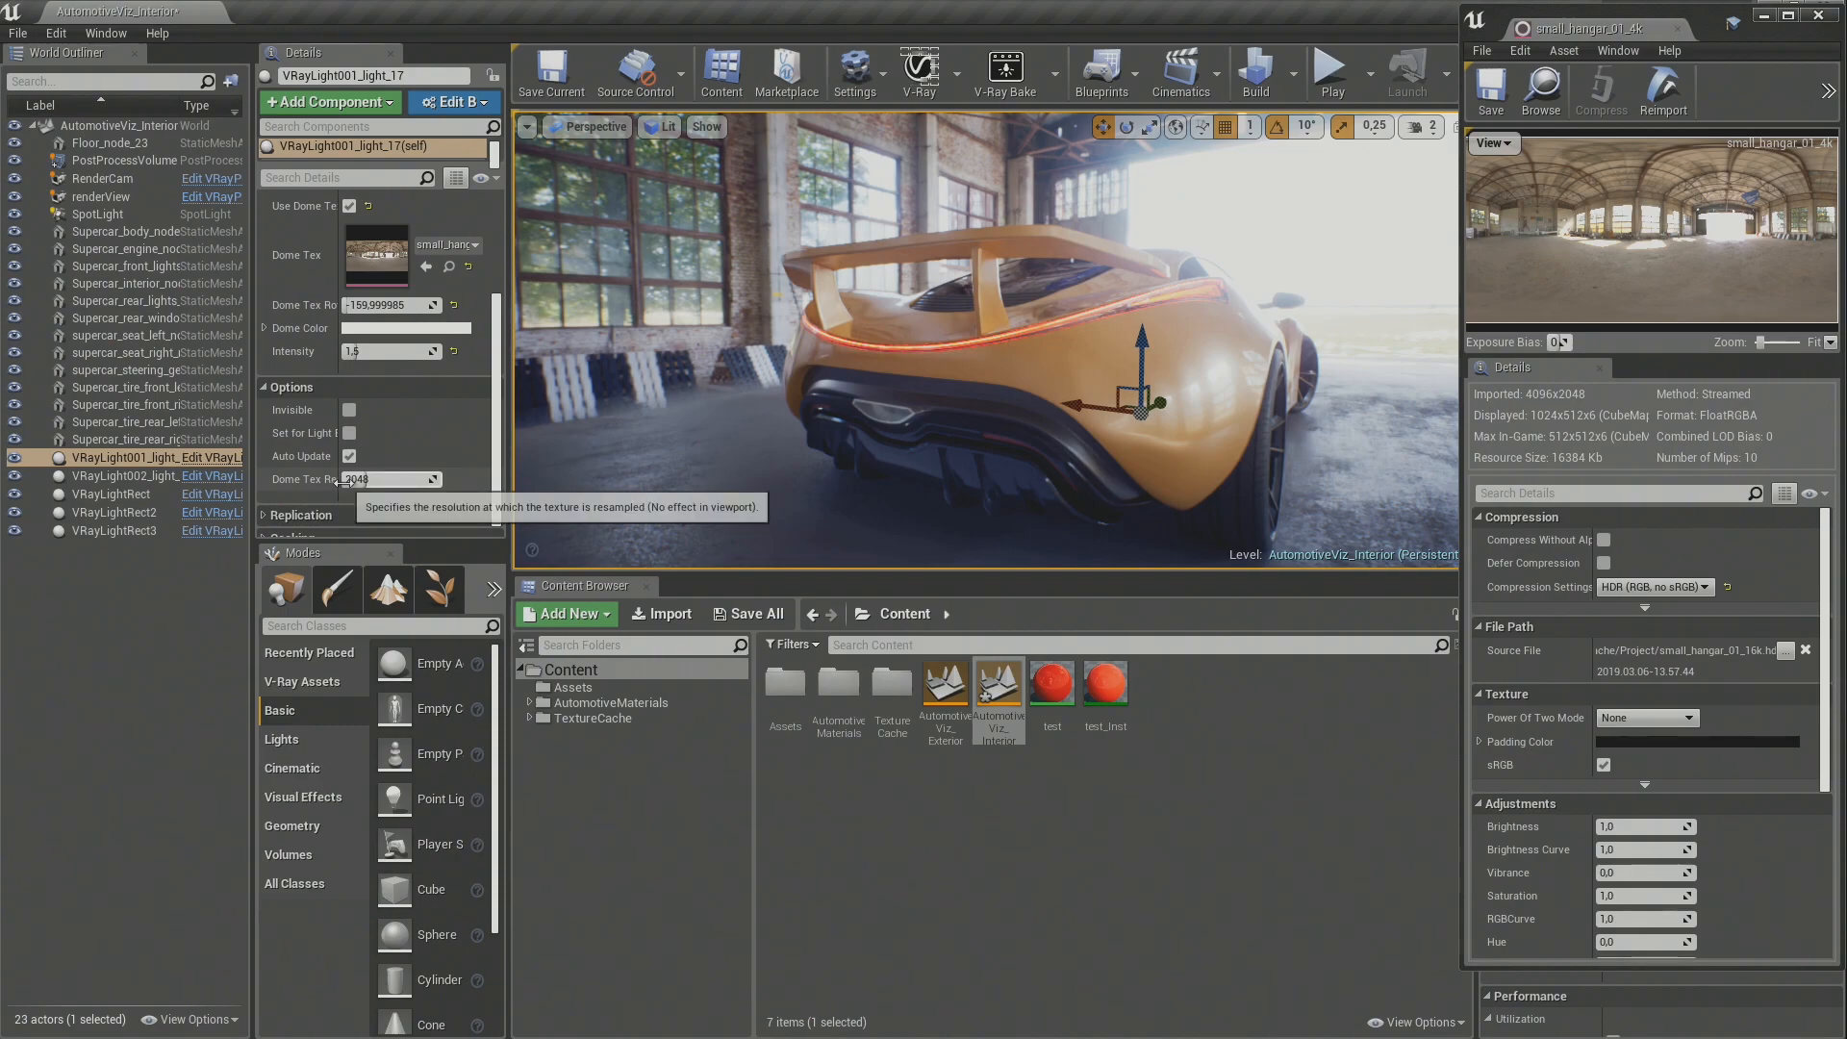
pyautogui.click(393, 480)
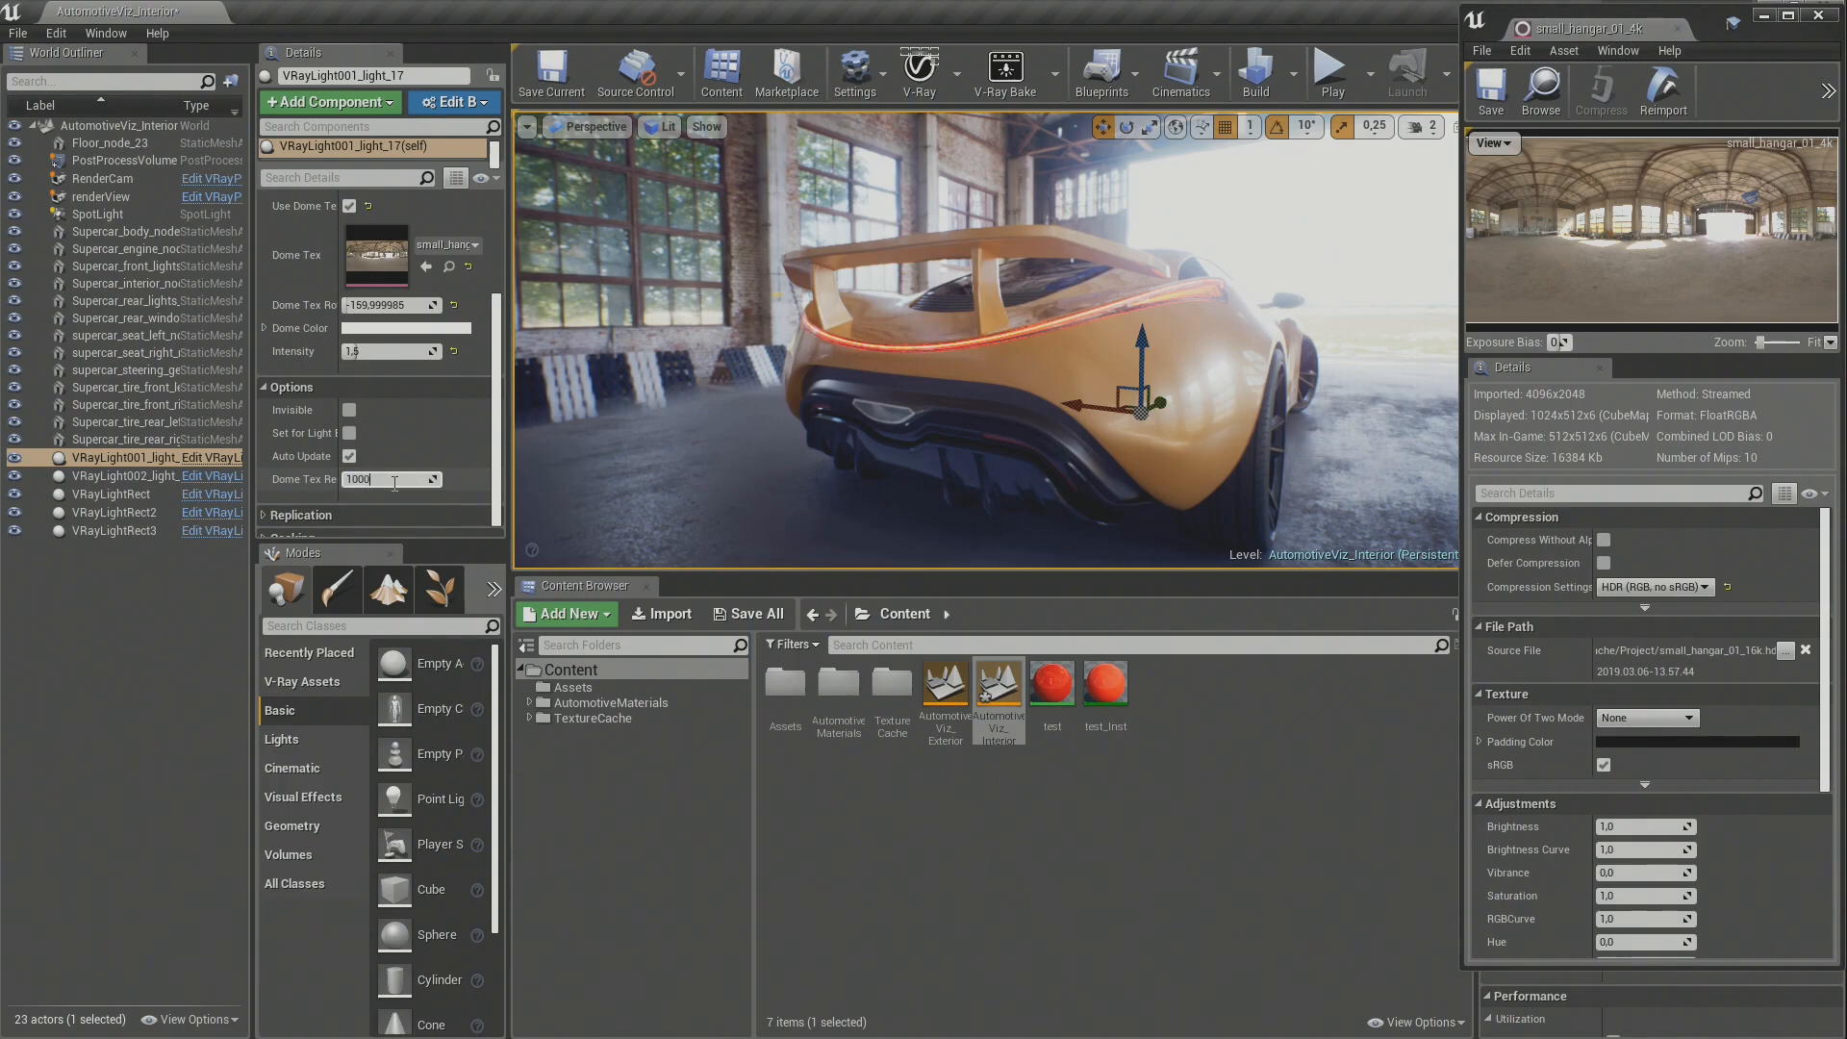
pyautogui.write('10000')
pyautogui.press('Return')
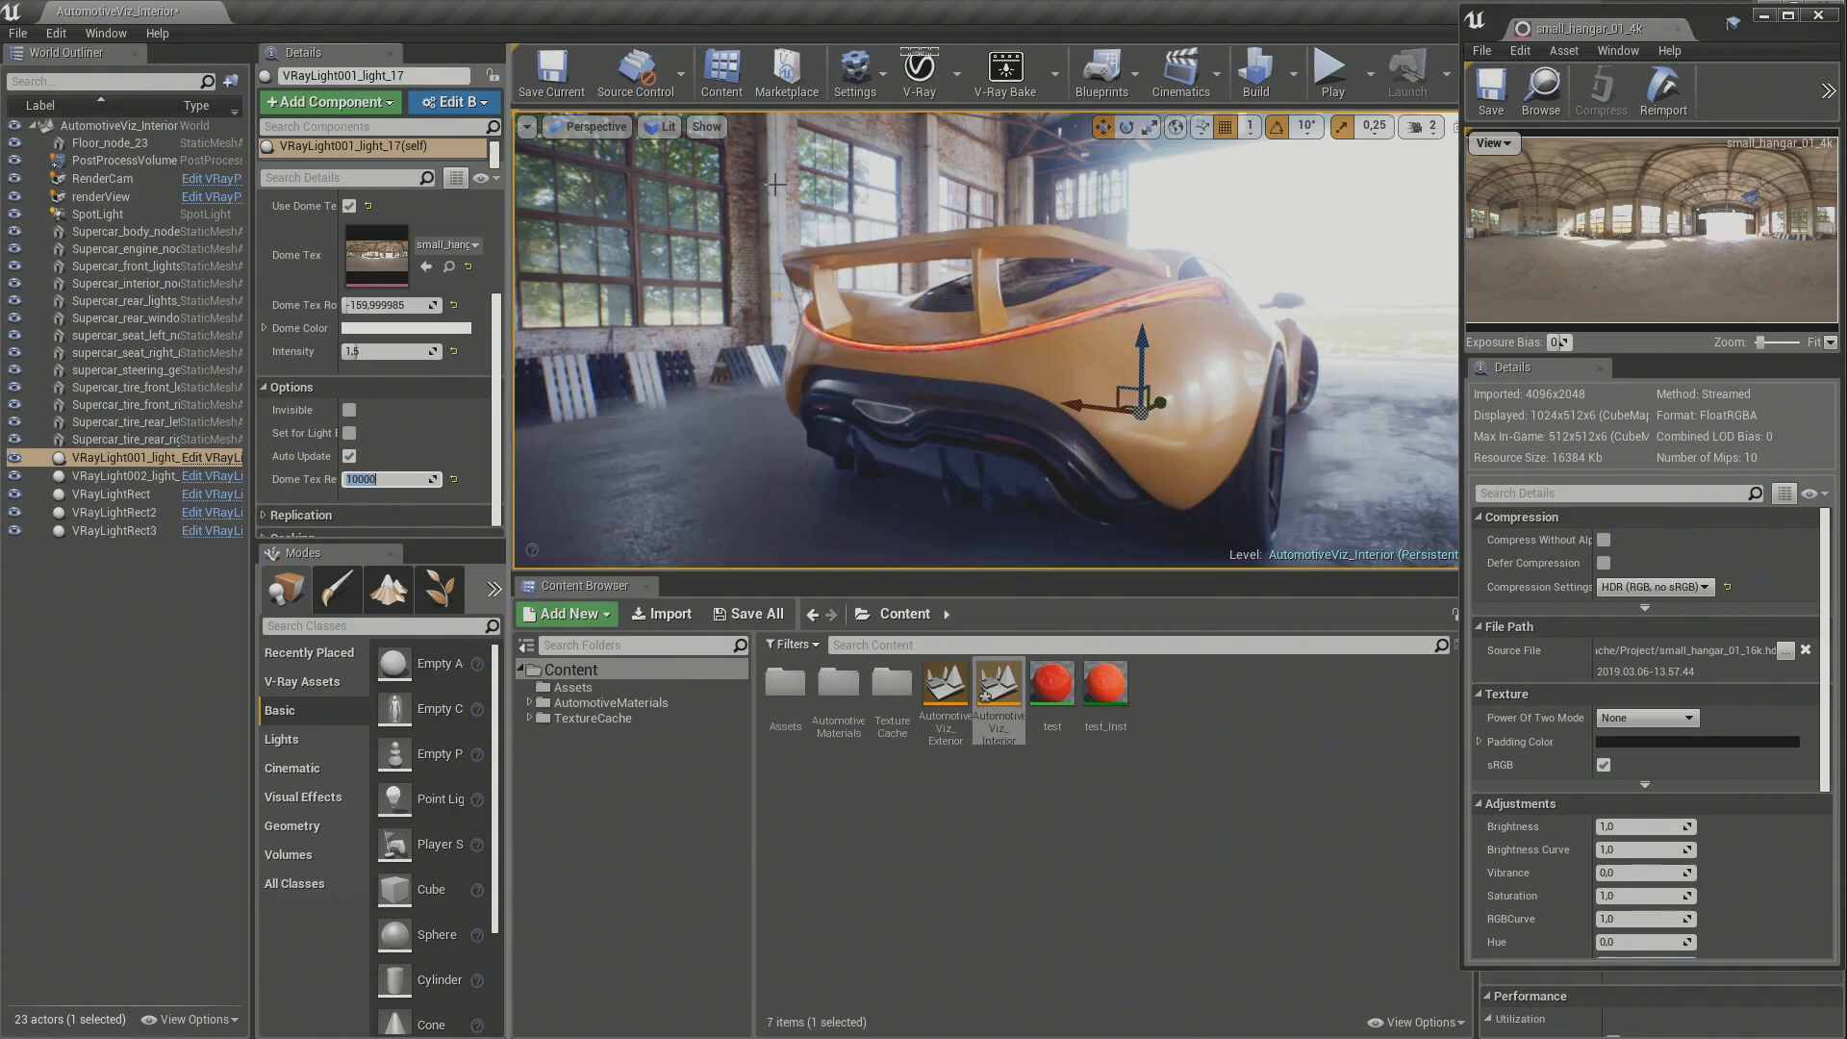
# Step: Show the rendered viewport full screen and close the small_hangar_01_4k texture editor
pyautogui.moveTo(771, 191); pyautogui.dragTo(764, 199, button='right')
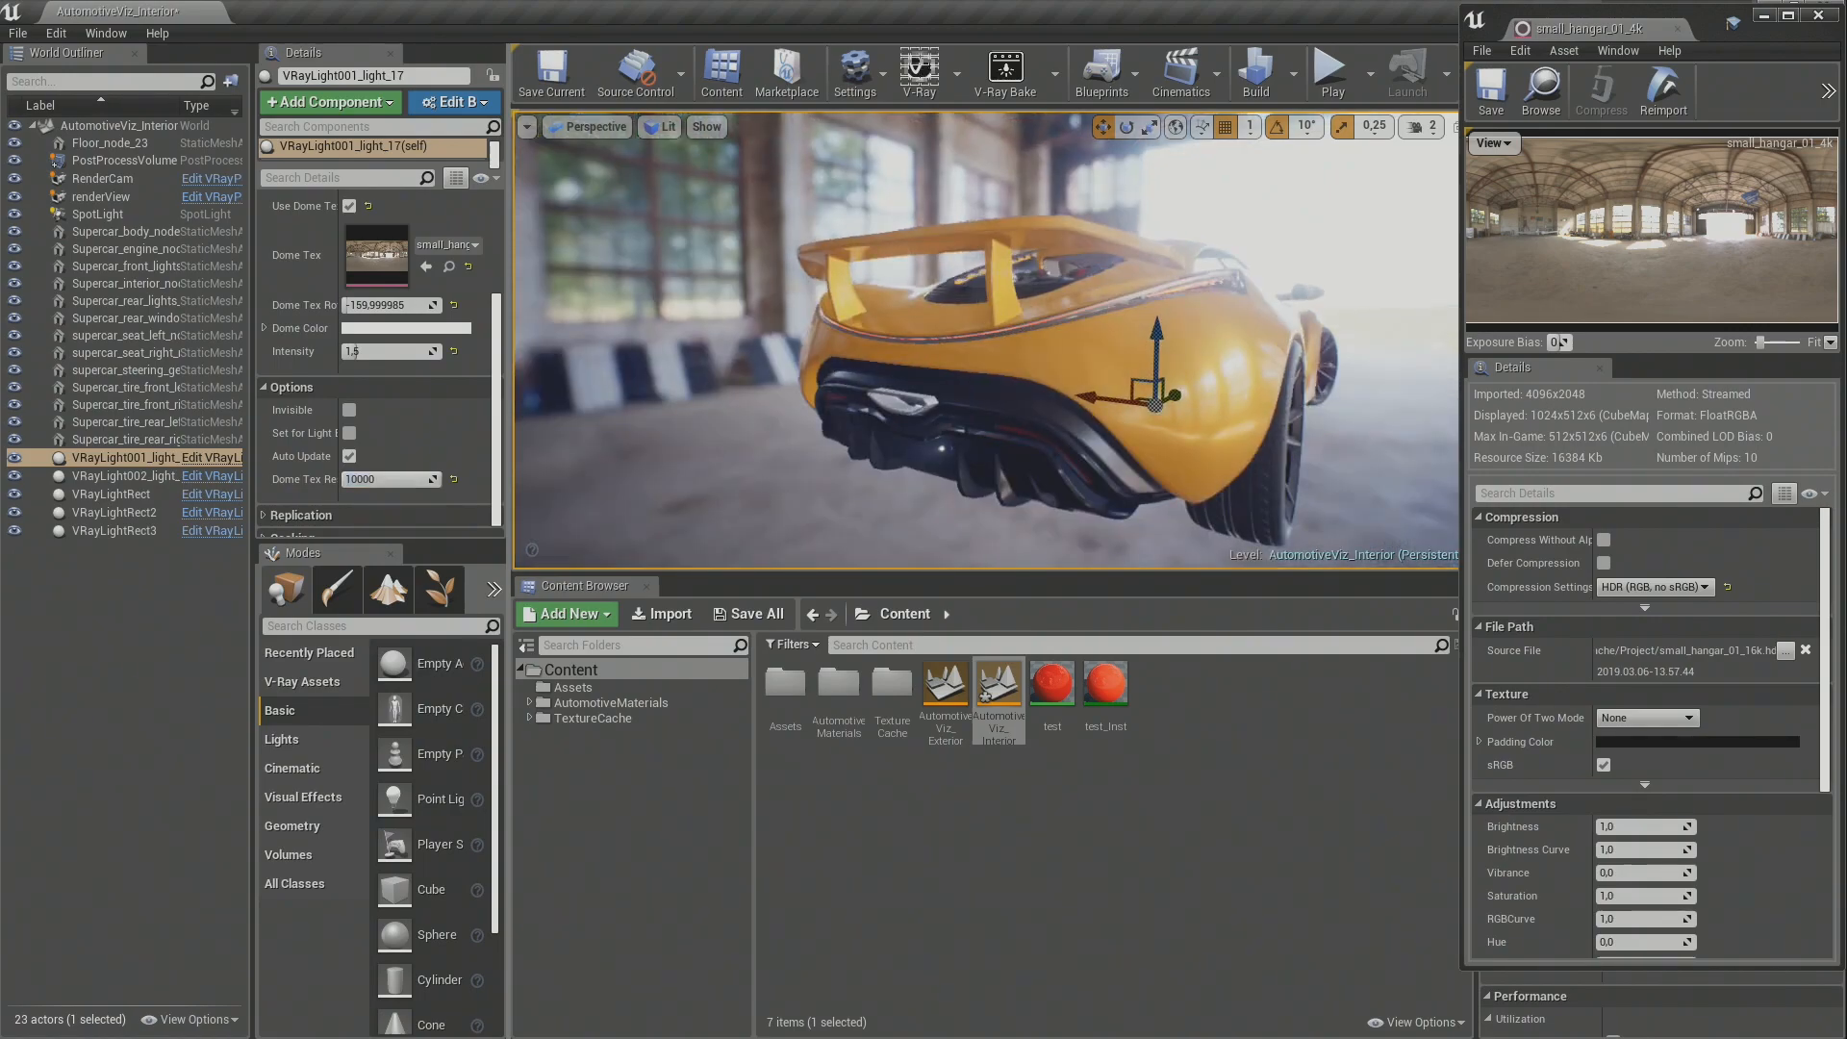
pyautogui.press('F11')
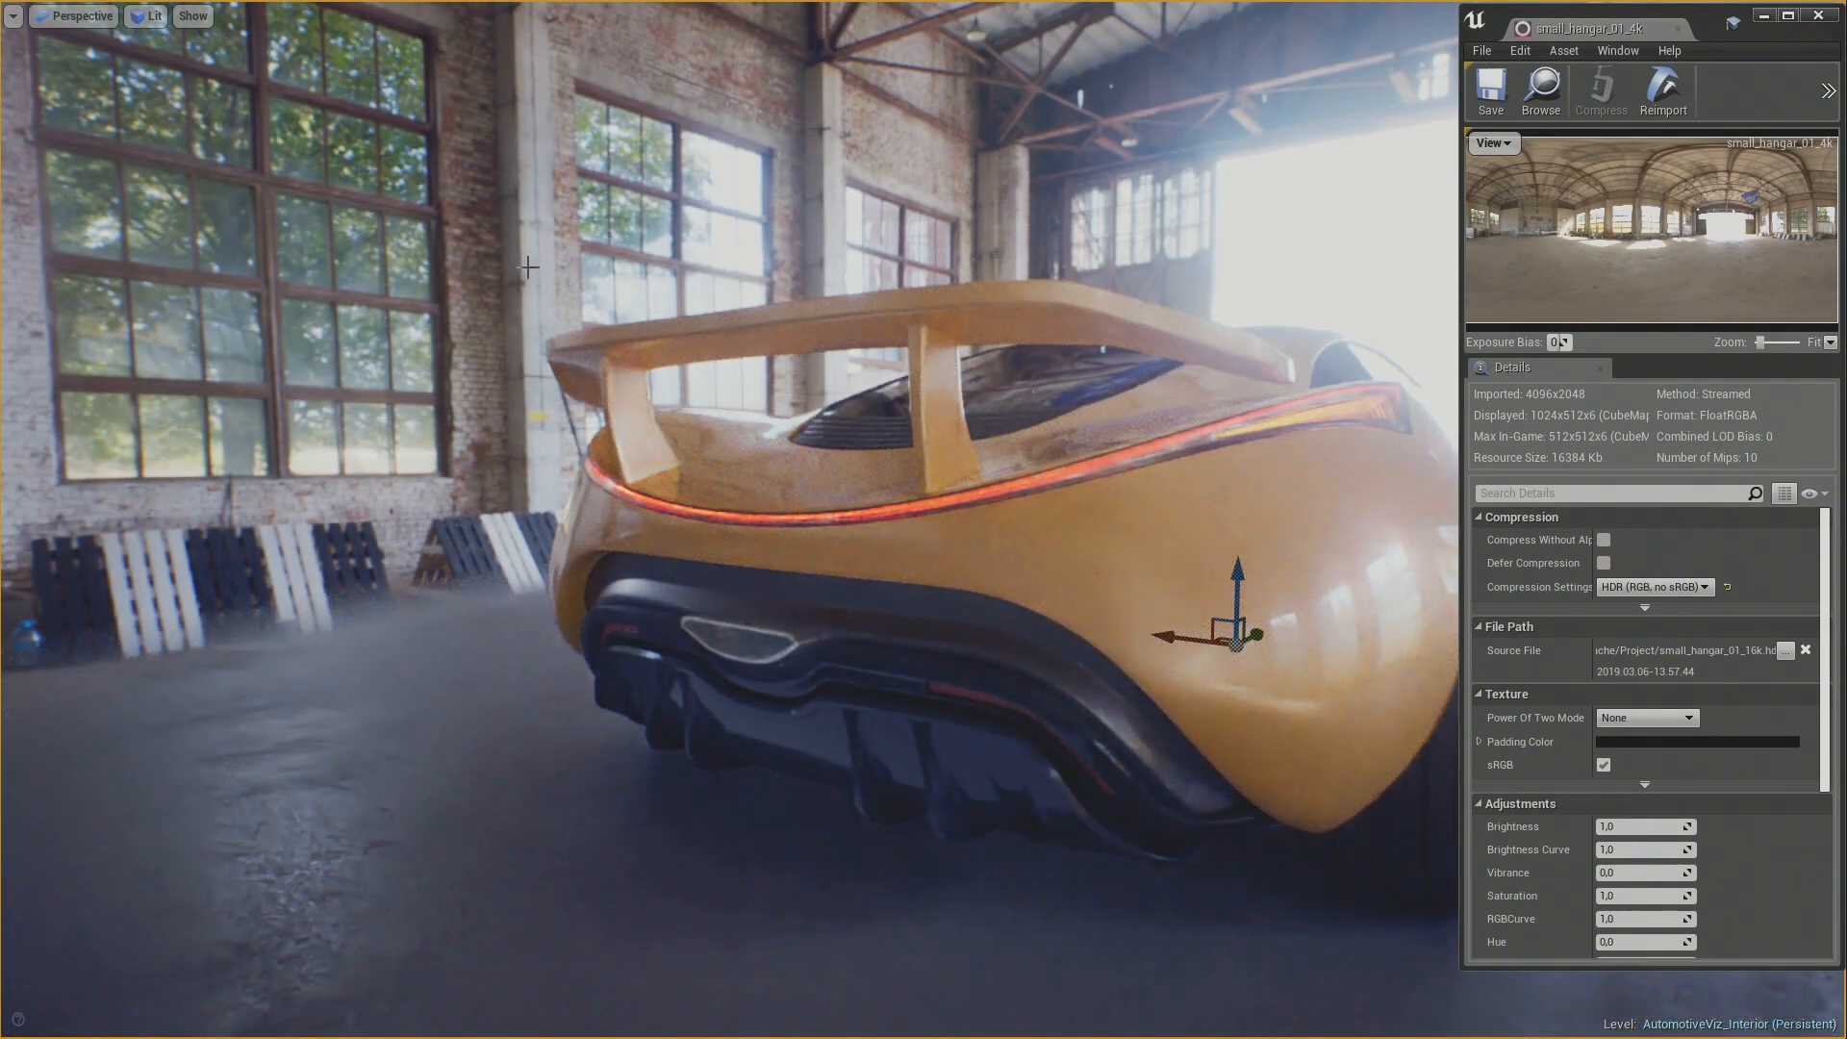
pyautogui.moveTo(523, 279)
pyautogui.mouseDown(button='right')
pyautogui.moveTo(539, 279)
pyautogui.moveTo(523, 279)
pyautogui.mouseUp(button='right')
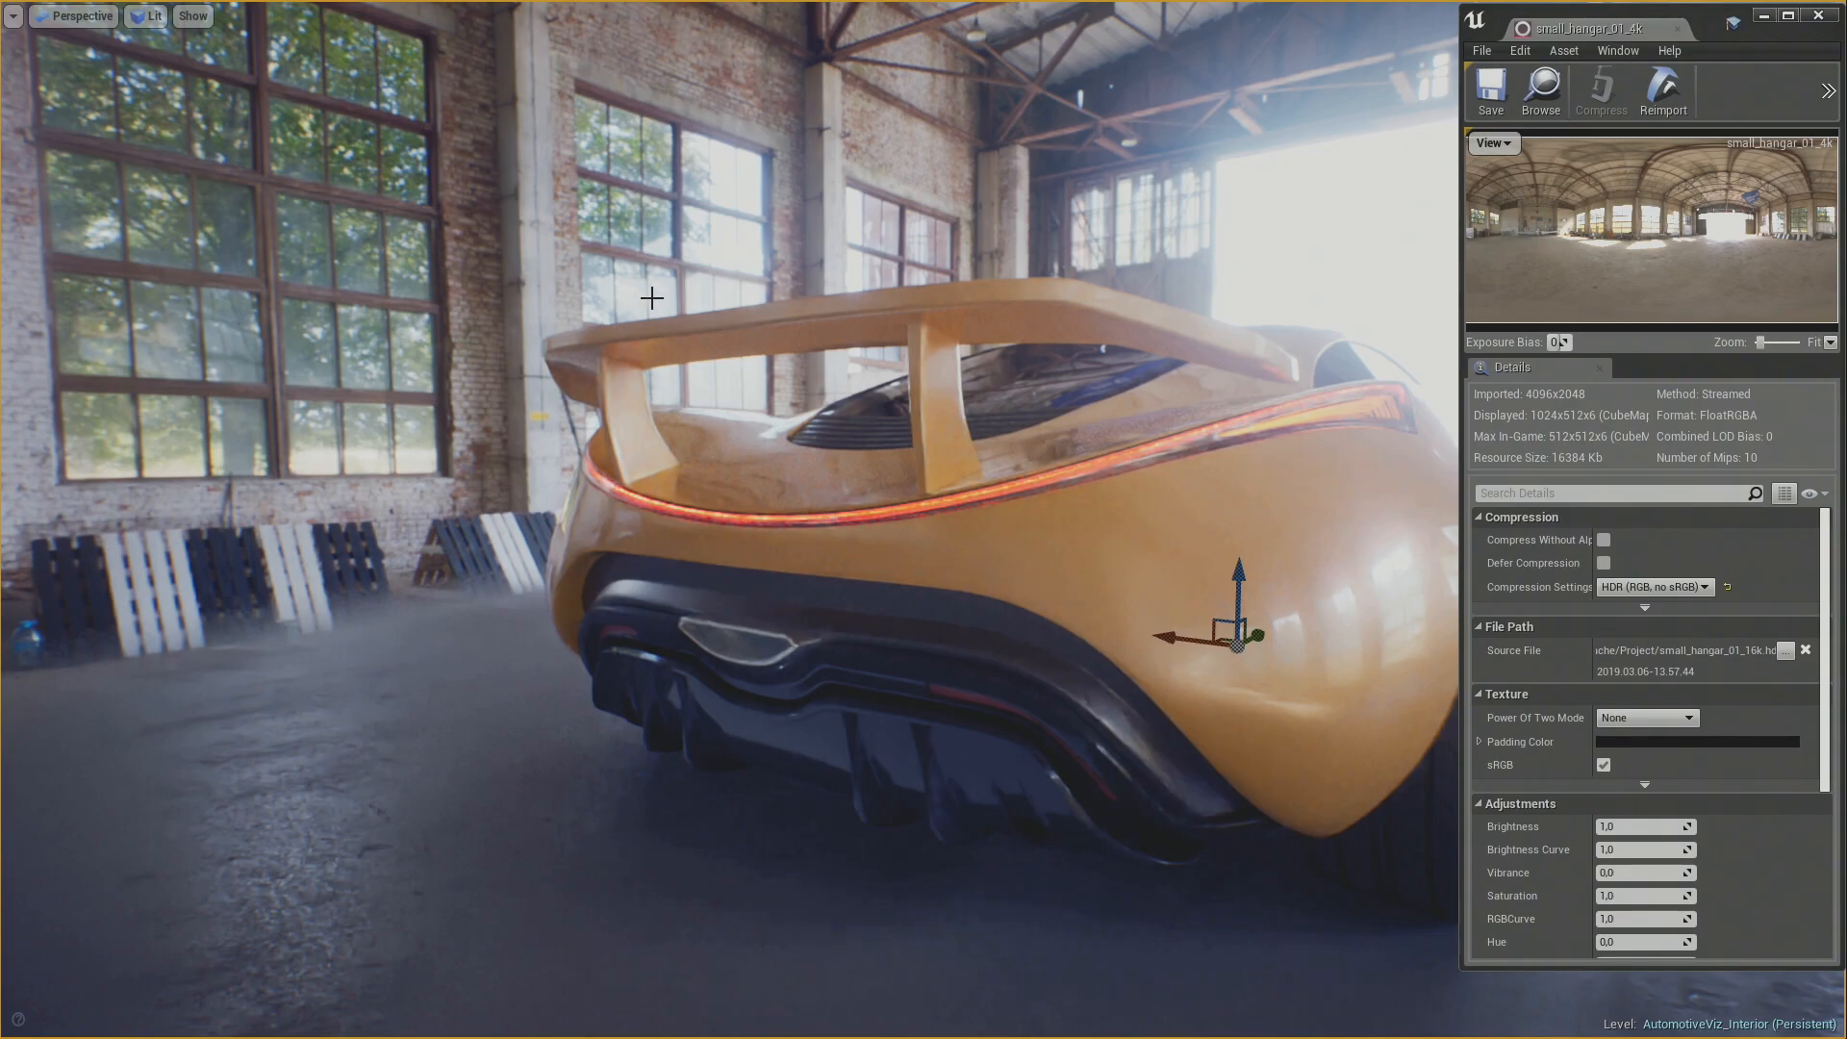
pyautogui.click(1818, 15)
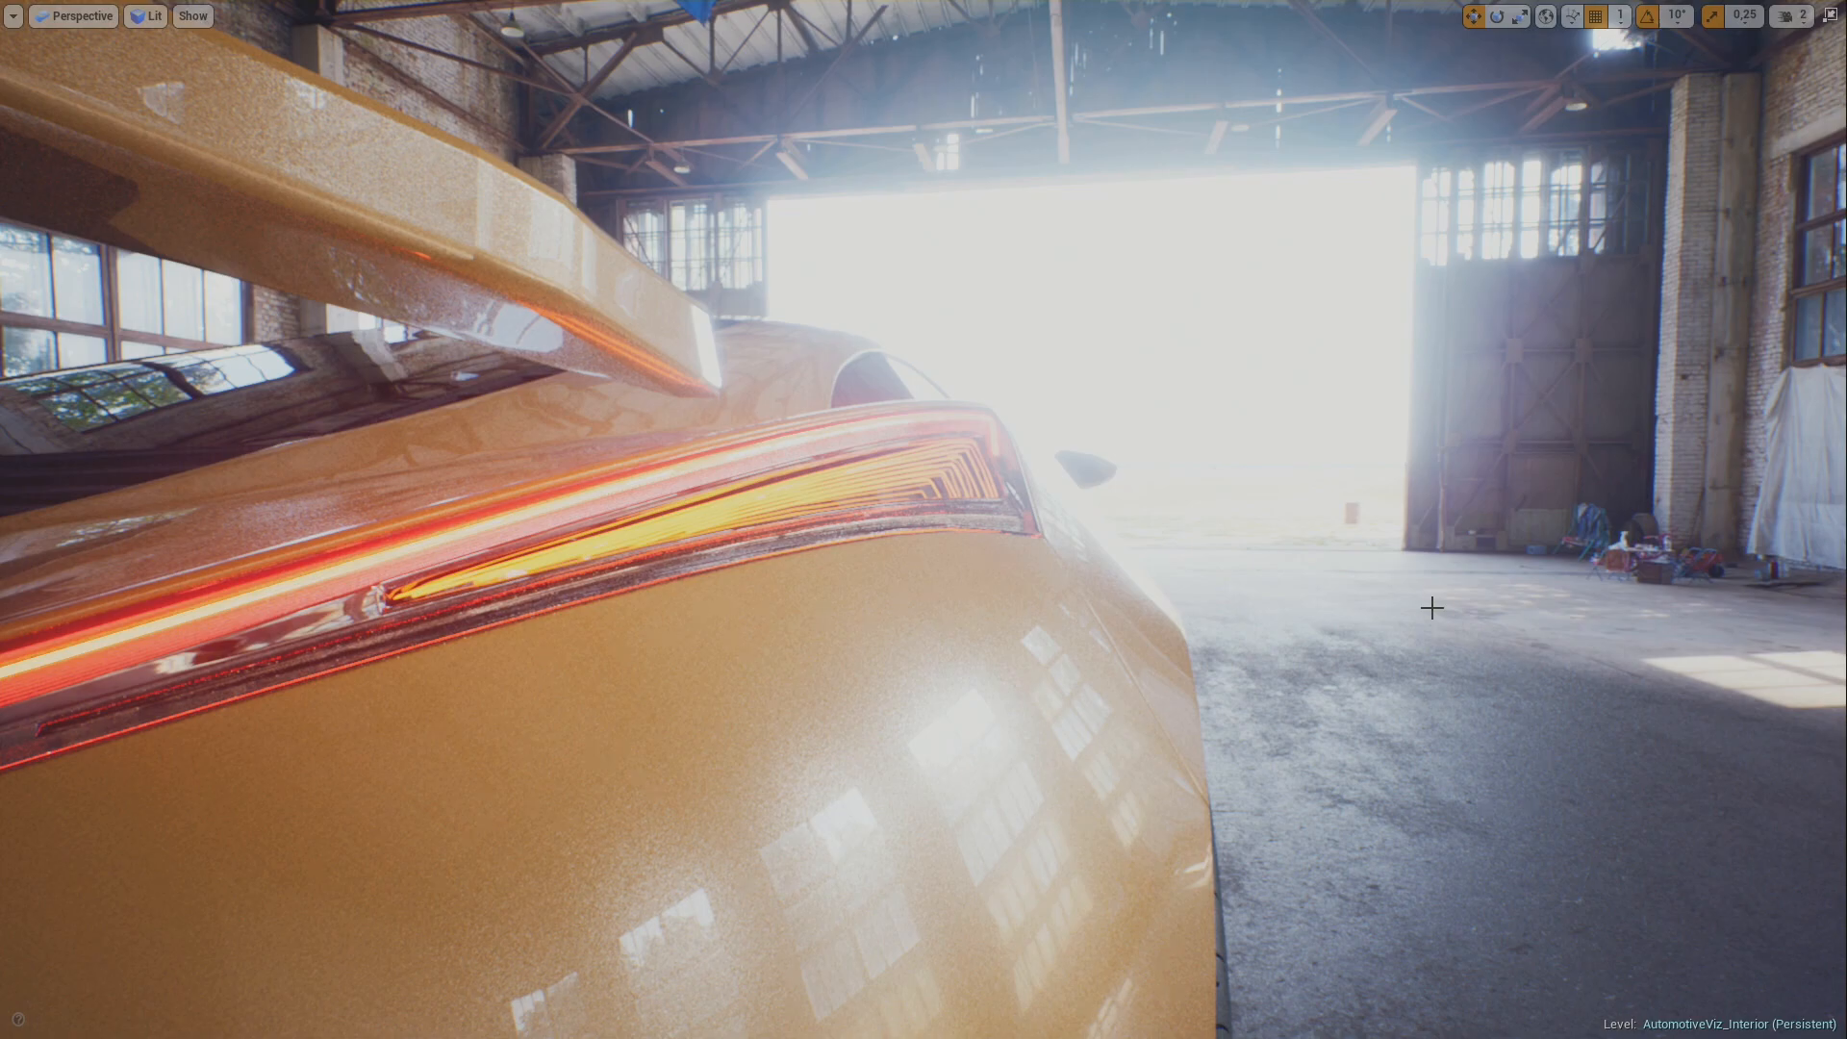
# Step: Disable the Bloom and enable the Eye Adaptation post-processing show flags for the viewport
pyautogui.click(192, 16)
pyautogui.moveTo(248, 404)
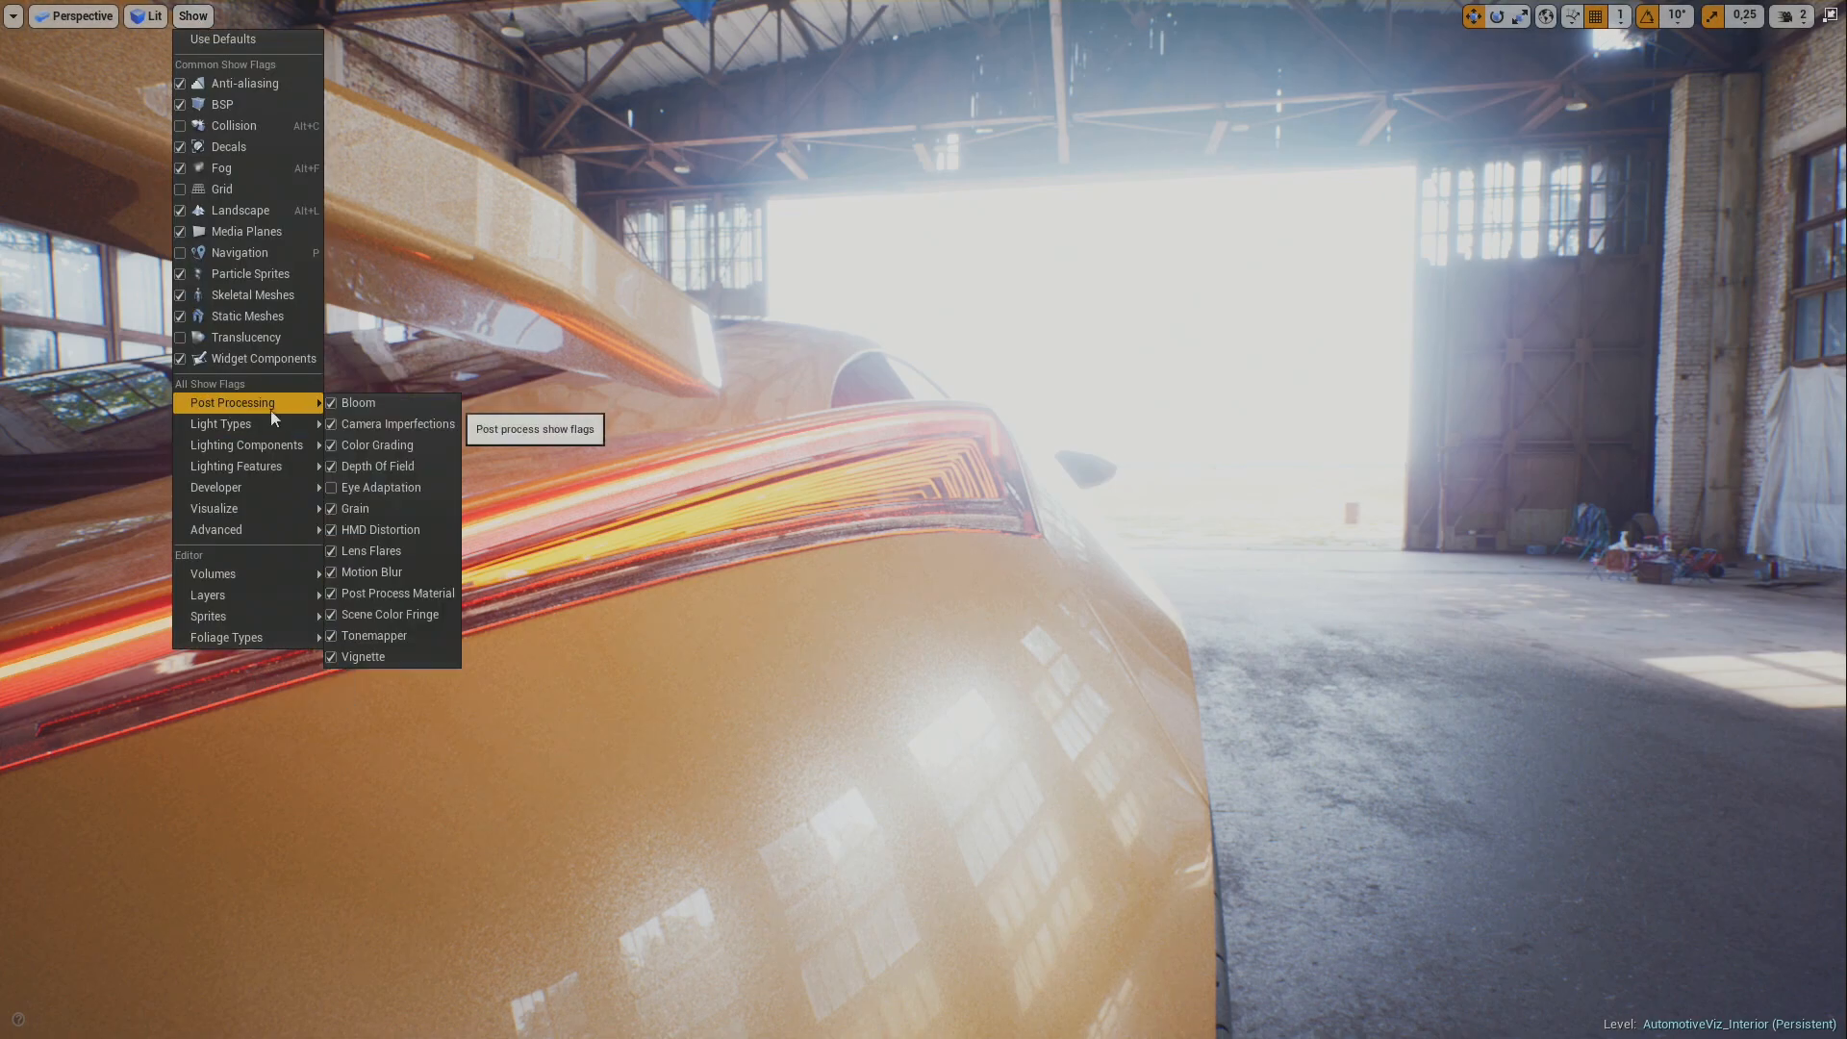
pyautogui.click(332, 402)
pyautogui.moveTo(259, 481)
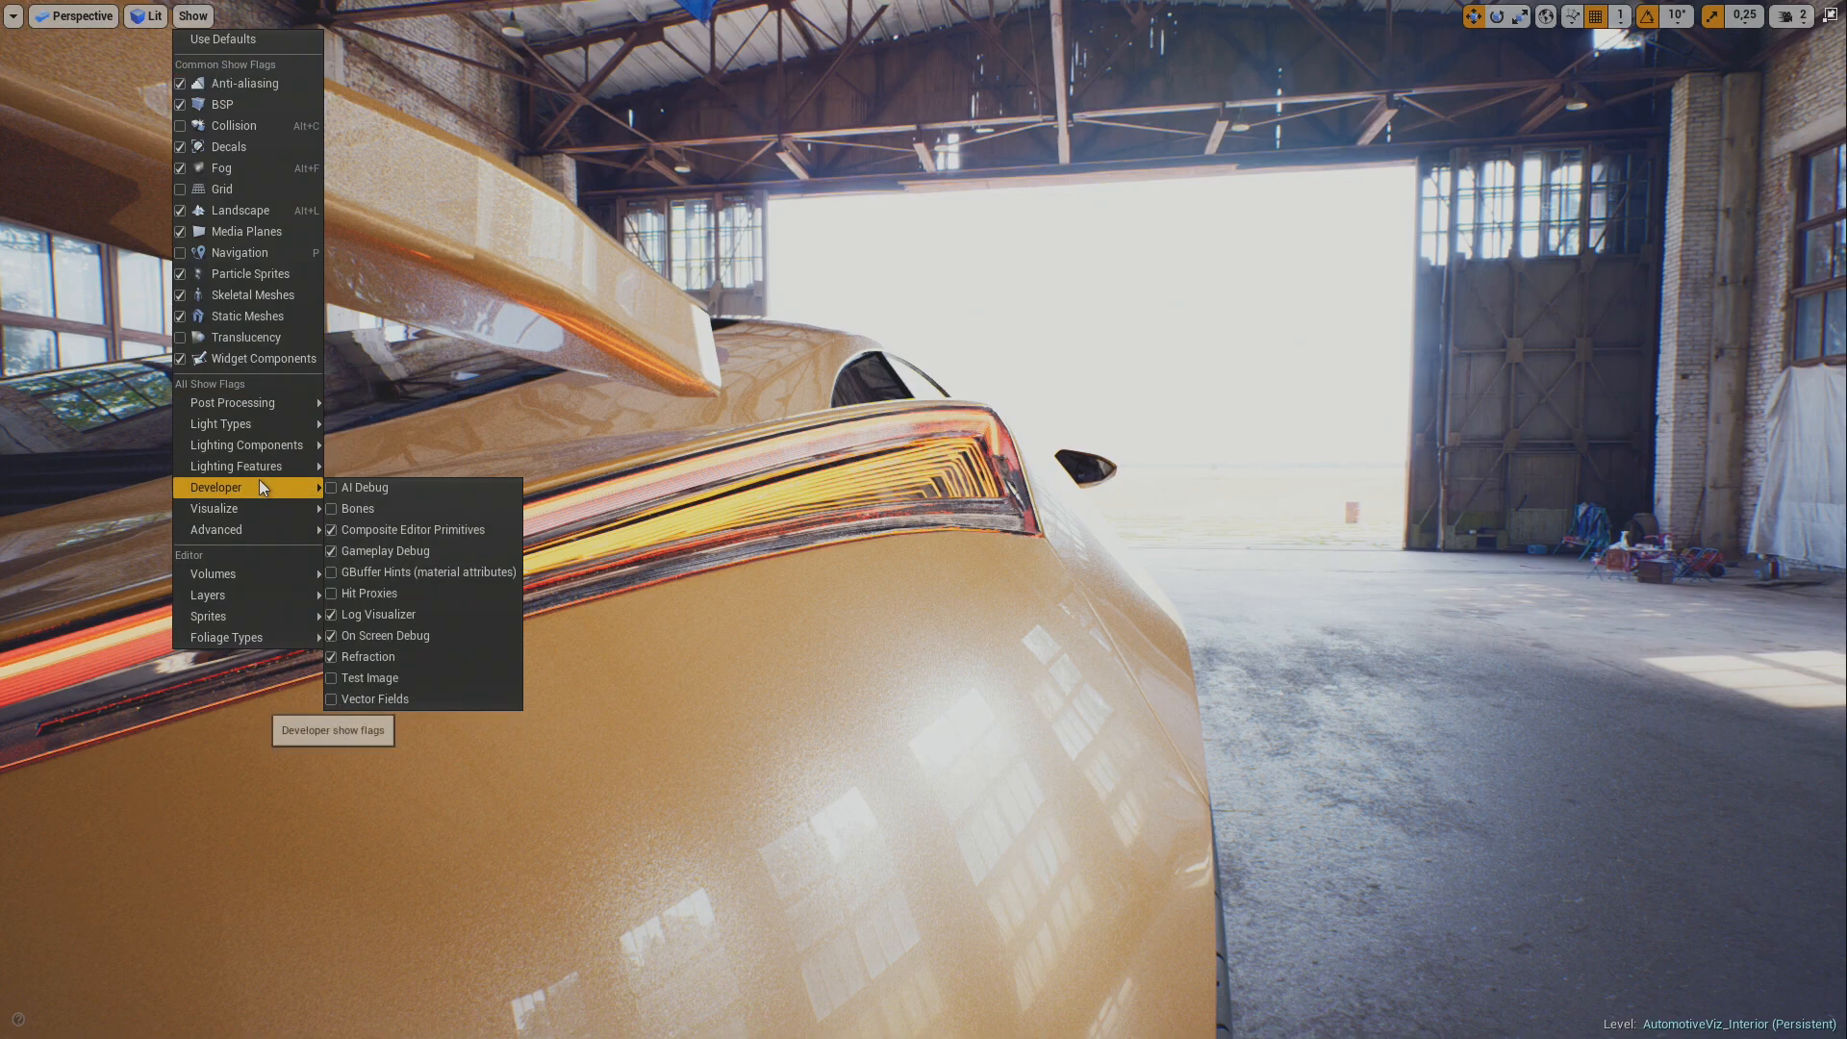
pyautogui.moveTo(263, 403)
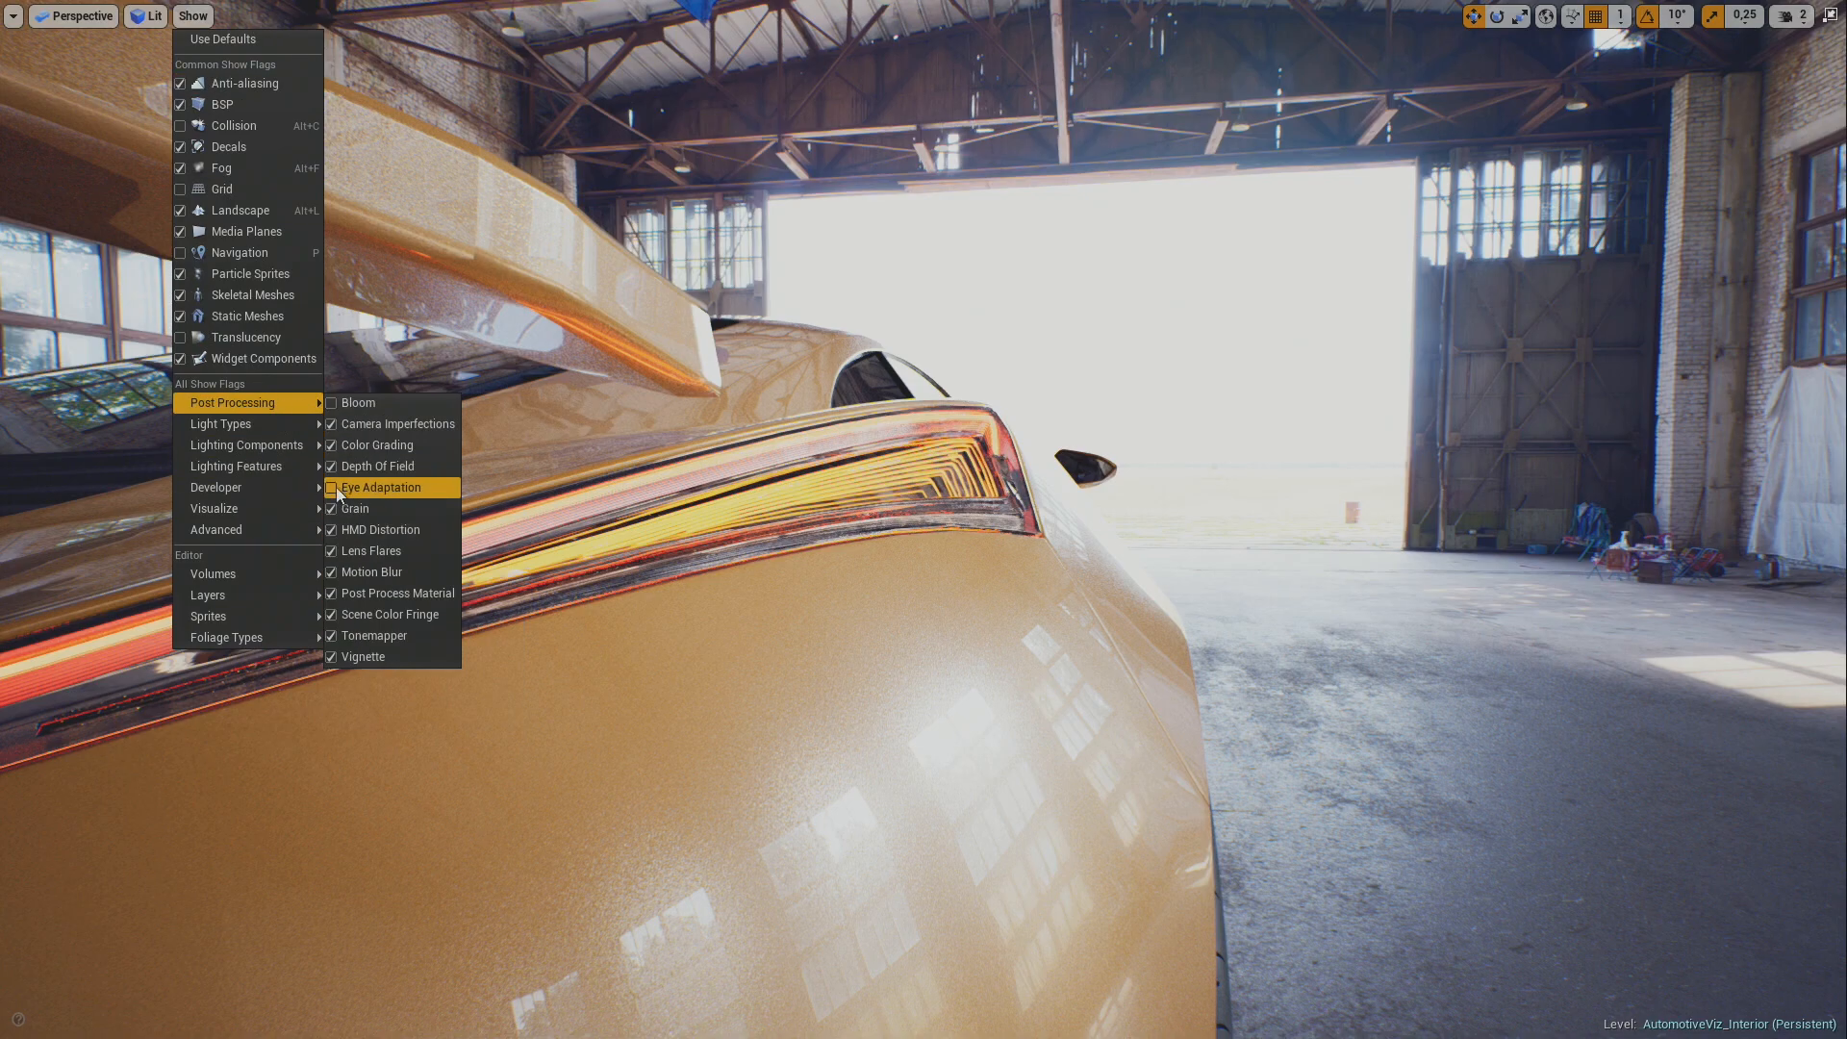
pyautogui.click(334, 419)
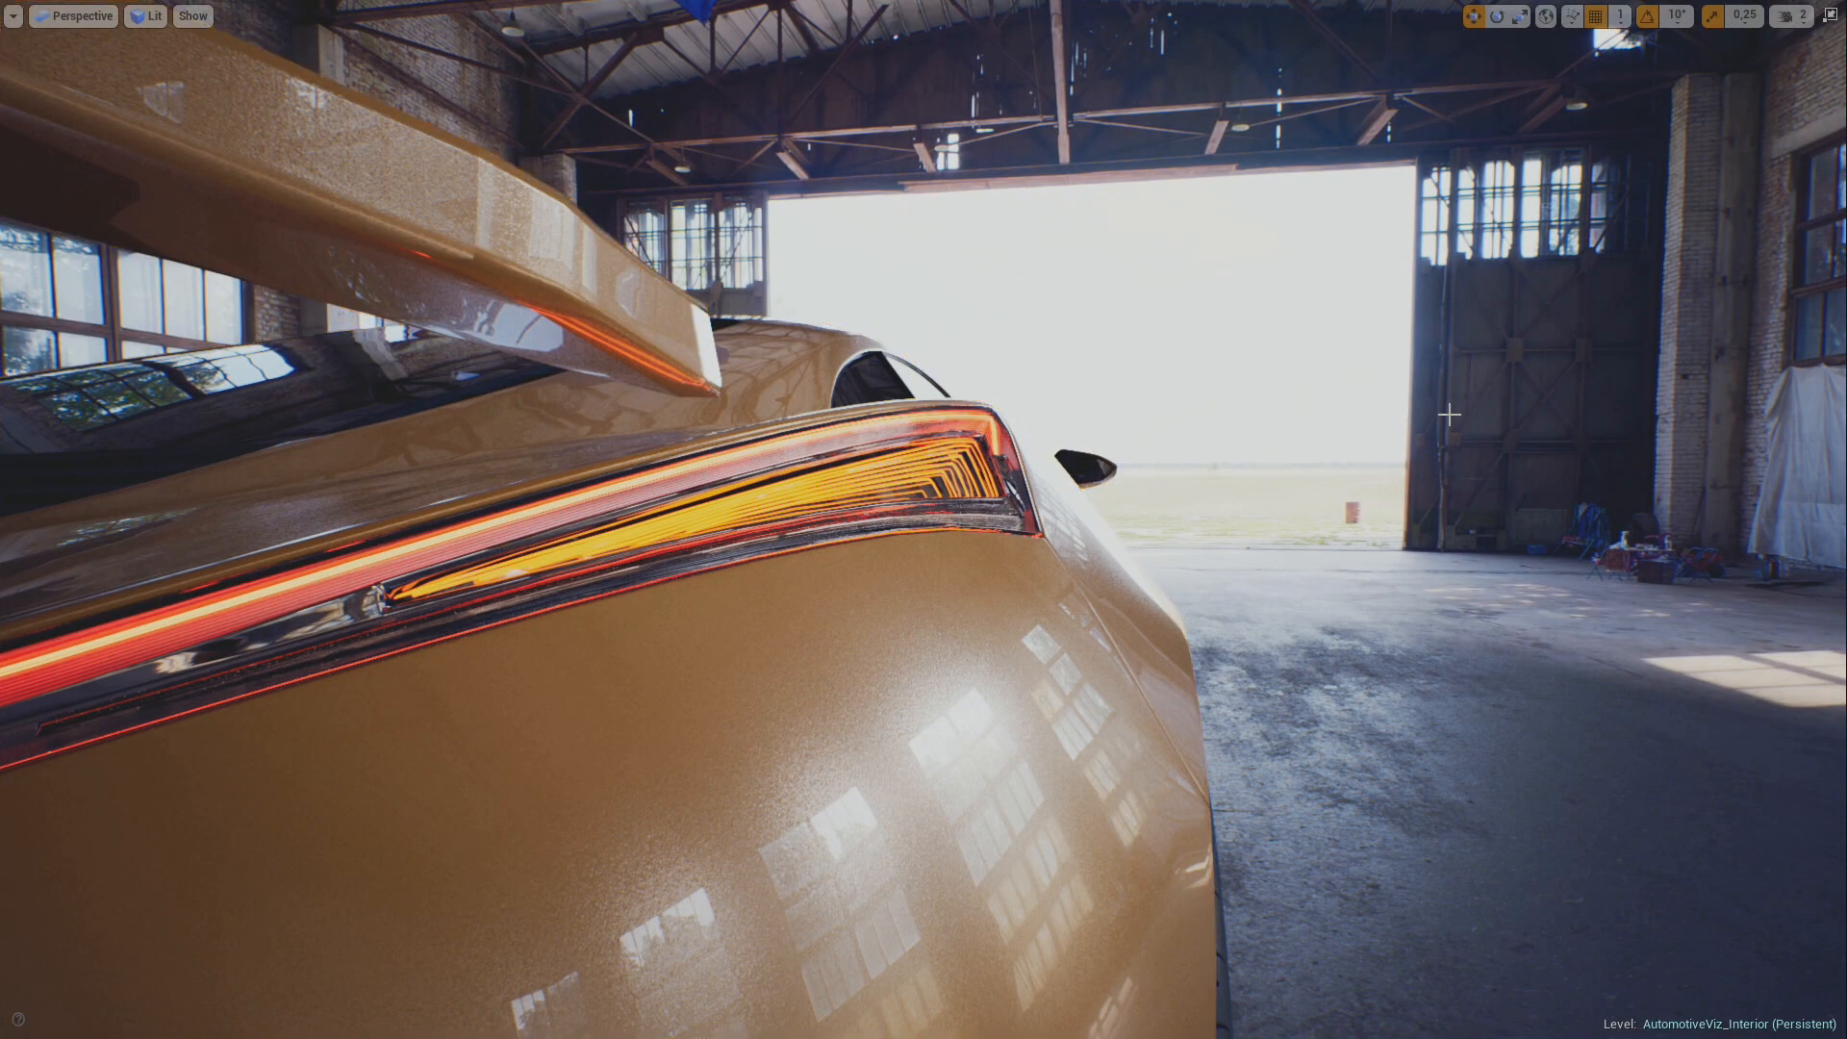
# Step: Frame the whole car from its rear side, turn Bloom back on for the viewport, and leave full-screen mode
pyautogui.press('s')
pyautogui.moveTo(990, 449); pyautogui.dragTo(905, 534, button='right')
pyautogui.press('d')
pyautogui.press('s')
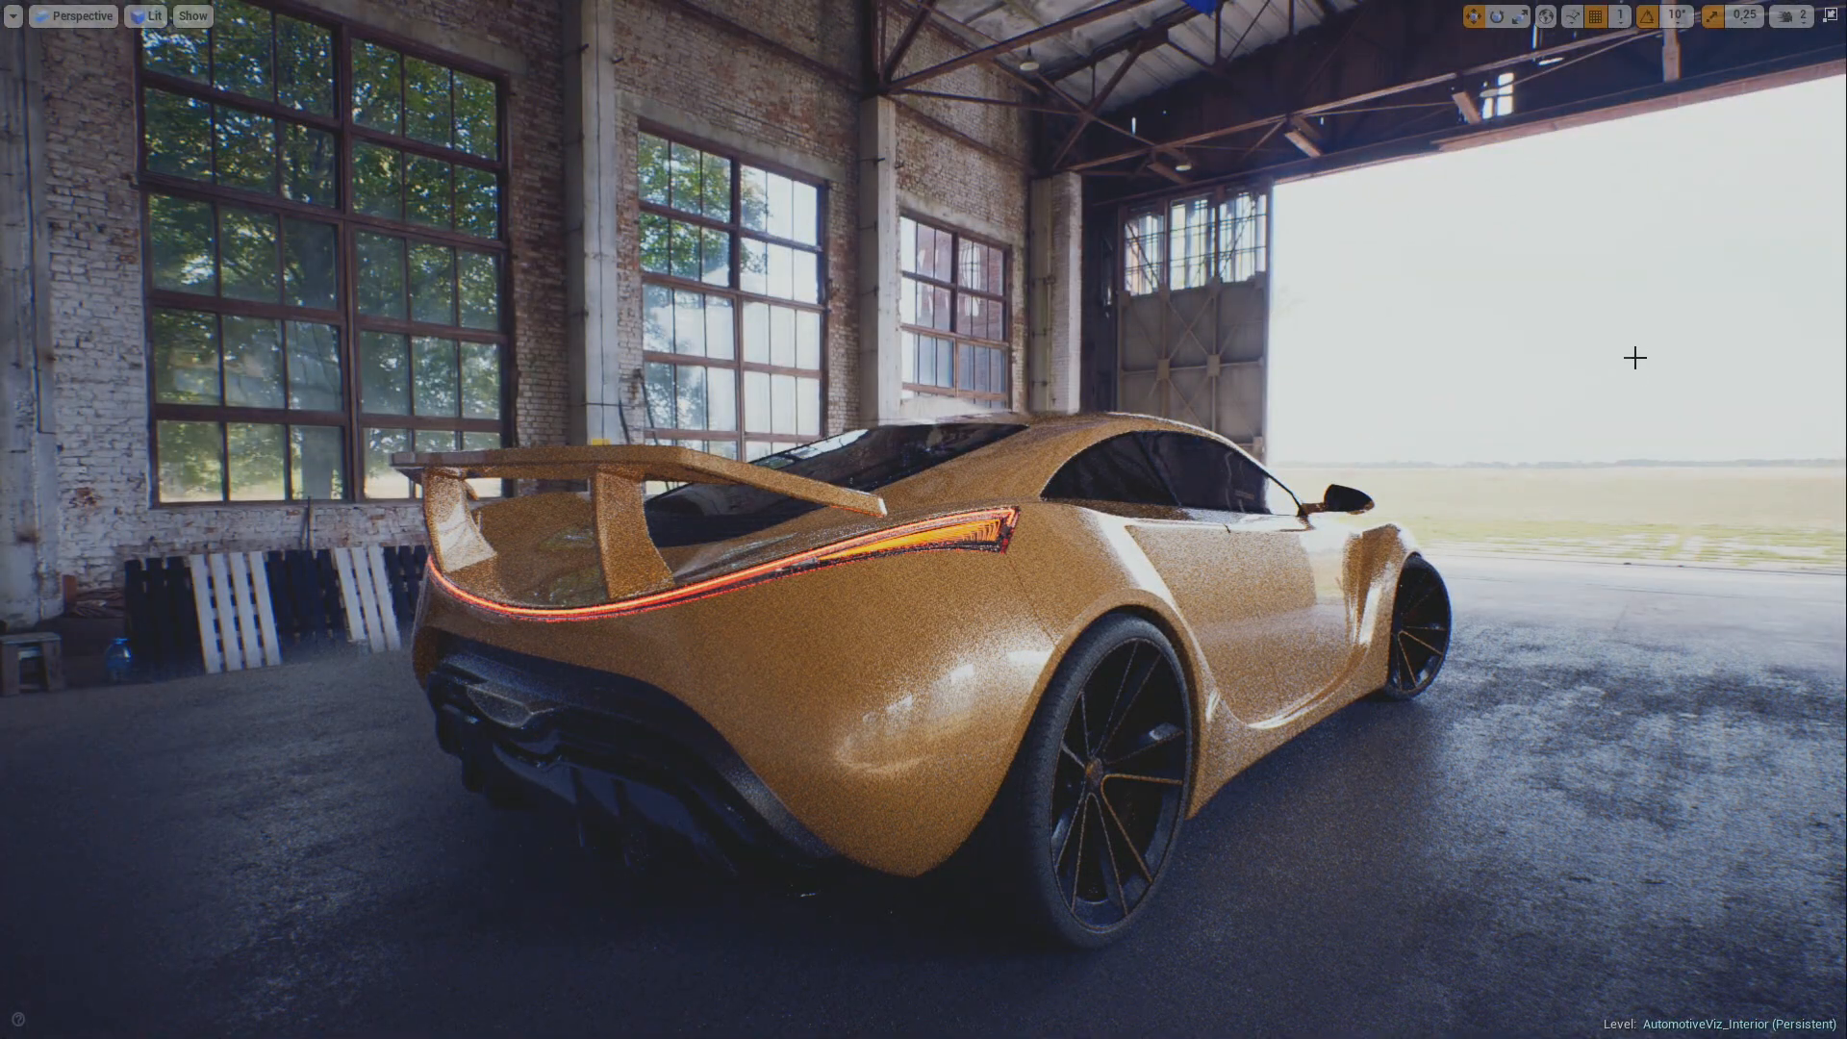
pyautogui.click(192, 15)
pyautogui.moveTo(248, 408)
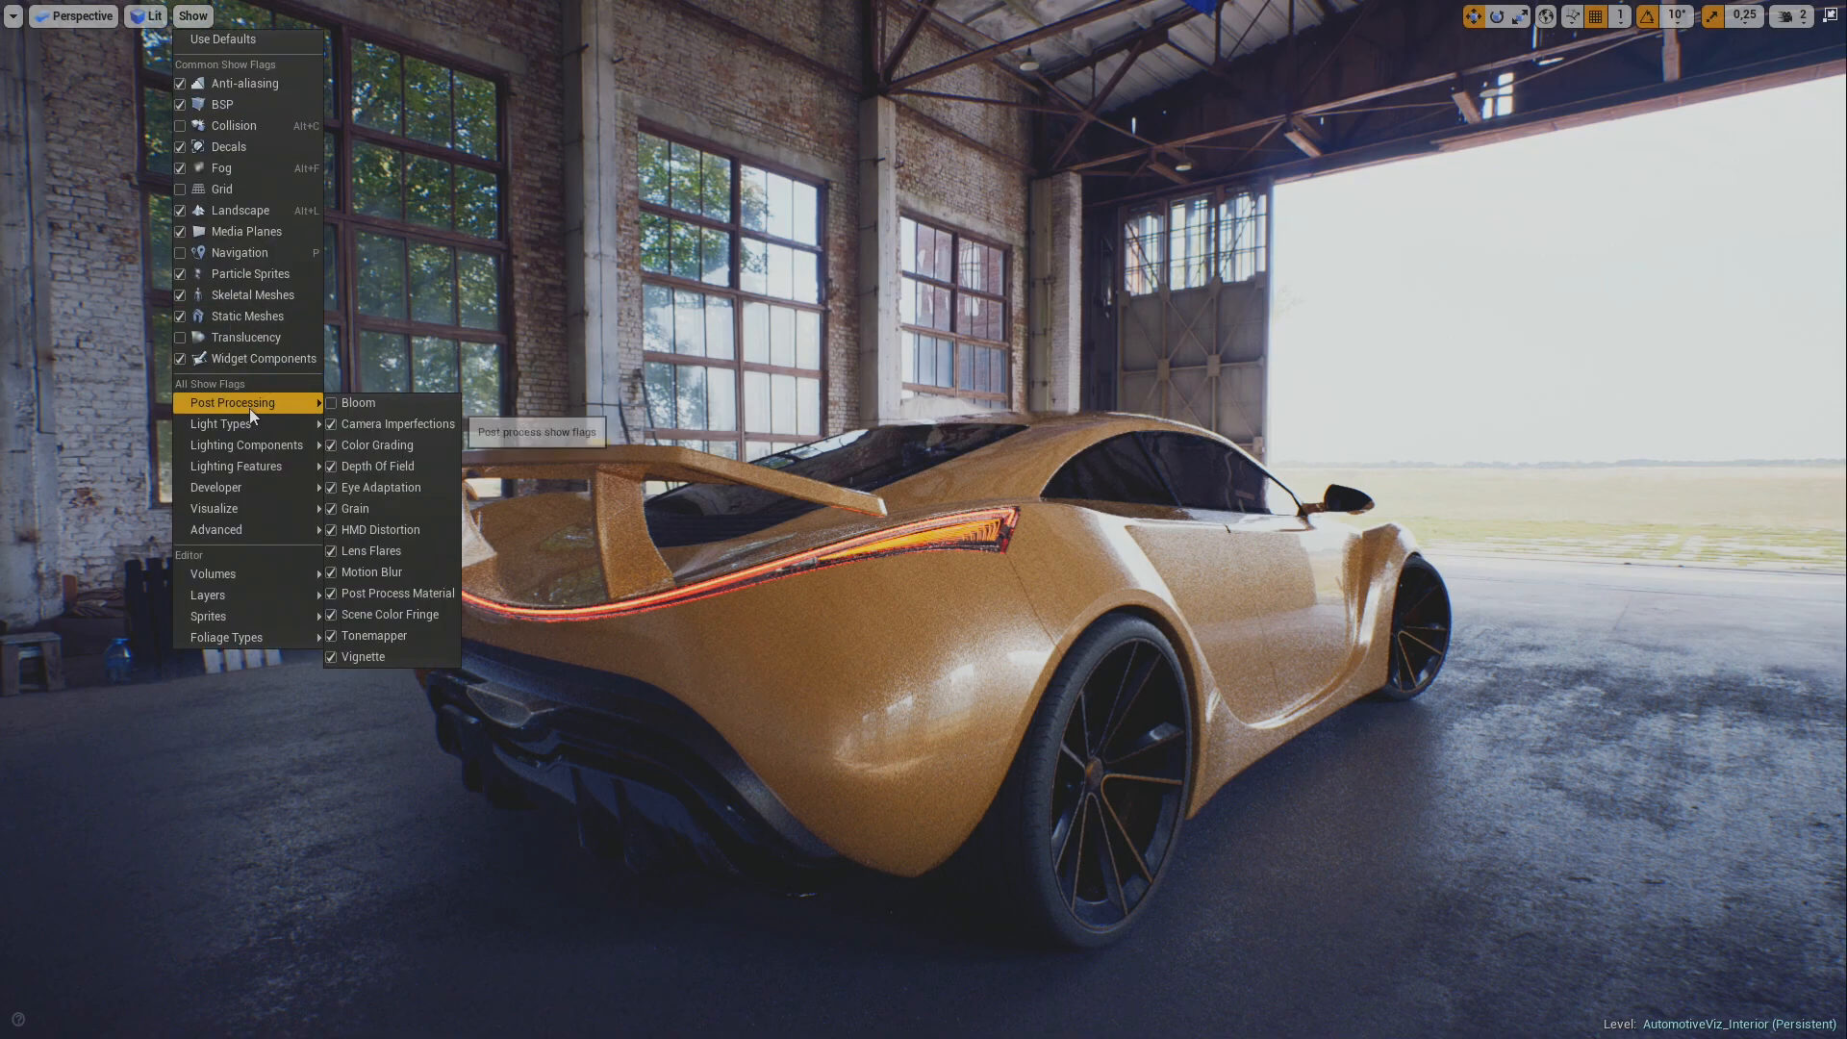
pyautogui.click(974, 273)
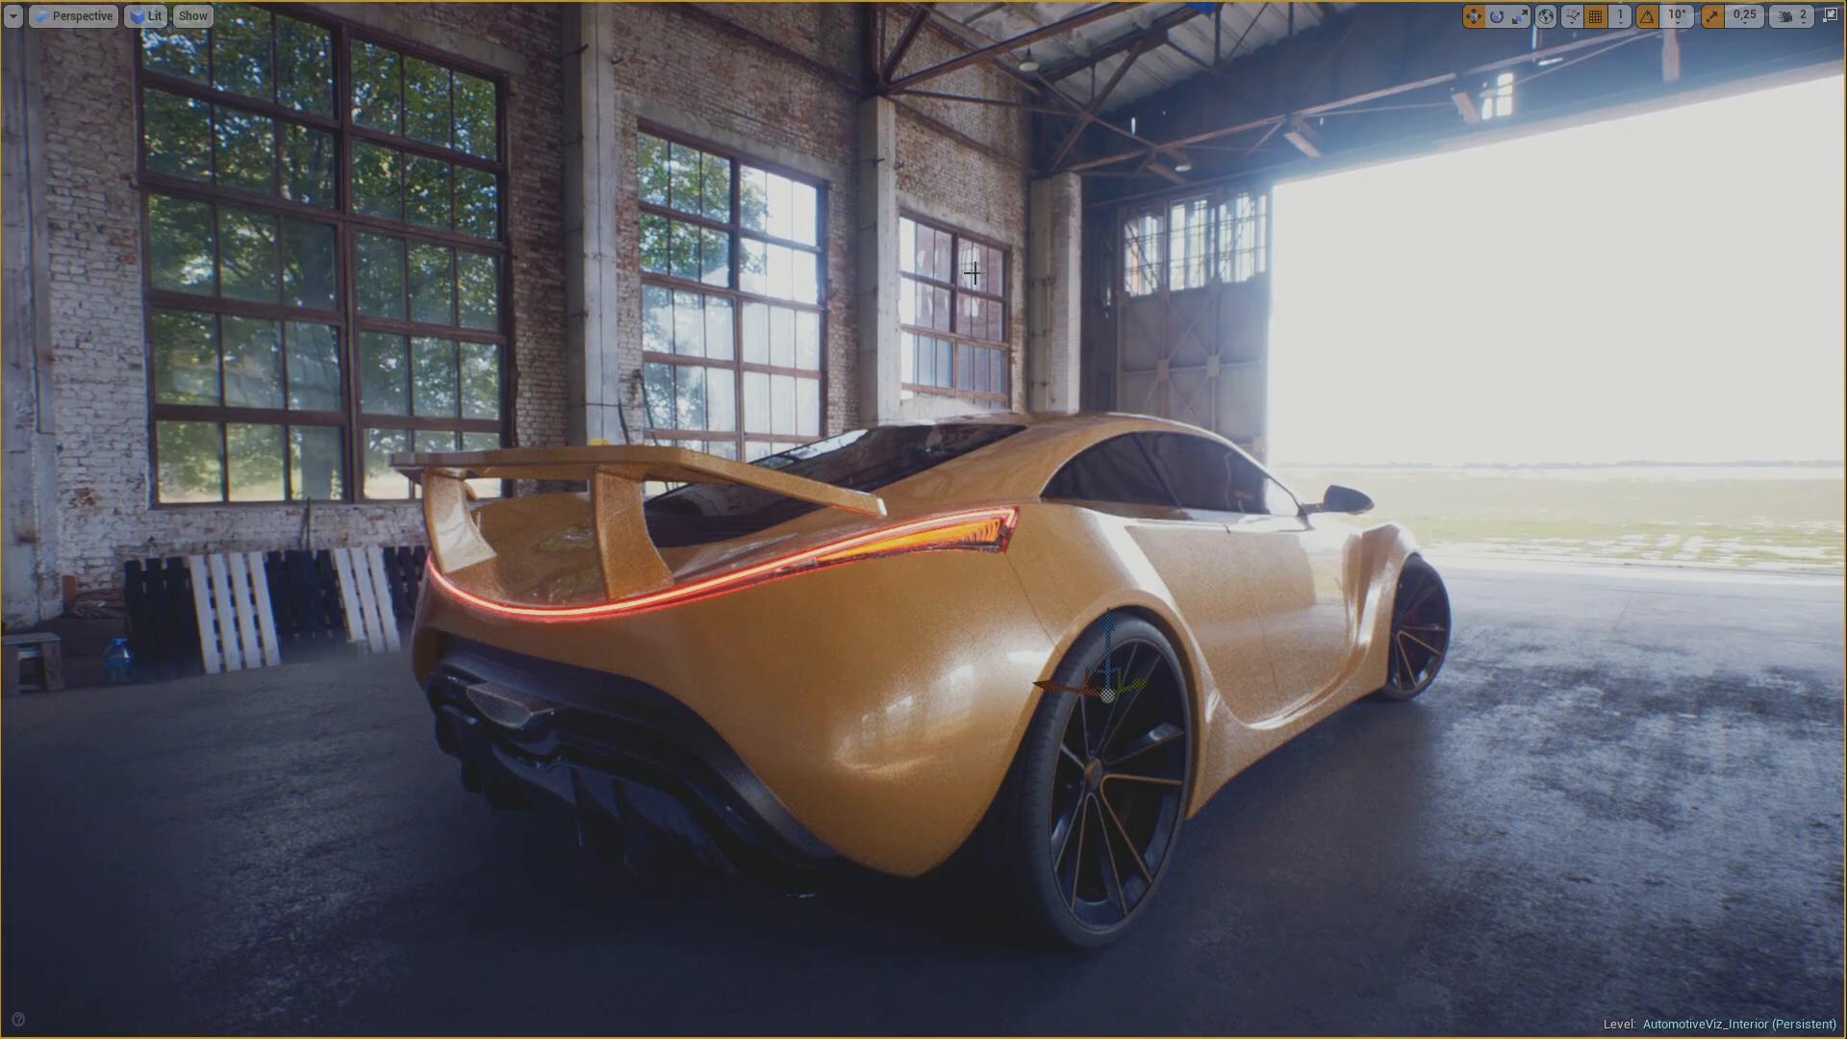
pyautogui.press('F11')
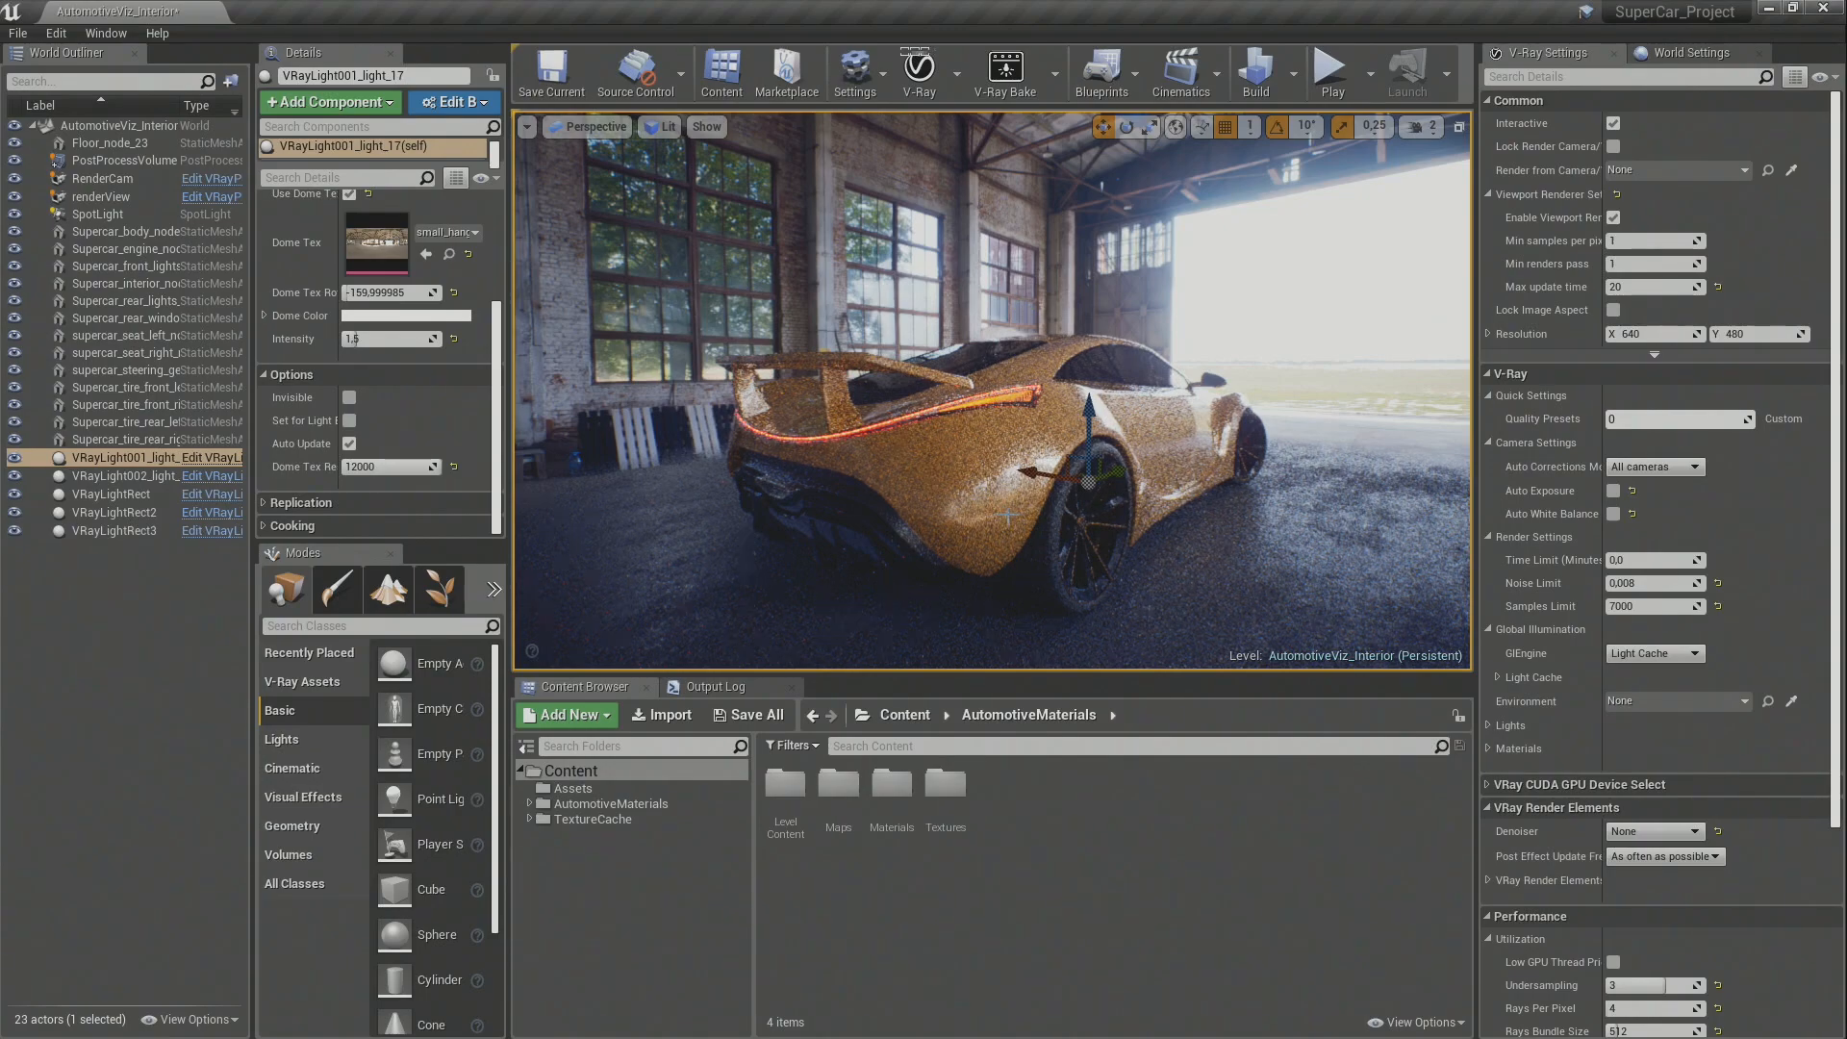
# Step: Focus the view on the car's rear right tire and open its MI_Tire material instance
pyautogui.click(1044, 545)
pyautogui.press('f')
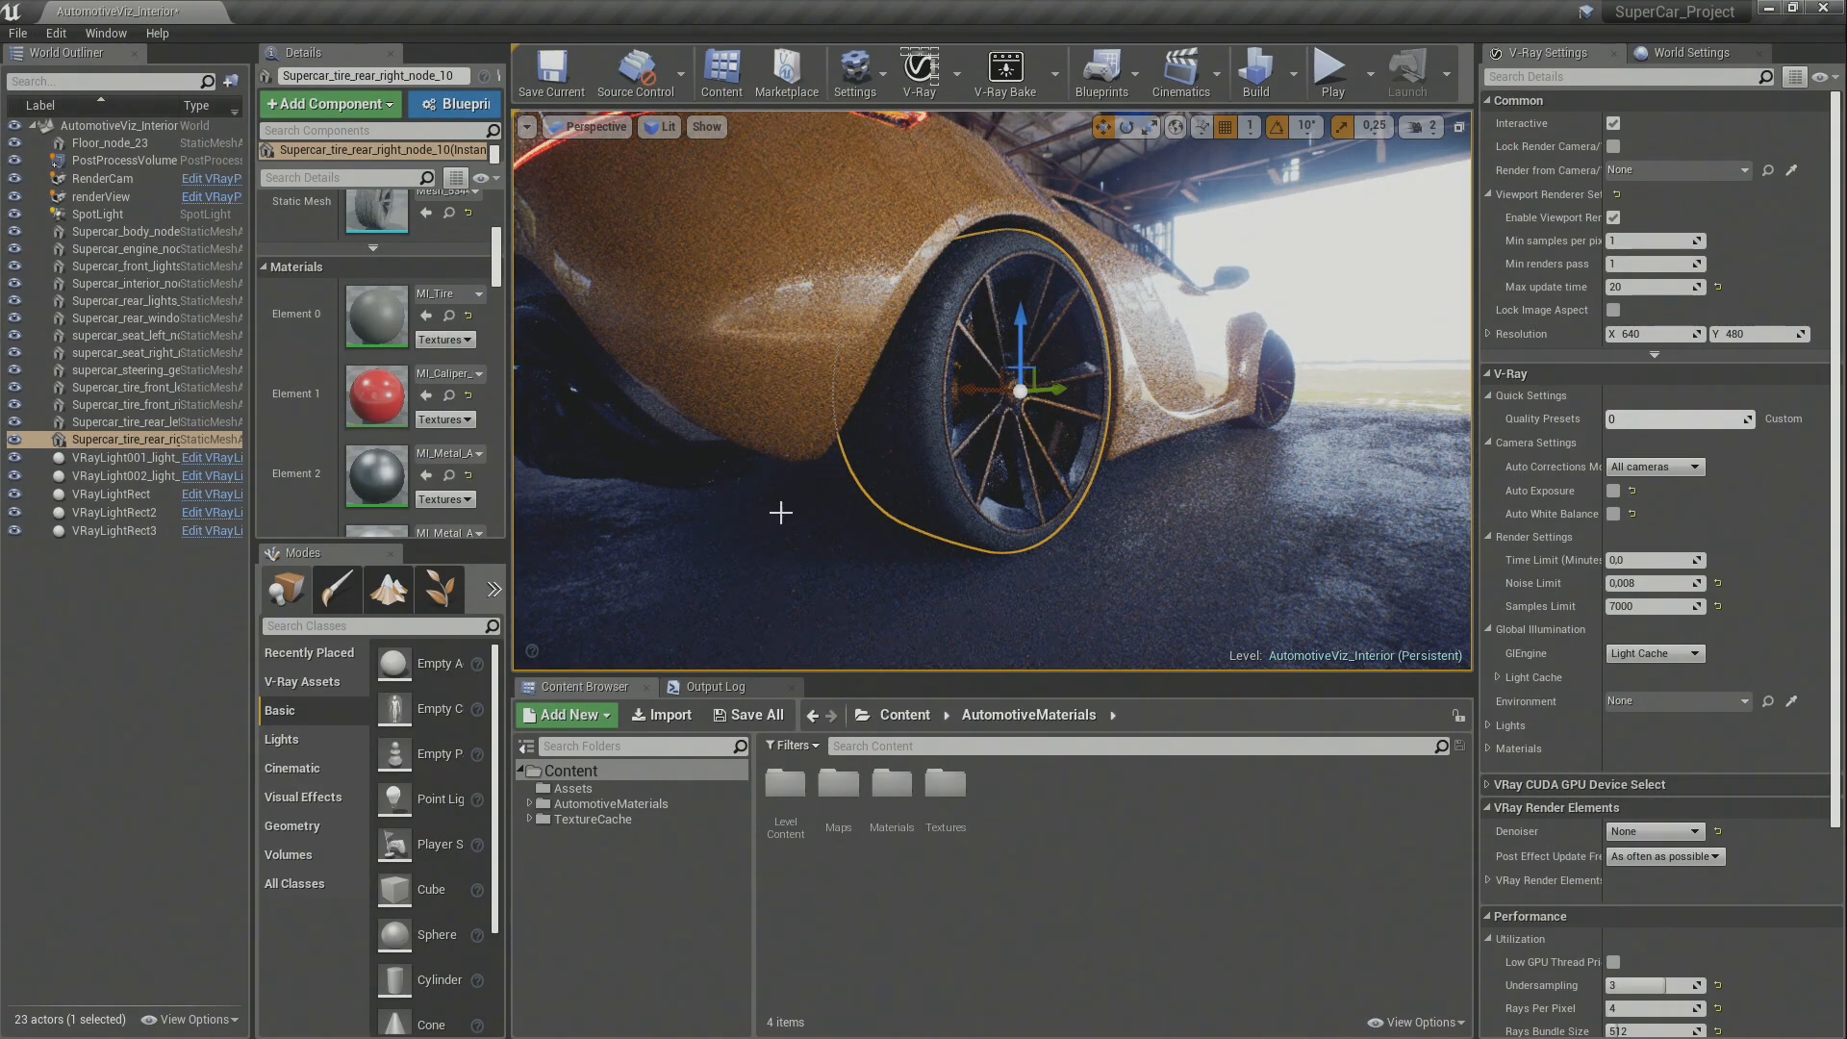
pyautogui.doubleClick(349, 310)
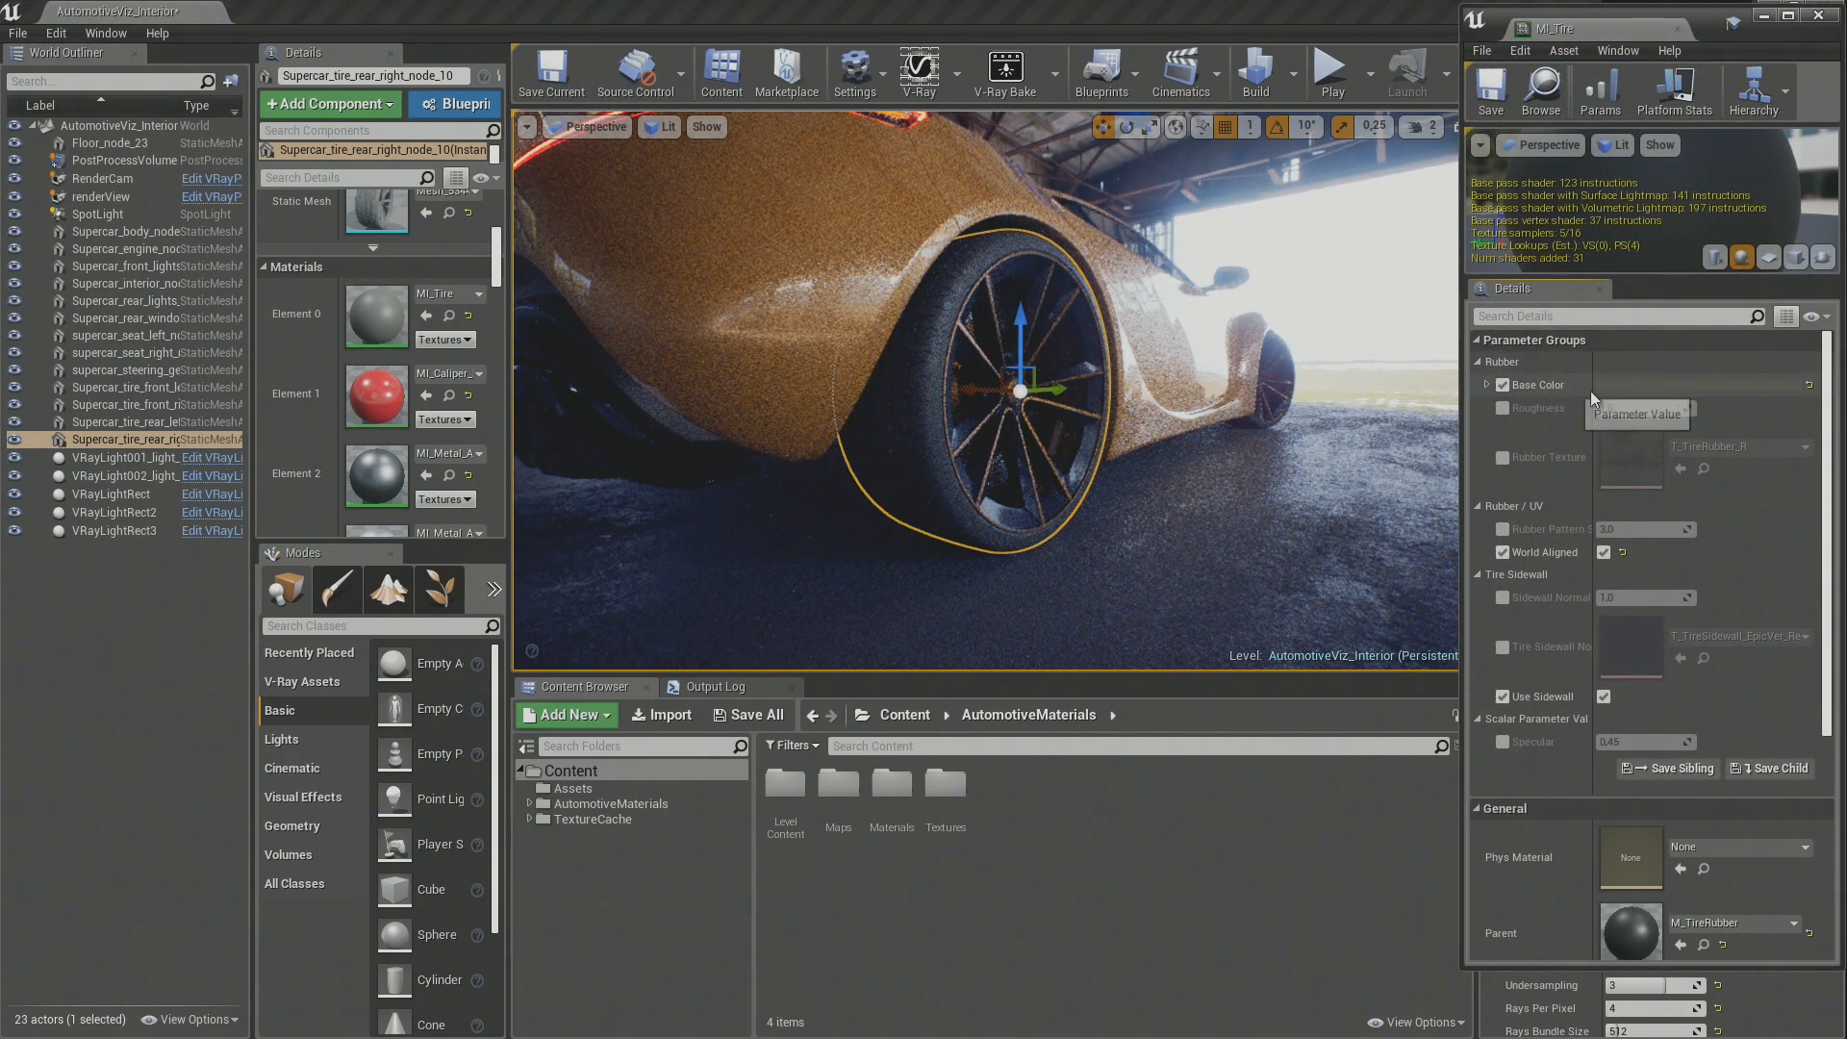
# Step: Try darker and lighter Base Colors on MI_Tire and accept a dark grey with a value of 0.041667
pyautogui.click(1693, 383)
pyautogui.moveTo(1522, 404); pyautogui.dragTo(1549, 460)
pyautogui.click(1586, 697)
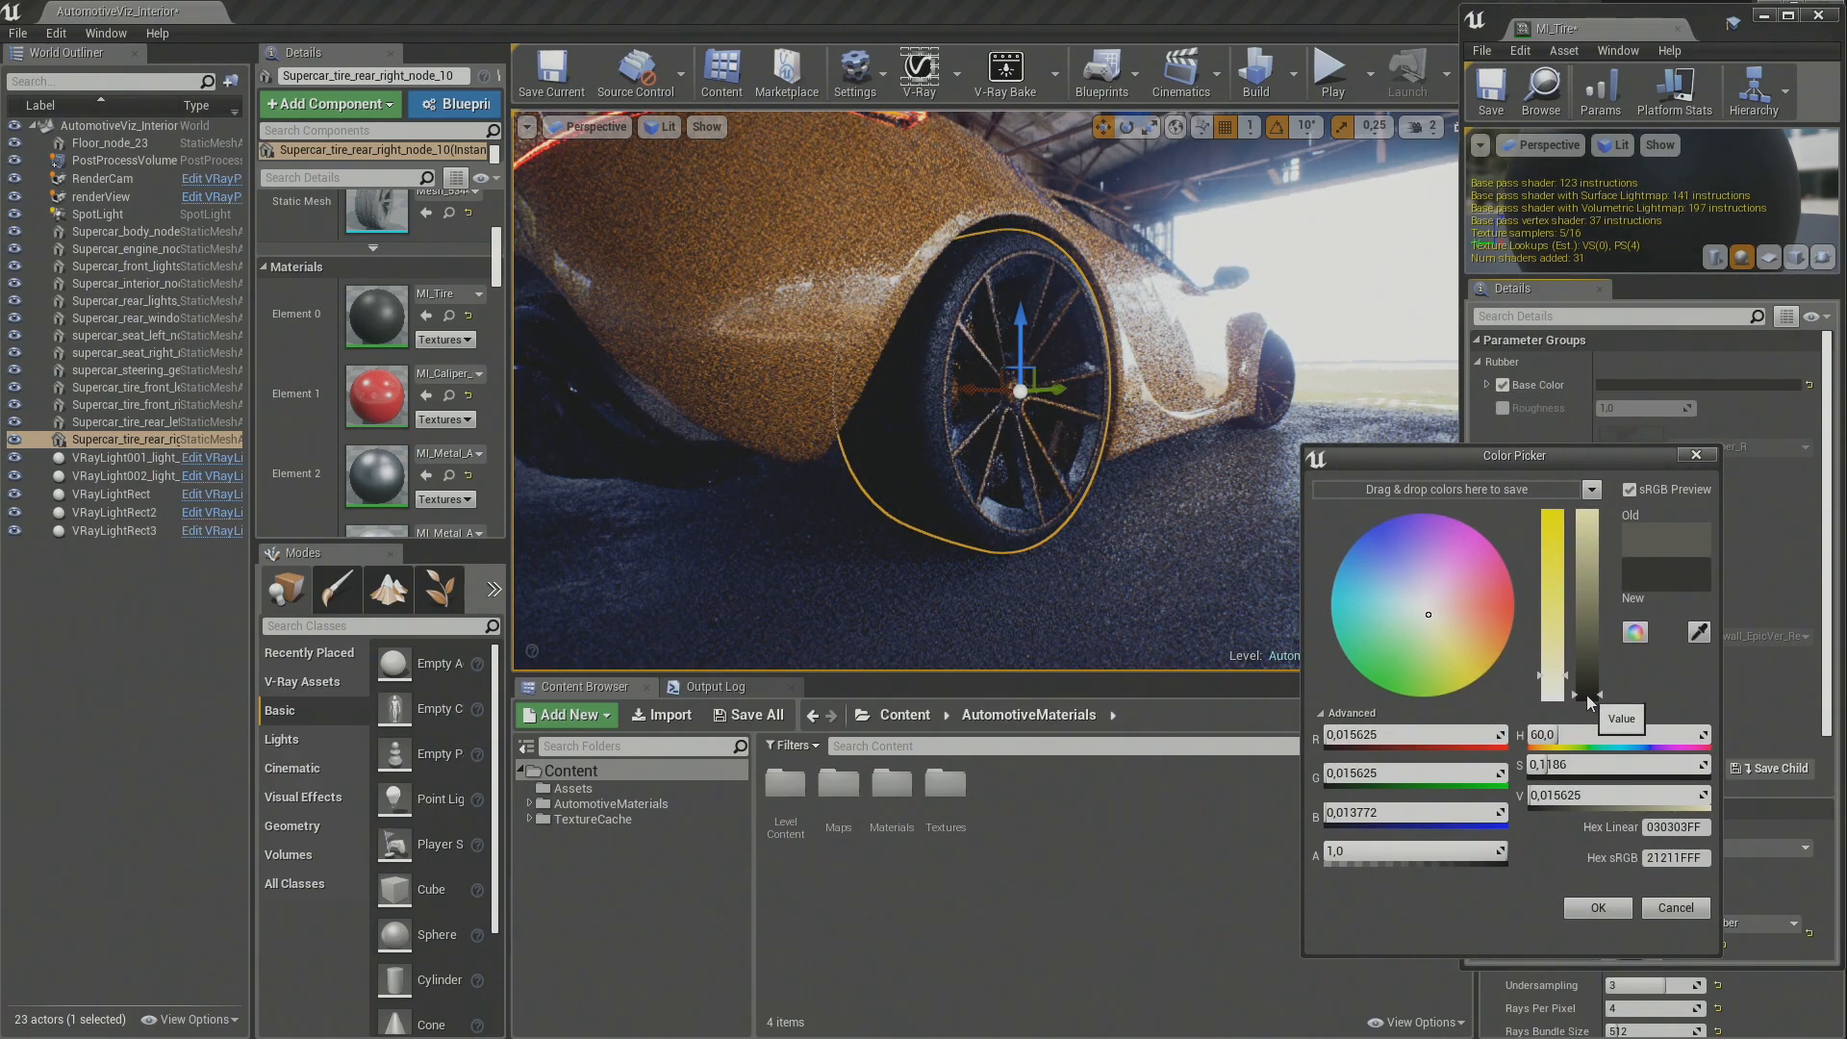
pyautogui.click(1588, 559)
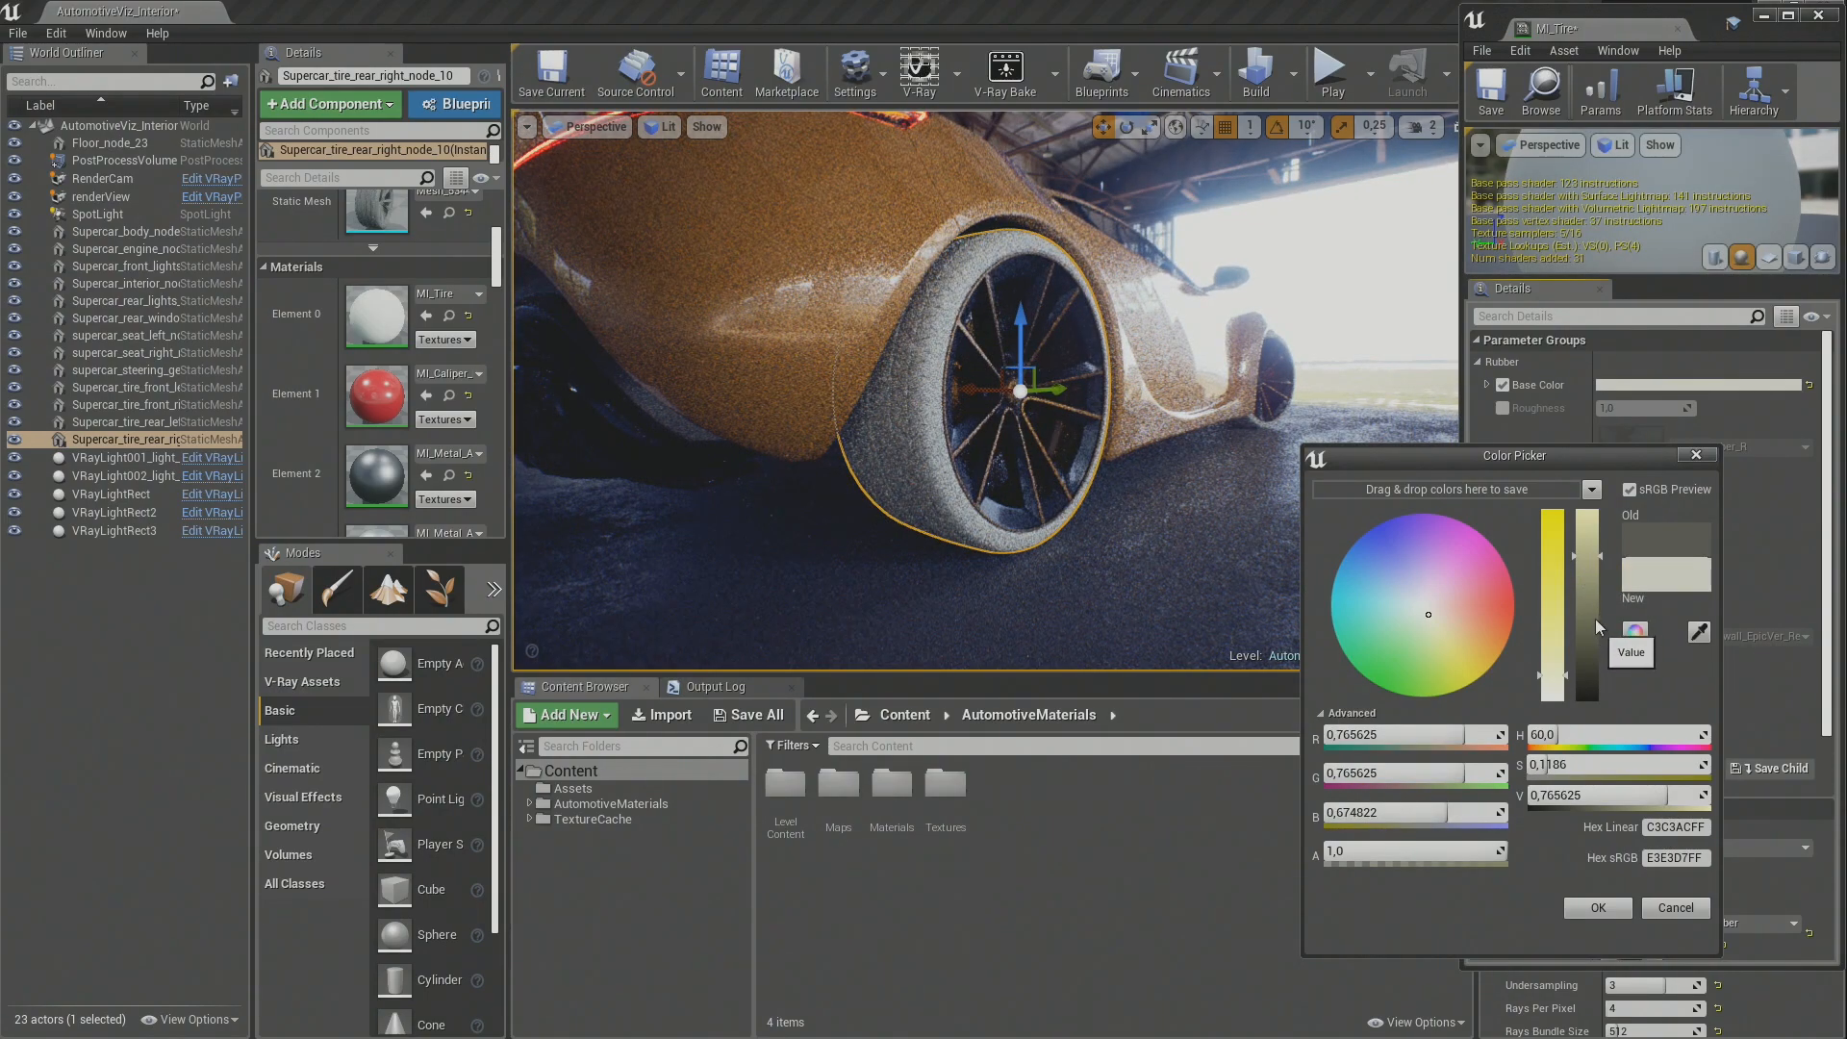
pyautogui.click(1592, 693)
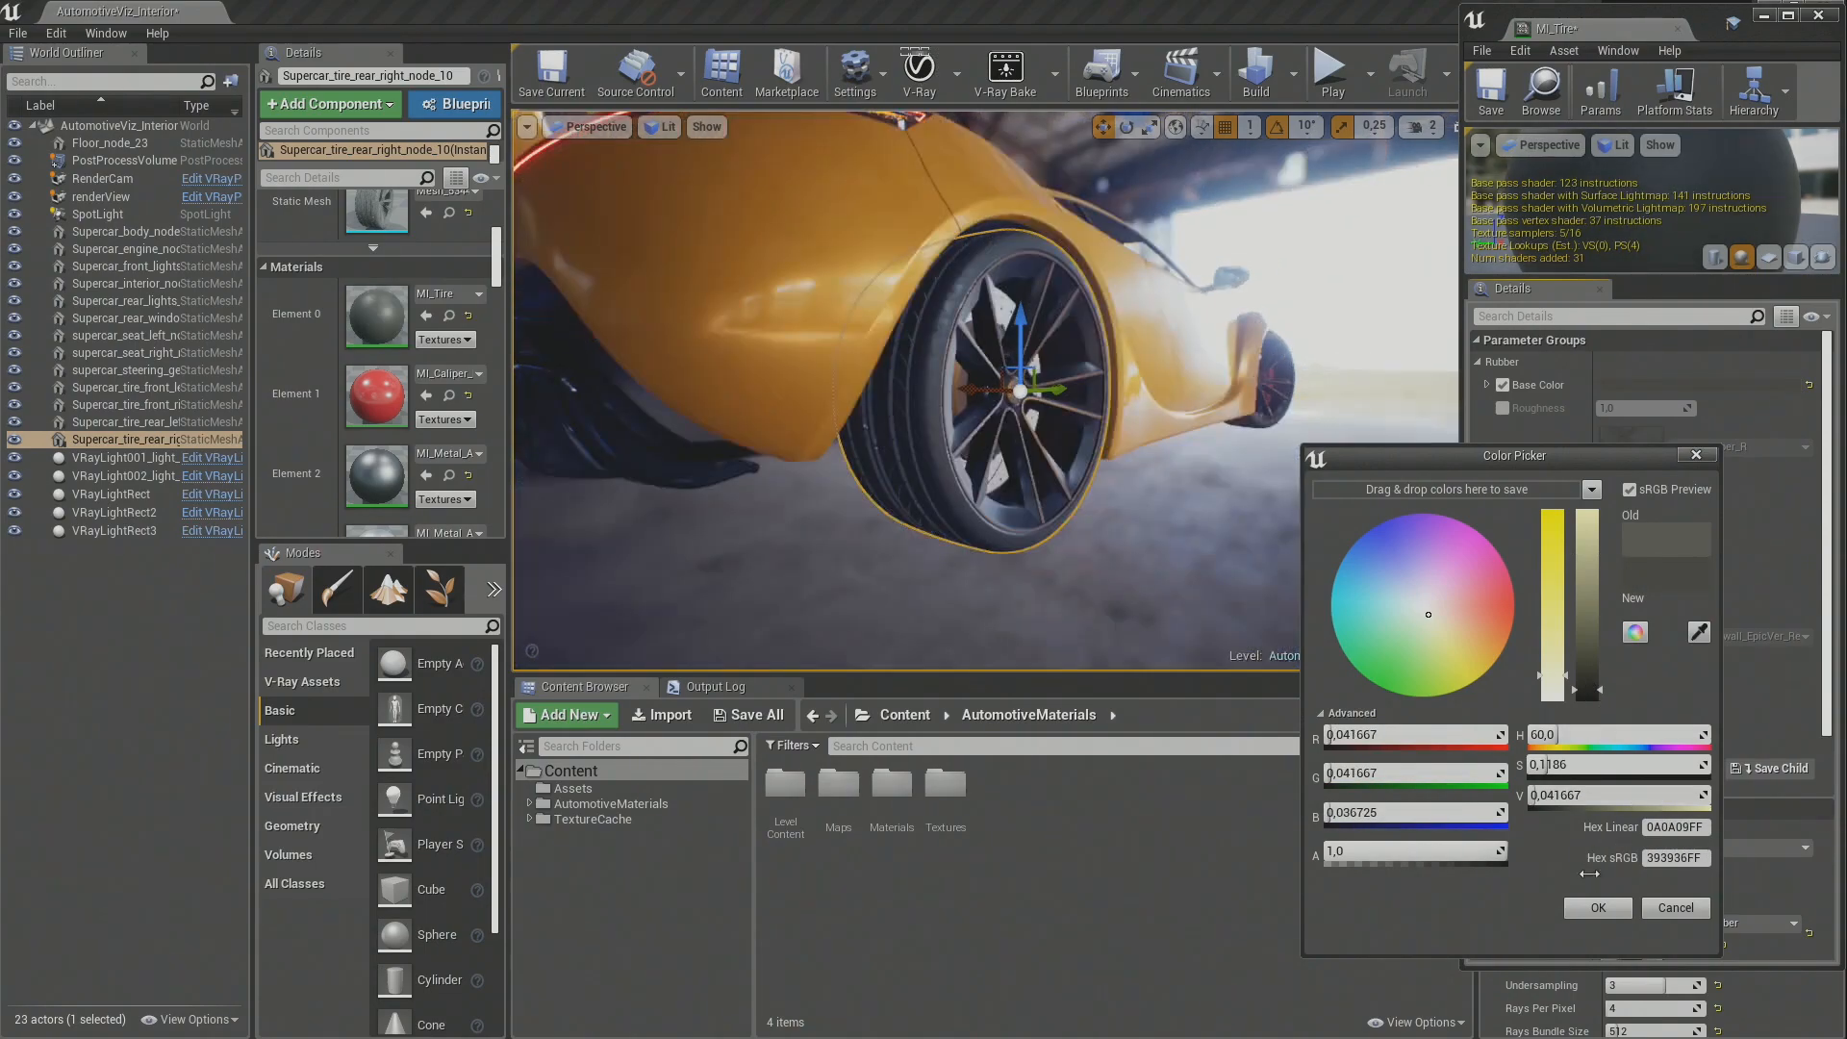
pyautogui.click(1613, 914)
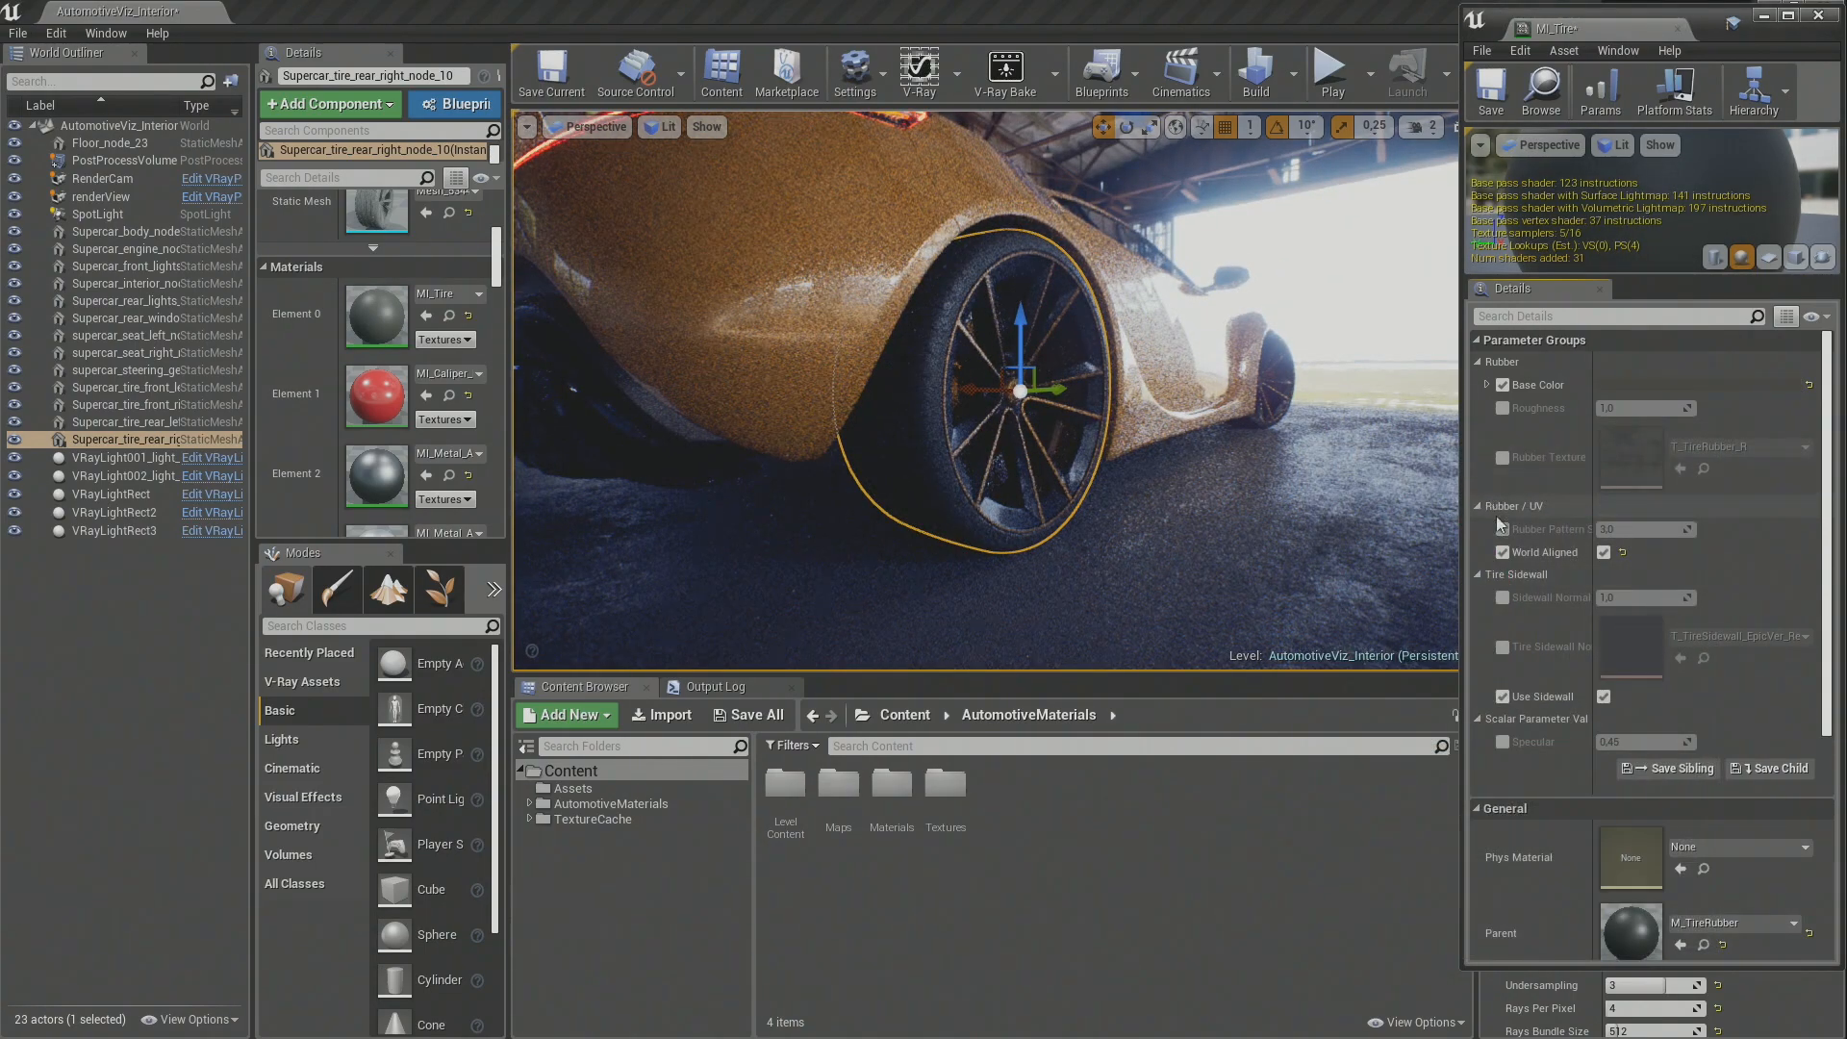
# Step: Enable the Roughness parameter of MI_Tire and set it to 0.4
pyautogui.click(1502, 408)
pyautogui.click(1642, 409)
pyautogui.press('BackSpace')
pyautogui.write('0,4')
pyautogui.press('Return')
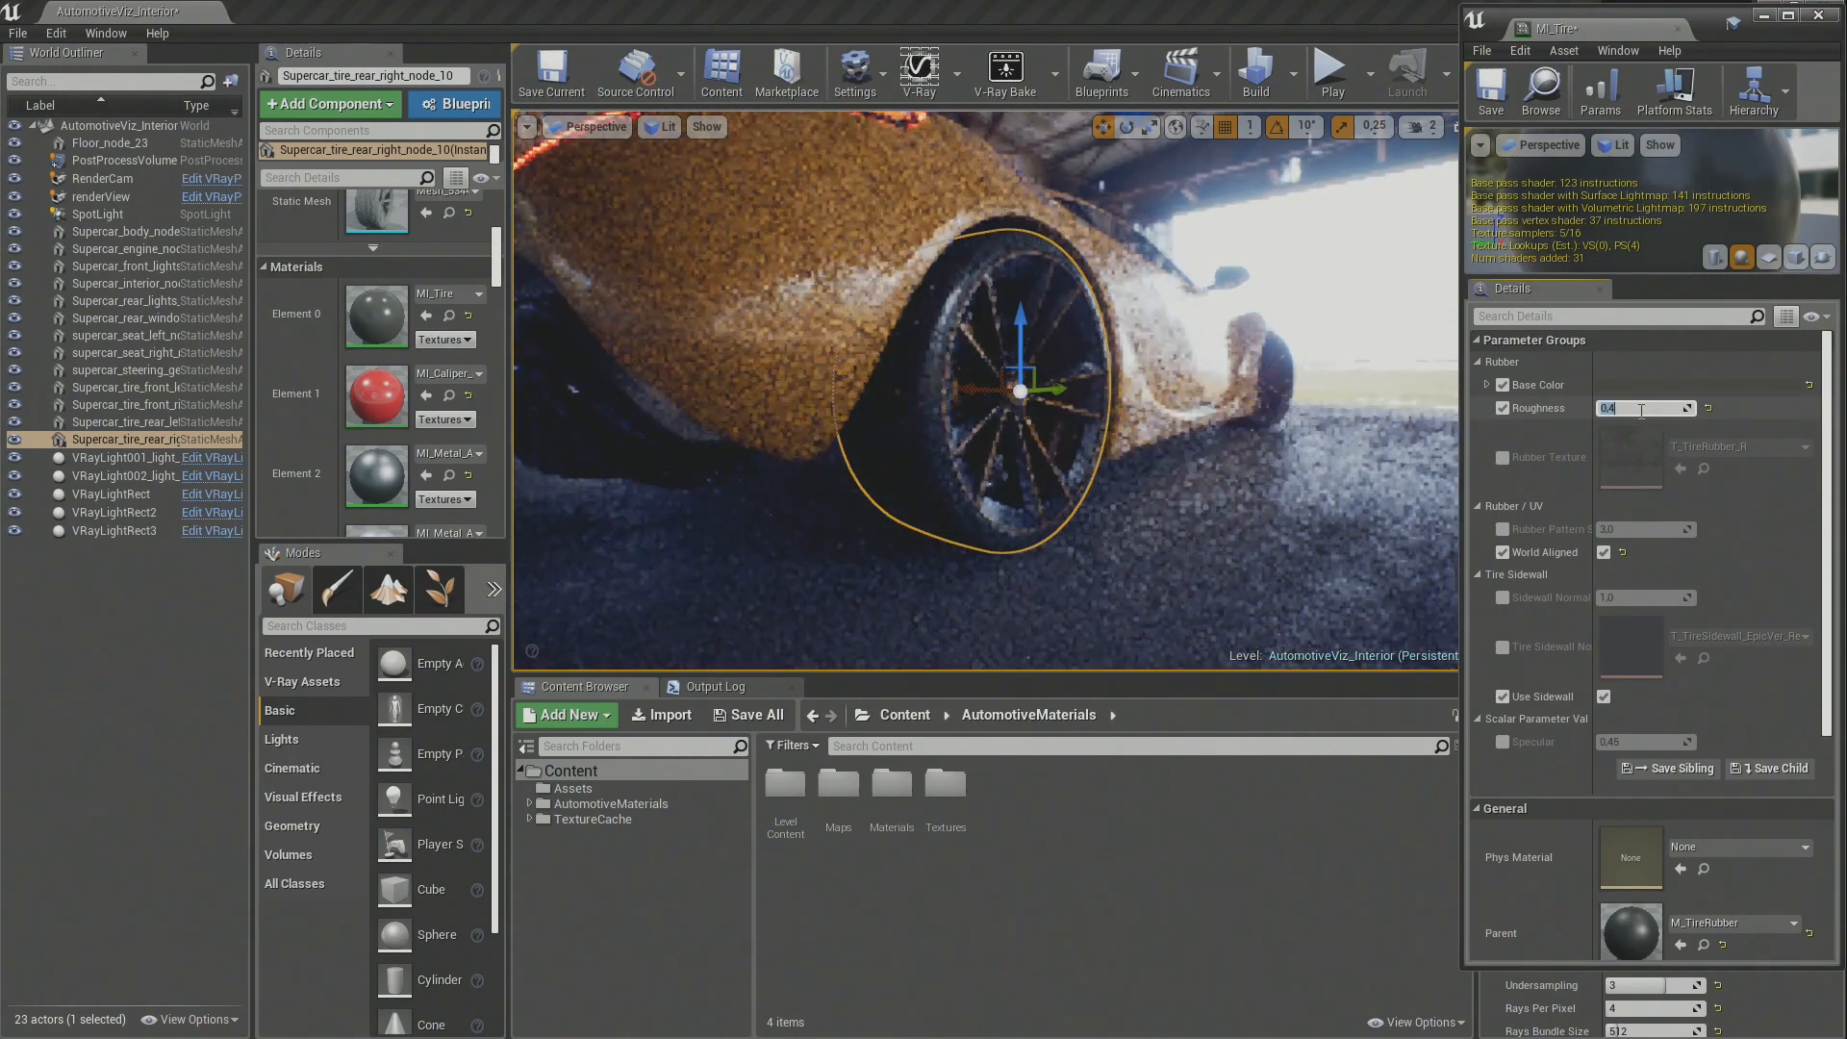
# Step: Try a Roughness of 0.2 on MI_Tire with the rear wheel seen up close
pyautogui.moveTo(951, 337); pyautogui.dragTo(955, 288, button='right')
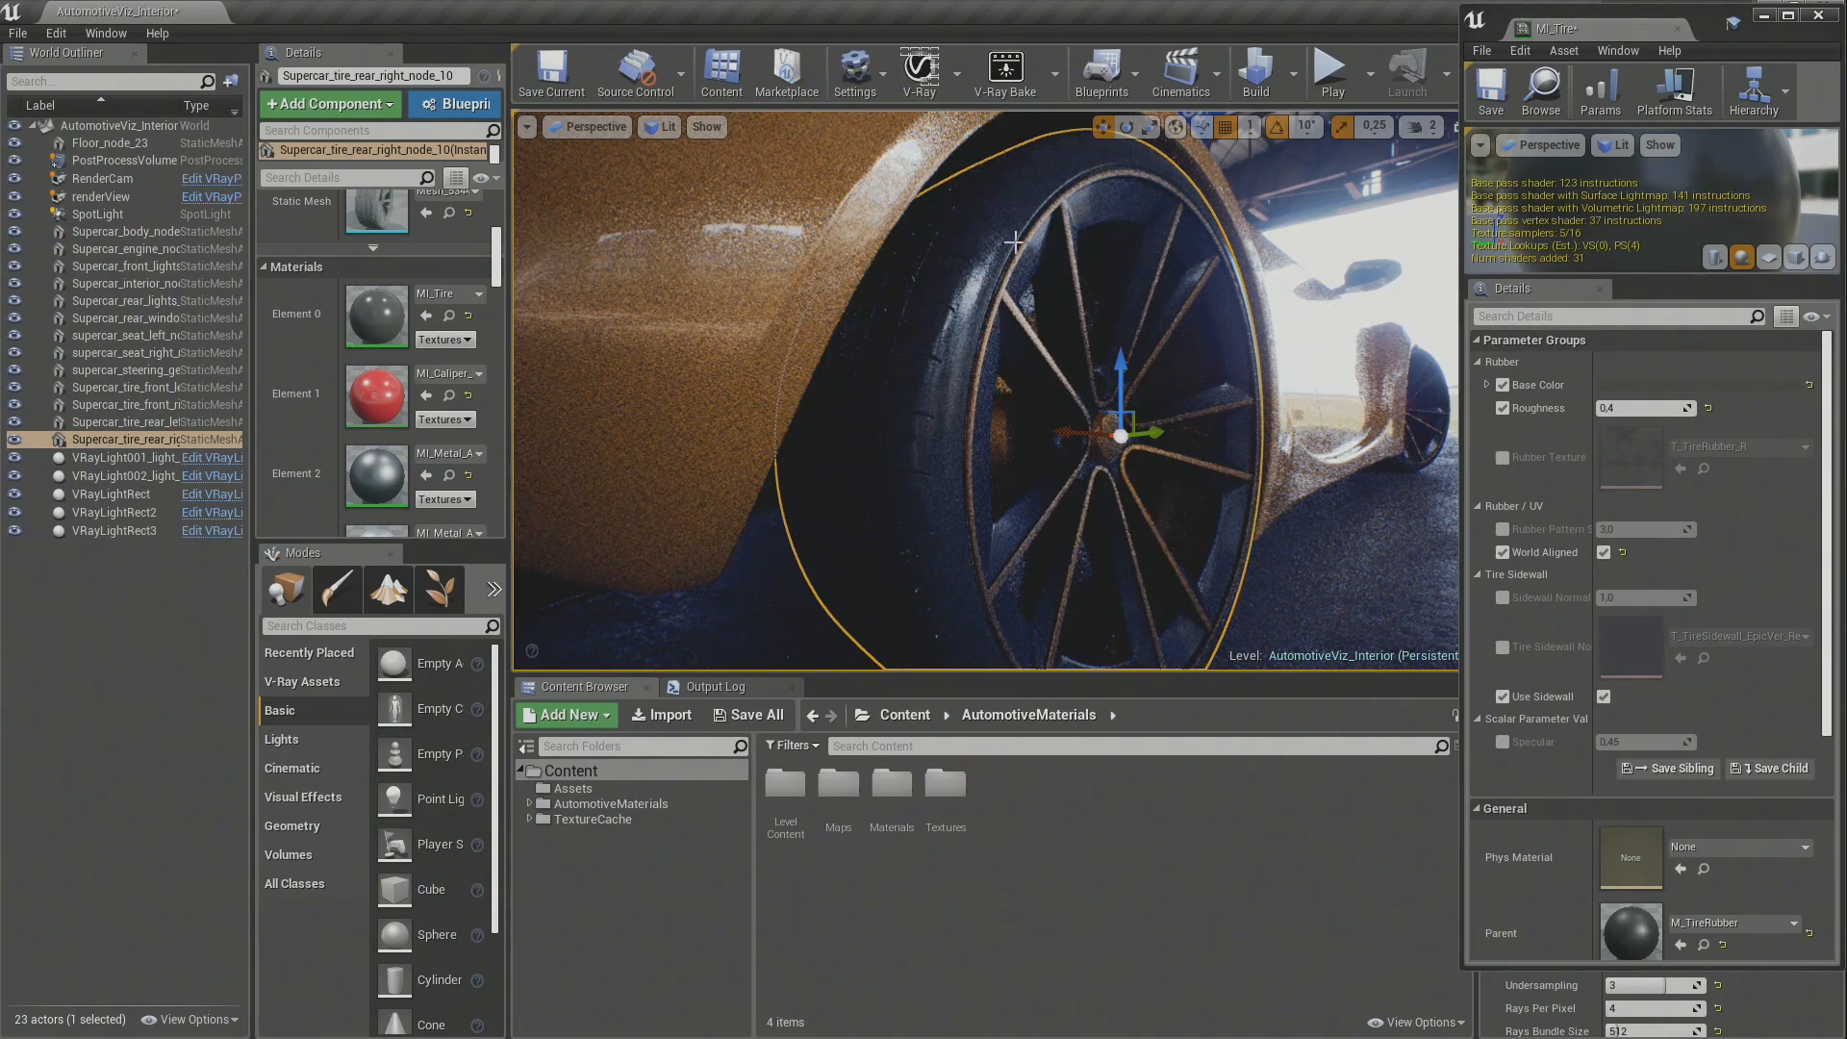
pyautogui.click(1625, 408)
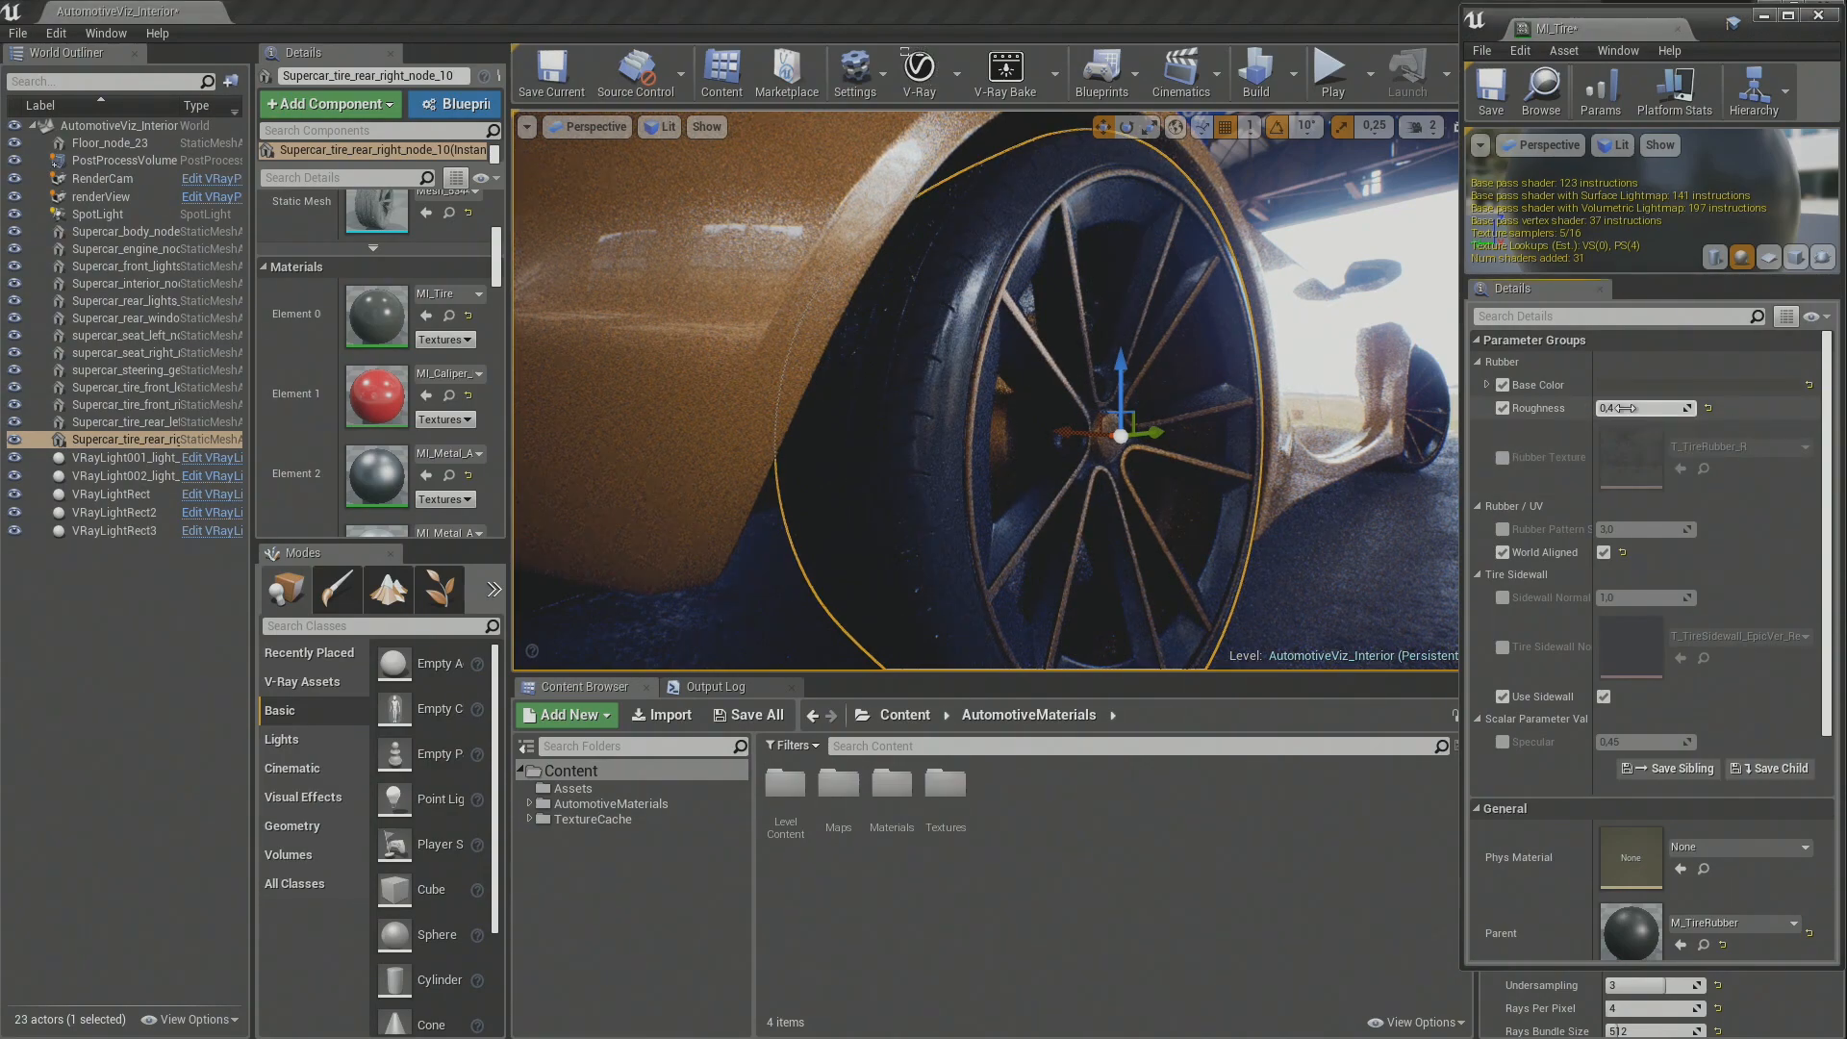
pyautogui.write('0.2')
pyautogui.press('Return')
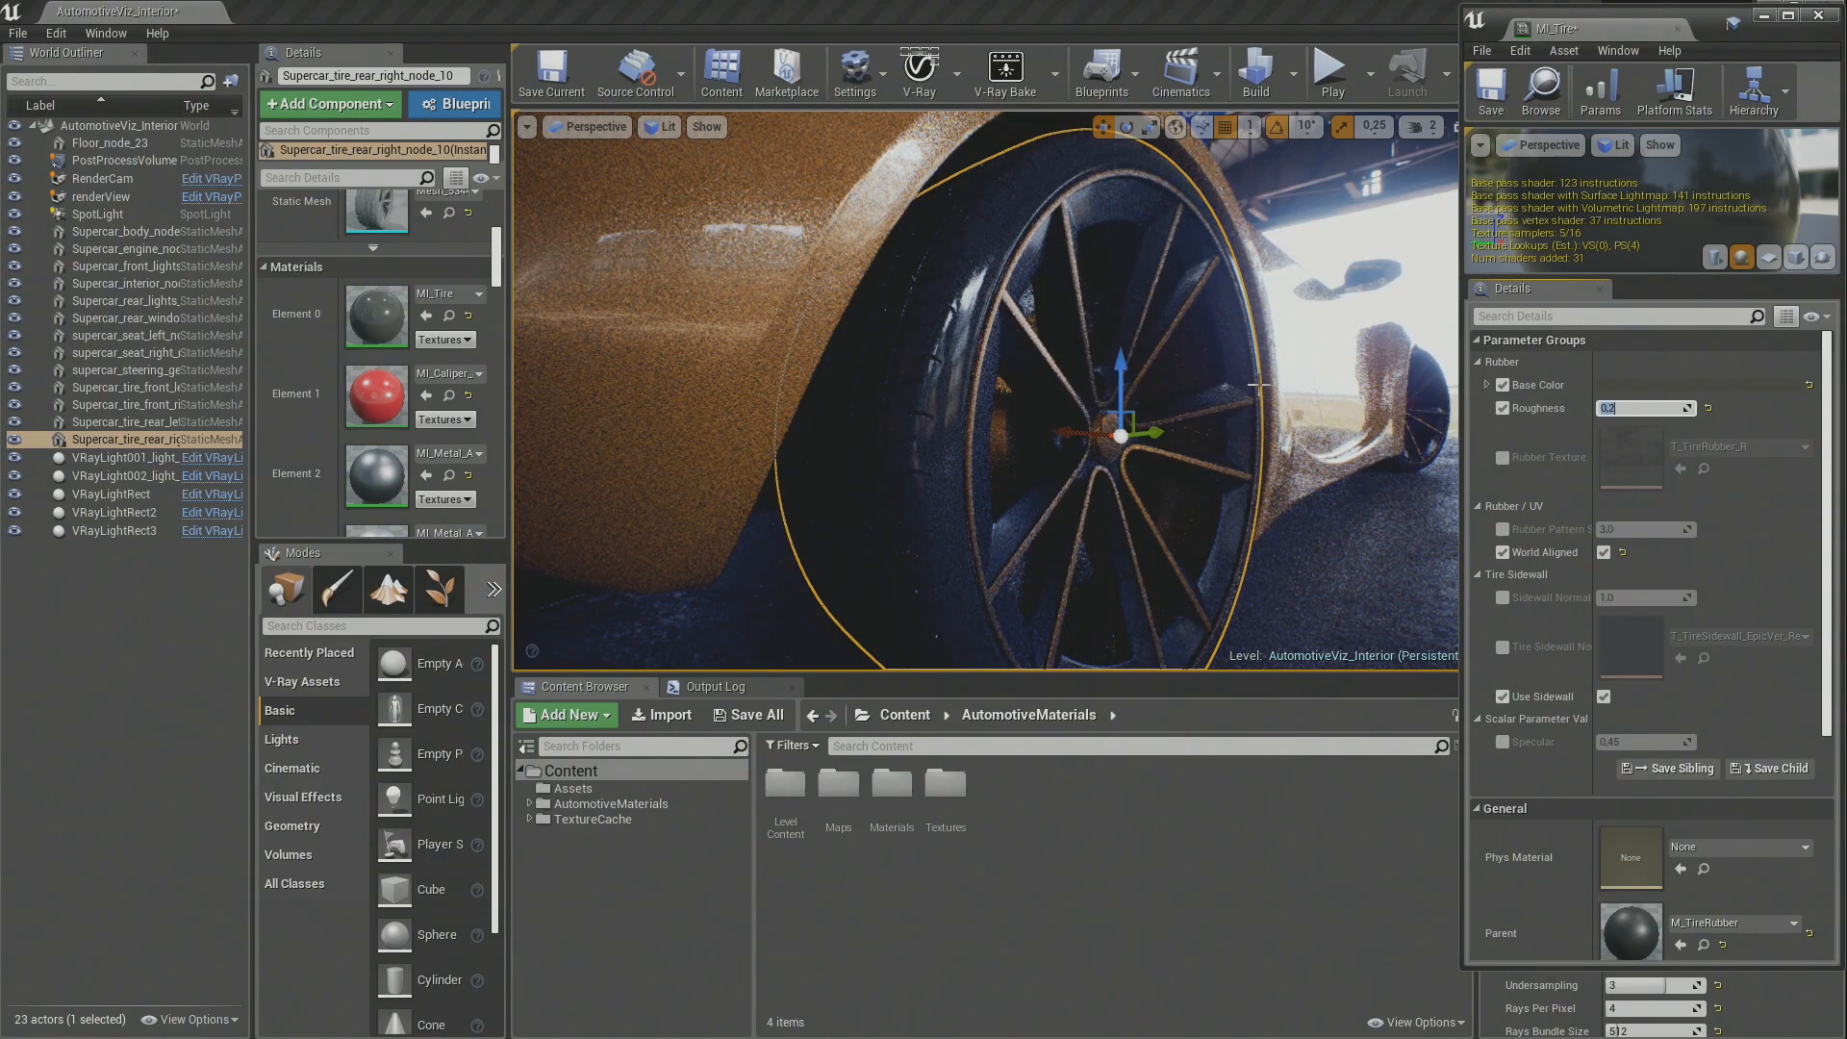
# Step: Set the MI_Tire Roughness back to 0.4 and close the material instance editor
pyautogui.write('0.4')
pyautogui.press('Return')
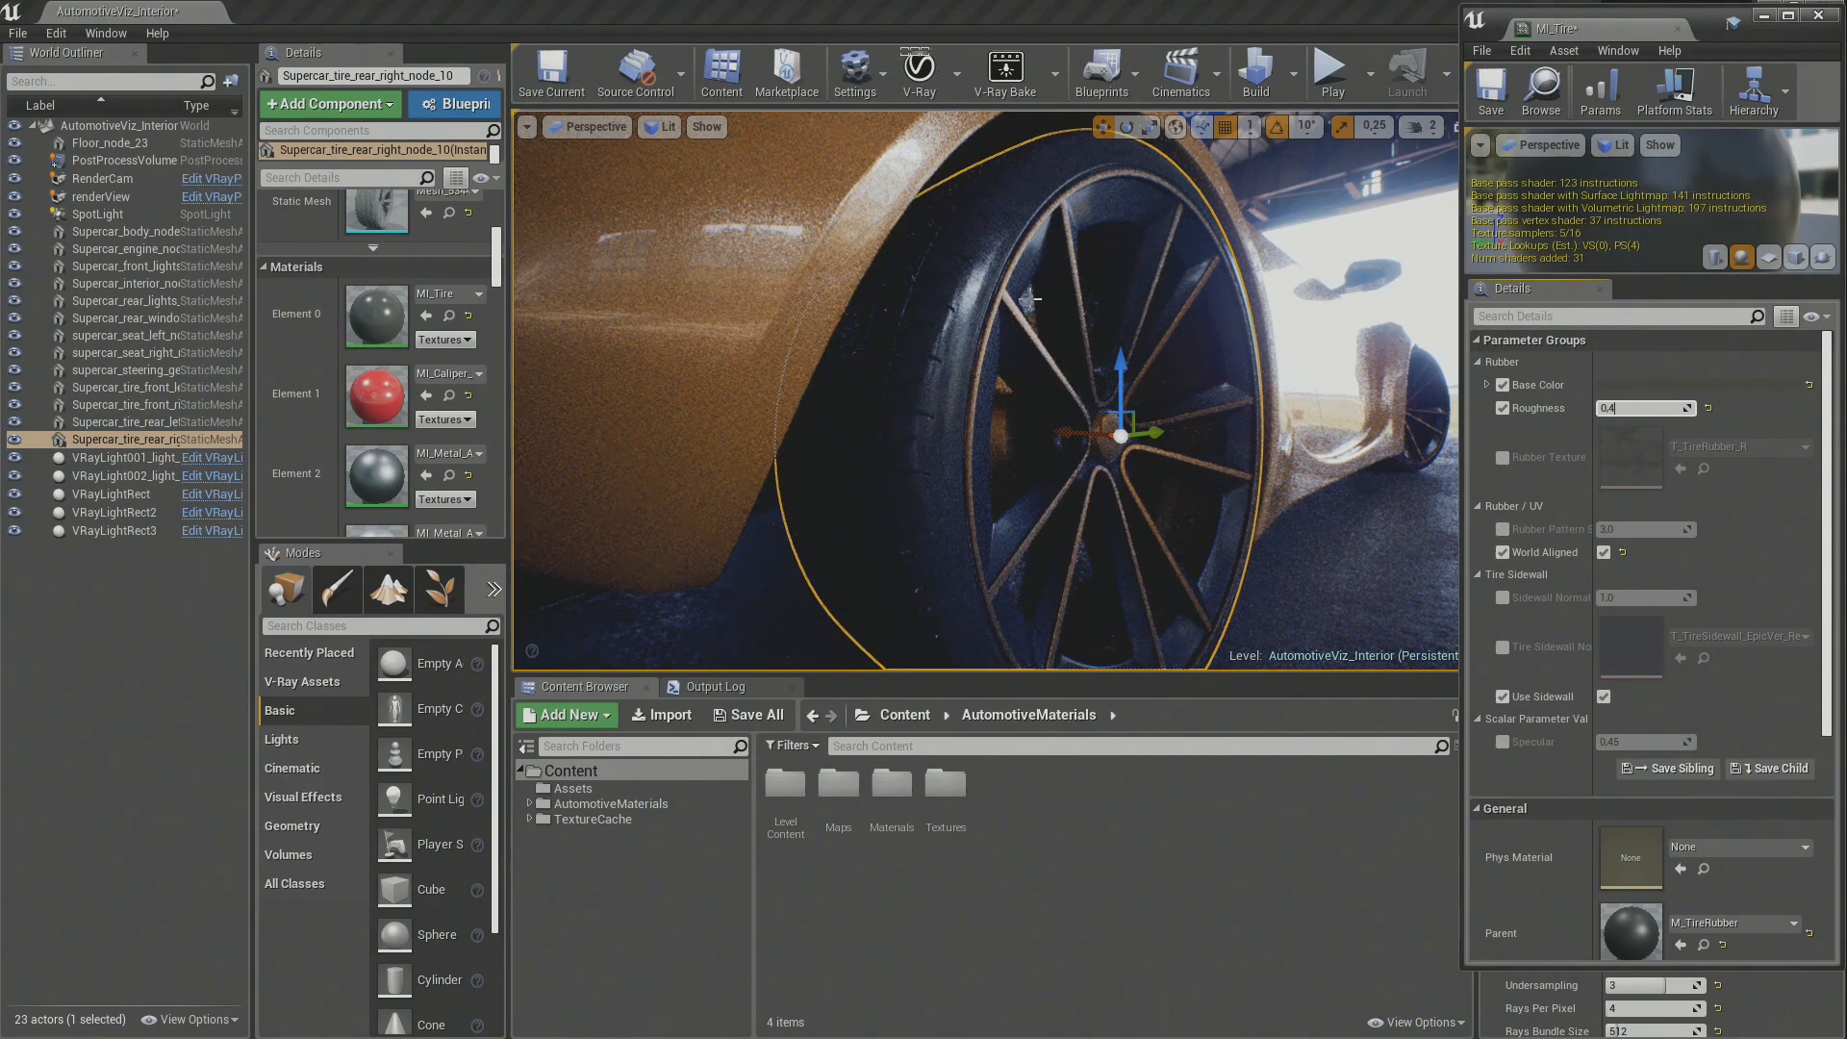
pyautogui.moveTo(1008, 325)
pyautogui.mouseDown()
pyautogui.moveTo(1024, 397)
pyautogui.moveTo(1050, 320)
pyautogui.moveTo(1000, 318)
pyautogui.moveTo(998, 348)
pyautogui.moveTo(1047, 367)
pyautogui.moveTo(1033, 323)
pyautogui.moveTo(1002, 348)
pyautogui.moveTo(1026, 339)
pyautogui.mouseUp()
pyautogui.click(1832, 21)
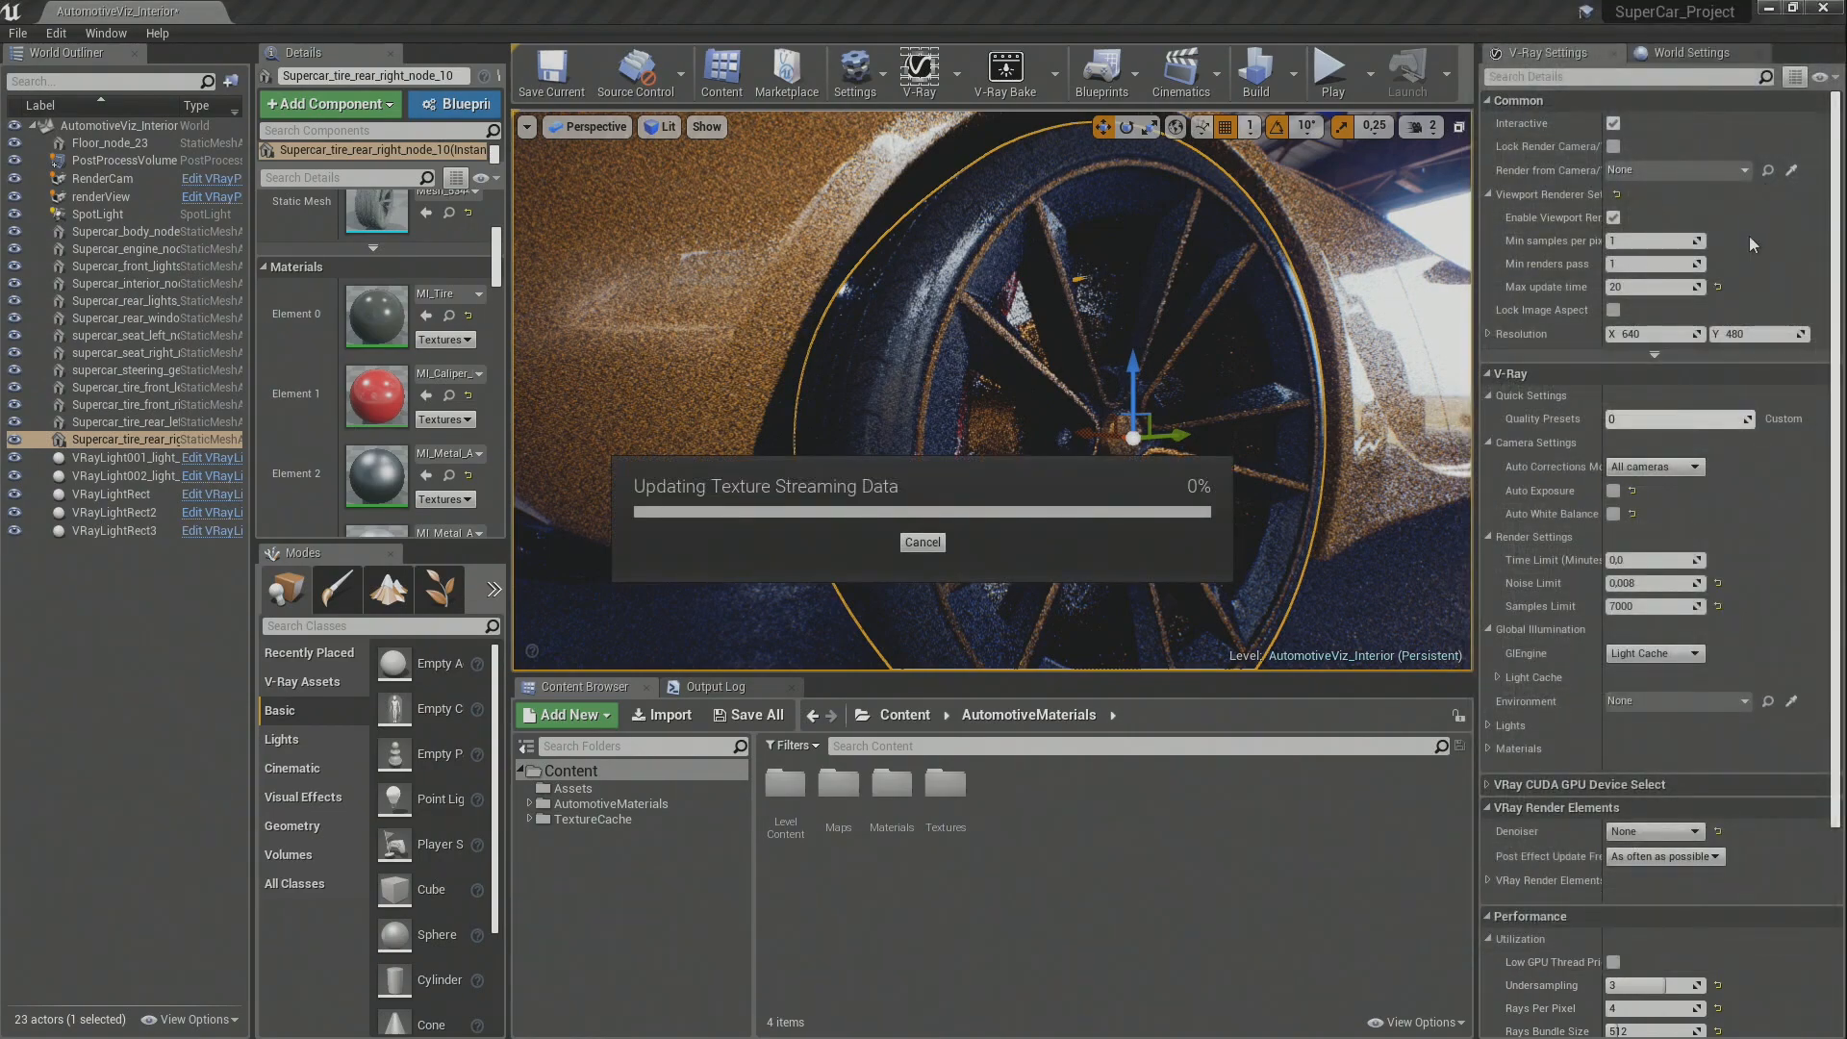
# Step: Try a V-Ray Max update time of 200 and 1000 while orbiting around the rear wheel
pyautogui.click(1630, 287)
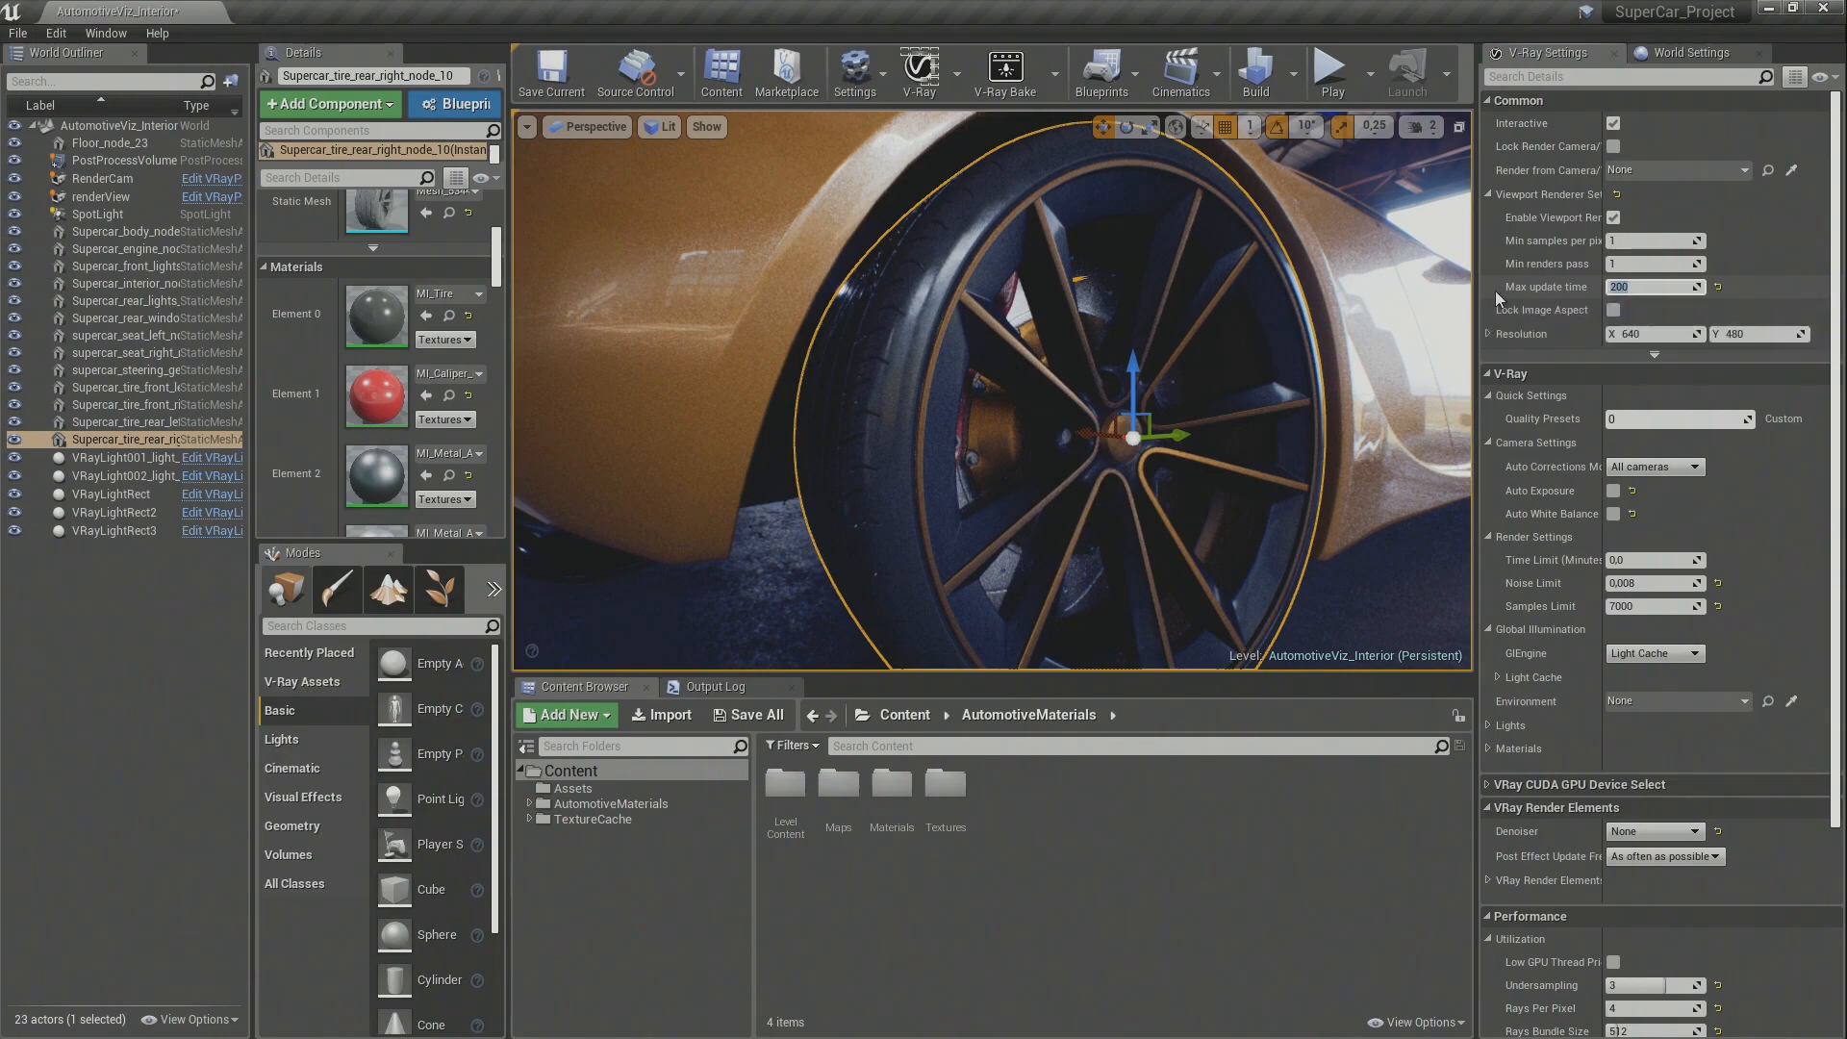
pyautogui.moveTo(1195, 277)
pyautogui.mouseDown()
pyautogui.moveTo(1164, 322)
pyautogui.moveTo(1254, 327)
pyautogui.moveTo(1173, 327)
pyautogui.moveTo(1193, 323)
pyautogui.moveTo(1195, 262)
pyautogui.moveTo(1207, 277)
pyautogui.mouseUp()
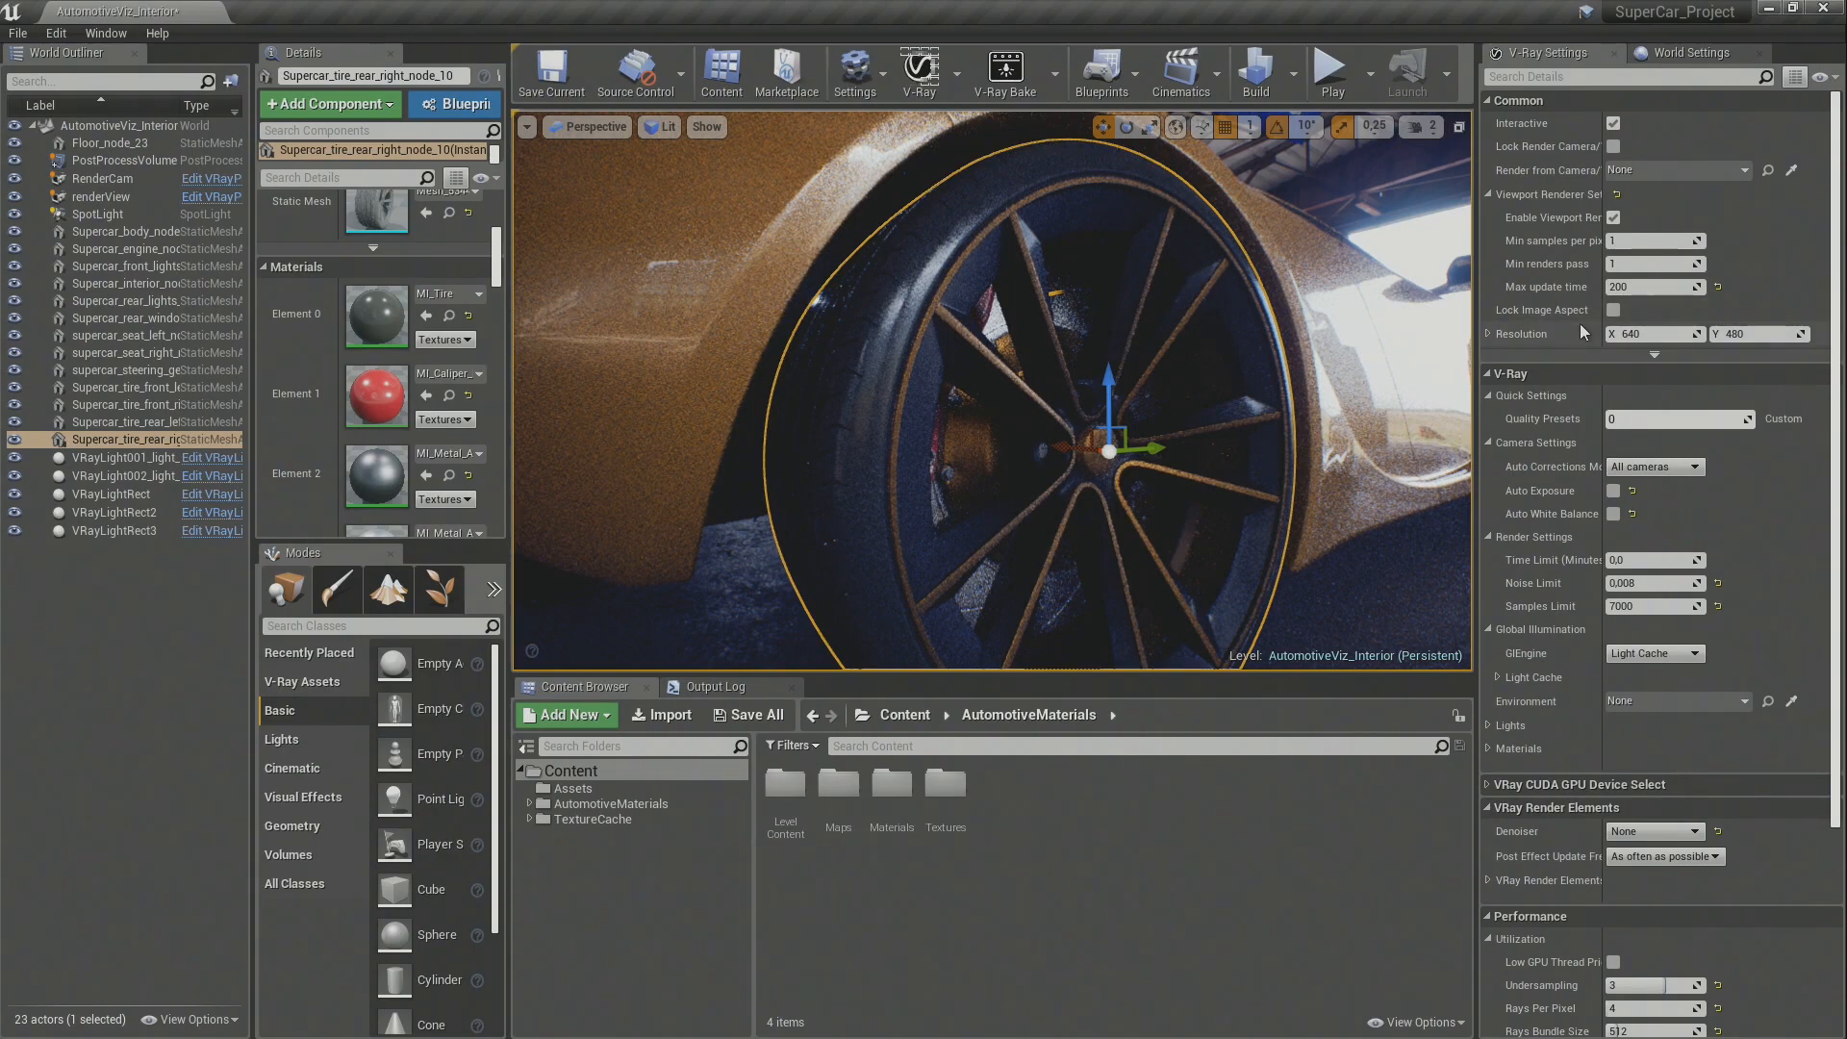
pyautogui.click(1664, 285)
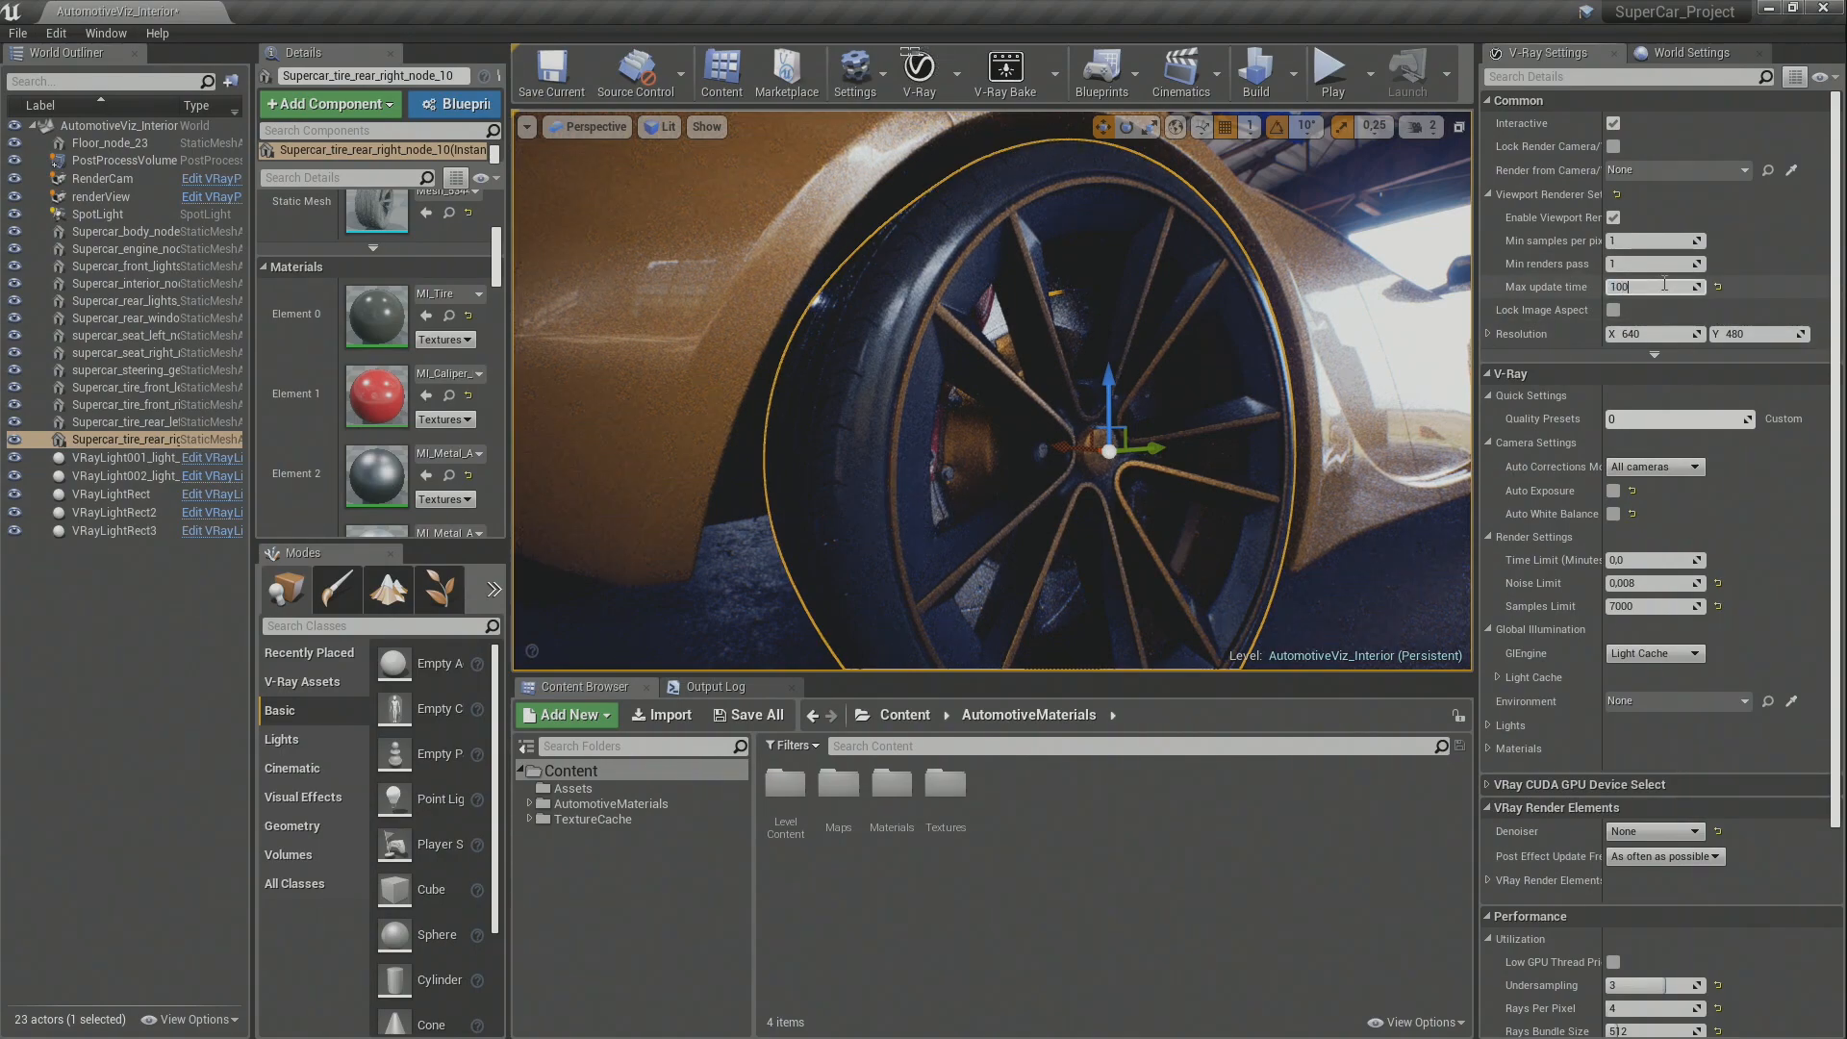
pyautogui.moveTo(1136, 292); pyautogui.dragTo(1181, 257)
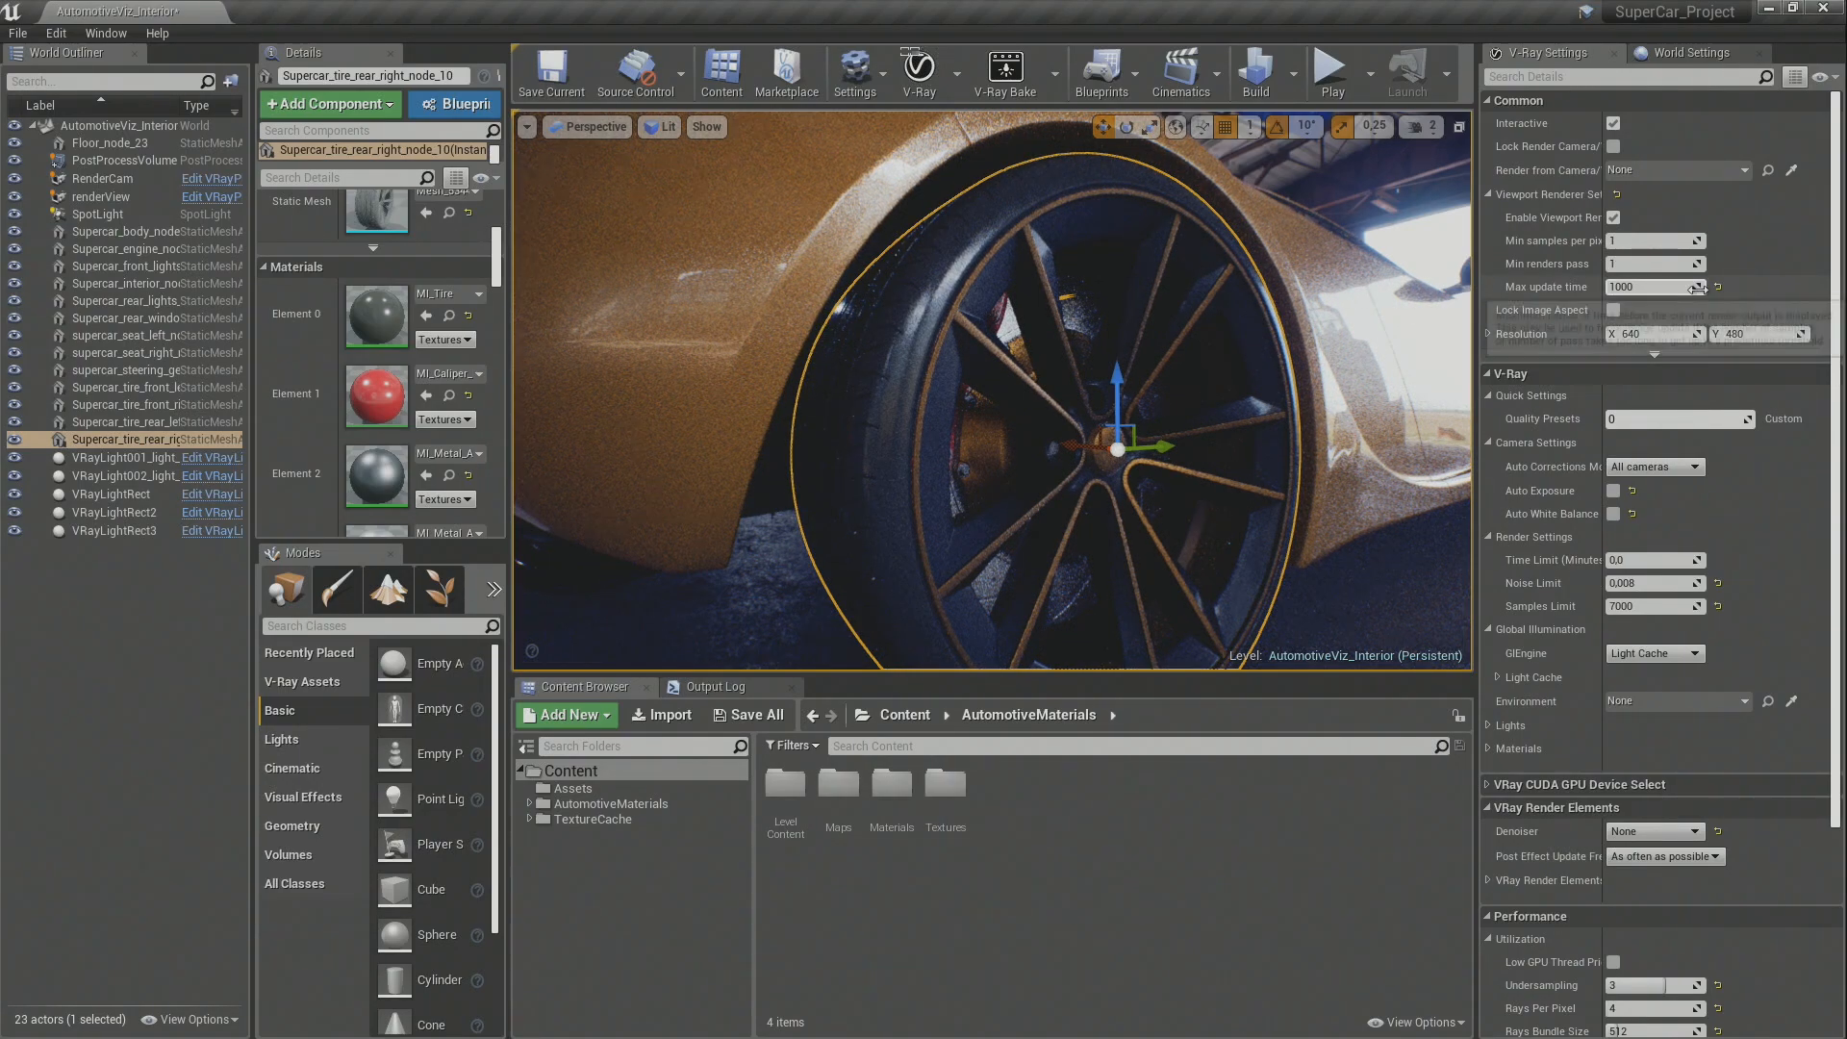
# Step: Set the viewport renderer's Max update time to 5000 and its Min samples per pixel to 16
pyautogui.click(1652, 288)
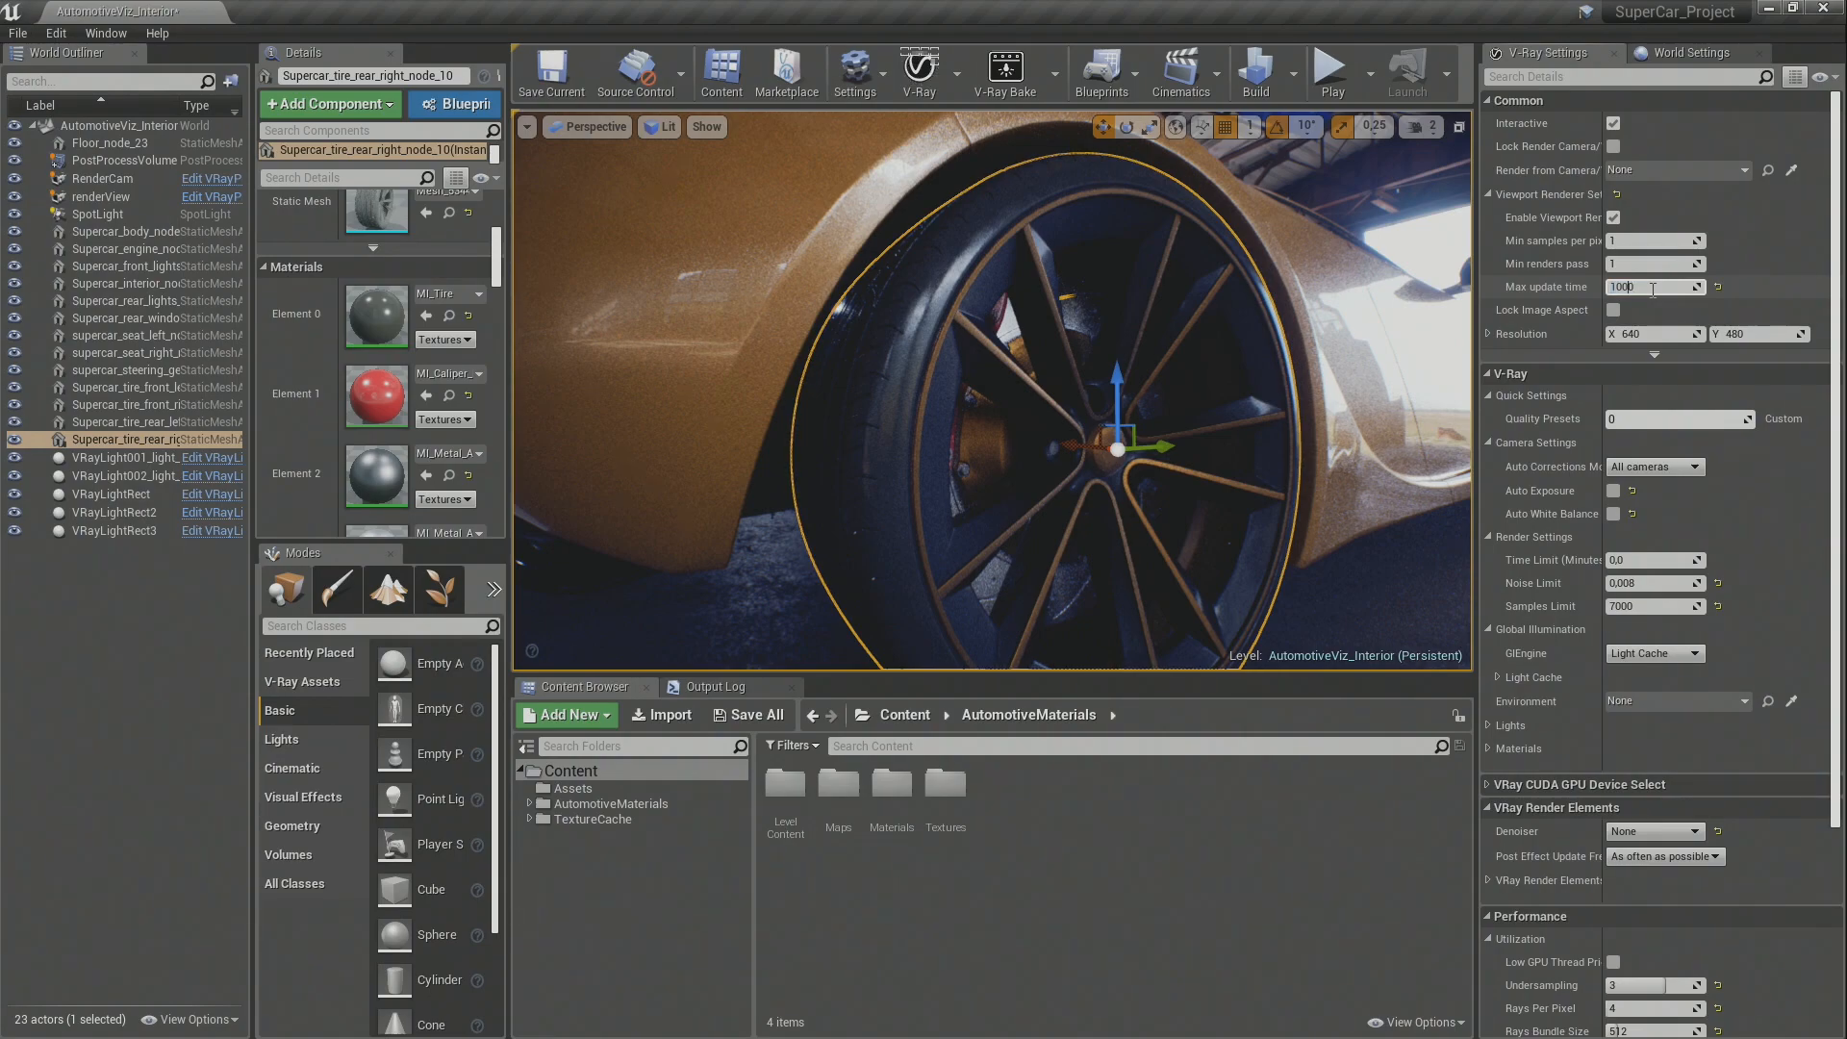
pyautogui.press('Return')
pyautogui.click(1655, 238)
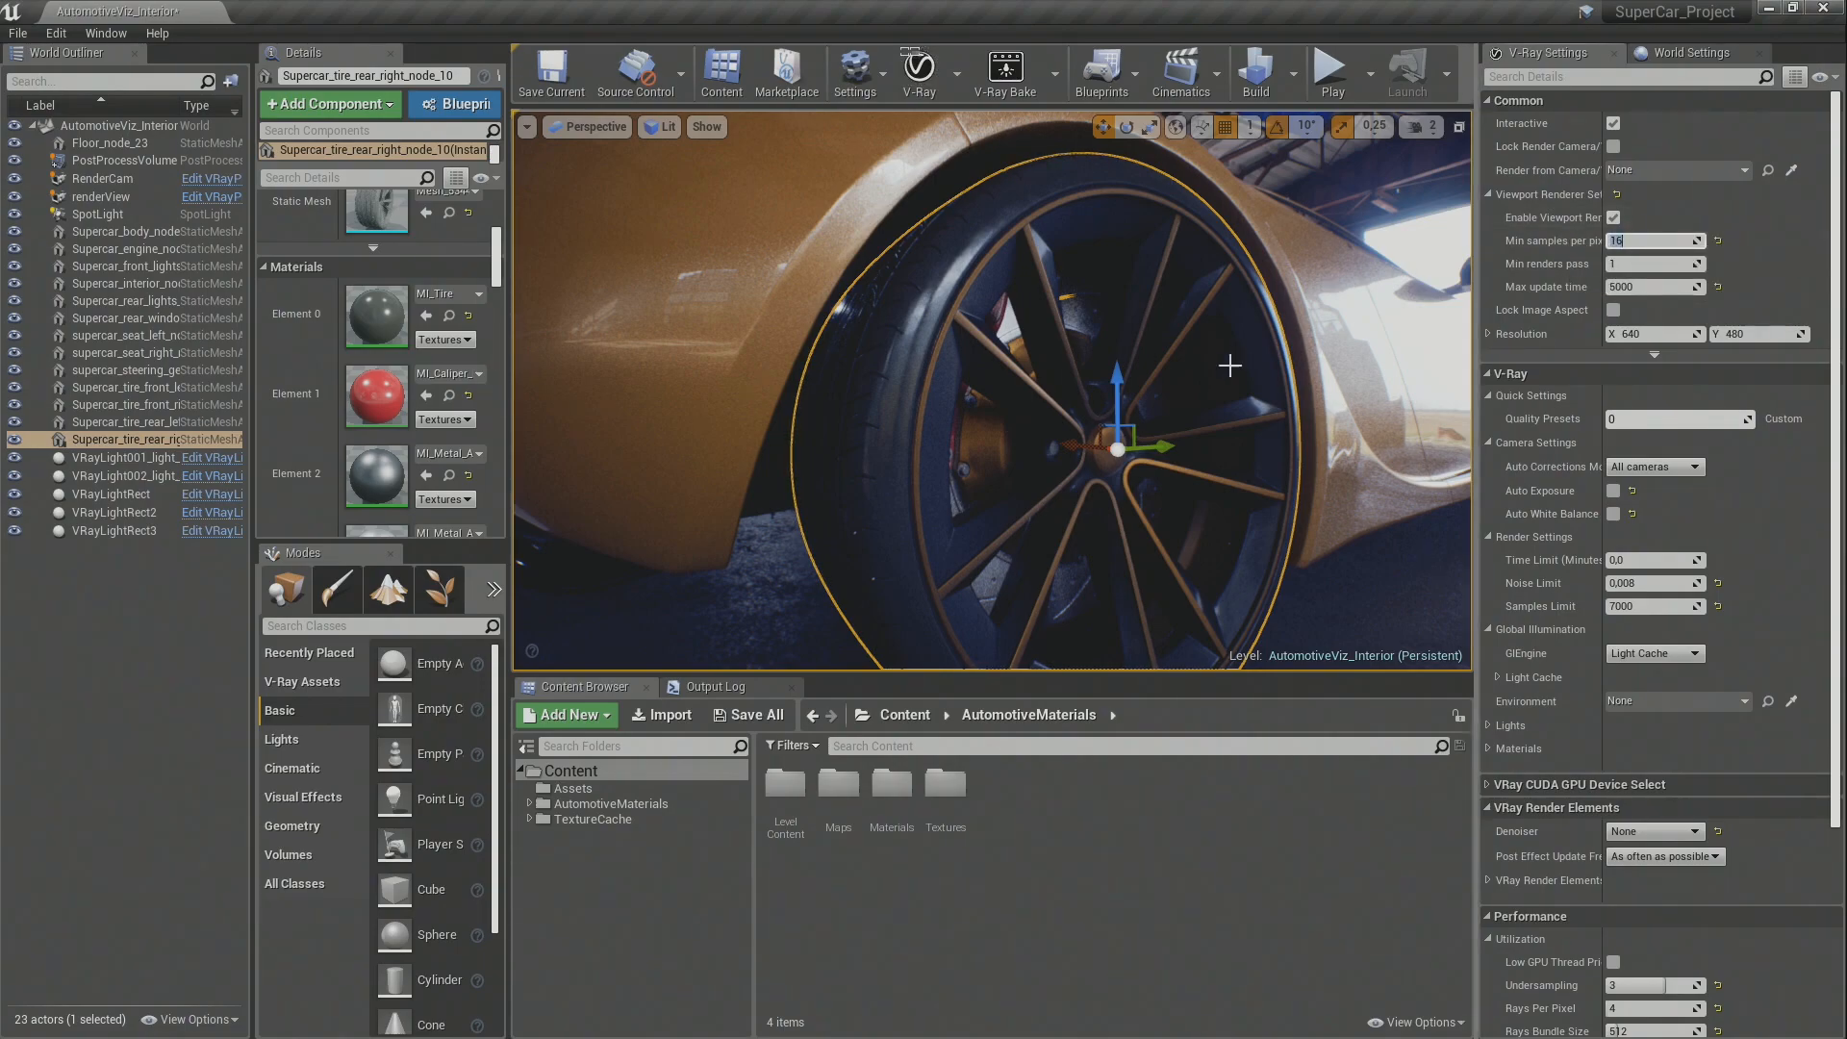
pyautogui.moveTo(1276, 287); pyautogui.dragTo(1291, 306)
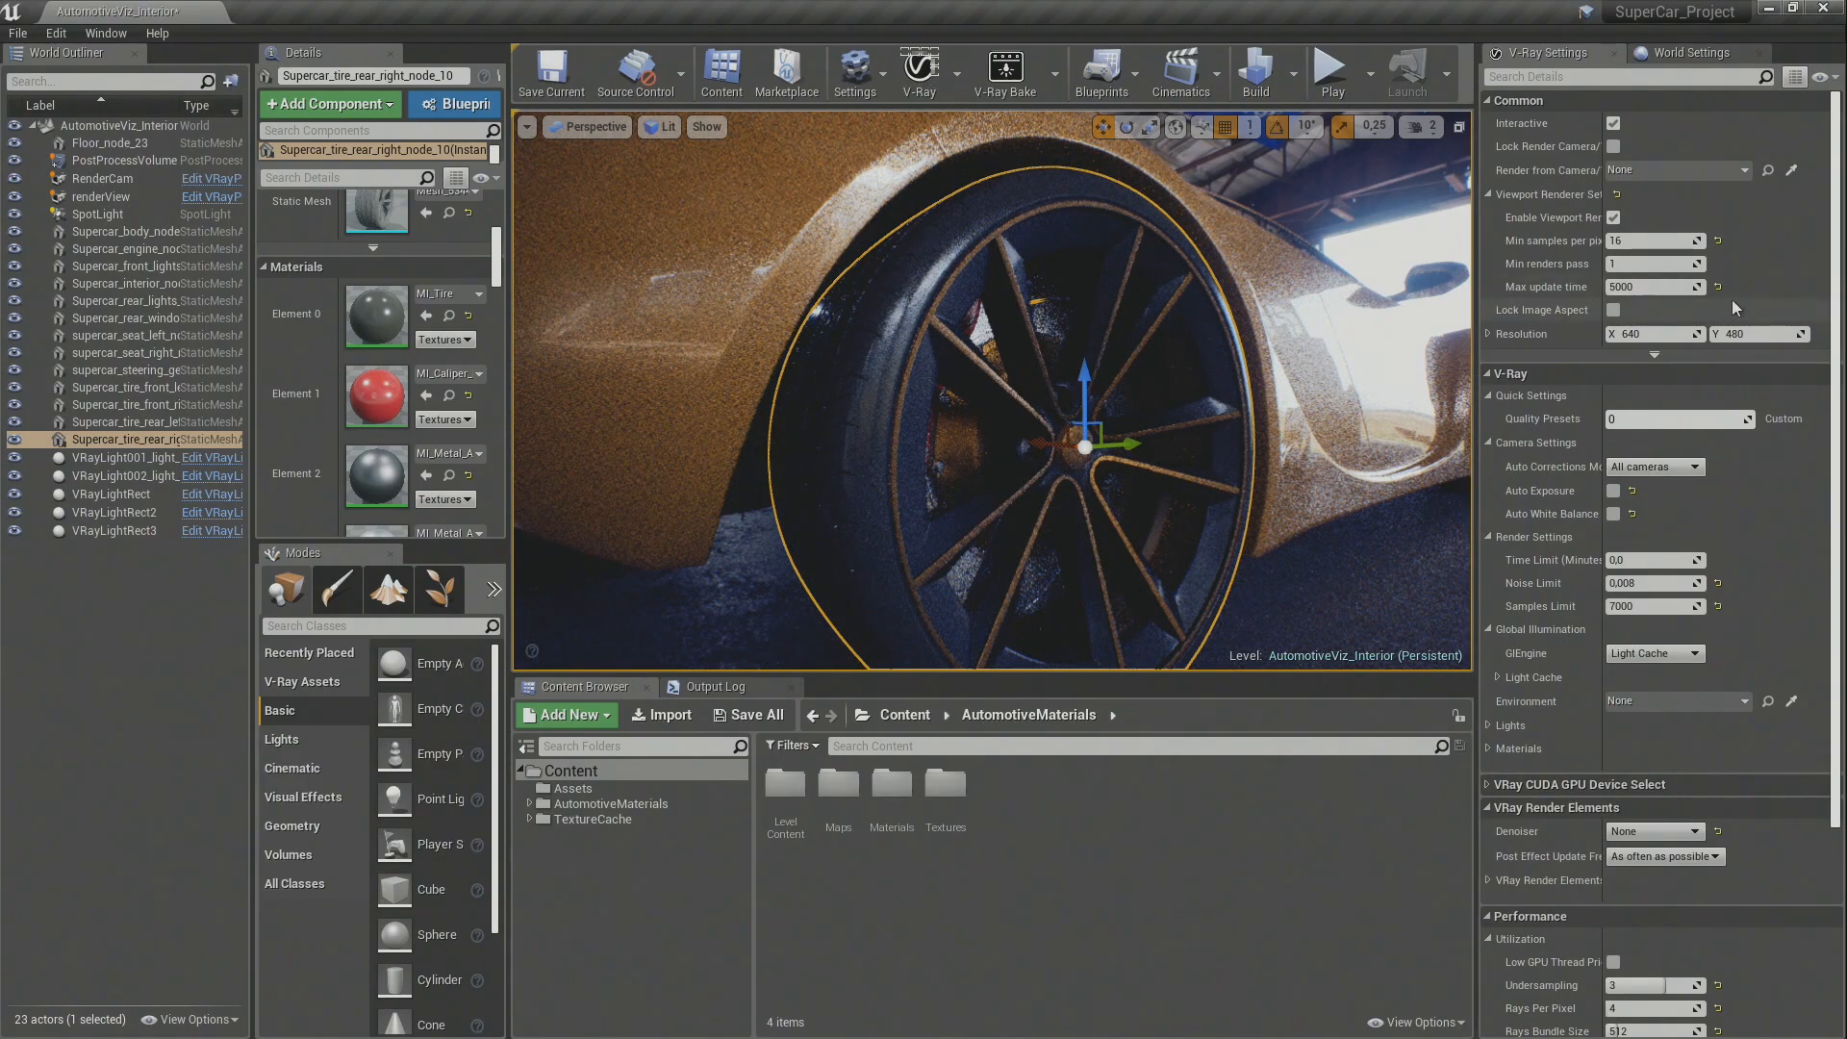
# Step: Set the viewport renderer's Min renders pass to 1000
pyautogui.write('00')
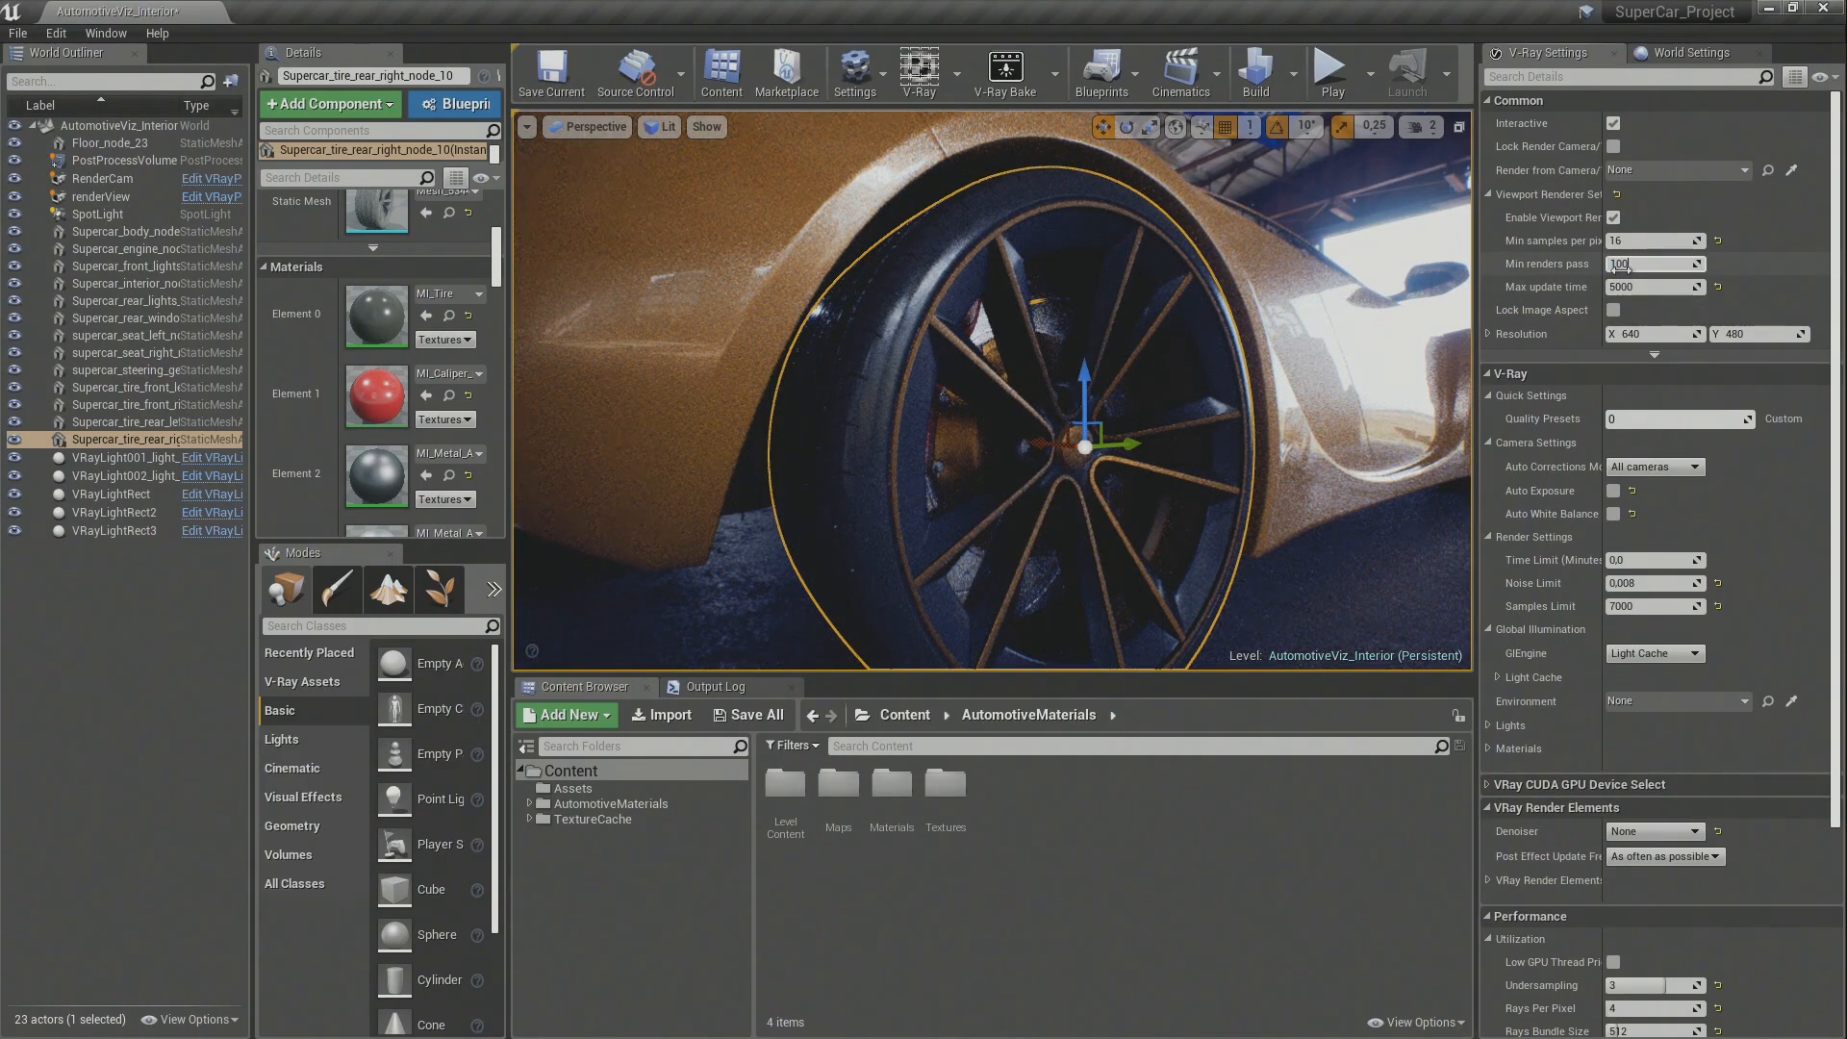
pyautogui.write('0')
pyautogui.press('Return')
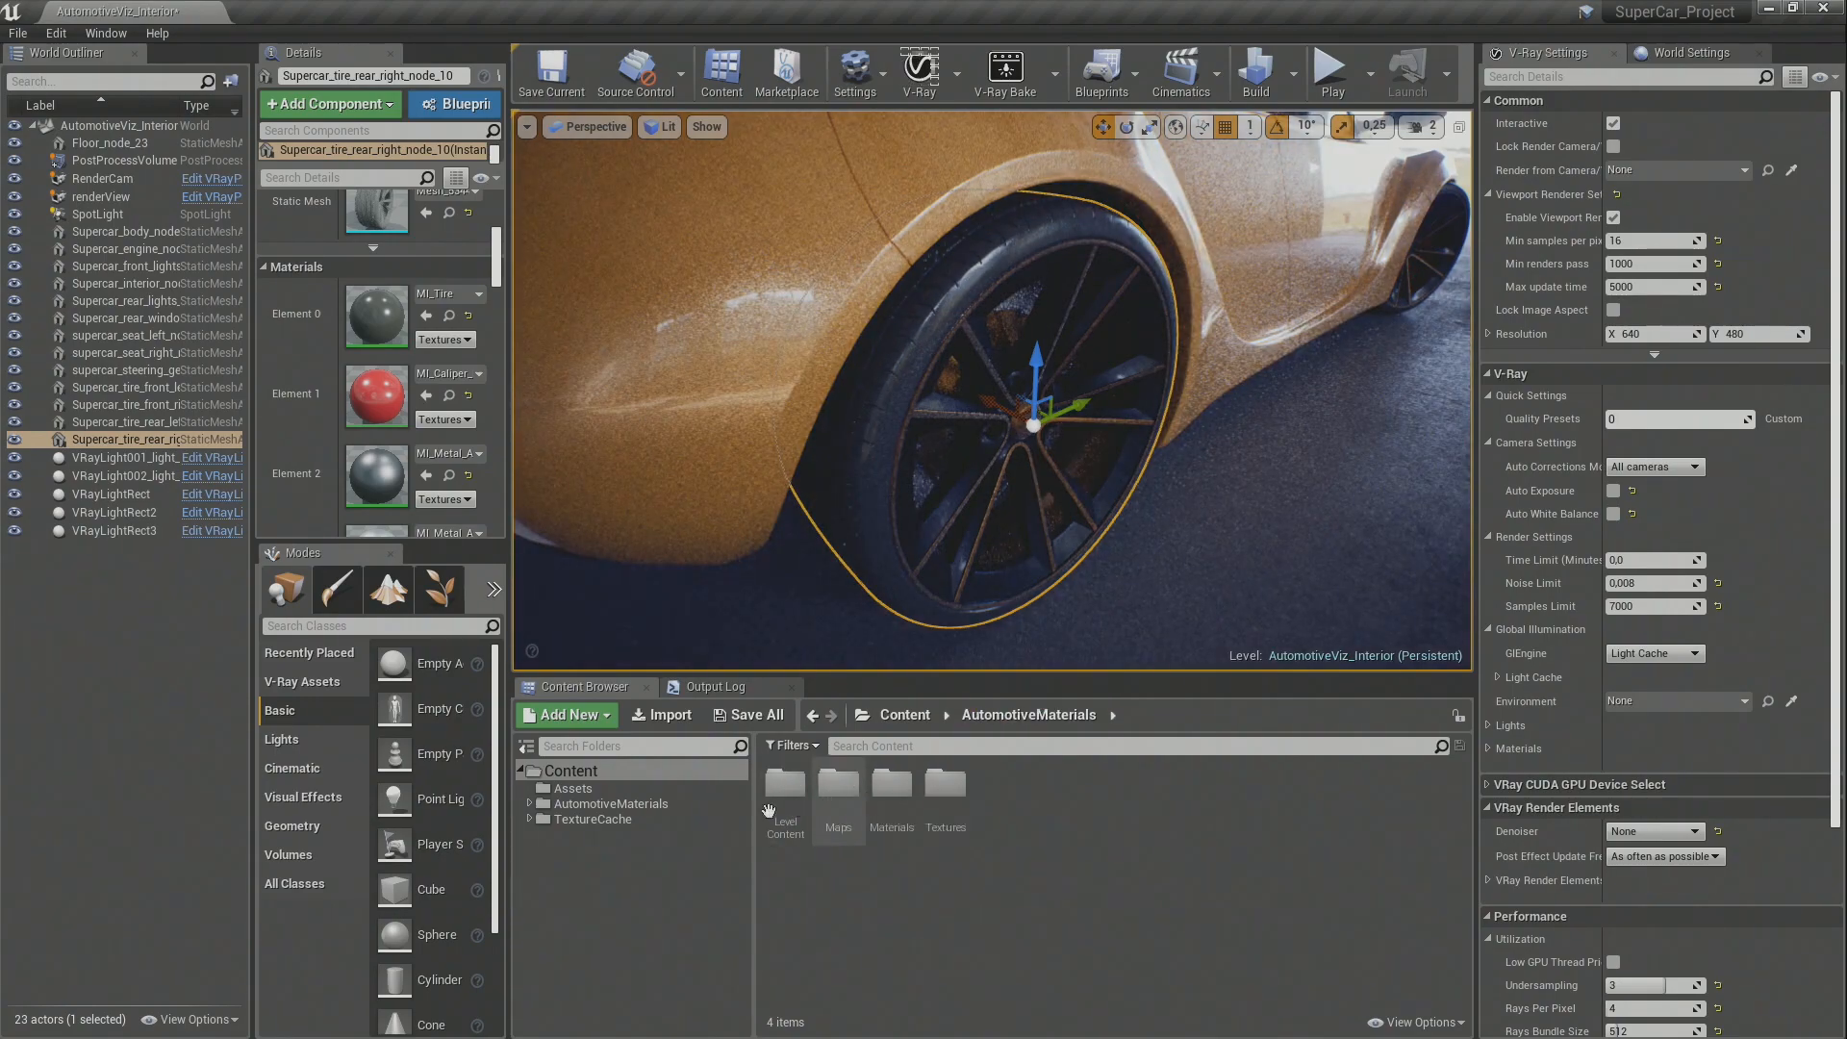
# Step: Look through the Assets folder and the Rubber folder of AutomotiveMaterials, ending in its Materials folder
pyautogui.click(551, 791)
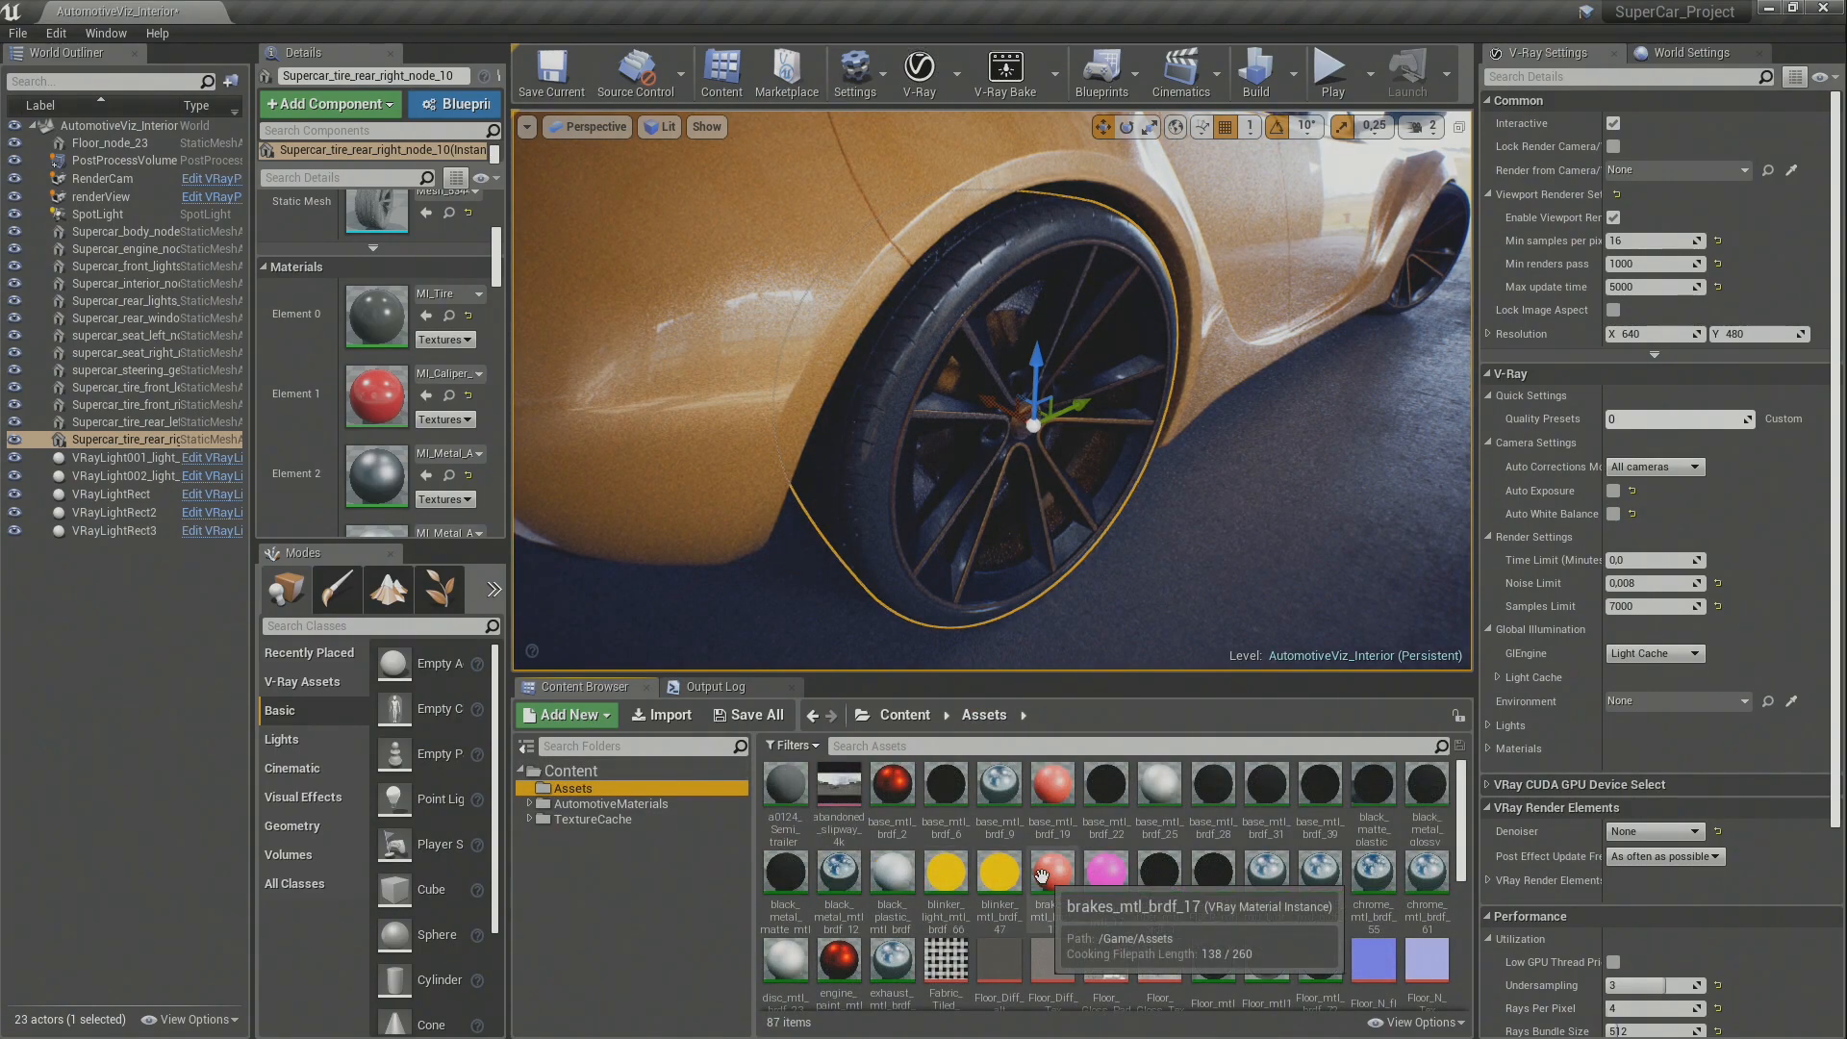
pyautogui.click(633, 804)
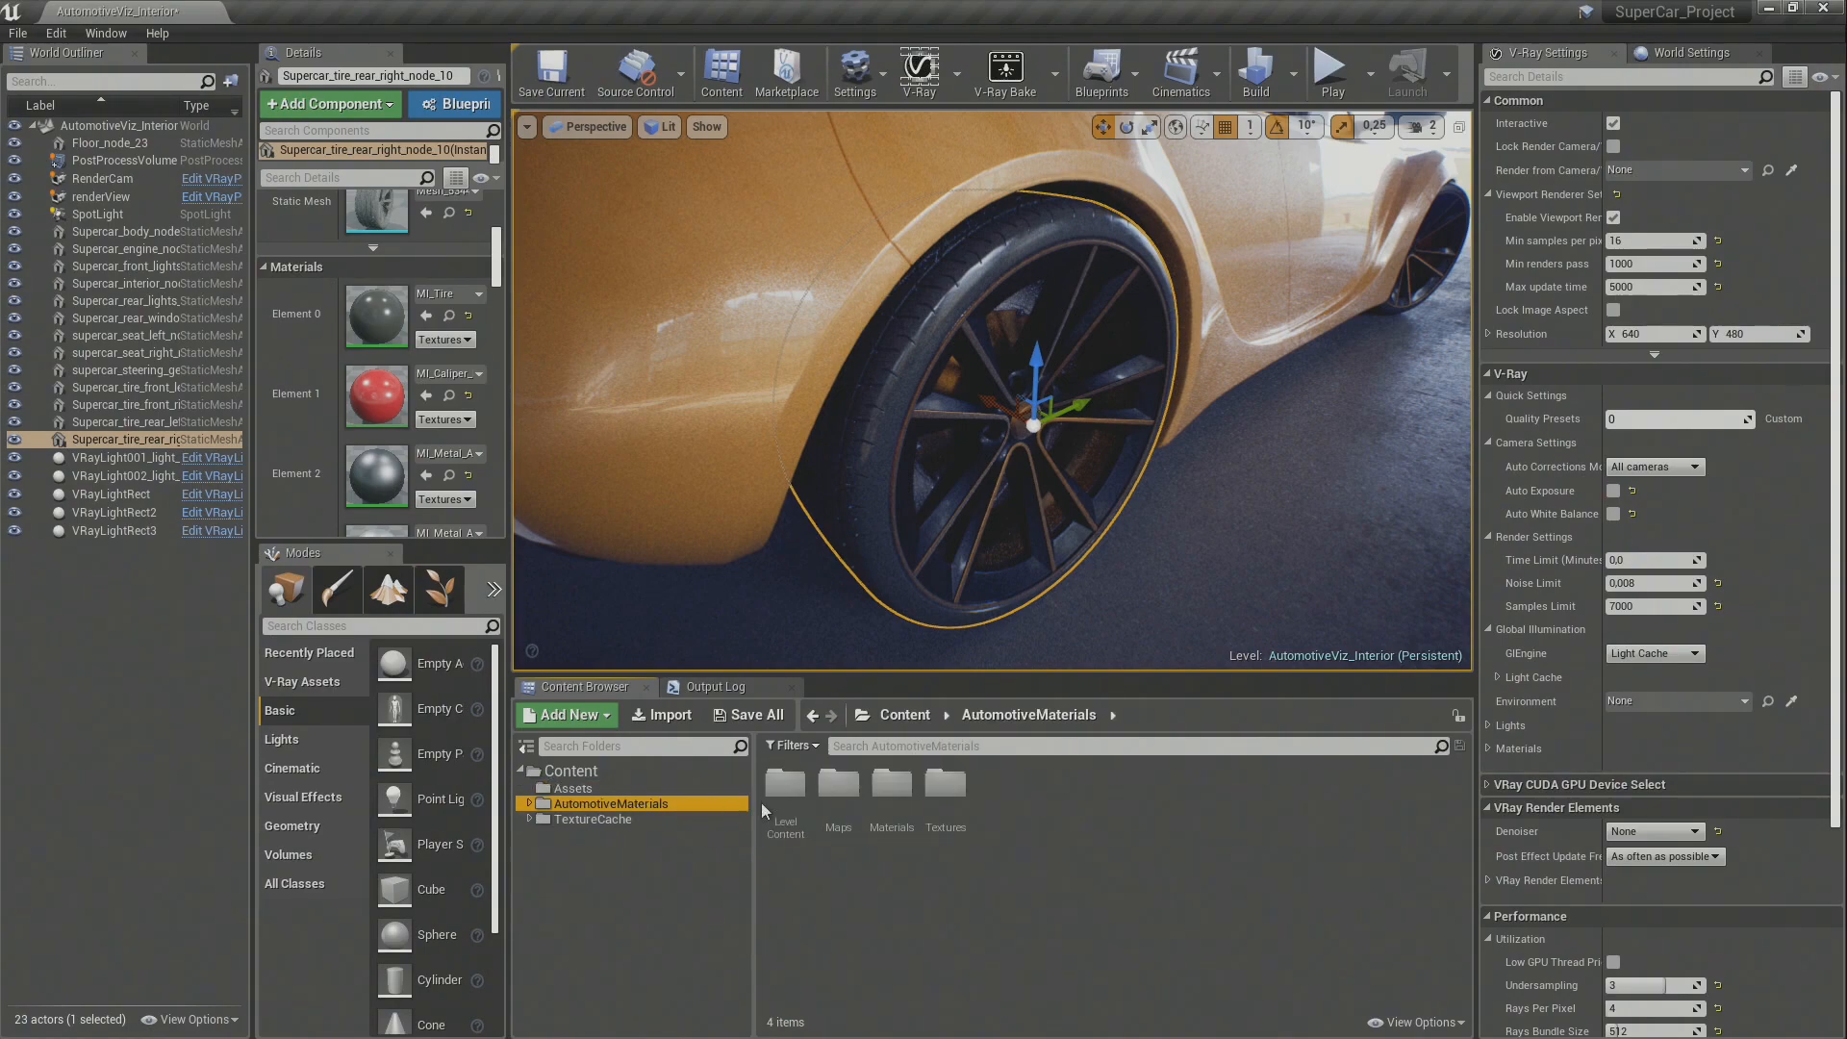
pyautogui.doubleClick(891, 784)
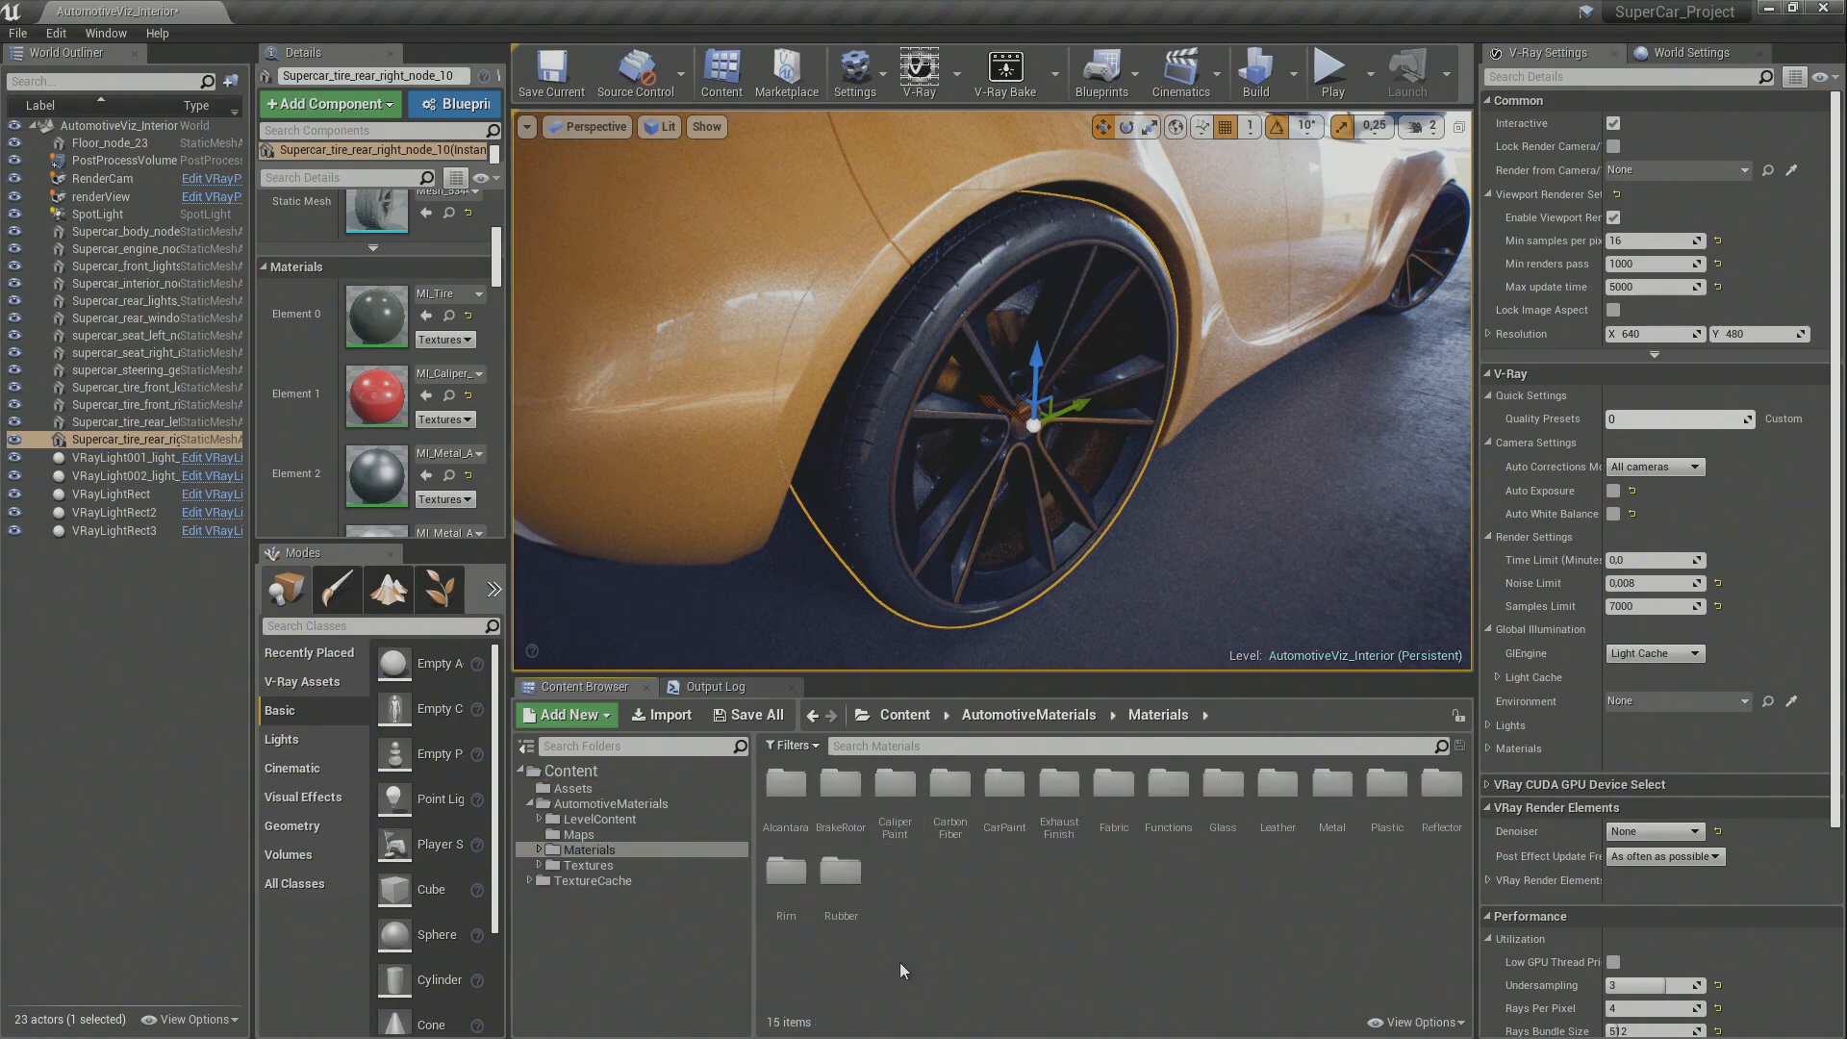
pyautogui.doubleClick(840, 870)
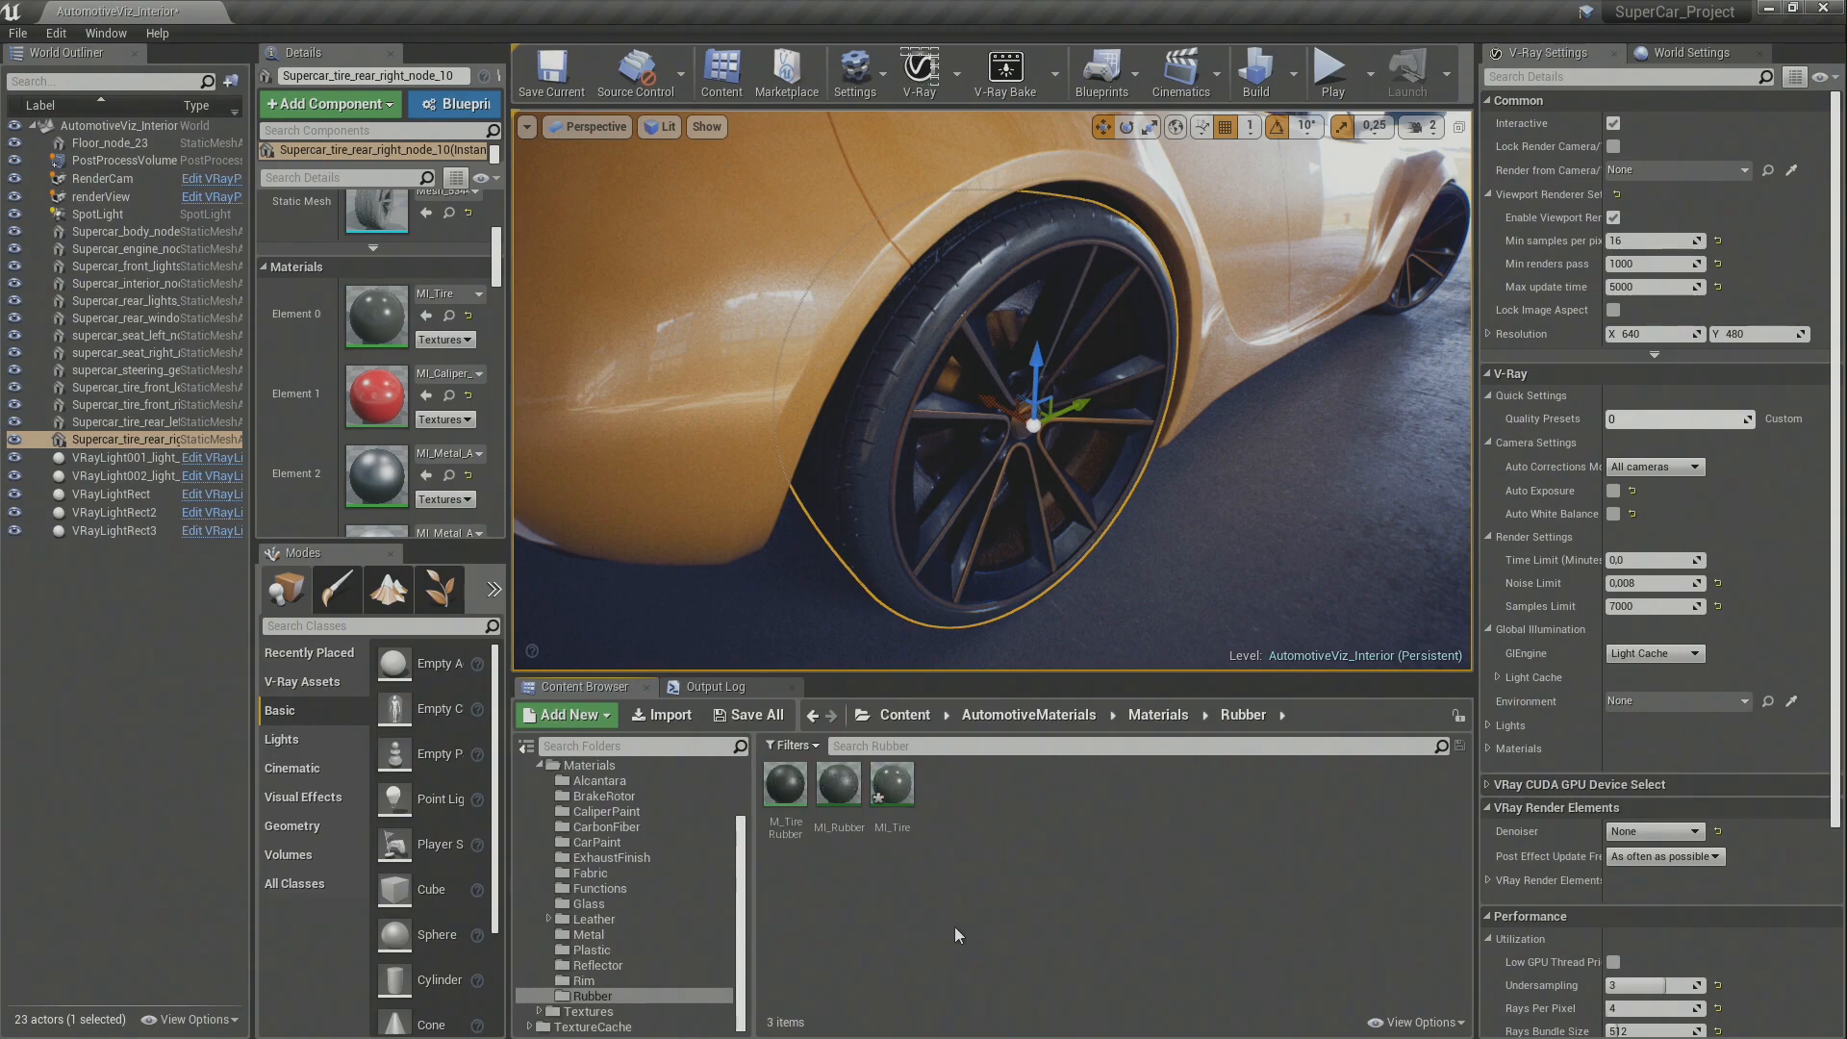
pyautogui.click(1159, 715)
# Step: Assign MI_Caliper_Orange from the CaliperPaint folder to material Element 1 of the front right wheel
pyautogui.moveTo(763, 323); pyautogui.dragTo(810, 300, button='right')
pyautogui.moveTo(1281, 428); pyautogui.dragTo(993, 308, button='right')
pyautogui.click(998, 383)
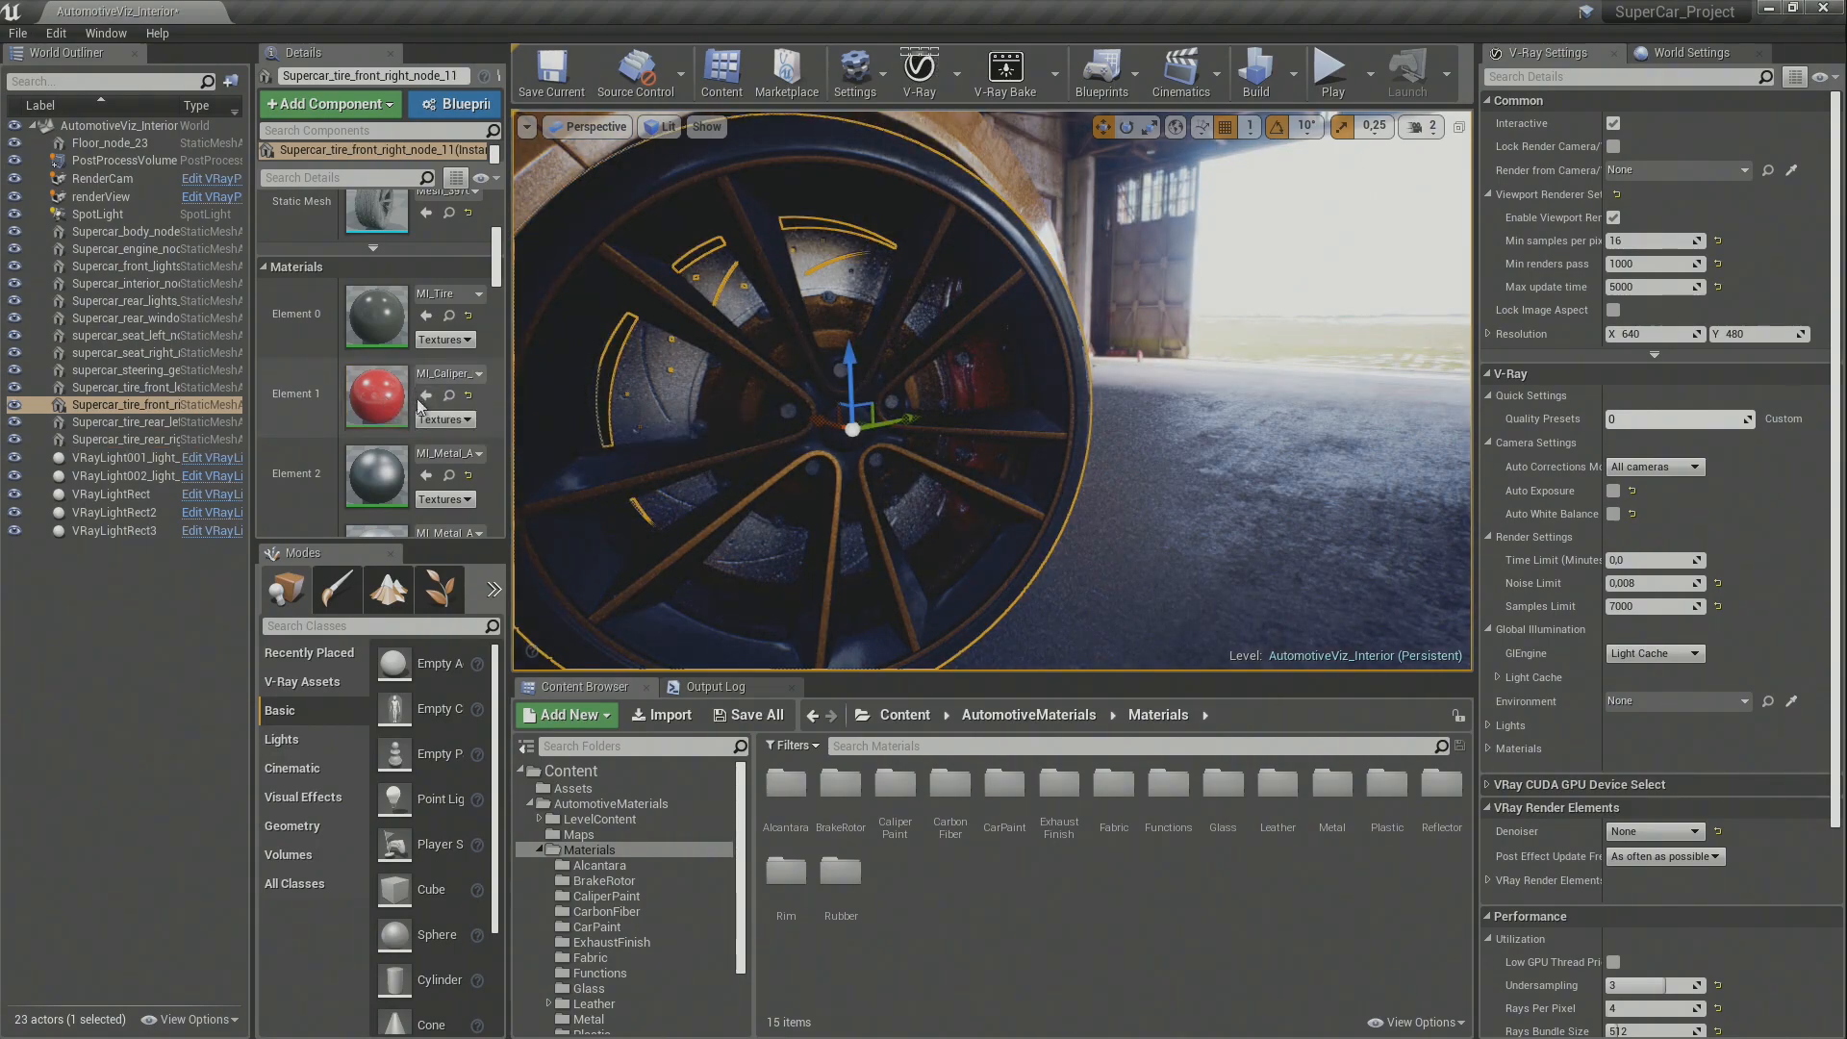
pyautogui.doubleClick(895, 787)
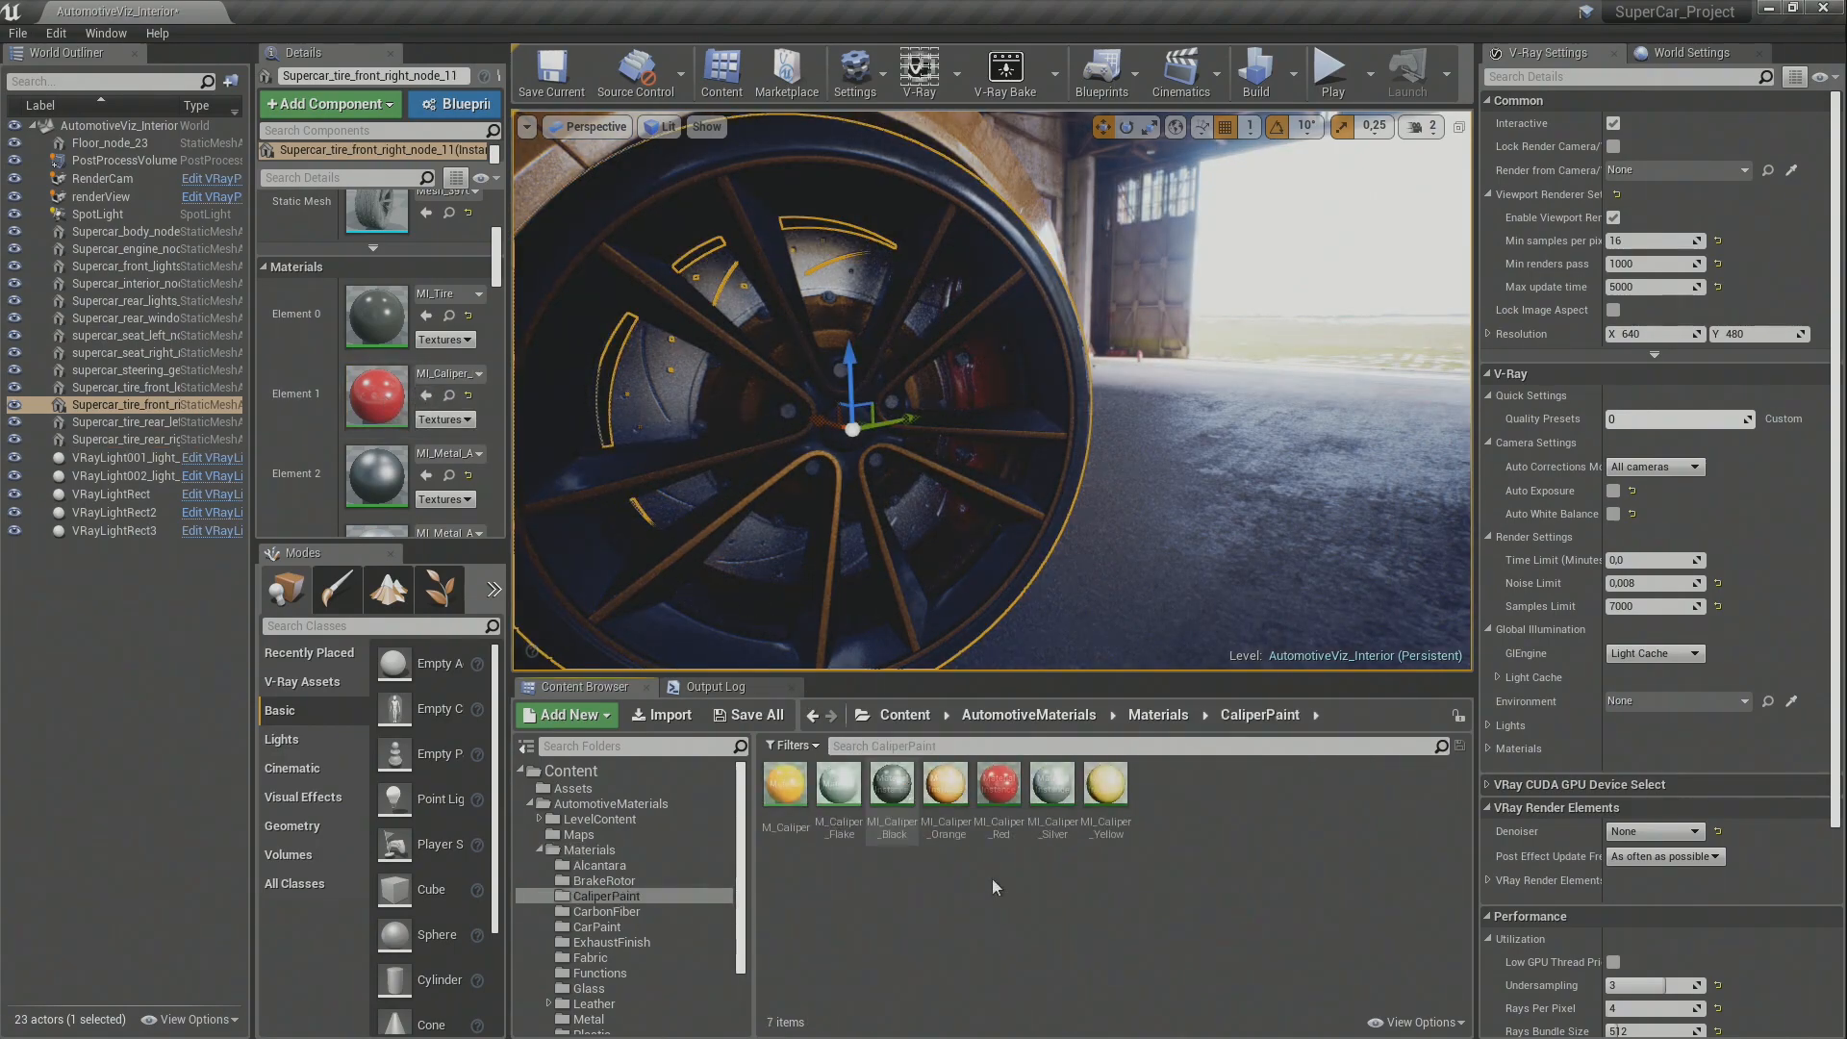
pyautogui.moveTo(945, 784); pyautogui.dragTo(407, 412)
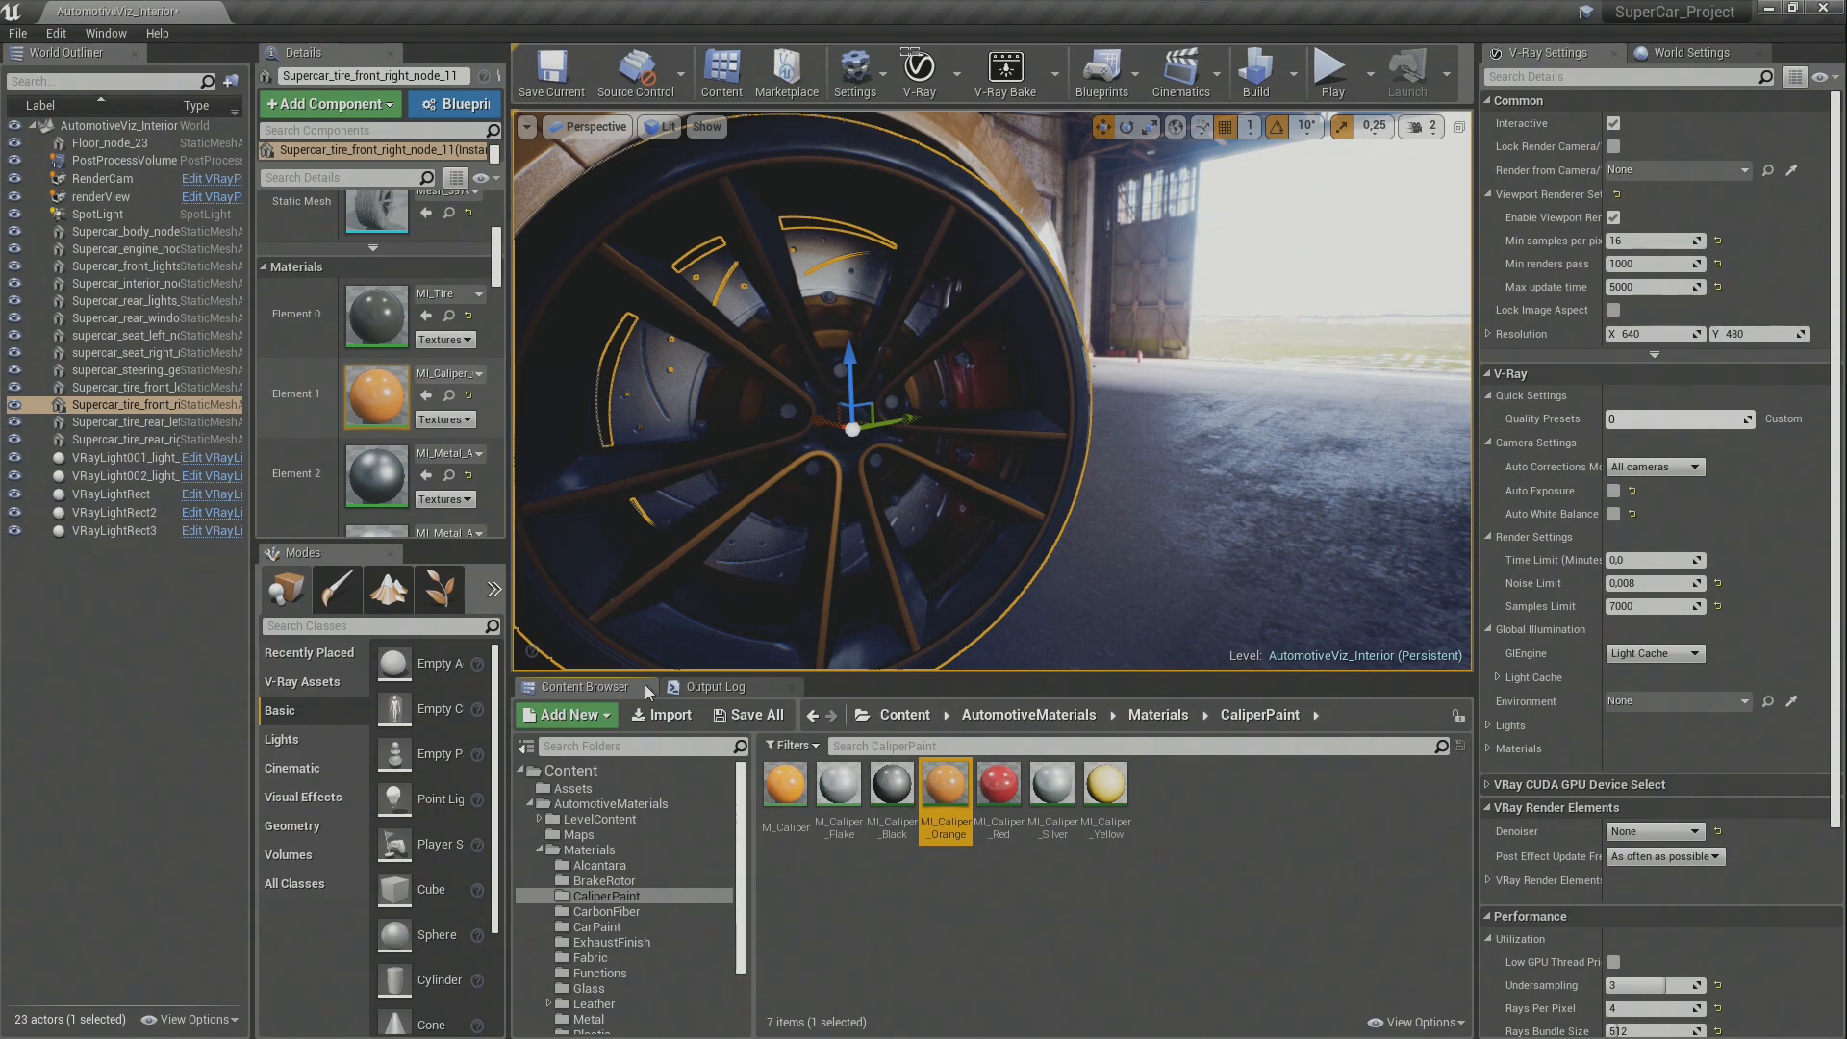
# Step: Show the Output Log and deselect the front right wheel to examine the render
pyautogui.click(718, 679)
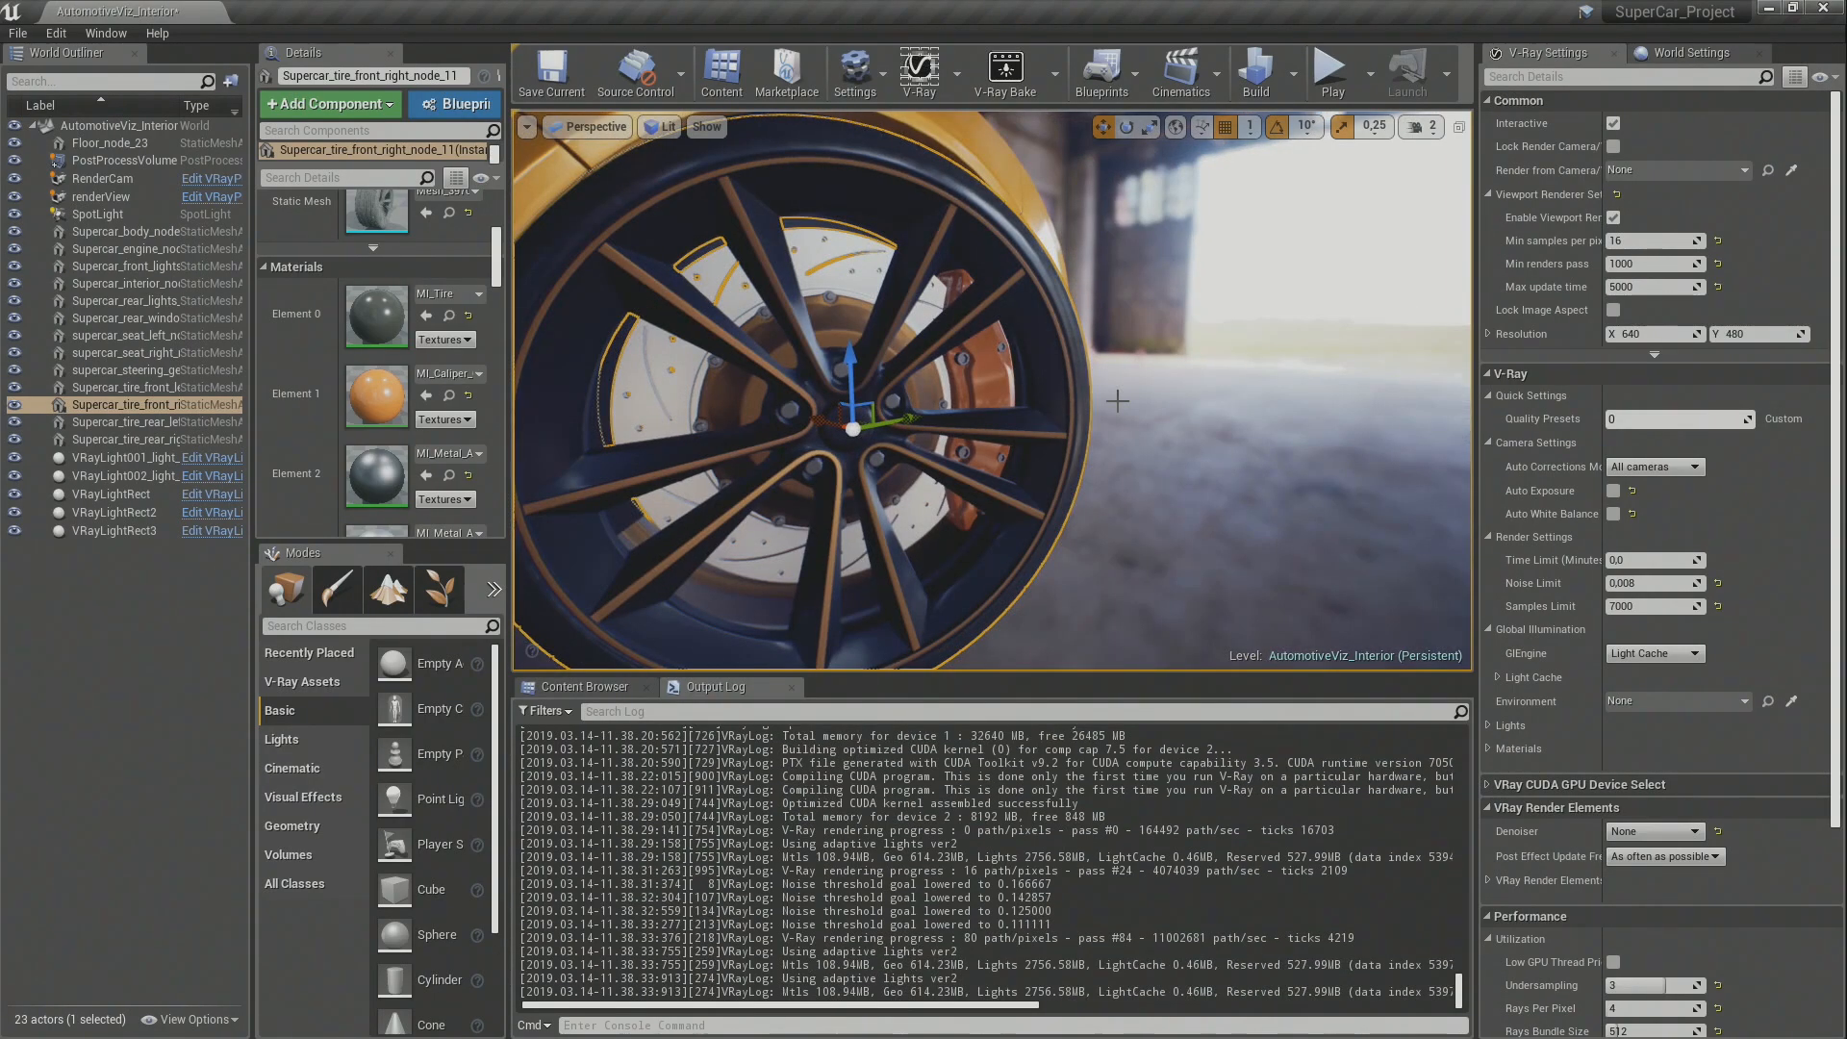
pyautogui.press('Escape')
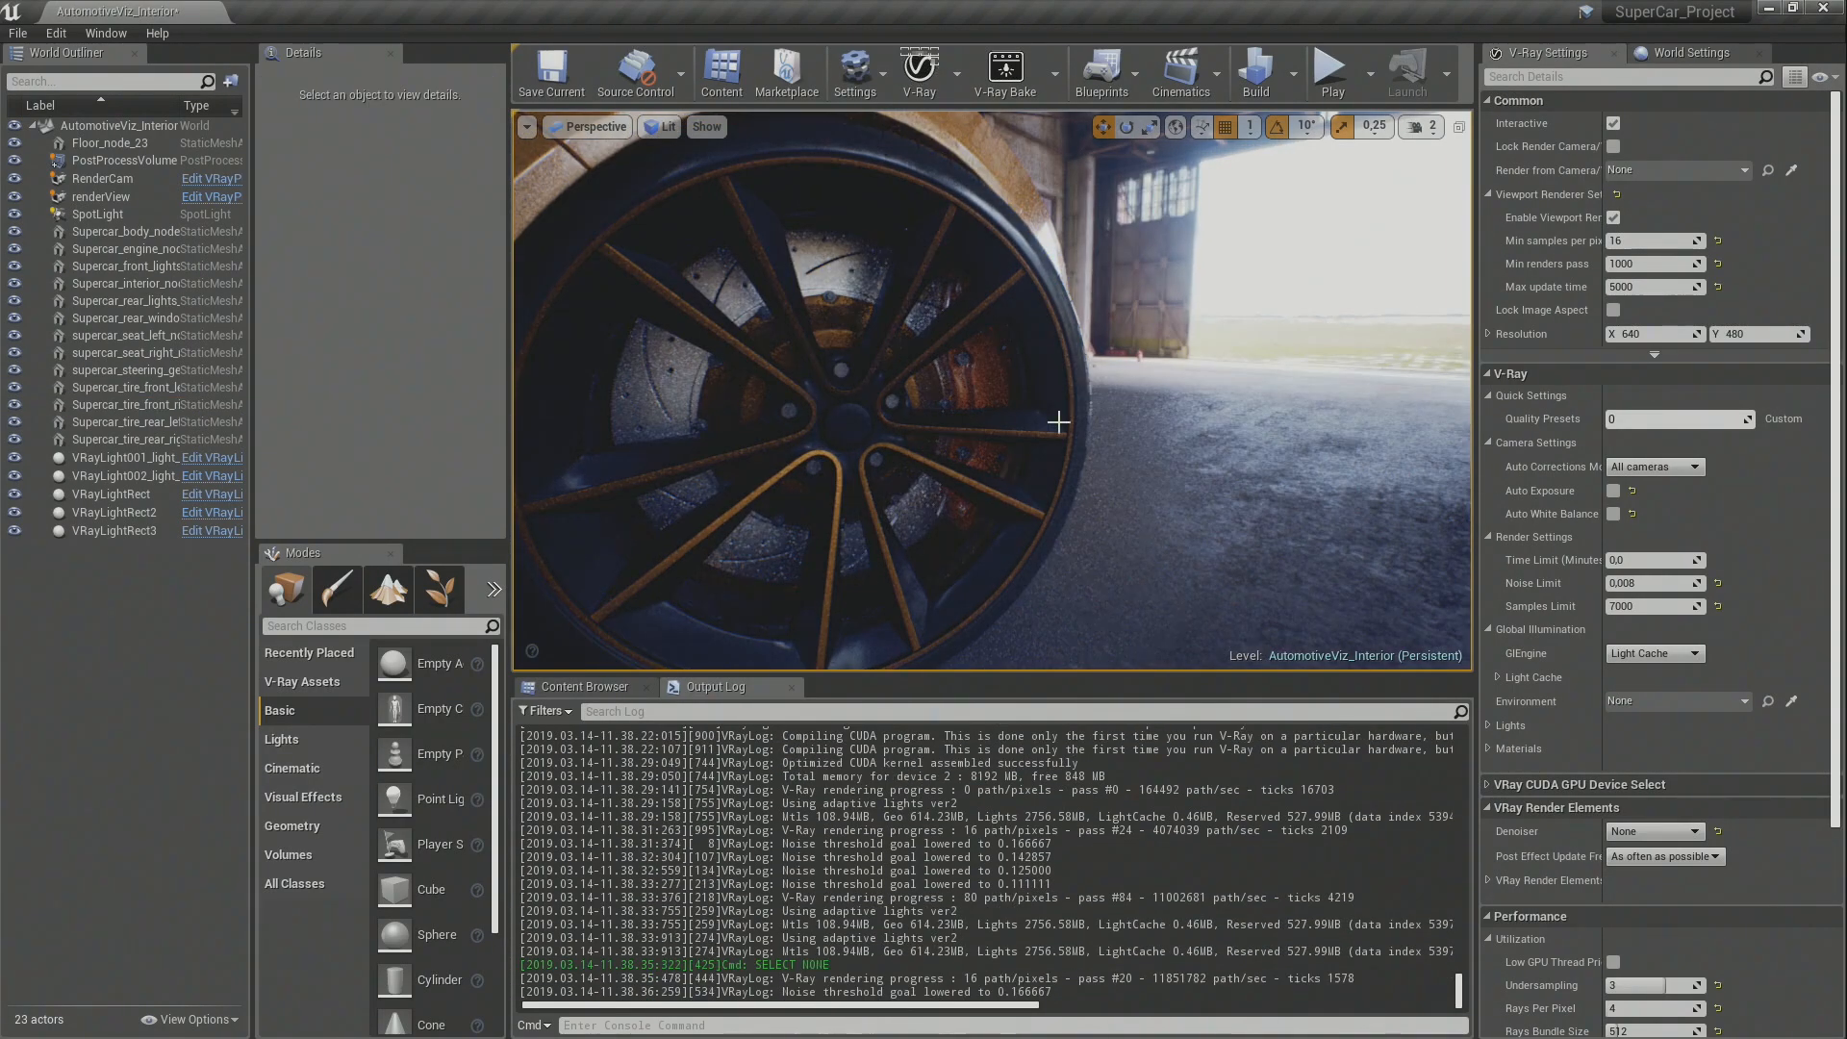
# Step: Set the Base Color of the front right wheel's MI_Caliper_Orange material instance to blue, Hex sRGB 6D79C6FF
pyautogui.click(981, 387)
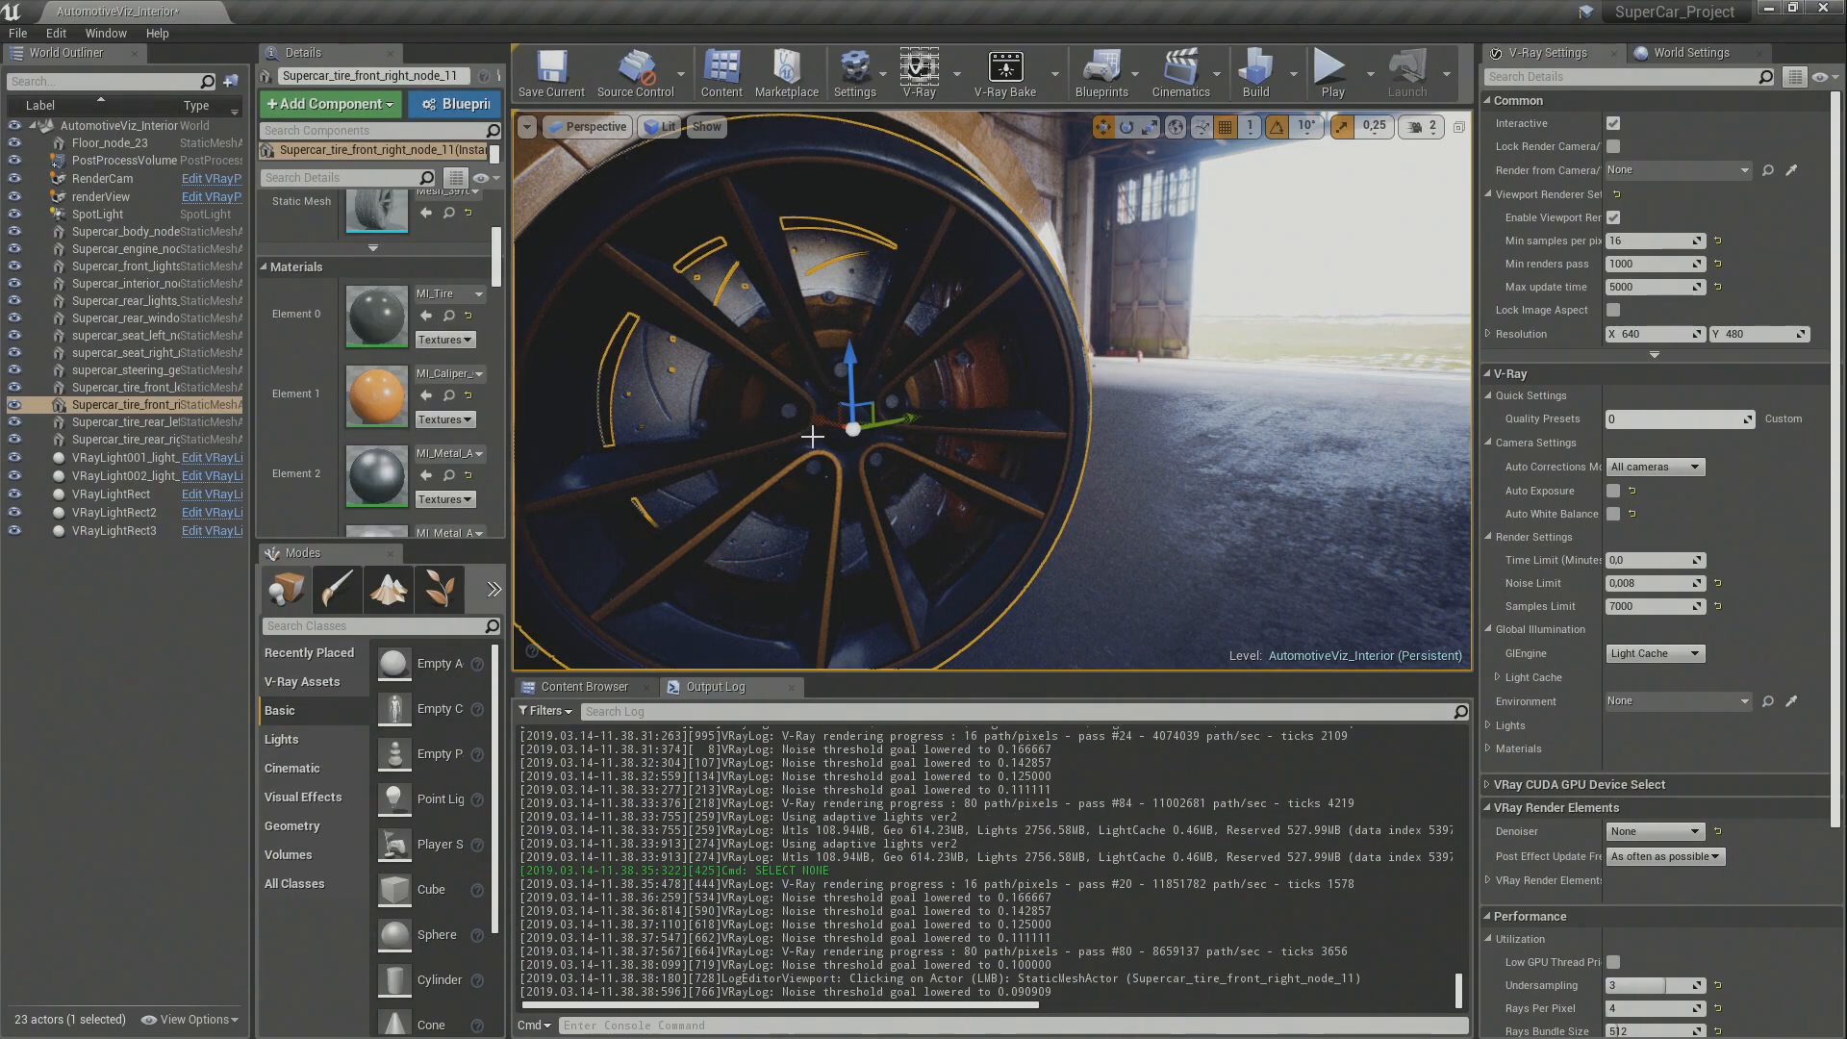
pyautogui.doubleClick(377, 399)
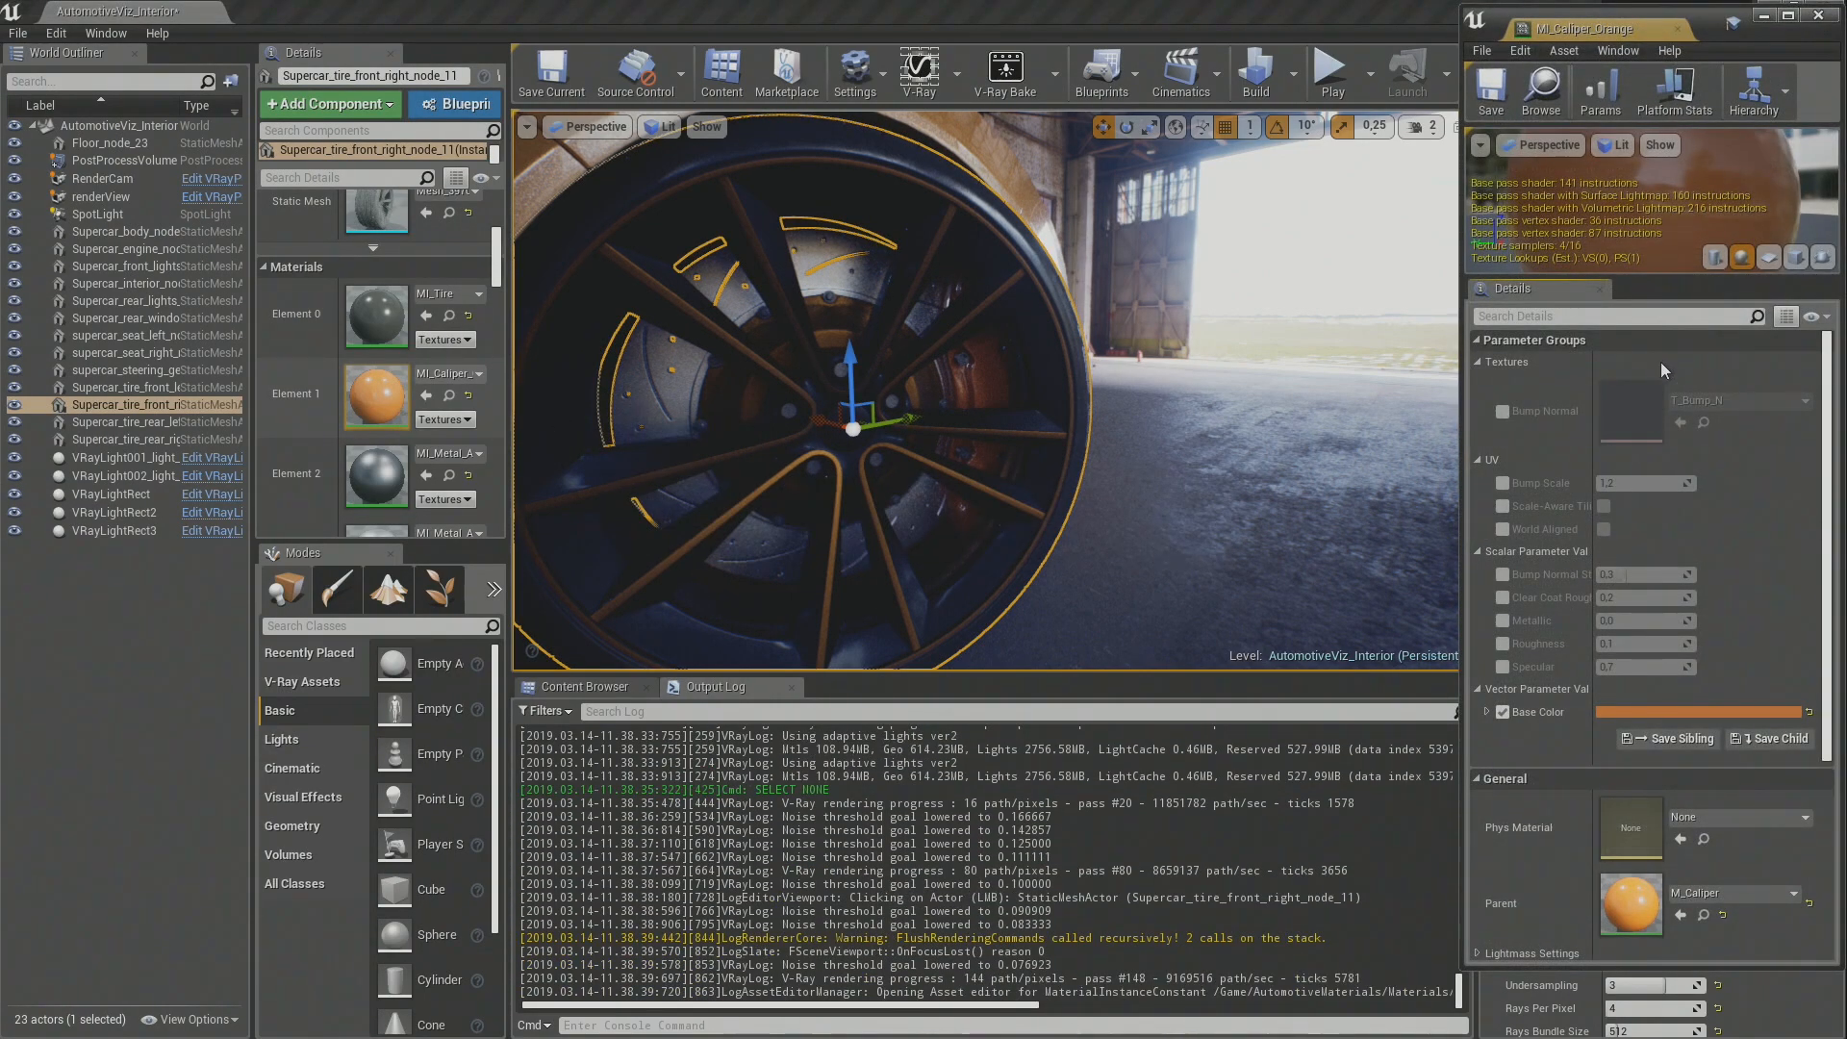
pyautogui.click(1643, 712)
pyautogui.moveTo(1439, 537); pyautogui.dragTo(1306, 296)
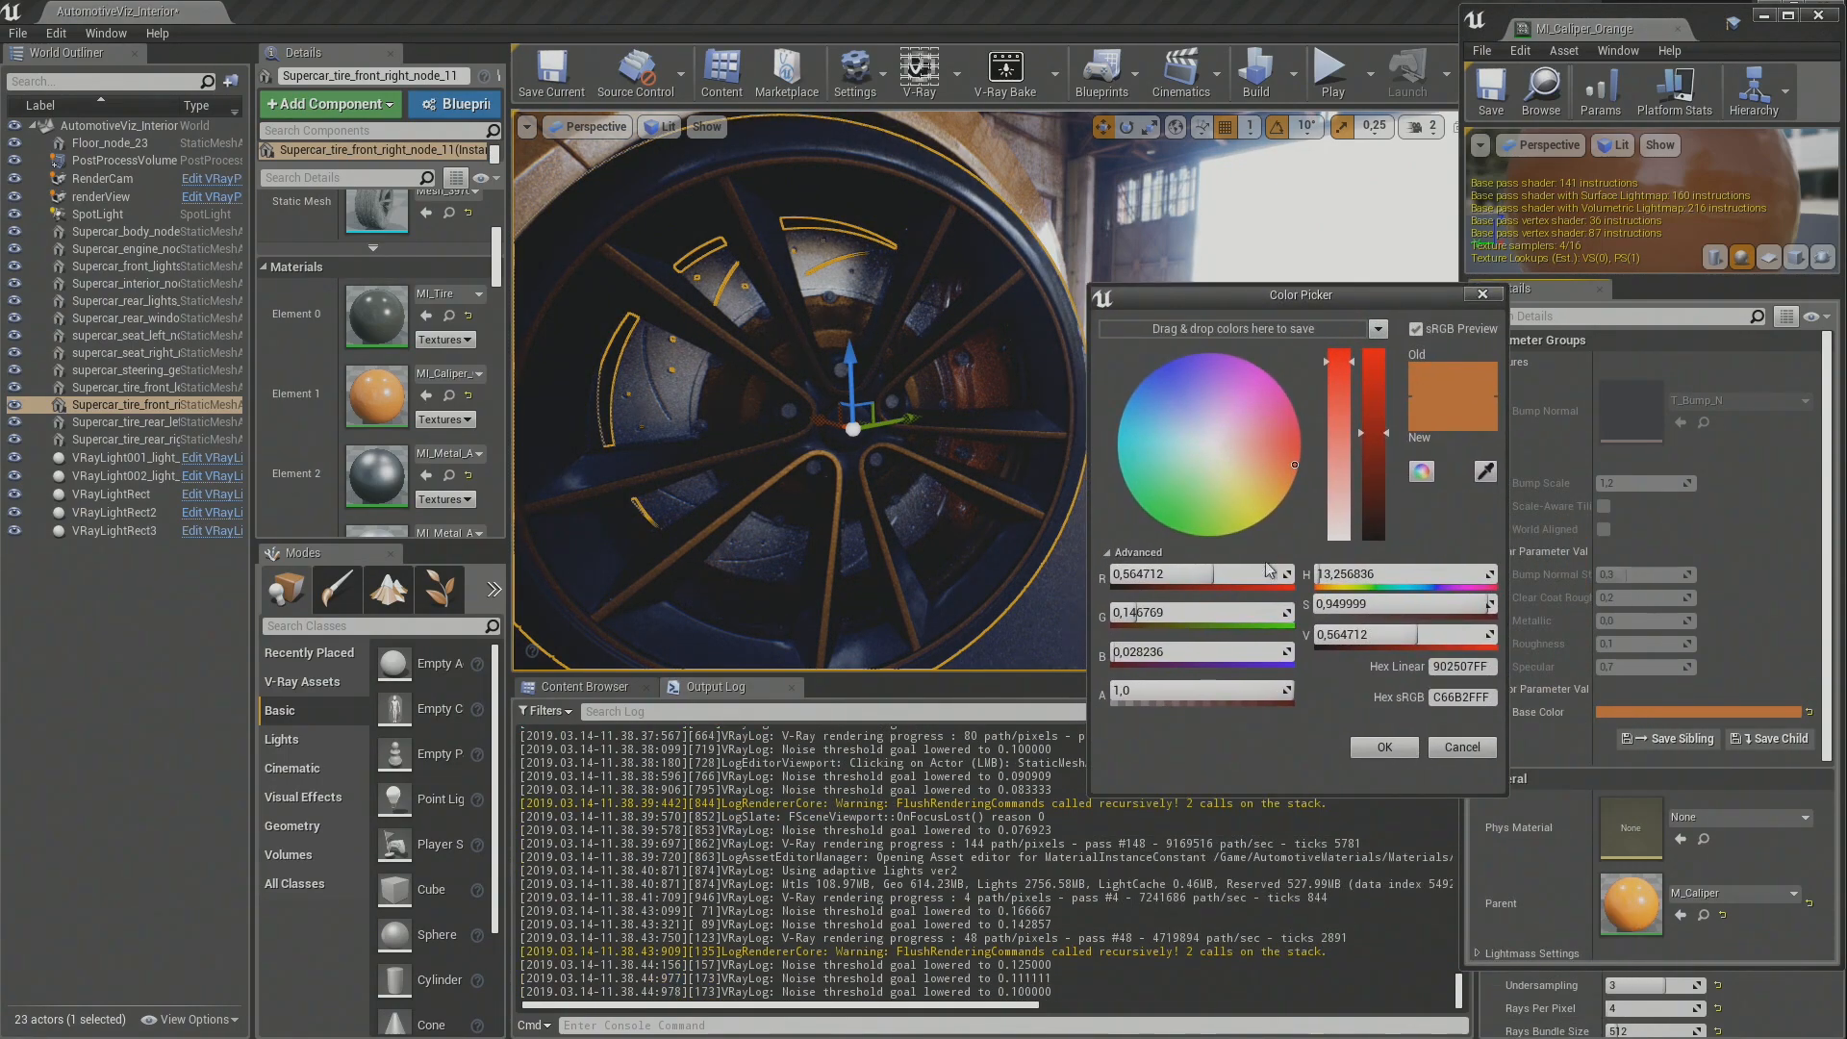
pyautogui.click(1170, 390)
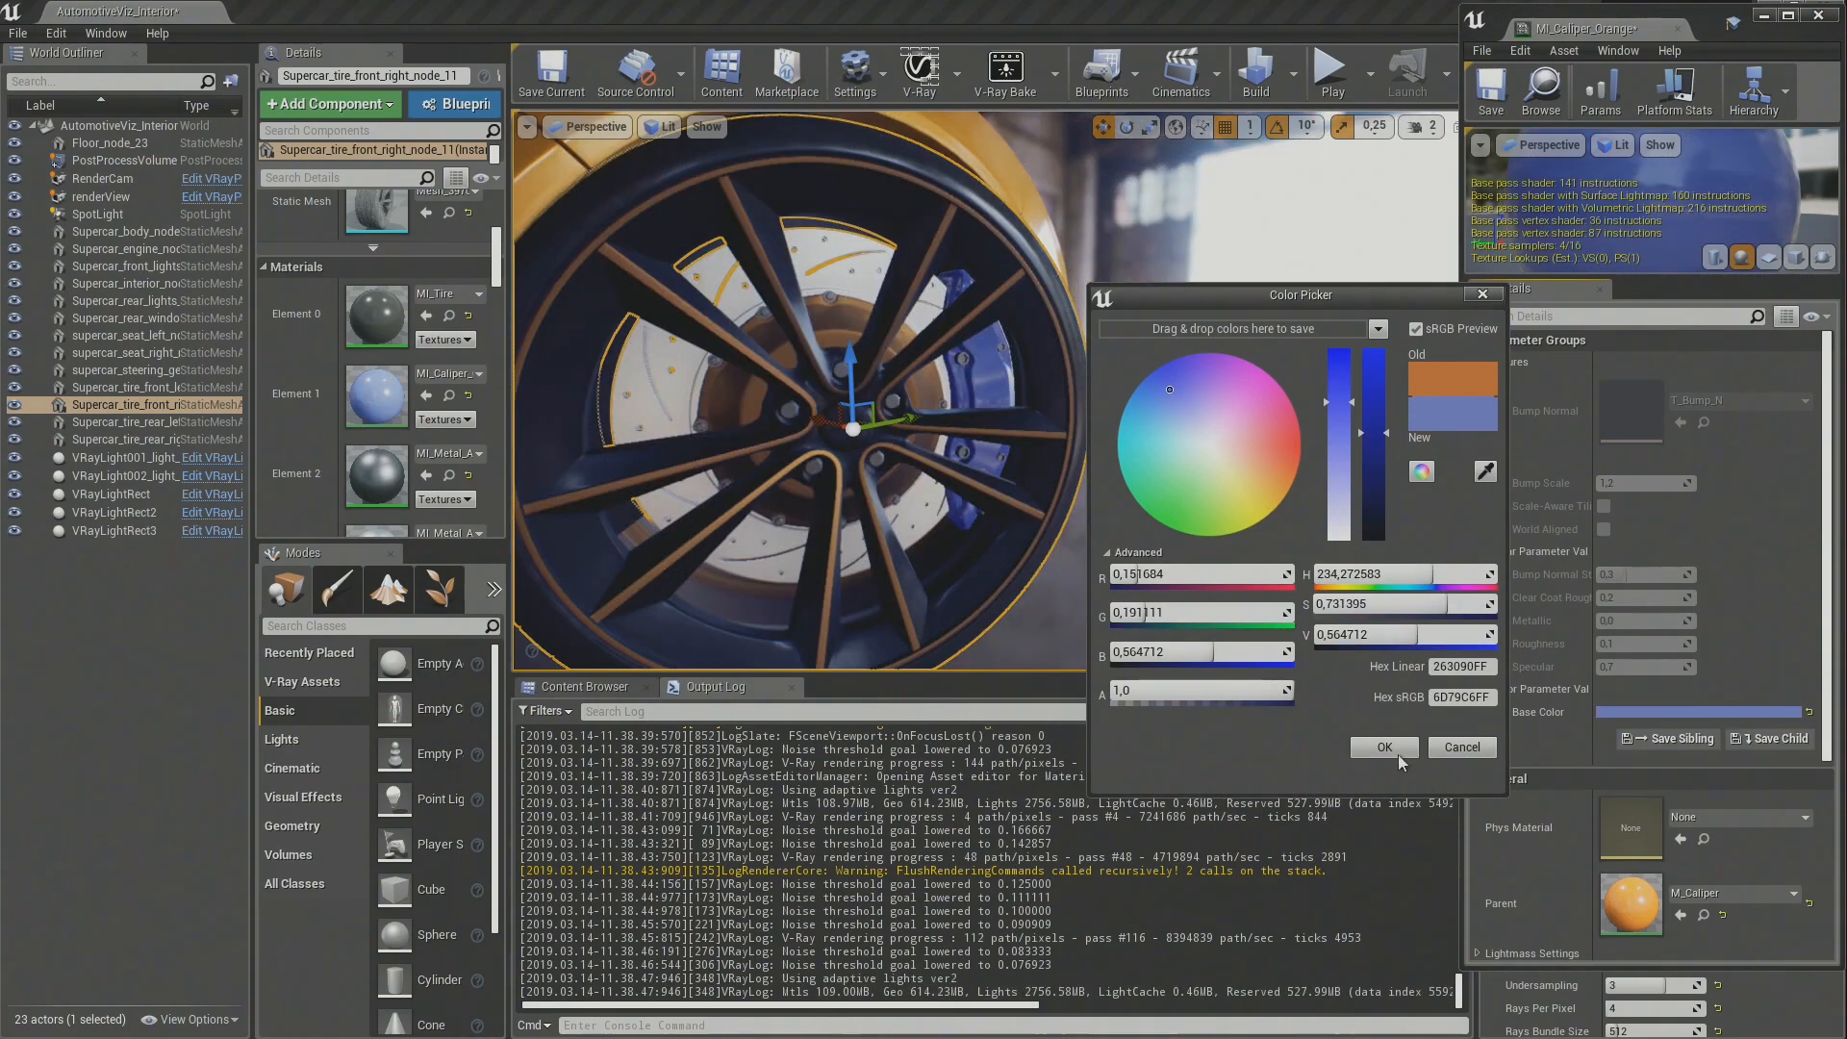
pyautogui.click(1399, 751)
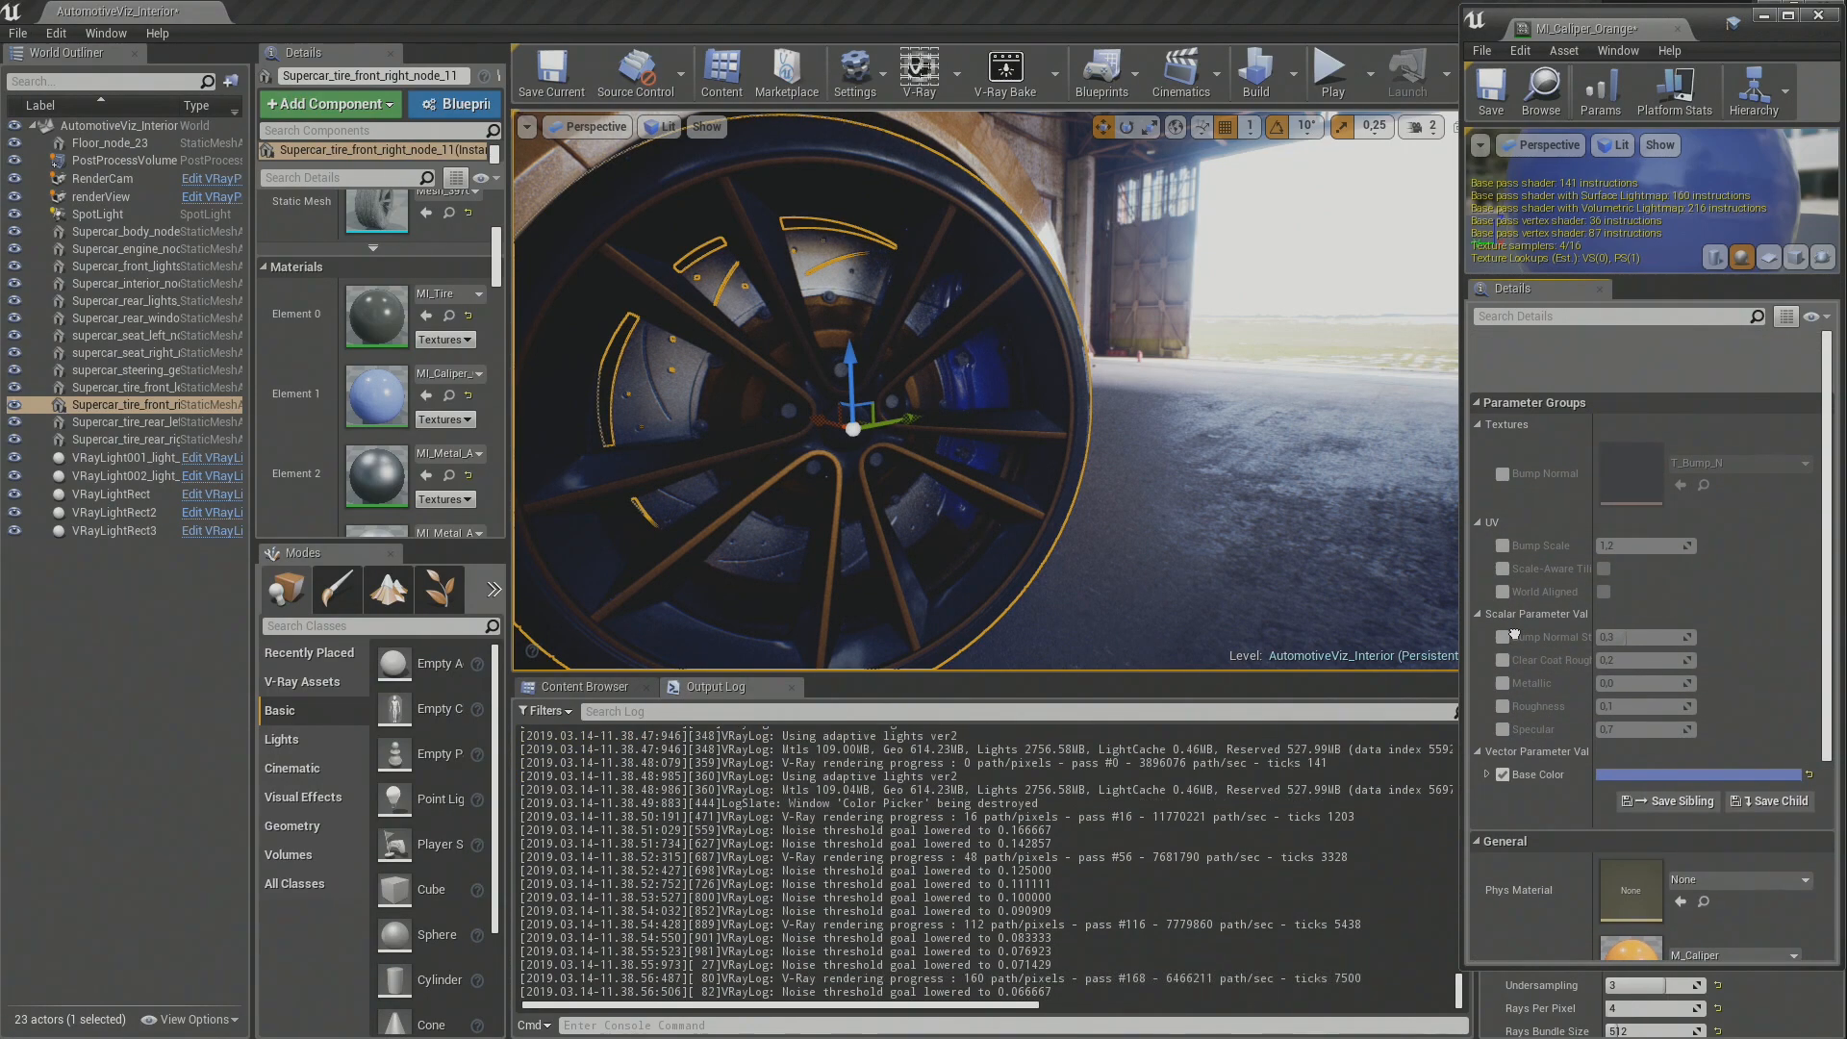
# Step: Select the supercar's front lights and examine the illuminated headlight up close in the interactive render
pyautogui.moveTo(1144, 480)
pyautogui.mouseDown(button='right')
pyautogui.moveTo(1318, 480)
pyautogui.moveTo(779, 480)
pyautogui.moveTo(1198, 450)
pyautogui.moveTo(1183, 481)
pyautogui.moveTo(1170, 472)
pyautogui.mouseUp(button='right')
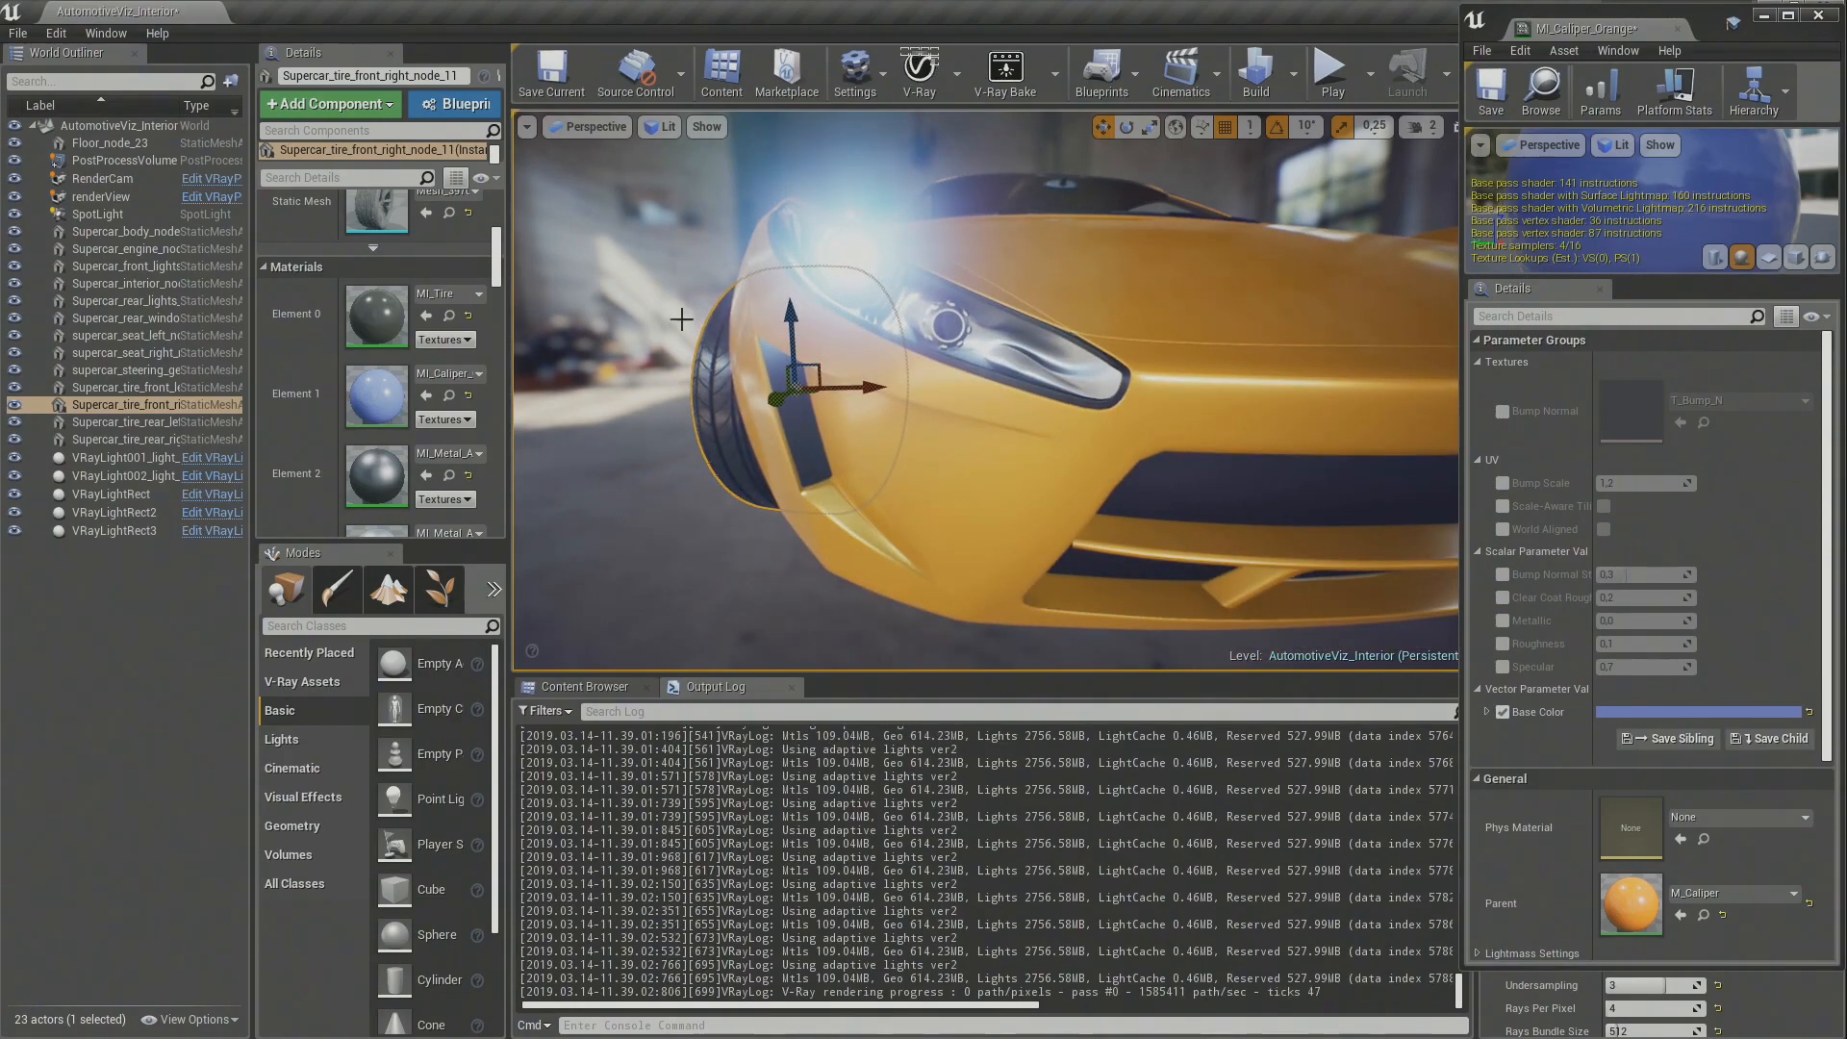
pyautogui.click(935, 305)
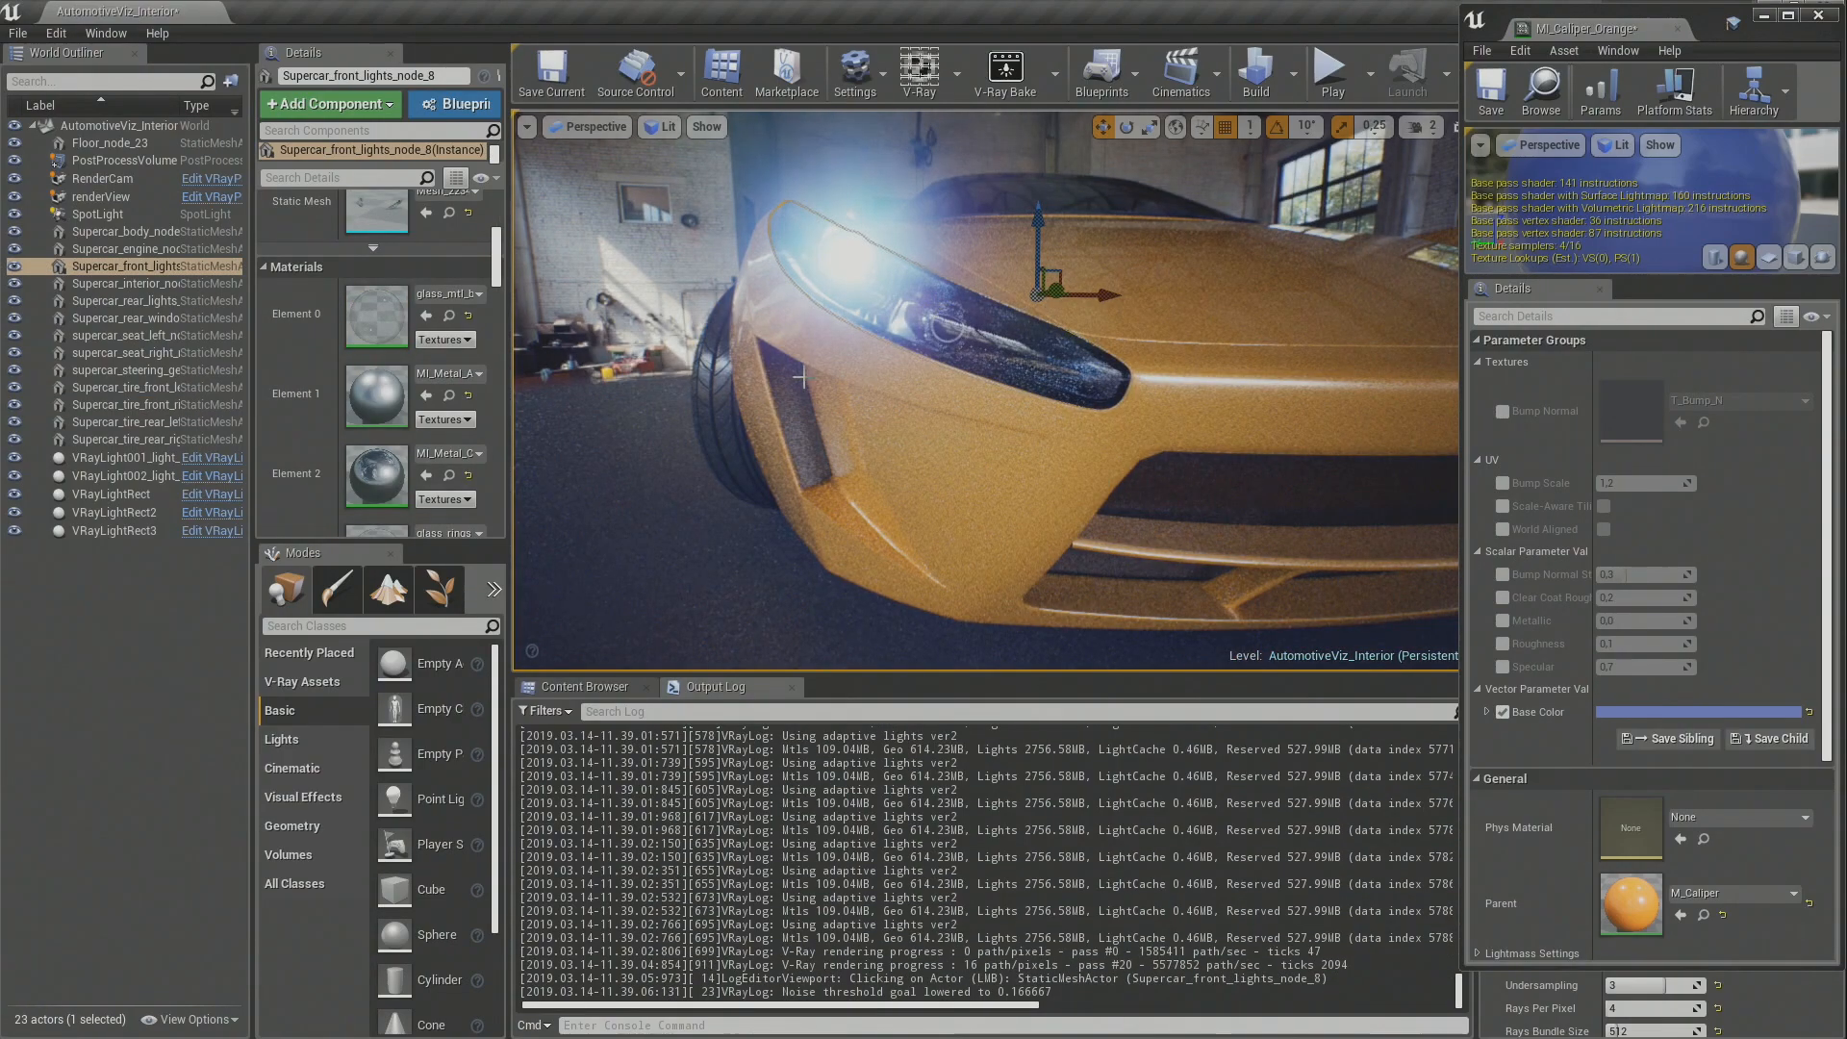
pyautogui.moveTo(800, 377)
pyautogui.keyDown('alt'); pyautogui.mouseDown()
pyautogui.moveTo(804, 433)
pyautogui.moveTo(791, 396)
pyautogui.mouseUp(); pyautogui.keyUp('alt')
pyautogui.moveTo(960, 438)
pyautogui.mouseDown(button='right')
pyautogui.moveTo(938, 433)
pyautogui.moveTo(960, 438)
pyautogui.mouseUp(button='right')
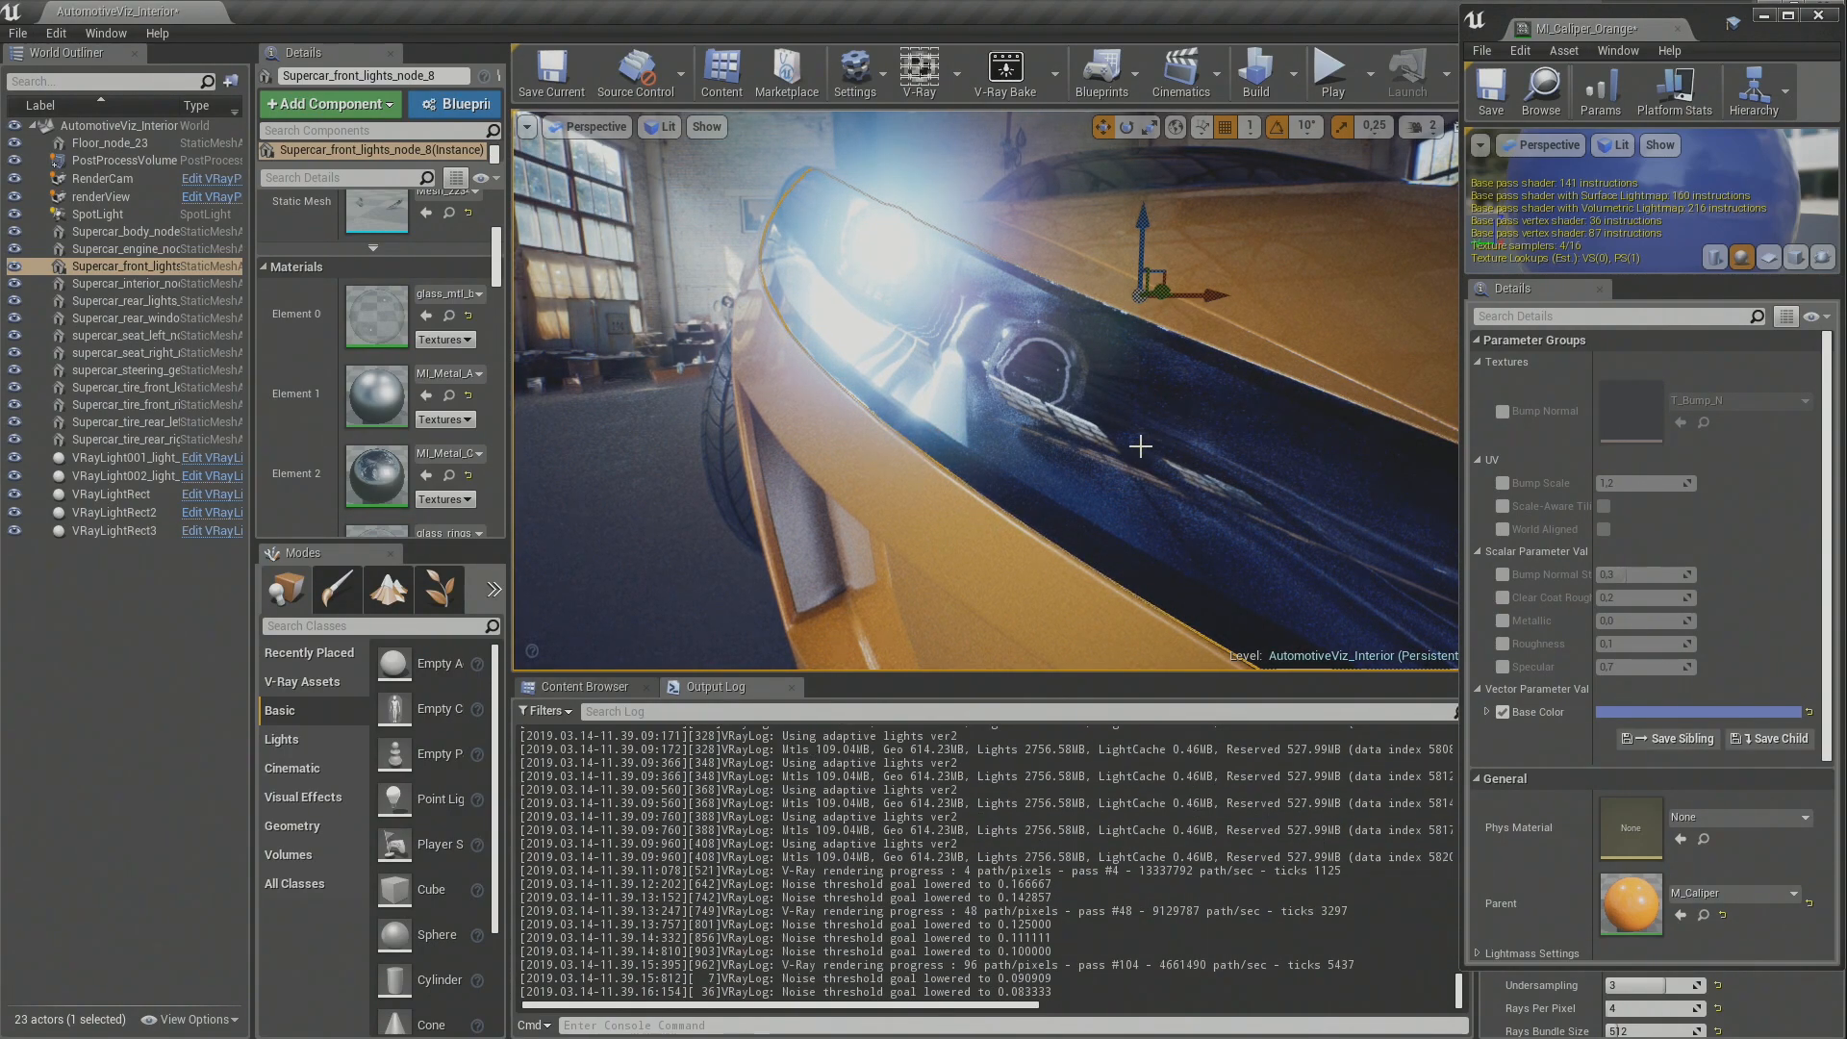
# Step: Set the Multiplier of the headlight's VRayLightRect to 1000, try 100 for comparison, and return it to 1000
pyautogui.click(127, 459)
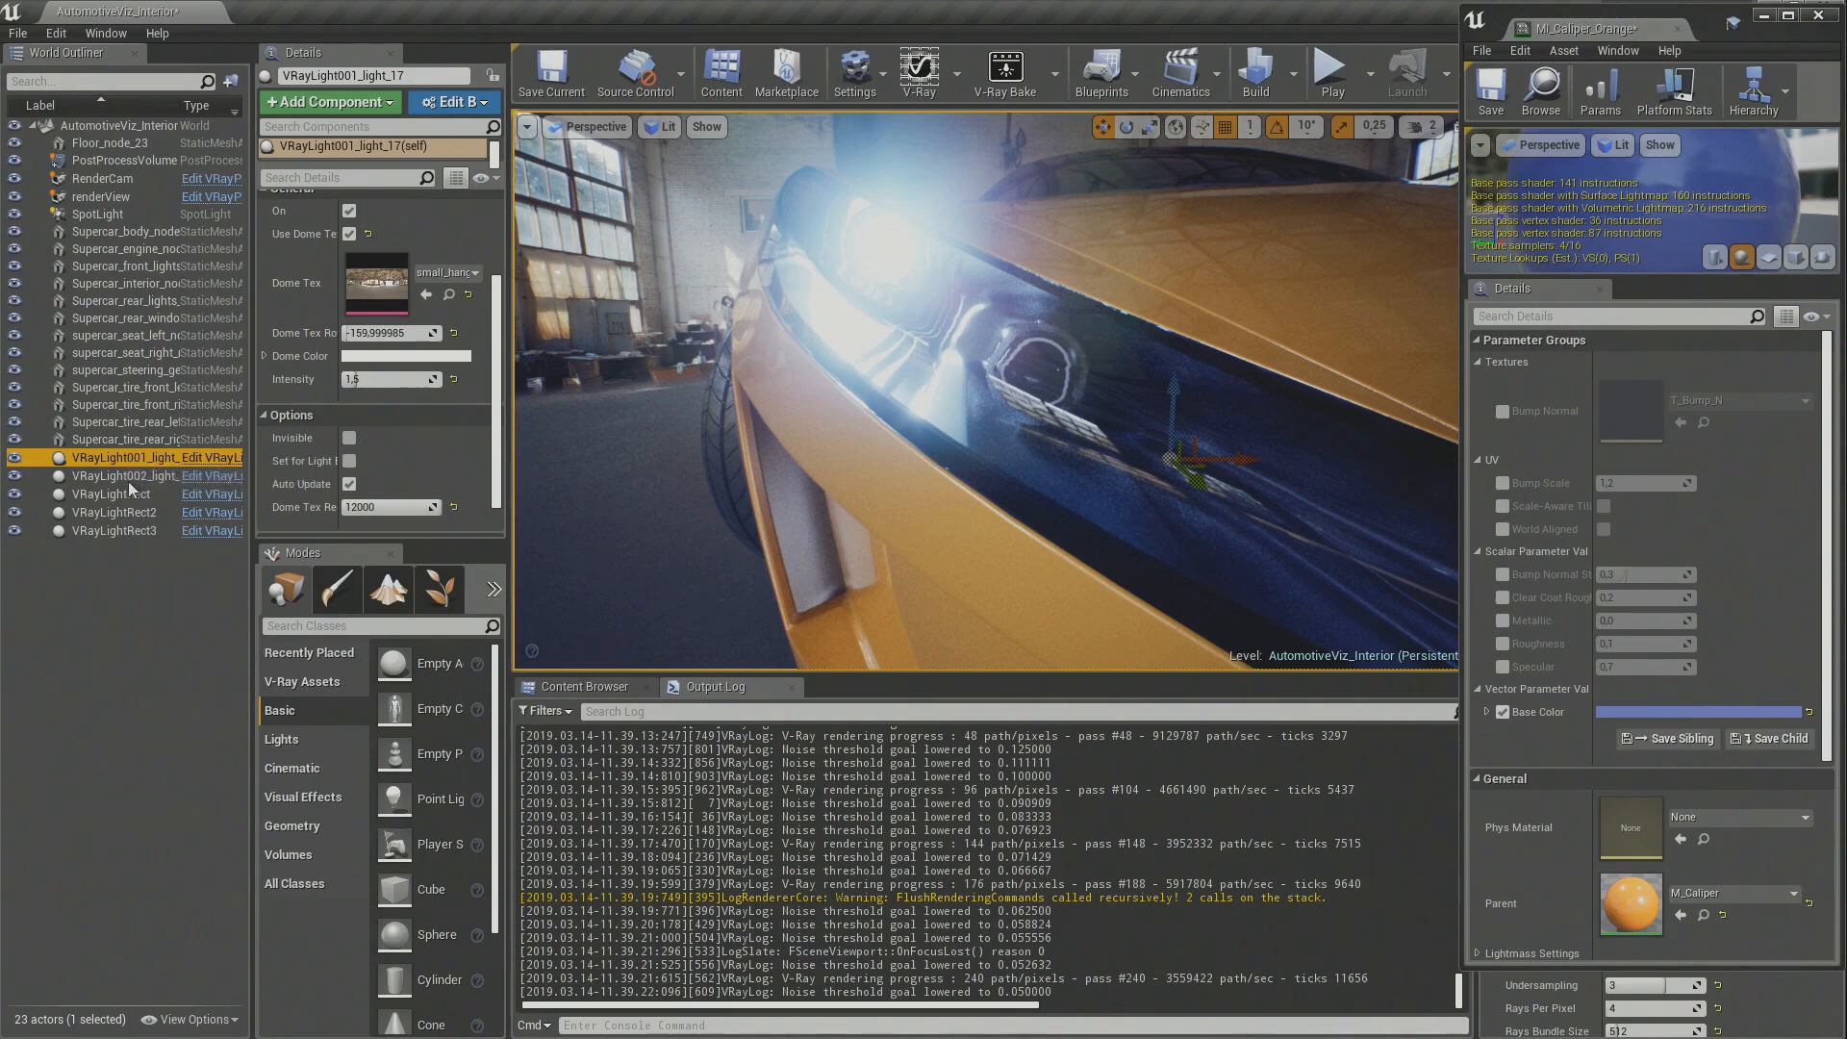
pyautogui.click(131, 495)
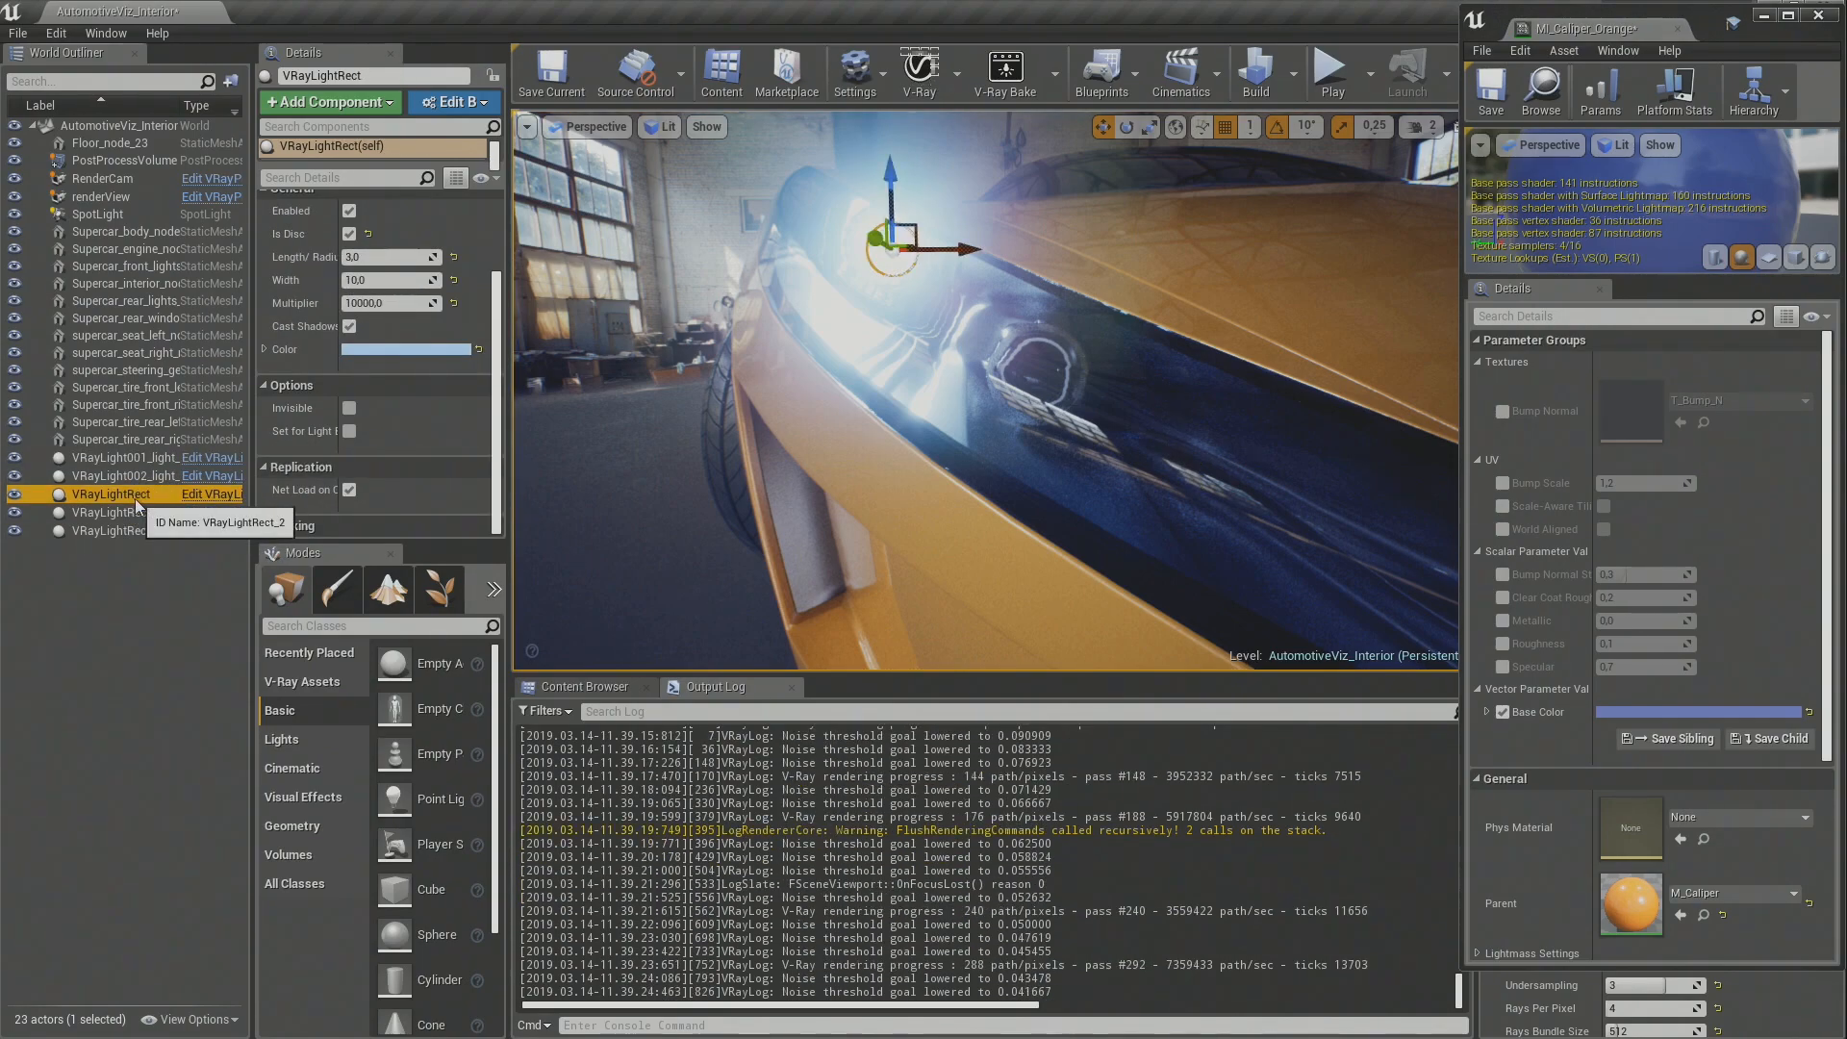
pyautogui.click(367, 301)
pyautogui.write('1000')
pyautogui.press('Return')
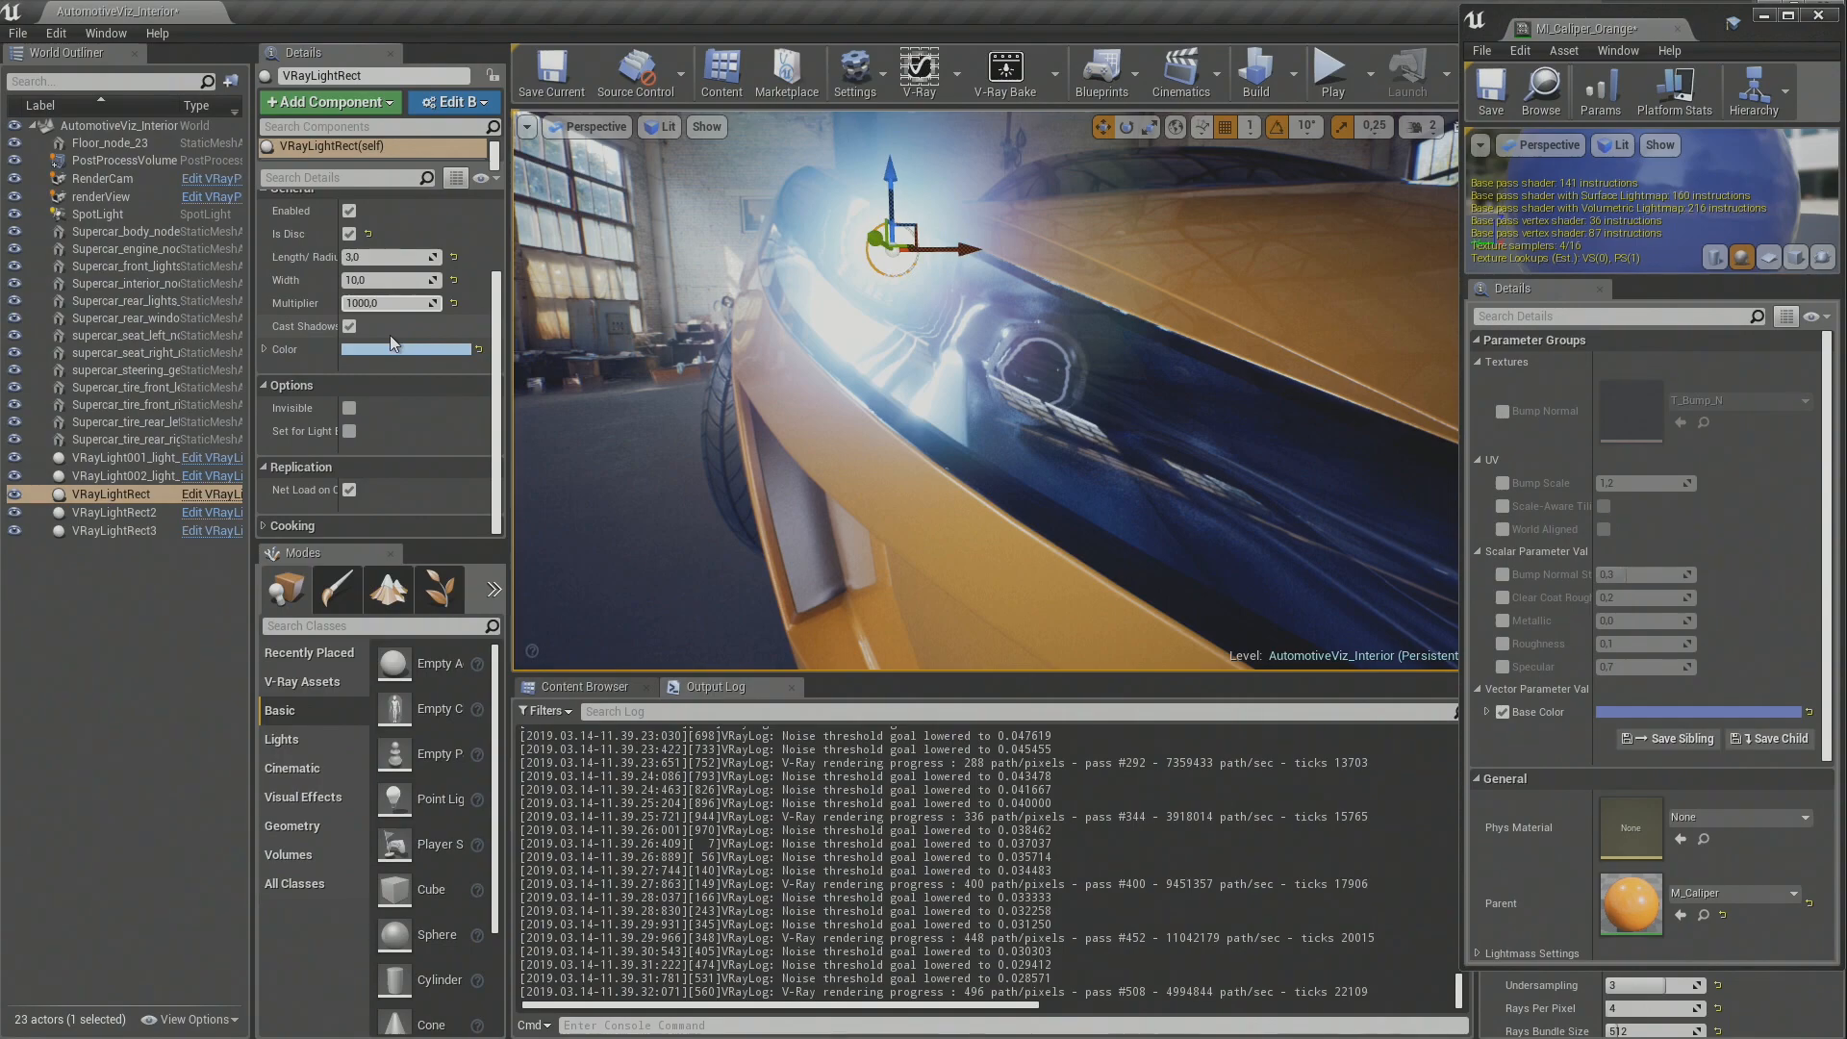
pyautogui.write('100')
pyautogui.press('Return')
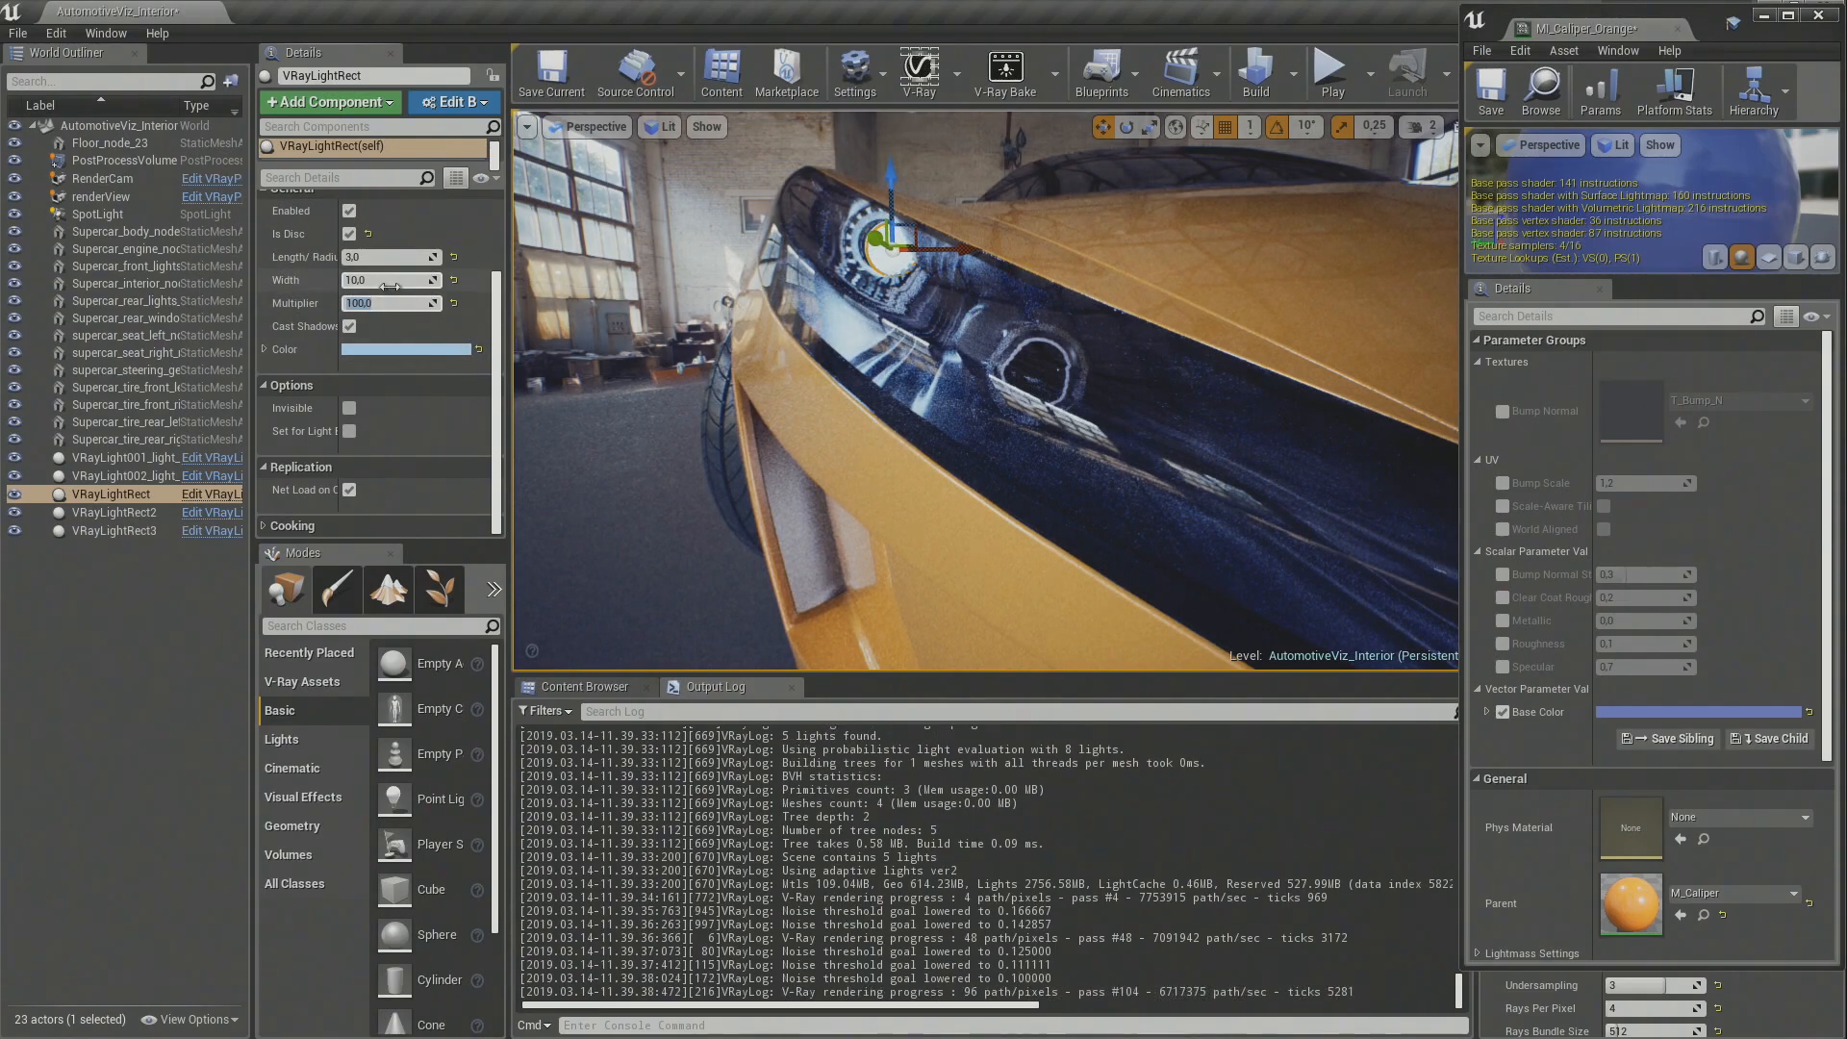
pyautogui.press('Return')
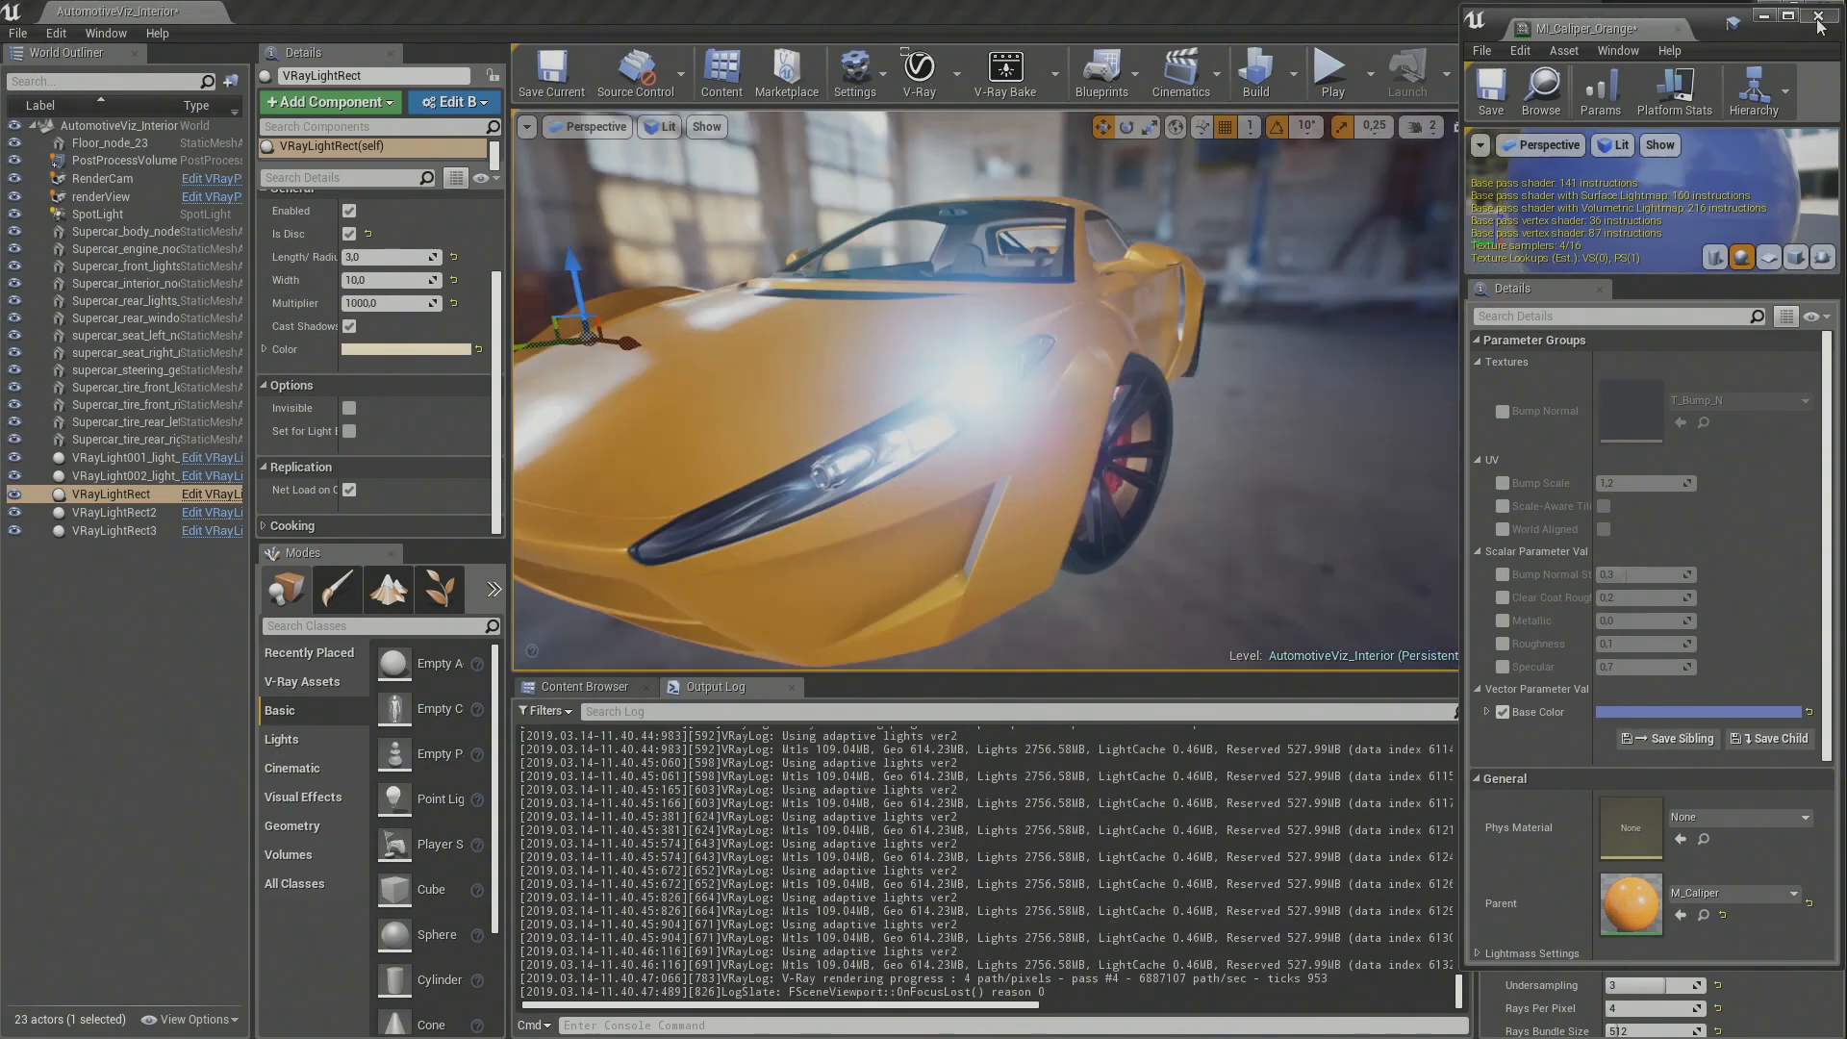
# Step: Close the MI_Caliper_Orange material editor and open the V-Ray Bake Settings
pyautogui.click(1817, 19)
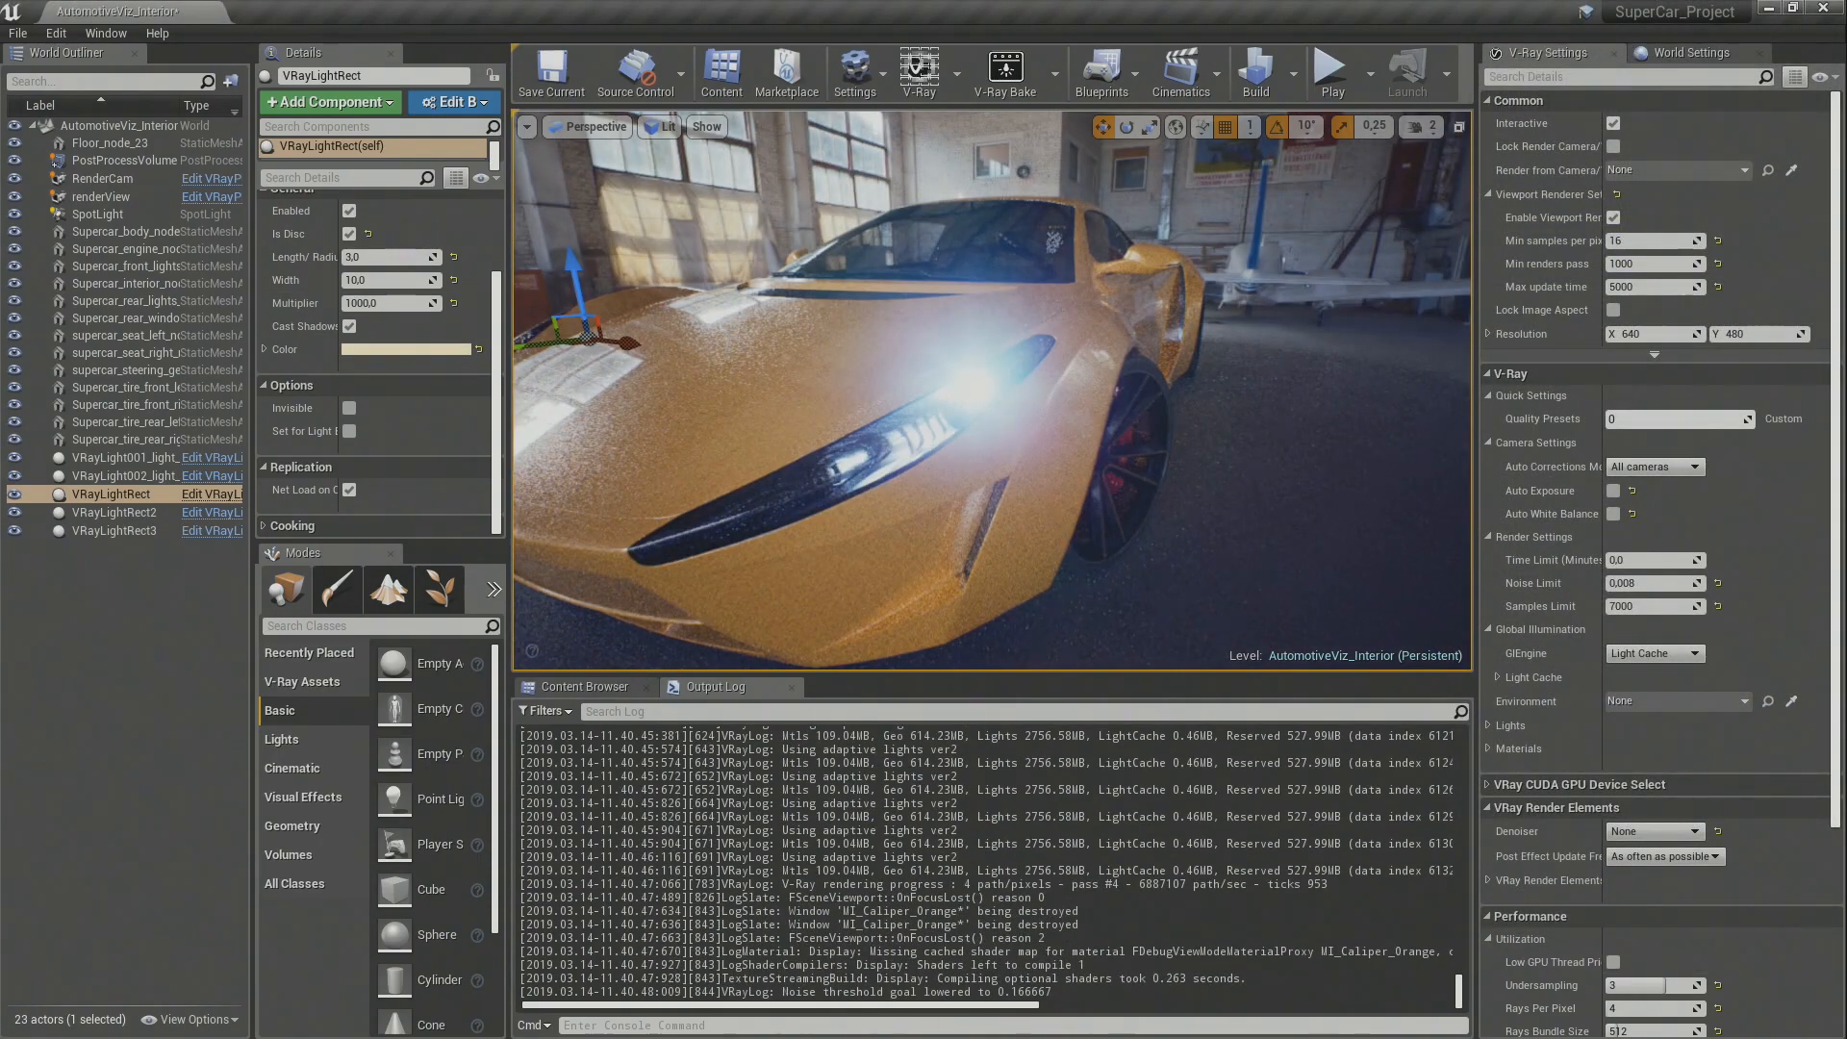
pyautogui.moveTo(992, 225); pyautogui.dragTo(1073, 213)
pyautogui.click(920, 68)
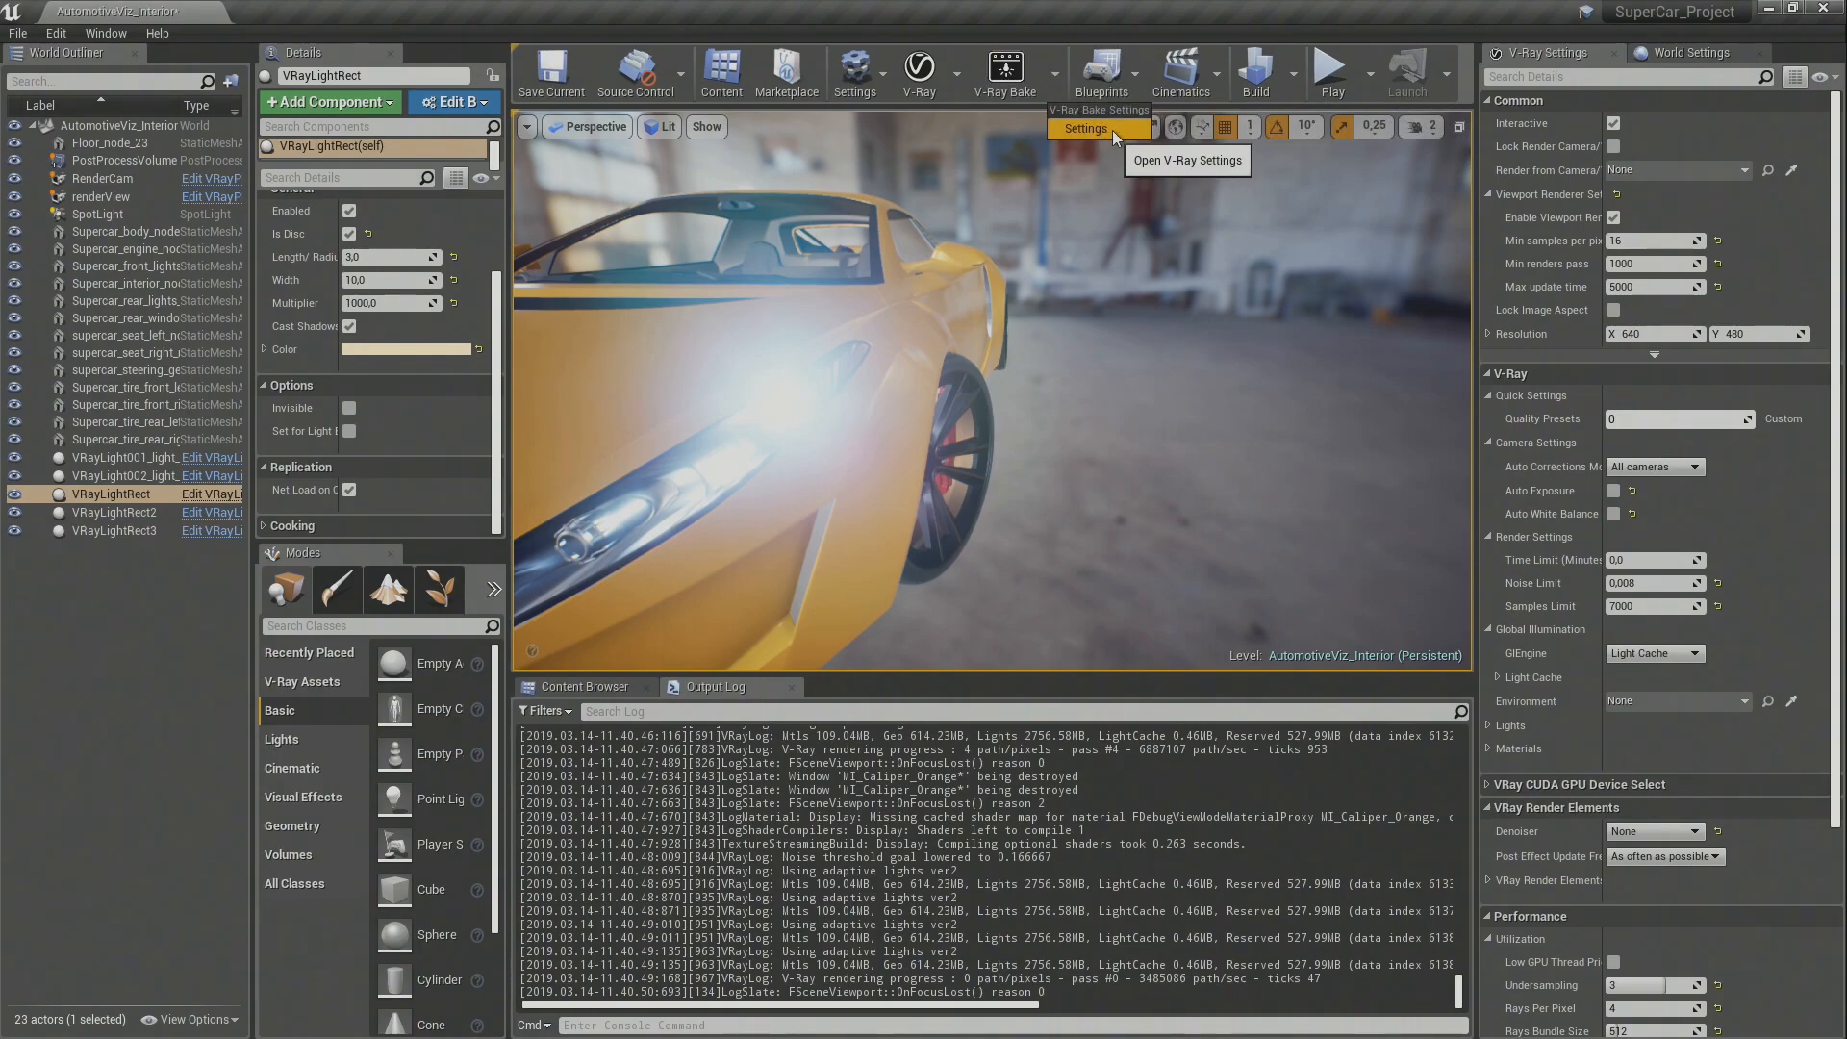
pyautogui.click(1113, 131)
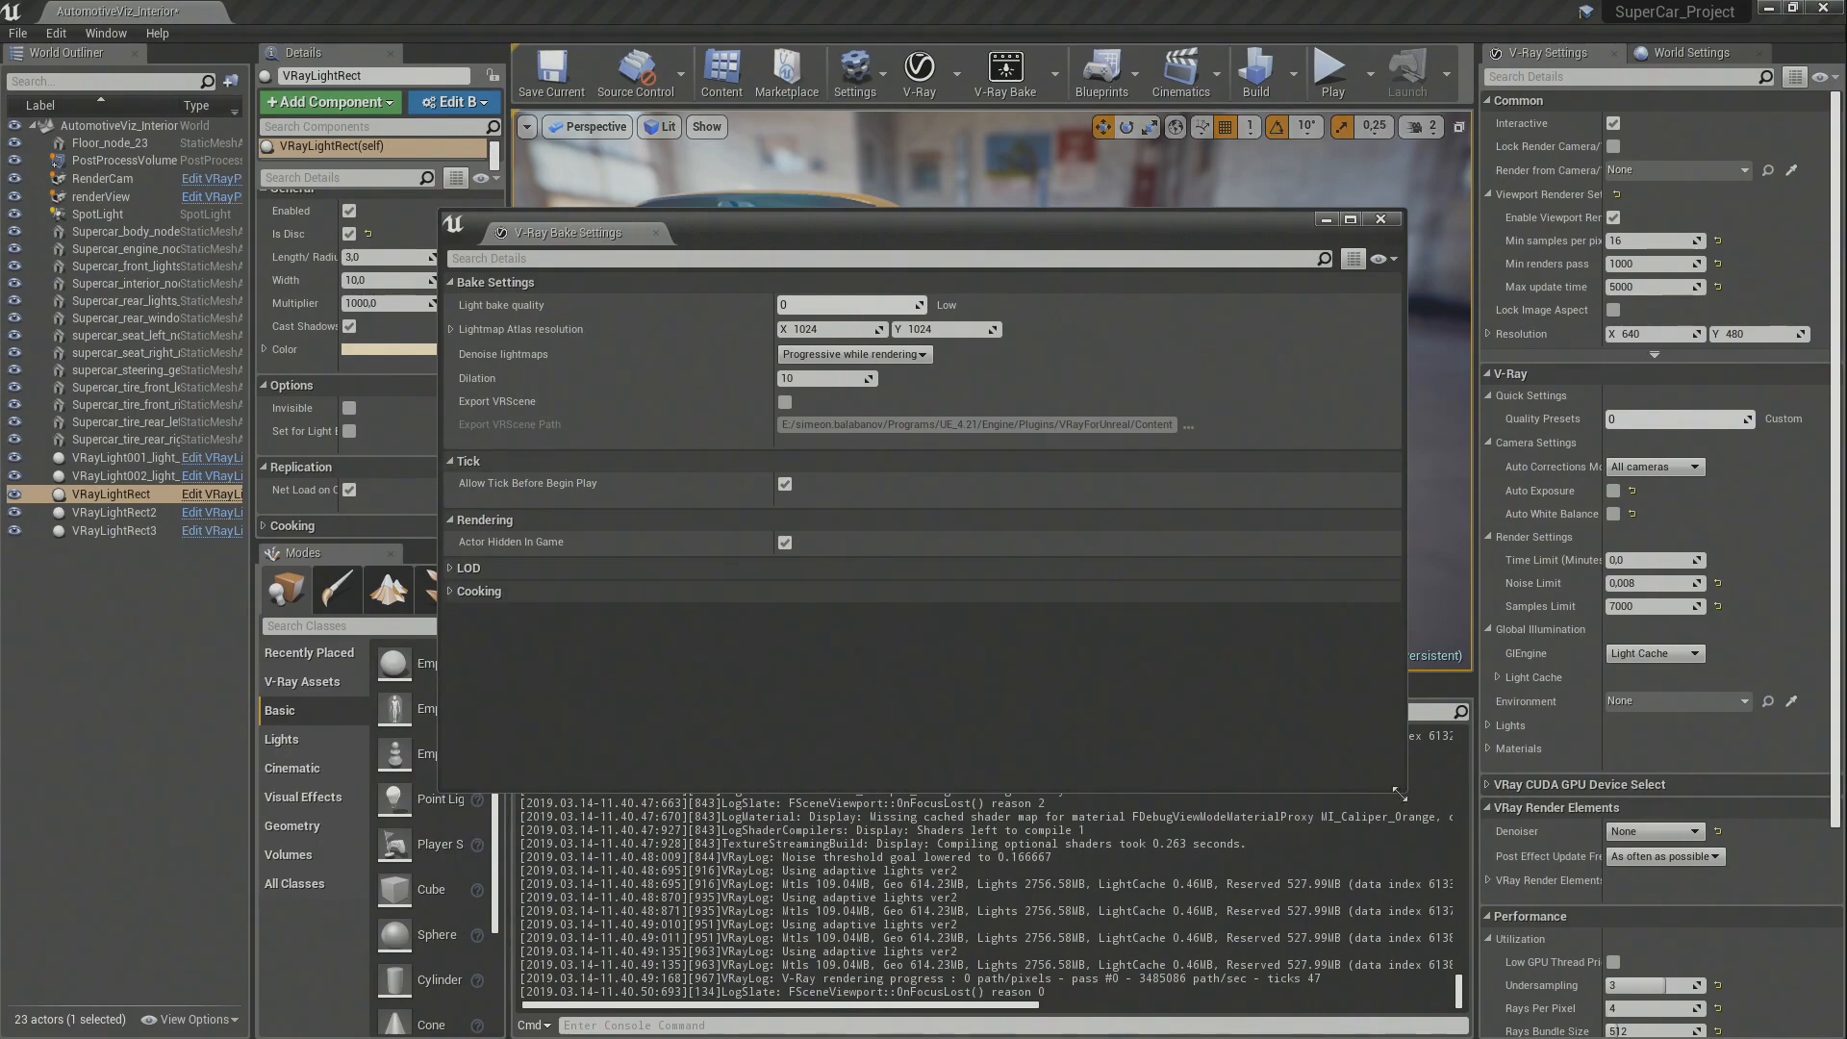
# Step: Shrink and reposition the V-Ray Bake Settings window, set Light bake quality to 1 (Medium), and choose Progressive while rendering for Denoise lightmaps
pyautogui.moveTo(1407, 789); pyautogui.dragTo(1179, 522)
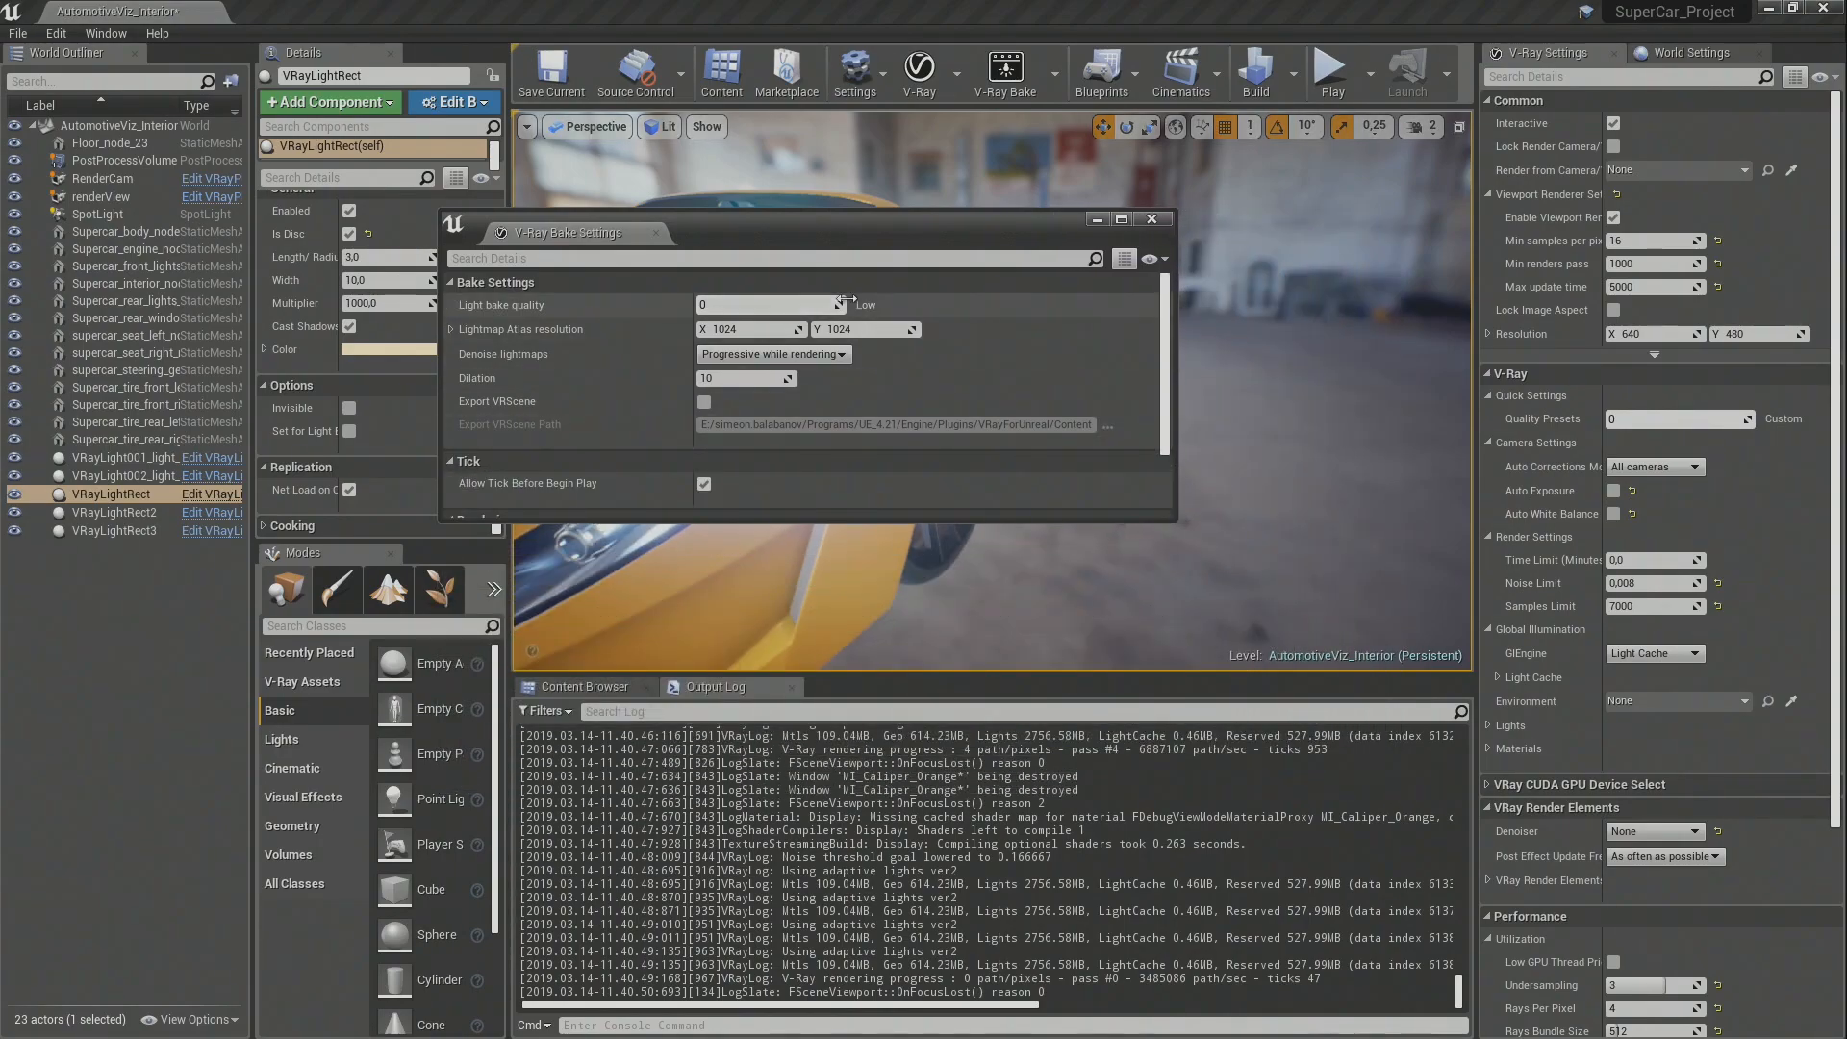
pyautogui.moveTo(892, 235); pyautogui.dragTo(1105, 187)
pyautogui.moveTo(943, 256); pyautogui.dragTo(983, 256)
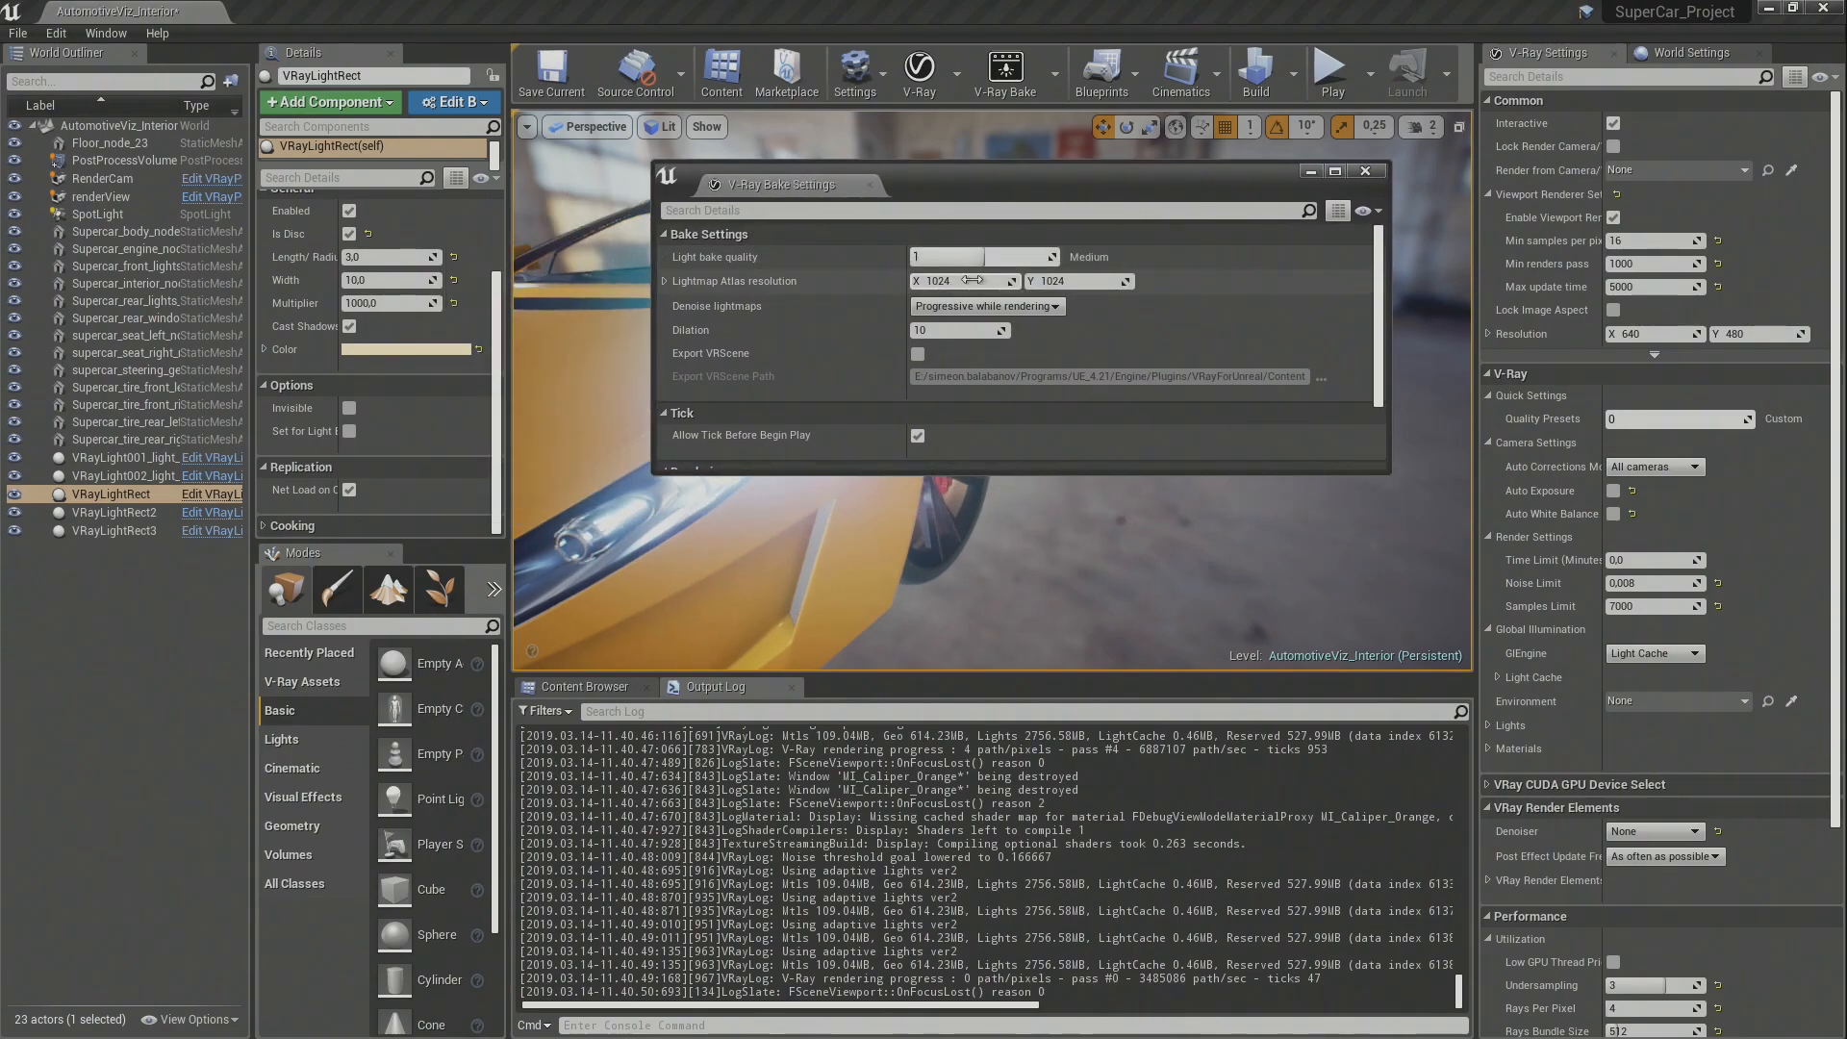
pyautogui.click(973, 307)
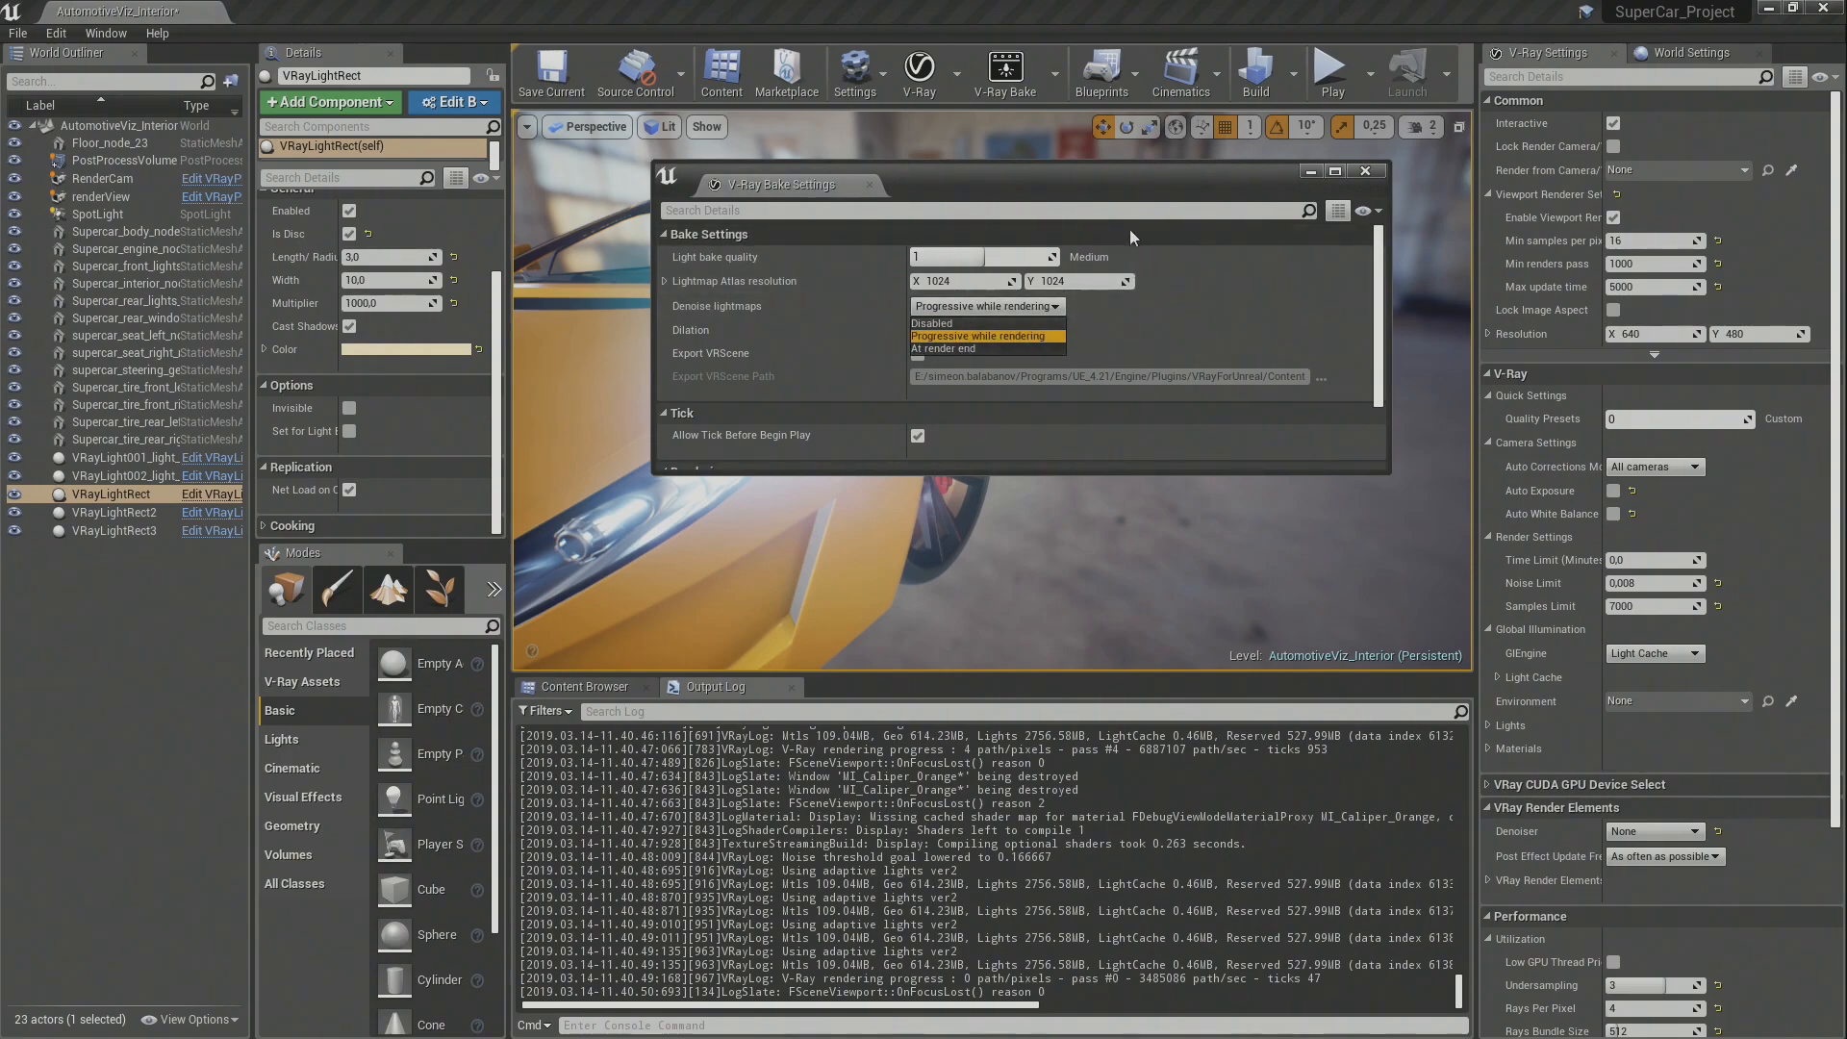
pyautogui.click(1026, 334)
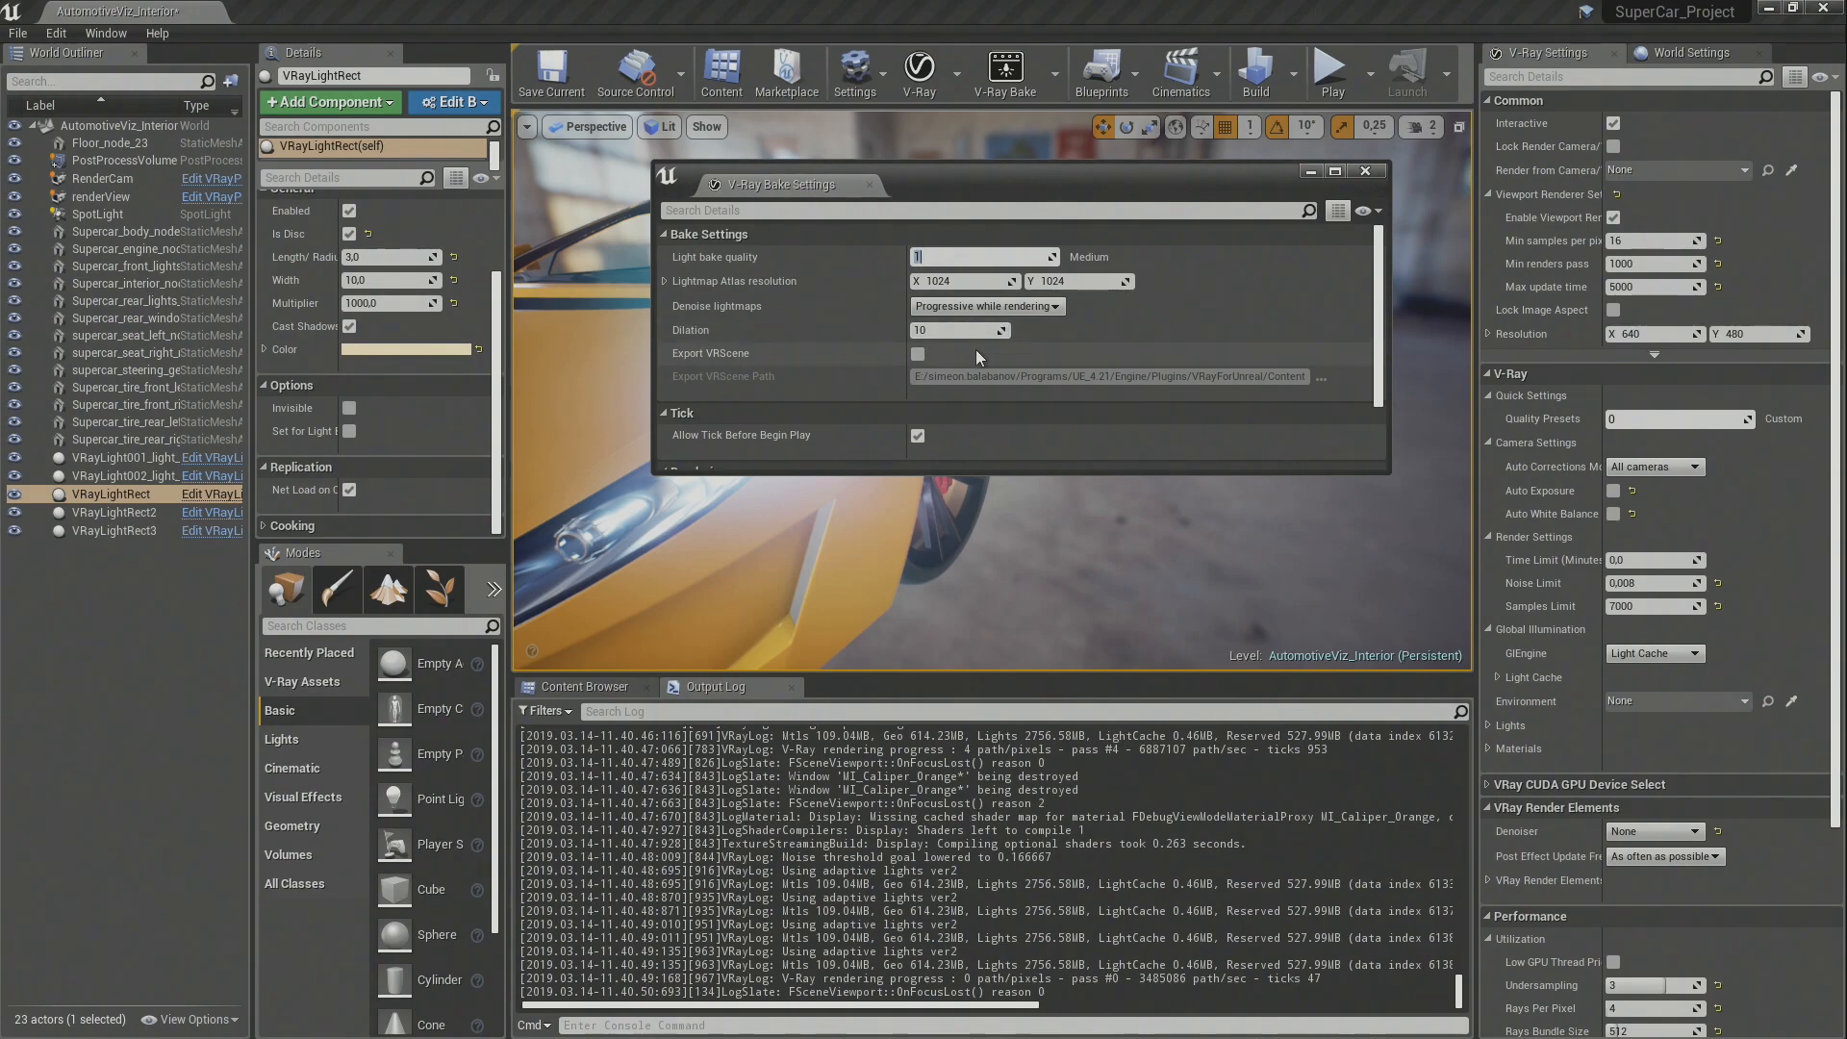